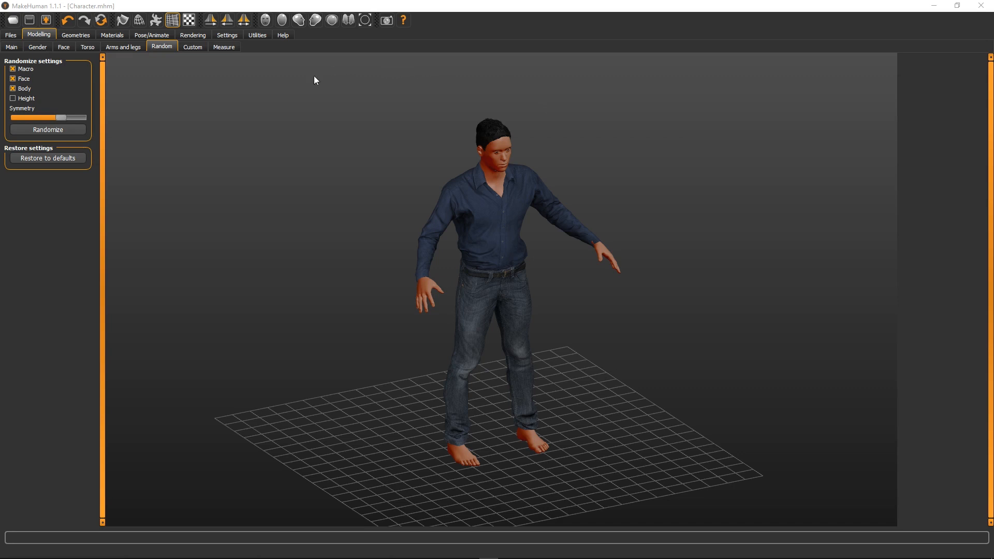
- Apply the Game engine rig preset to the character and save the model as Character
left_click(144, 36)
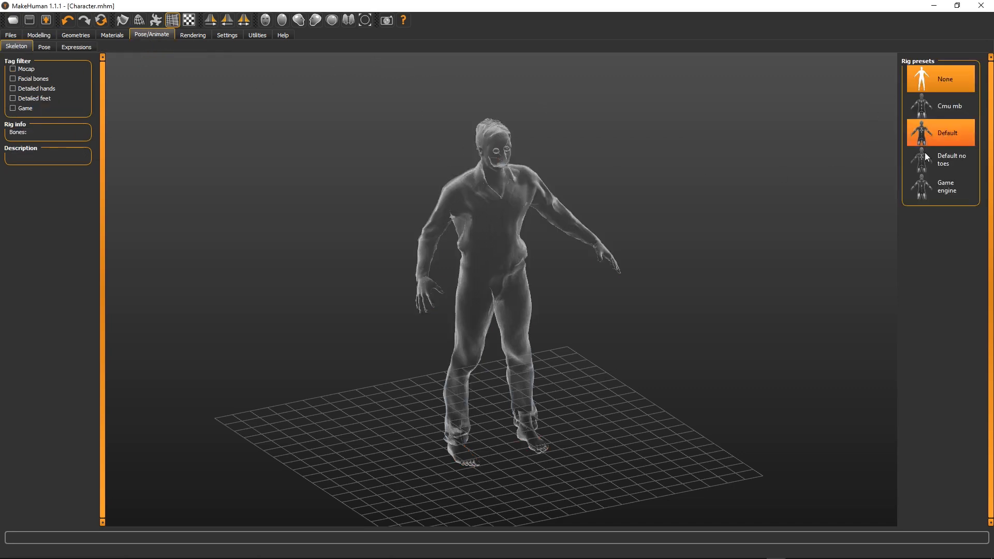
left_click(916, 184)
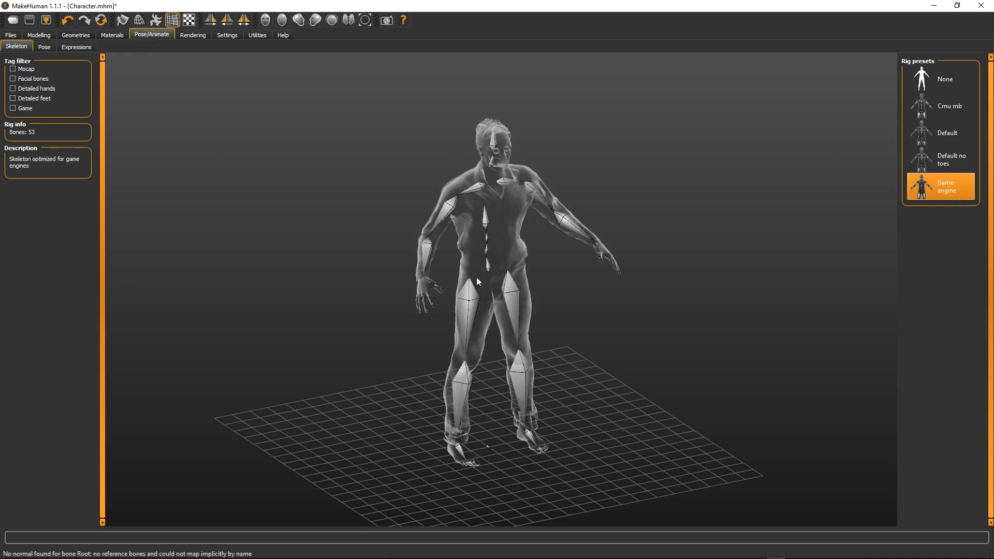
left_click_drag(476, 277, 446, 285)
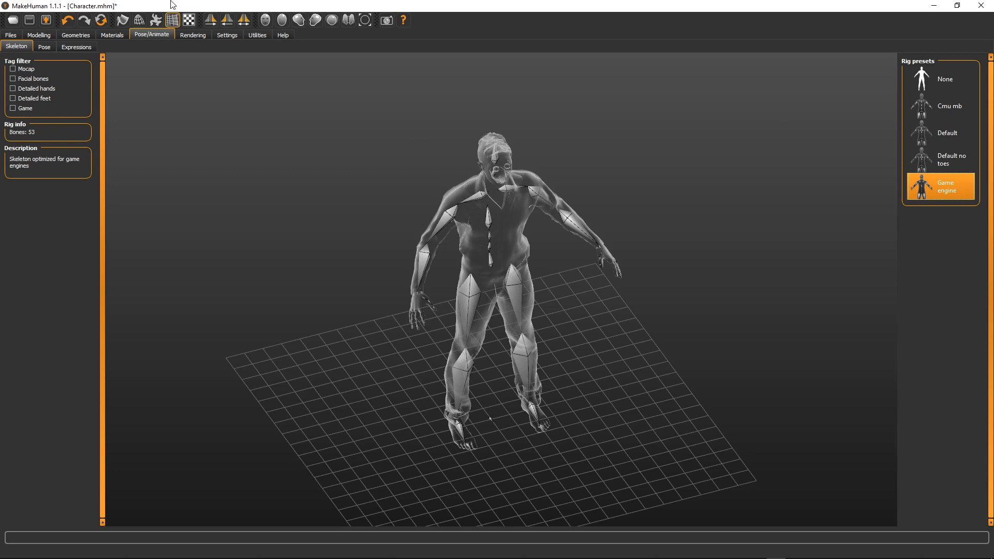
left_click(11, 35)
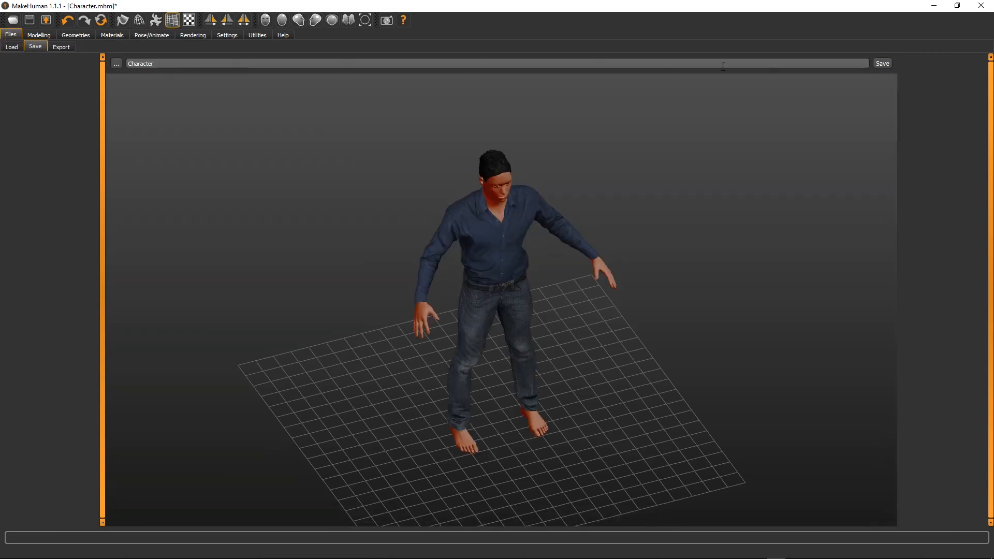
left_click(880, 64)
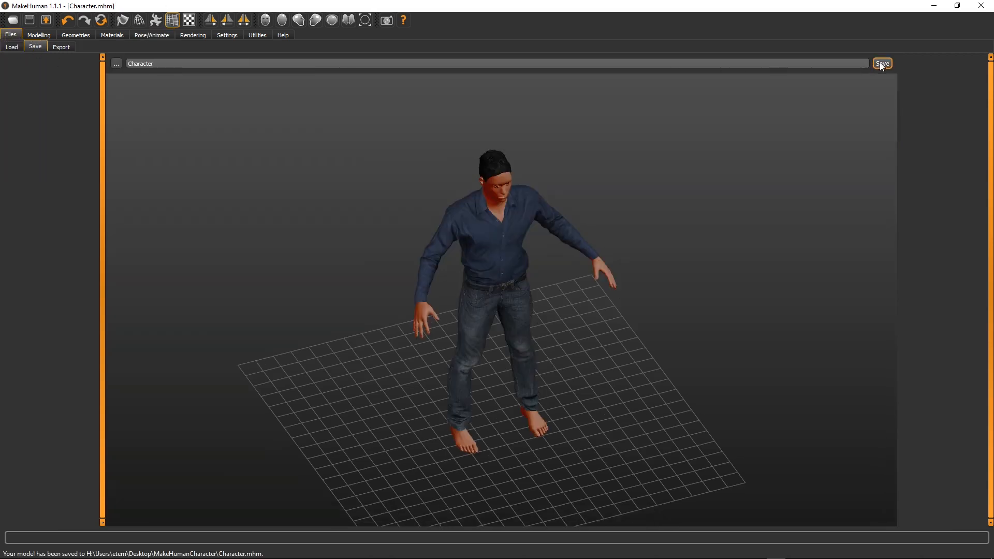
- Export the rigged character in Filmbox (fbx) format as Character into the MakeHumanCharacter folder
left_click(57, 46)
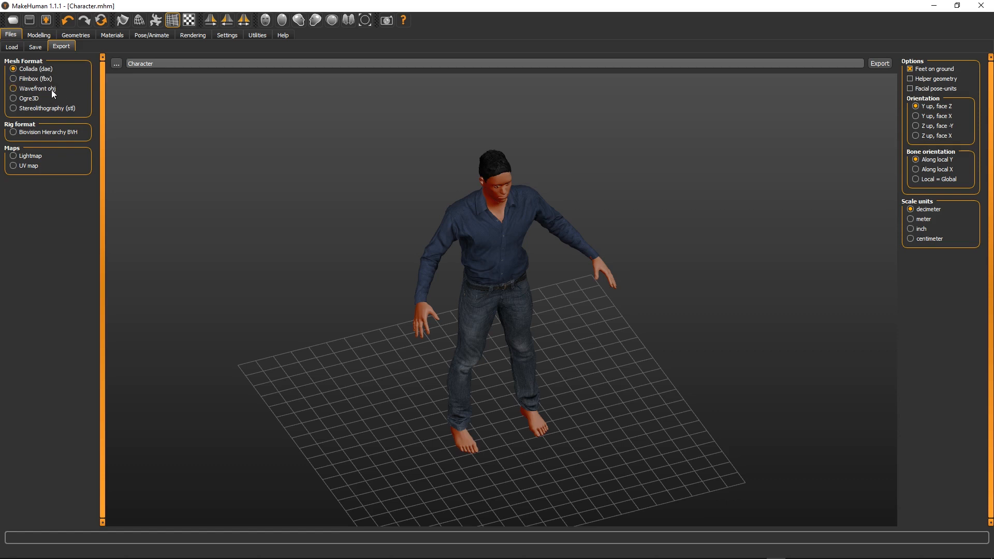
left_click(33, 79)
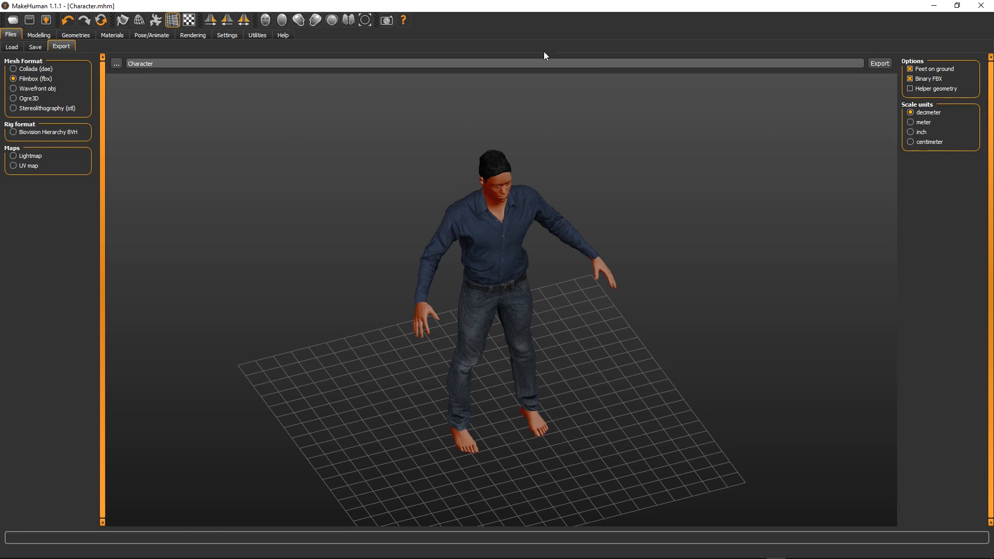
left_click(120, 64)
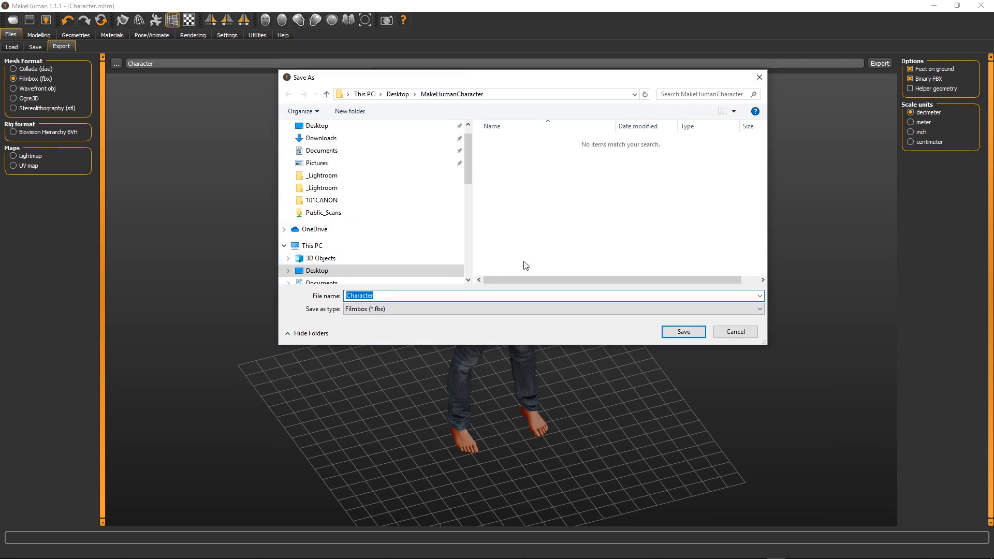
left_click(684, 332)
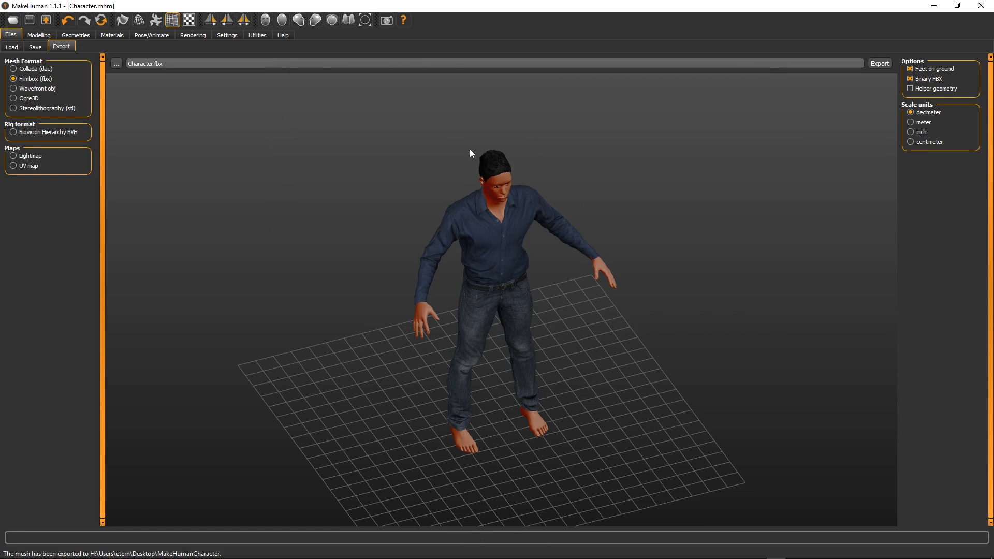
- Search the computer for blender and launch Blender 2.80a
left_click(9, 550)
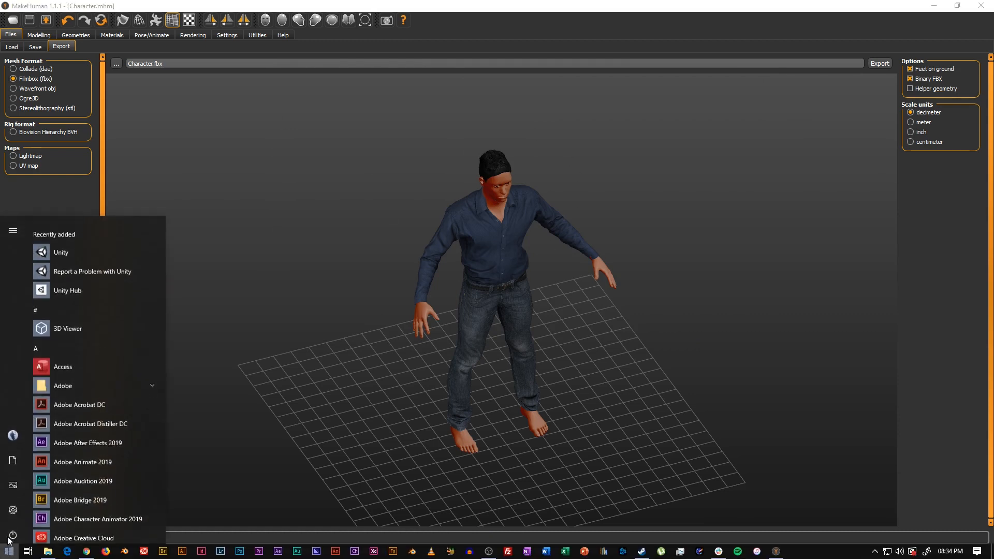
type("blender")
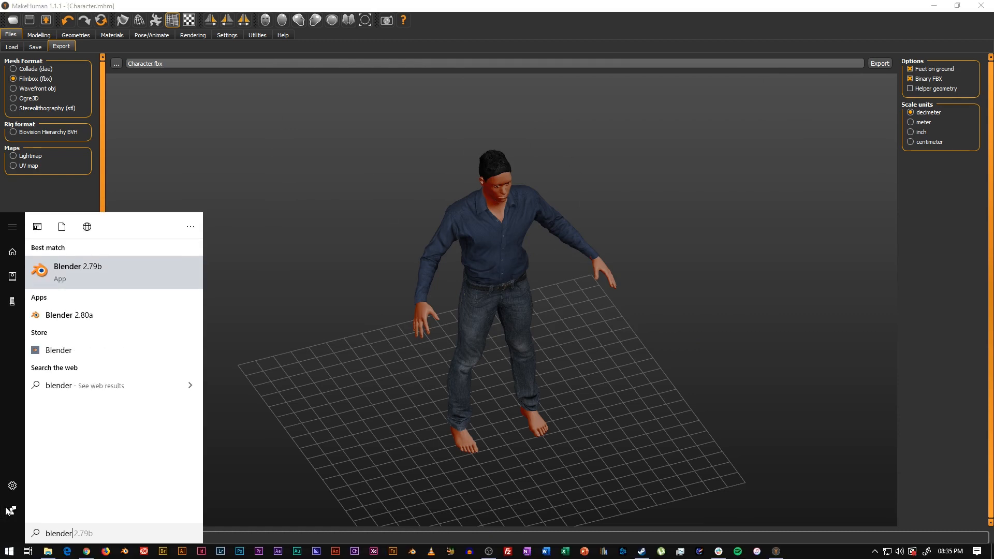
left_click(88, 315)
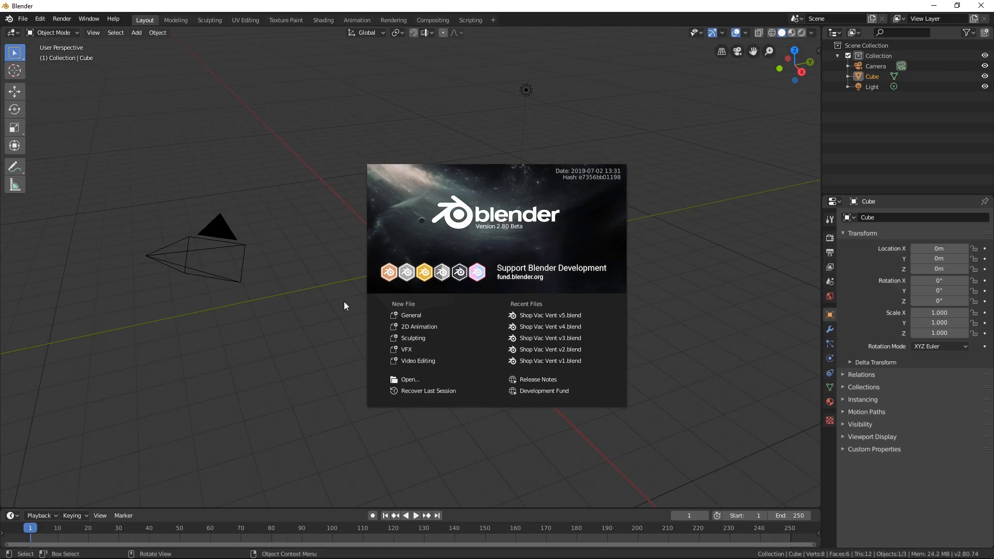
- Dismiss the splash screen and delete the default cube from the scene
left_click(513, 232)
key("x")
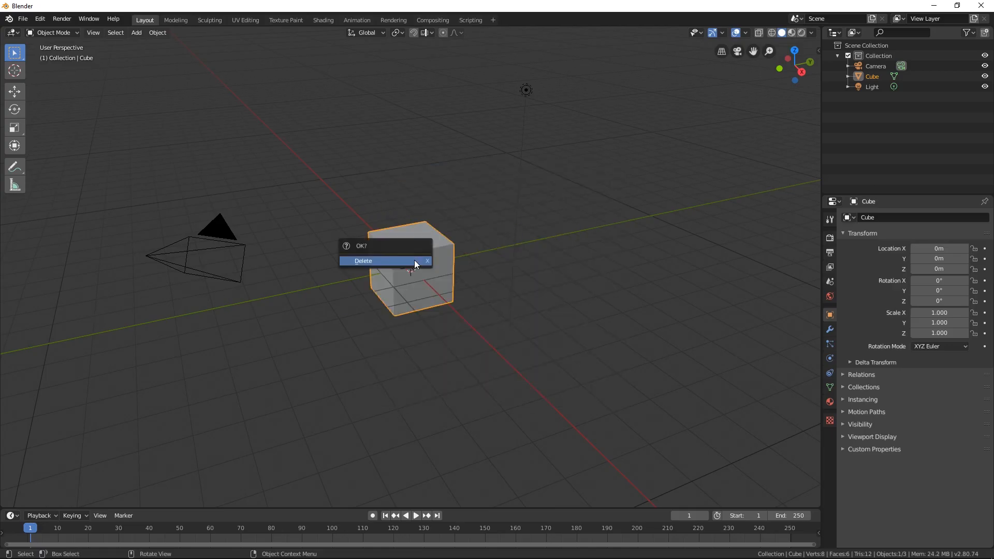
left_click(414, 260)
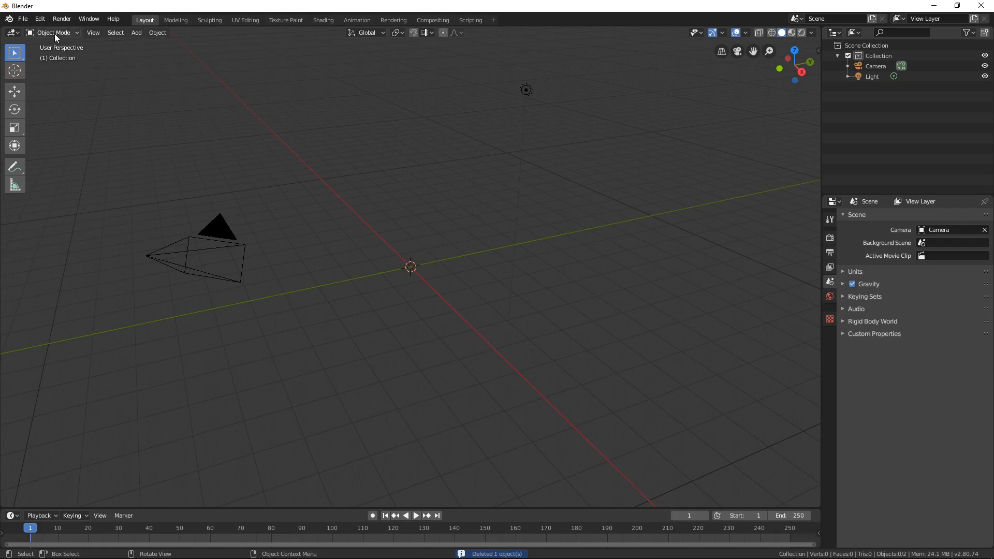
- Import the character's FBX file from the MakeHumanCharacter folder on the Desktop
left_click(23, 19)
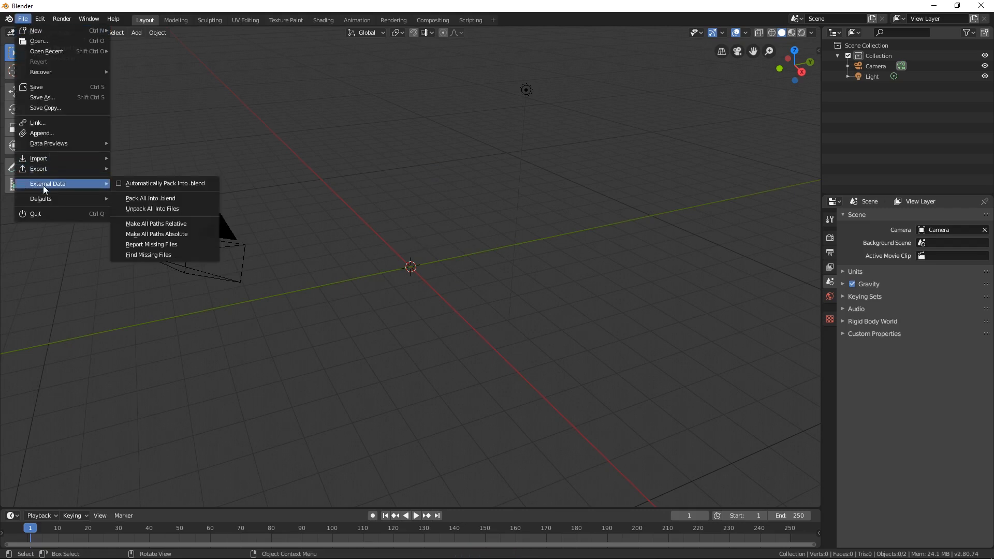
mouse_move(42, 162)
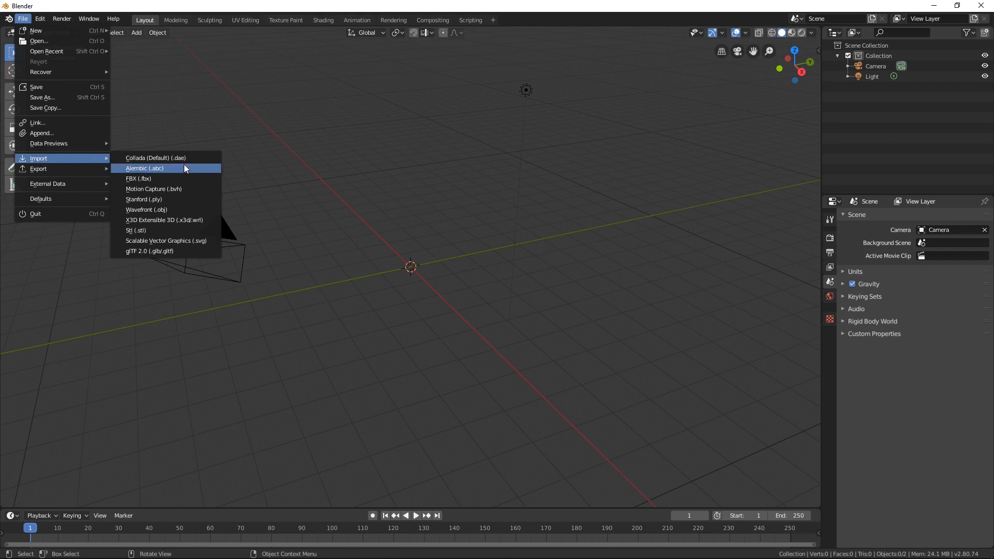
left_click(135, 177)
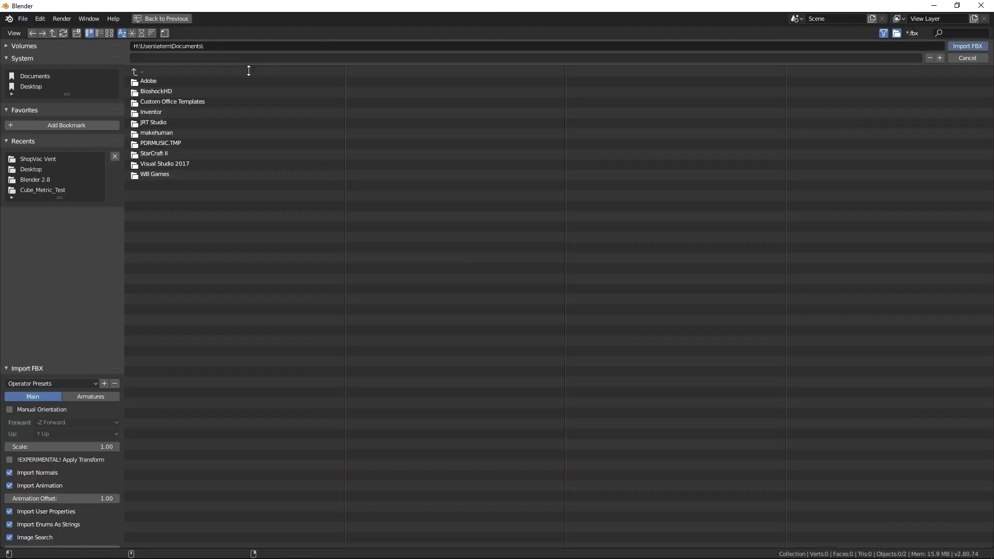
left_click(29, 87)
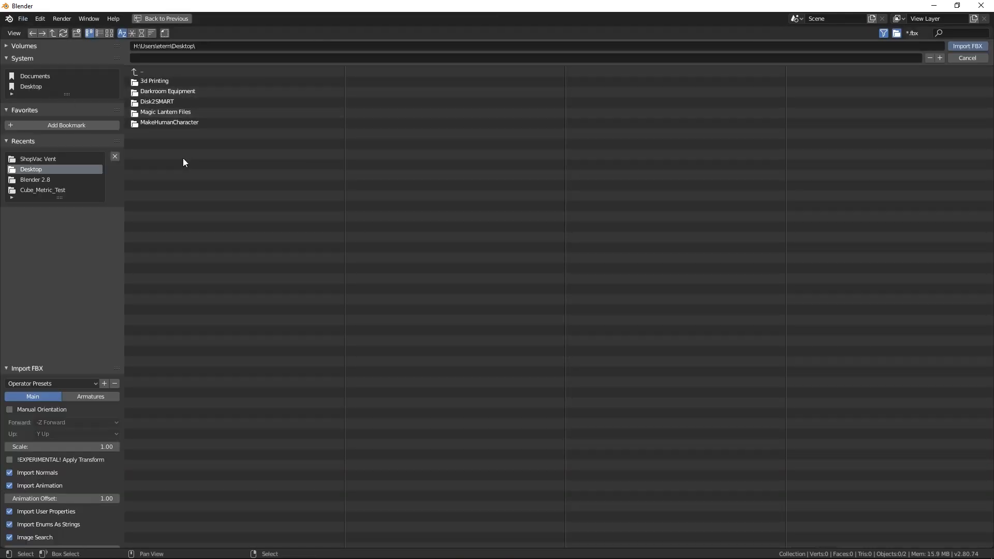
left_click(168, 121)
left_click(157, 93)
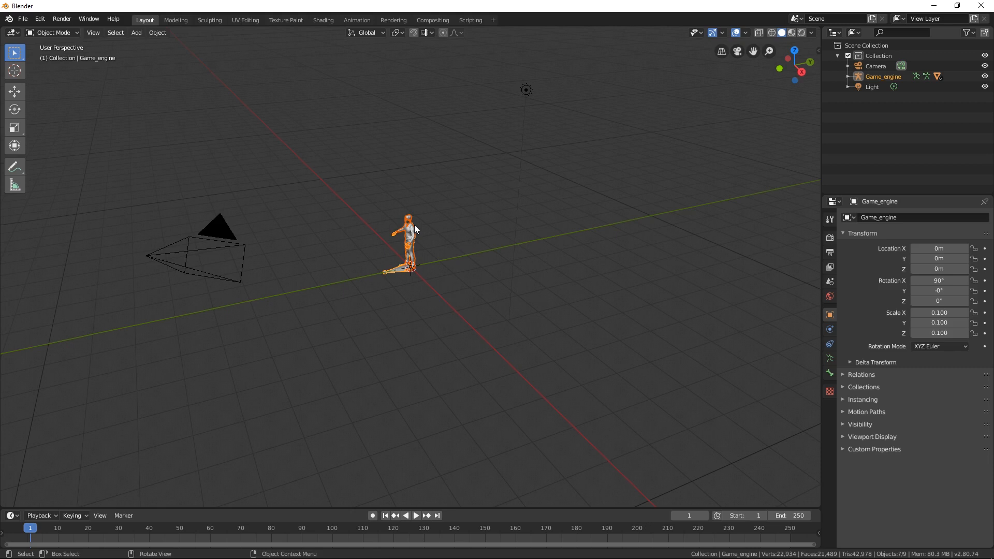
- Scale the imported character up uniformly to a scale of about 0.56
scroll(409, 222, "down", 3)
middle_click_drag(398, 218, 463, 301)
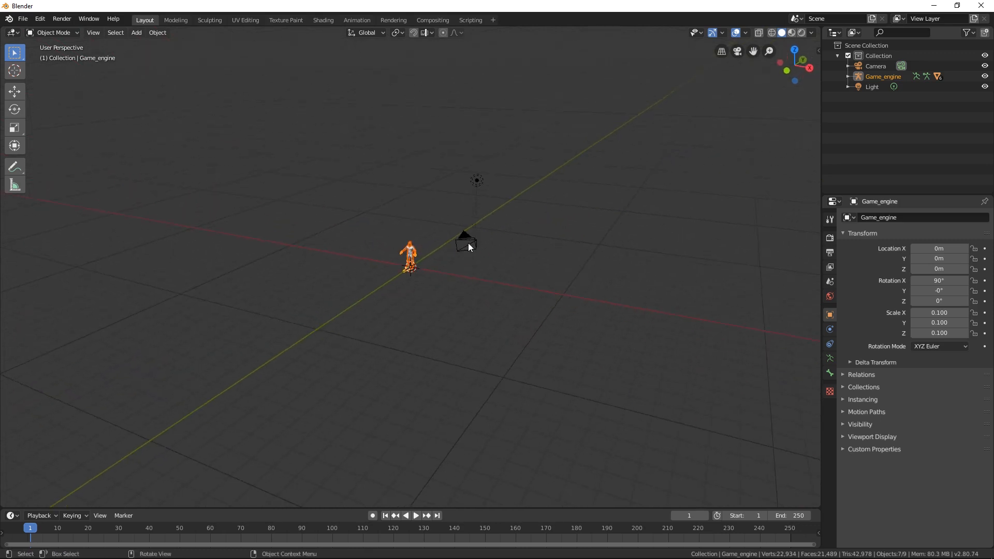
key("s")
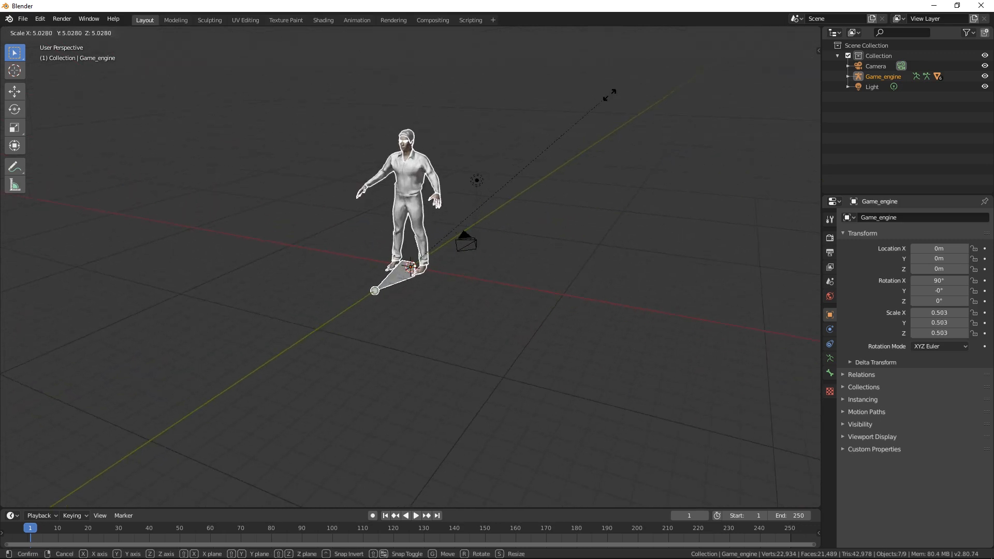
left_click(627, 75)
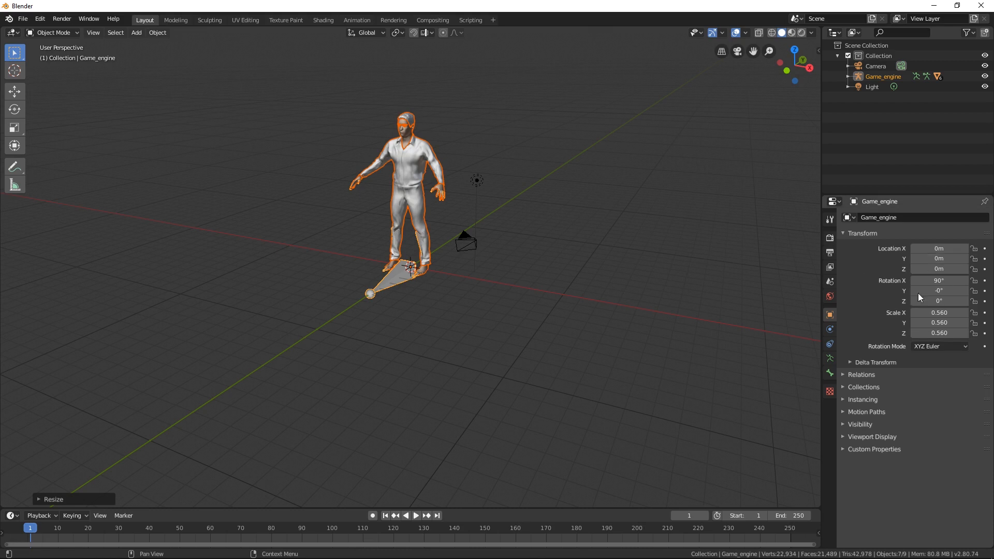
- Lock the X, Y and Z scale values of the Game_engine armature
left_click(938, 312)
left_click(947, 313)
left_click(975, 313)
left_click(975, 323)
left_click(975, 333)
- Set the Game_engine armature's scale to 0.6 on X, Y and Z
left_click(938, 313)
left_click(947, 312)
type(".6")
key("Return")
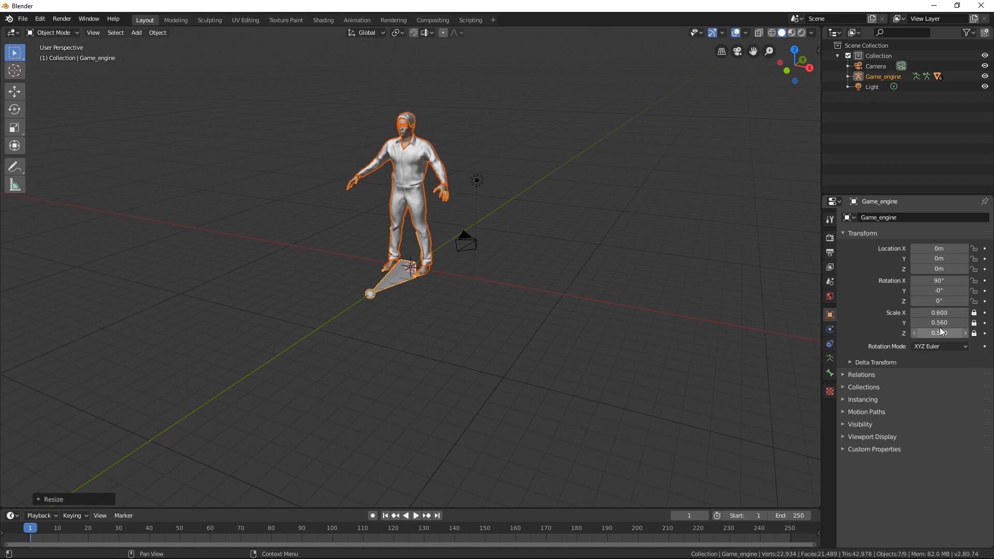
left_click(948, 324)
type(".6")
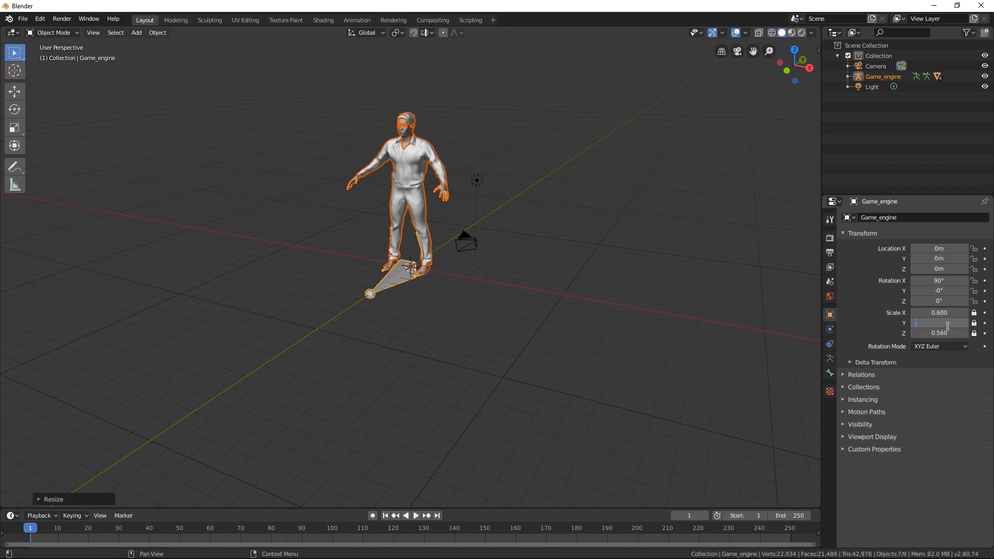
key("Tab")
type(".6")
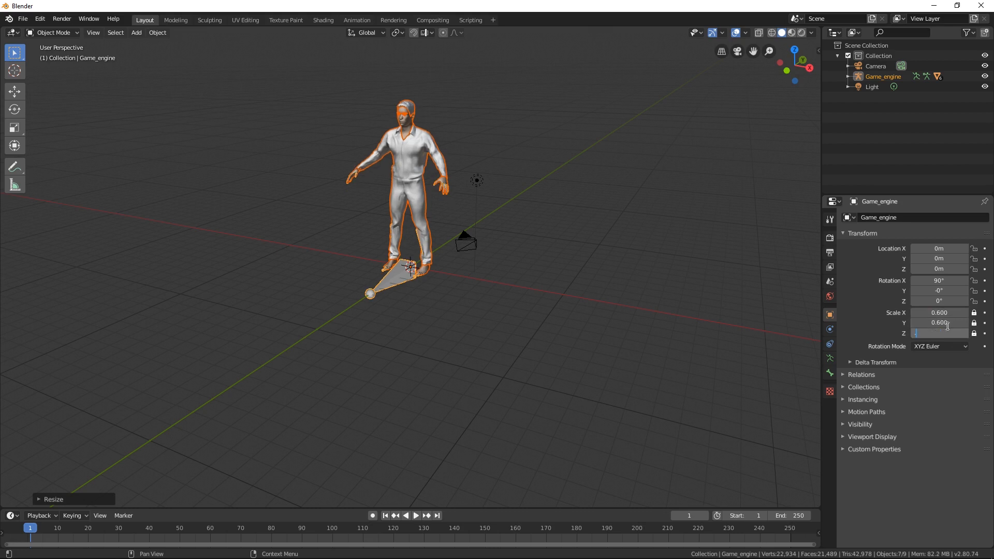
key("Return")
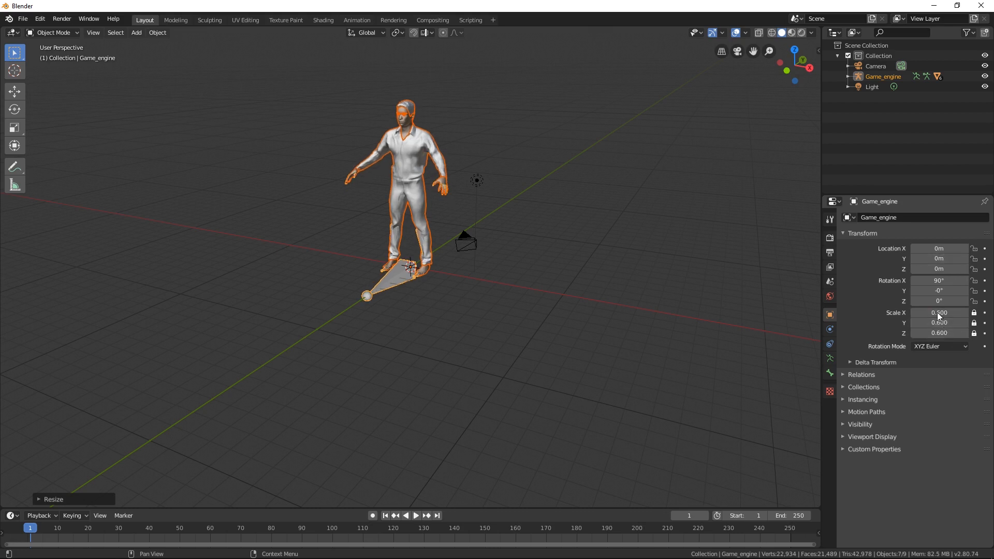
- Unlock the X, Y and Z scale values of the Game_engine armature
left_click(975, 312)
left_click(974, 324)
left_click(976, 333)
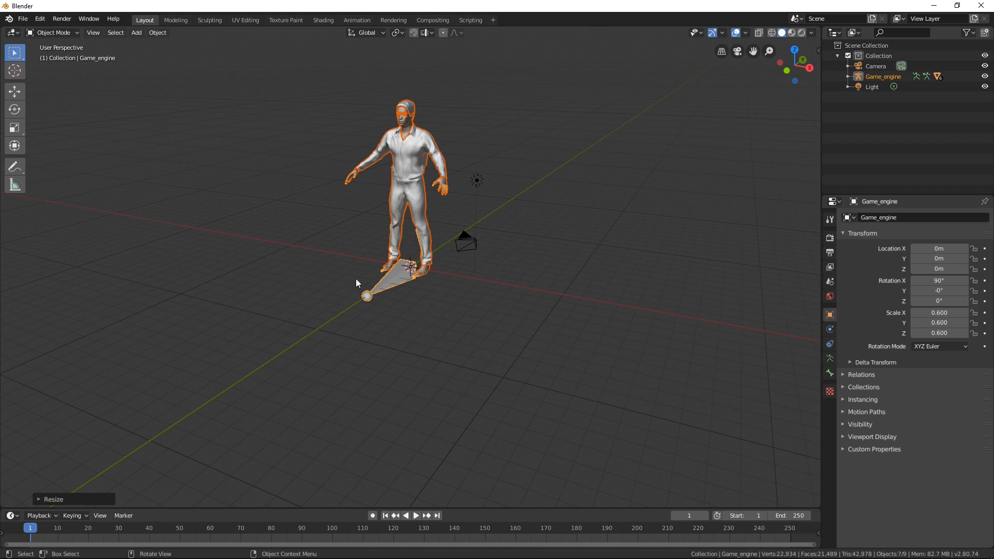
- Shorten the armature's large root bone in Edit Mode by moving its tip along X close to the origin, and return to Object Mode
left_click(386, 285)
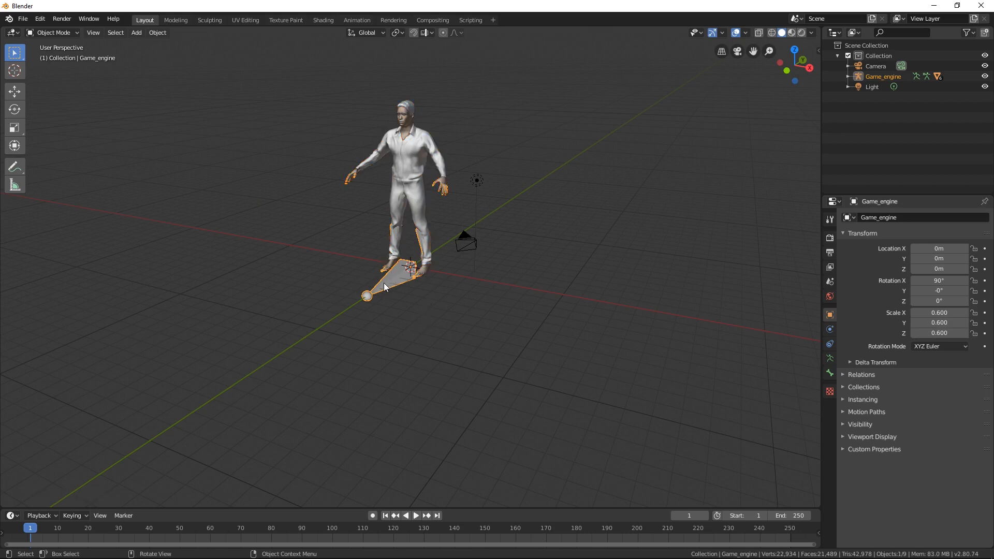
key("Tab")
left_click(488, 281)
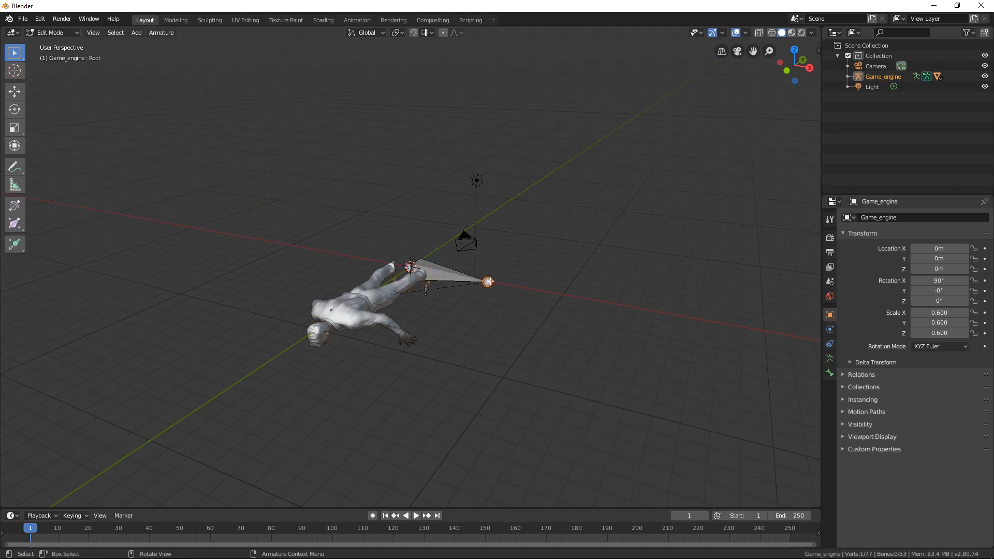
middle_click_drag(493, 308, 490, 349)
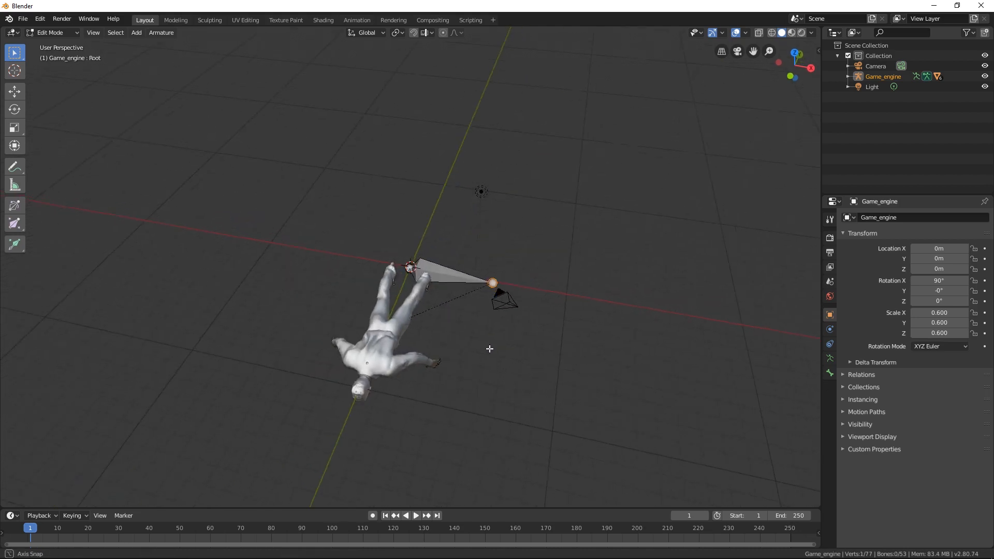
left_click(15, 92)
left_click_drag(540, 294, 468, 279)
middle_click_drag(469, 279, 425, 331)
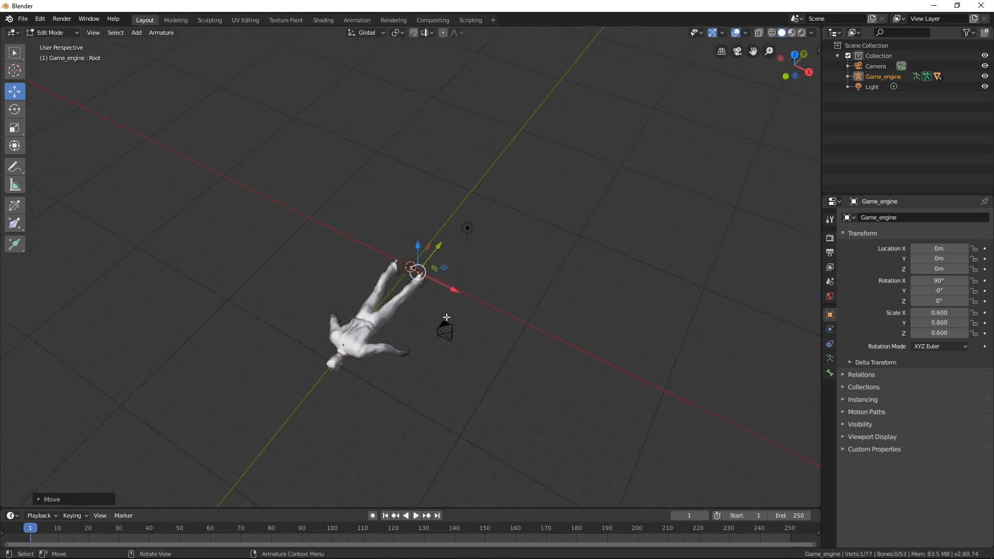
key("Tab")
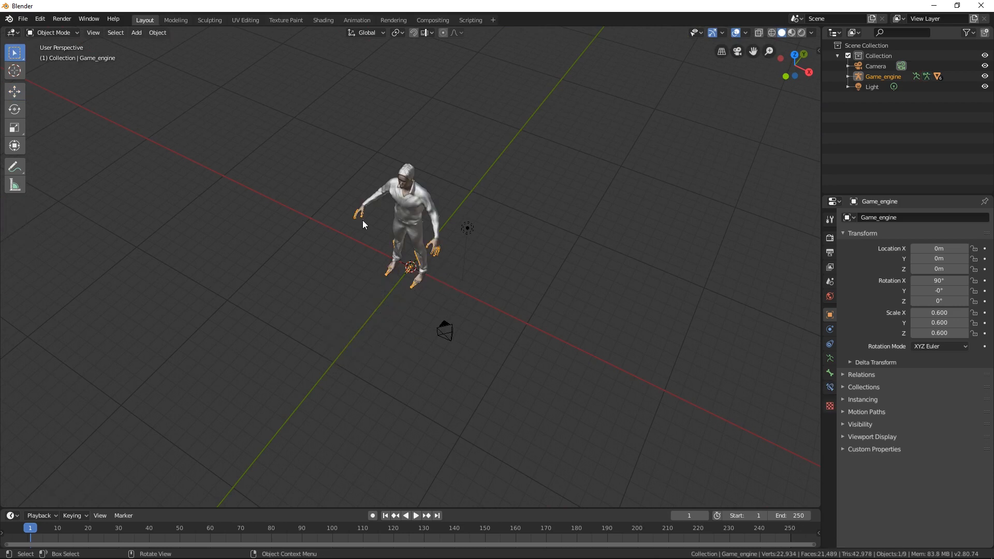
middle_click_drag(453, 279, 452, 247)
scroll(409, 194, "up", 6)
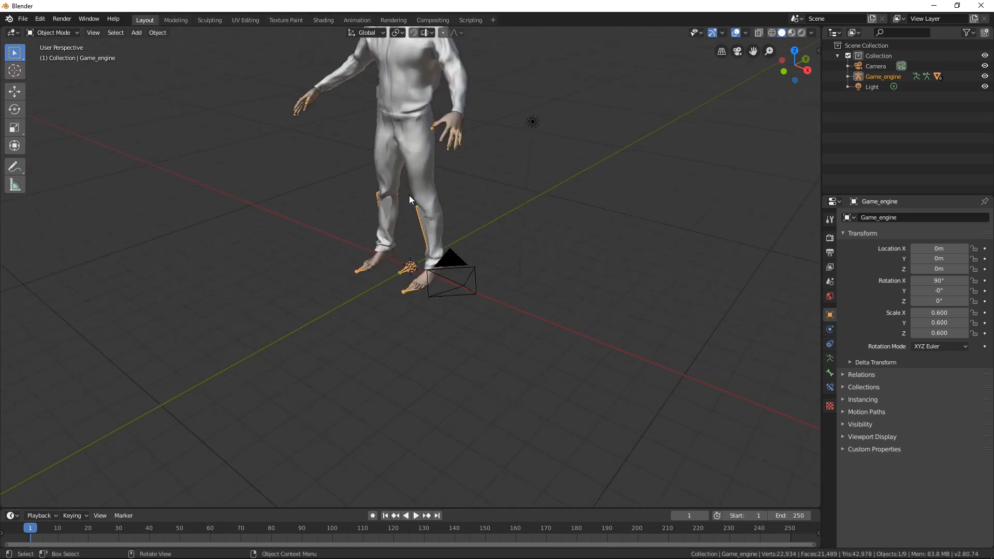
scroll(409, 195, "down", 1)
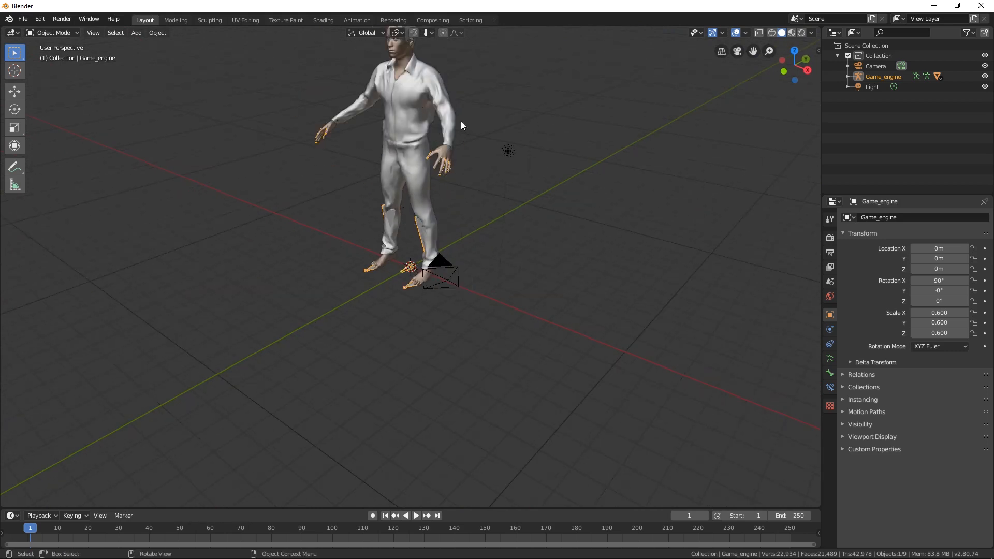
middle_click_drag(412, 129, 438, 281)
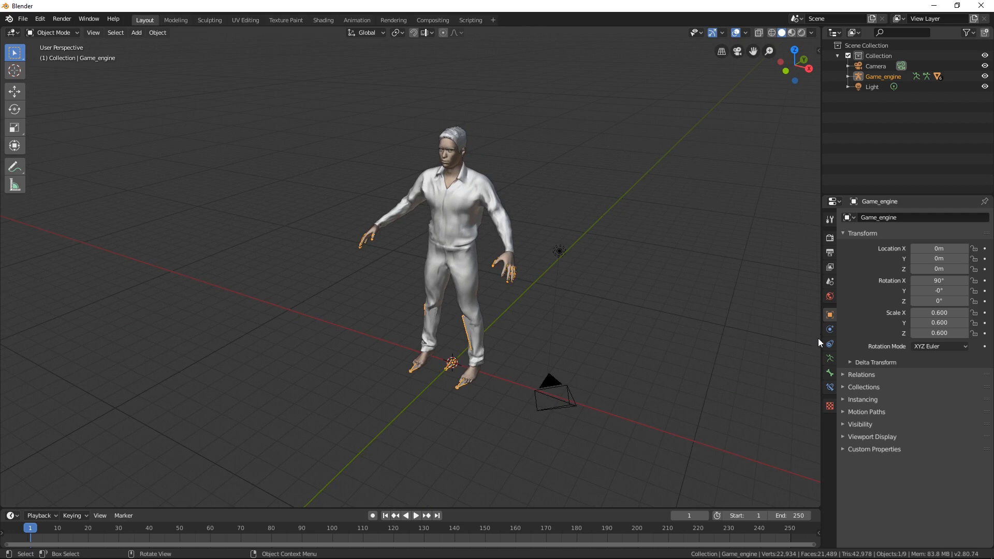
- Set the Game_engine armature's viewport display to In Front so its bones draw over the character mesh
left_click(830, 358)
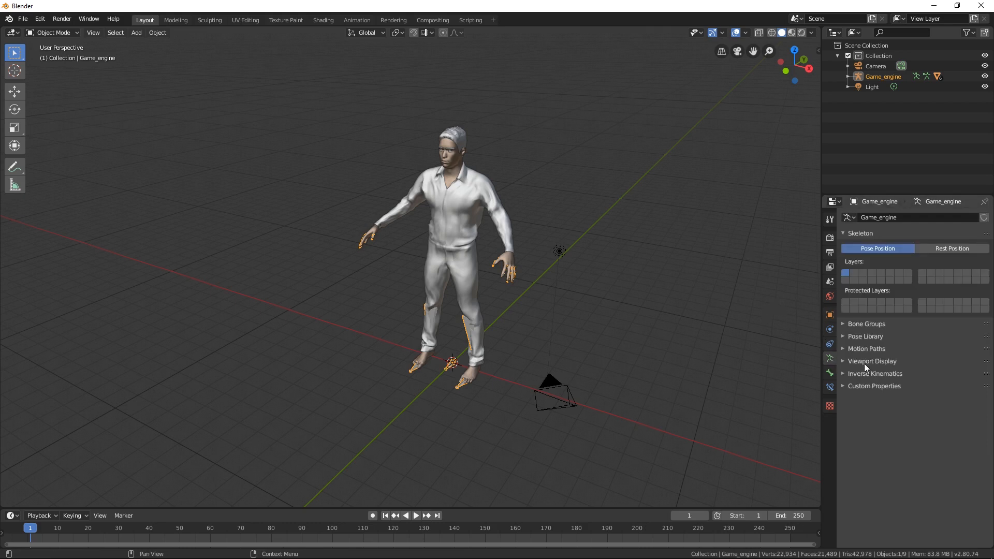
left_click(844, 363)
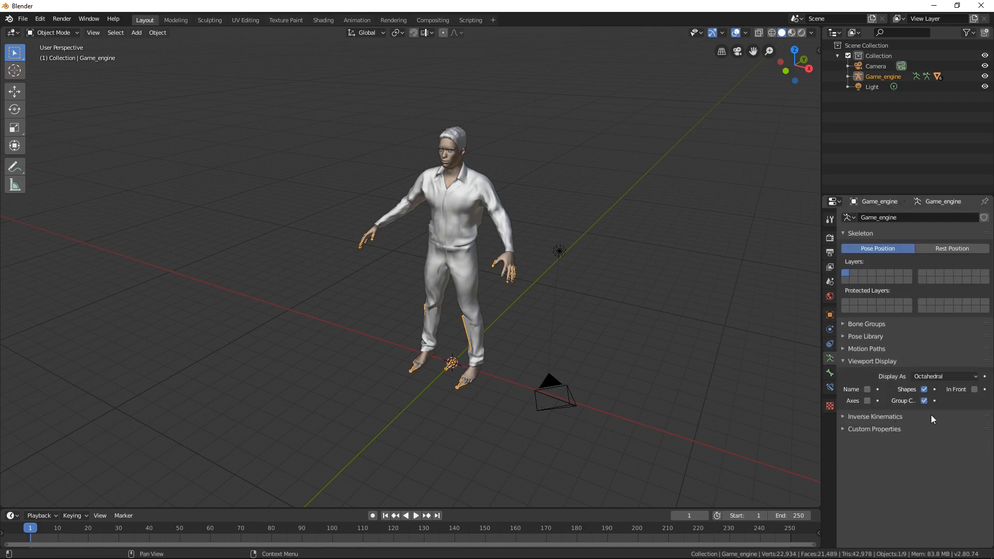
left_click(975, 390)
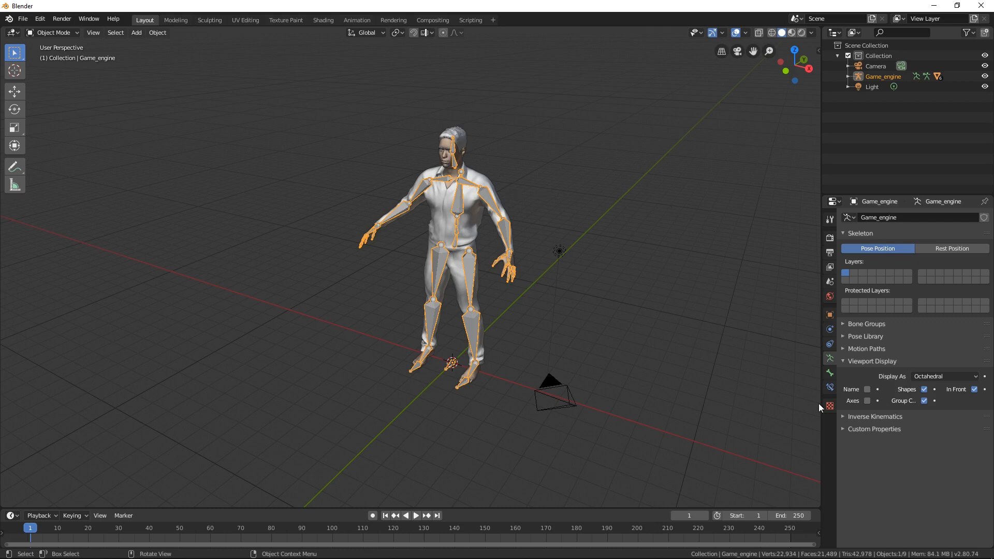
- In Pose Mode, add an Inverse Kinematics constraint with chain length 3 to the left hand bone hand_l
left_click(830, 390)
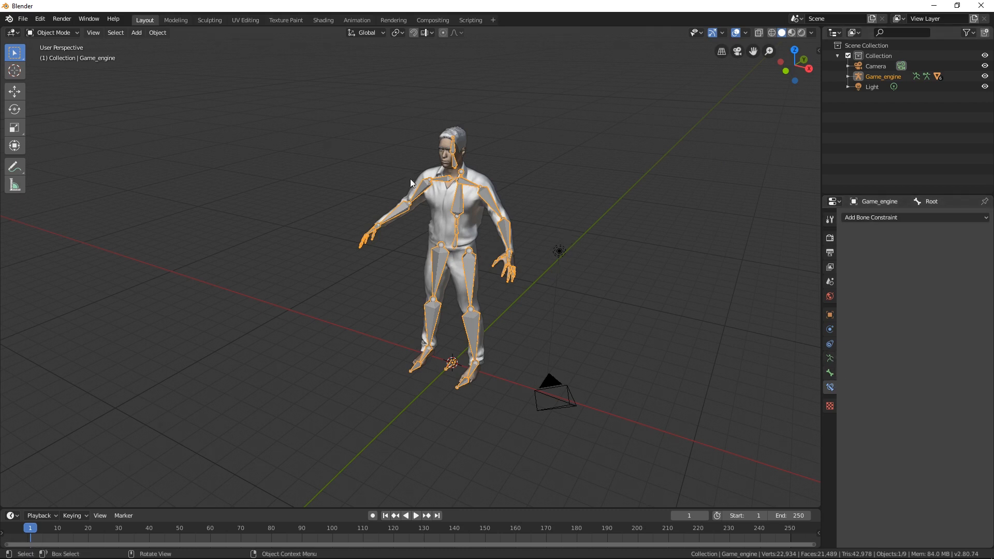
left_click(52, 33)
left_click(49, 64)
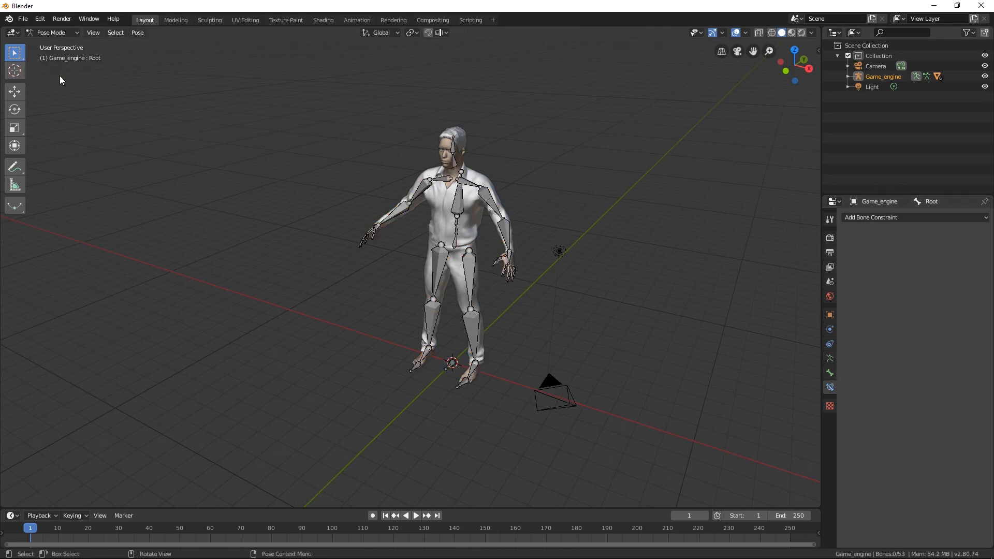
left_click(509, 256)
scroll(580, 237, "up", 5)
scroll(503, 276, "down", 2)
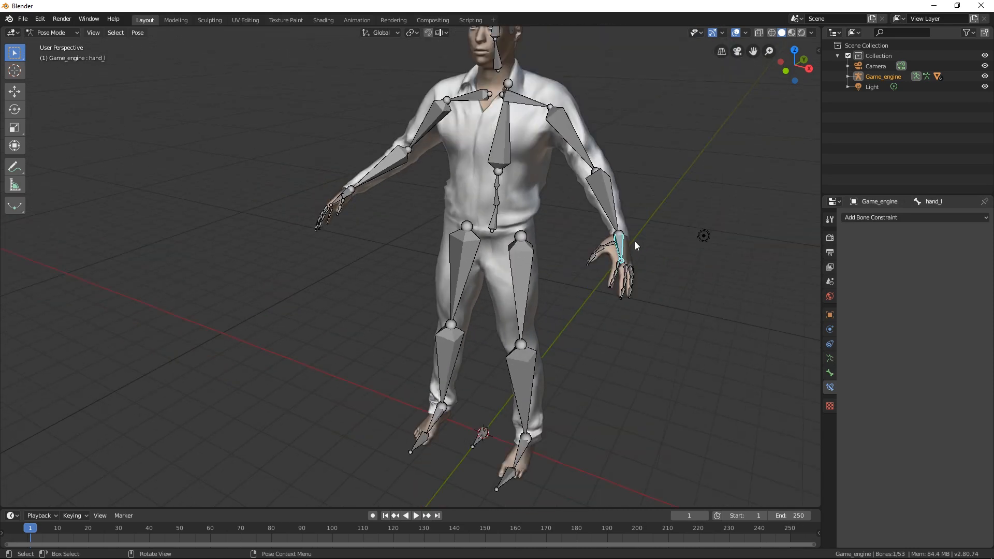
left_click(892, 218)
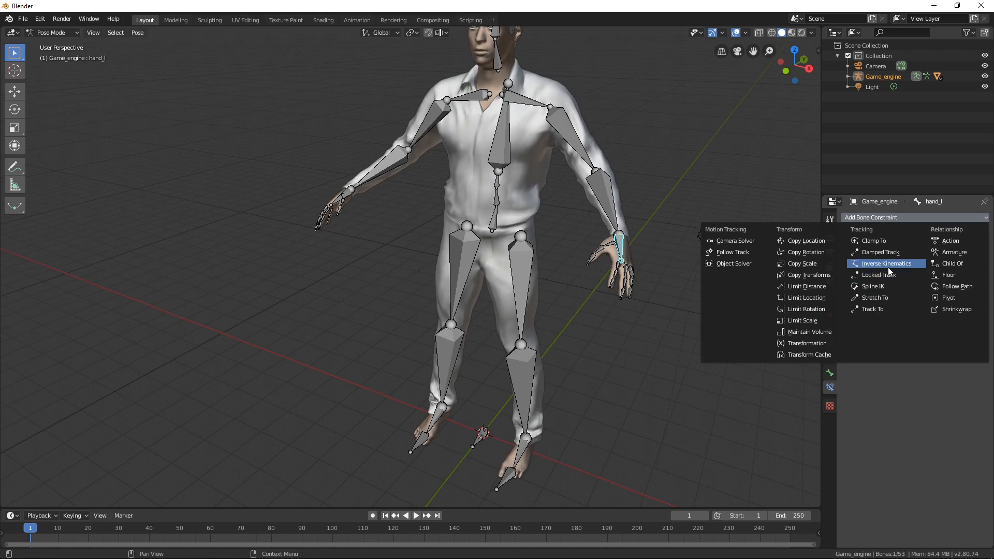
left_click(887, 264)
left_click(911, 293)
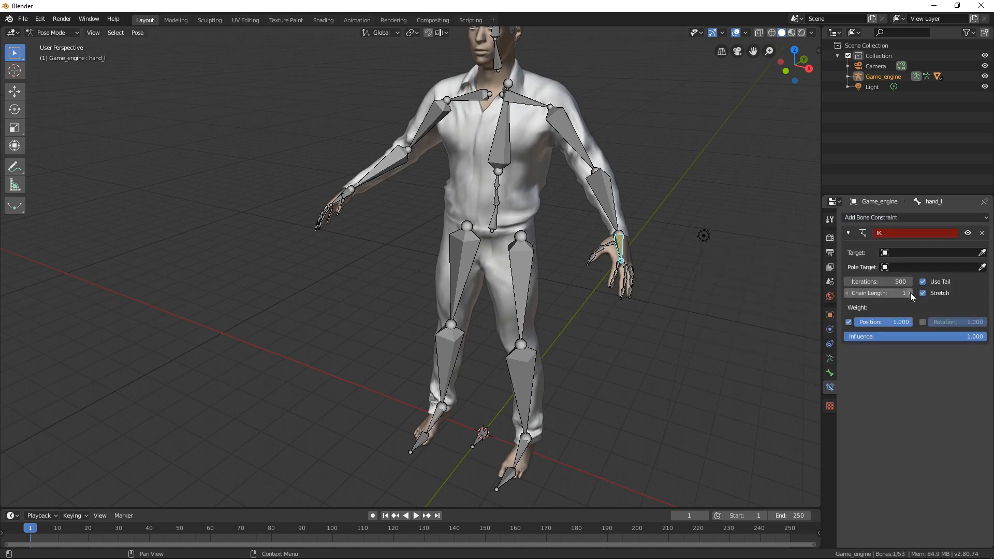
left_click(910, 293)
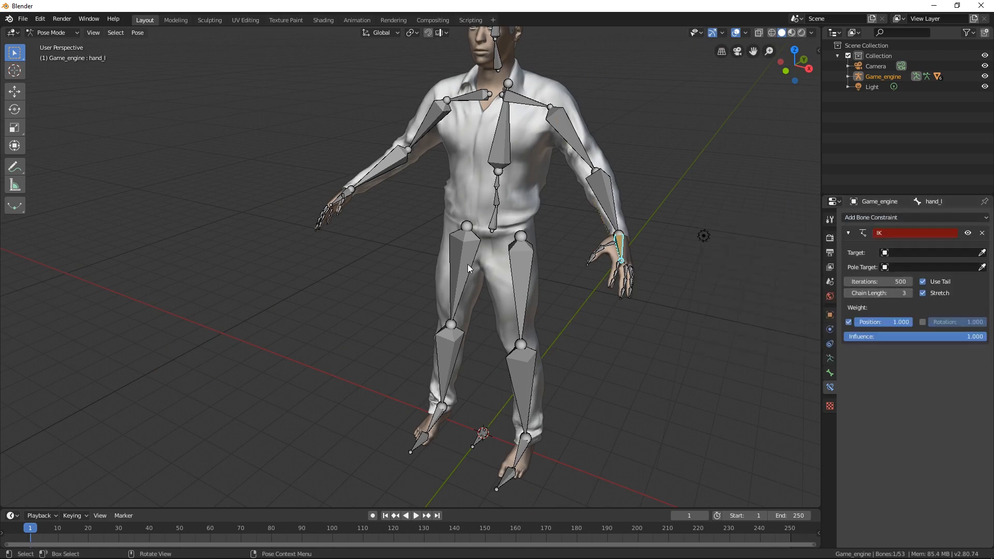
- Add an Inverse Kinematics constraint with chain length 3 to the right hand bone hand_r
left_click(349, 197)
left_click(896, 218)
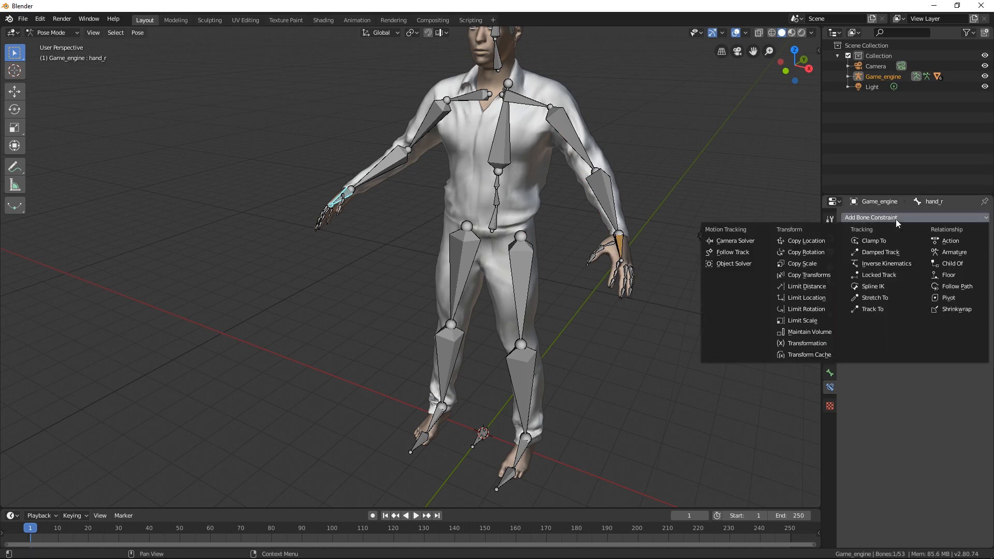
left_click(877, 266)
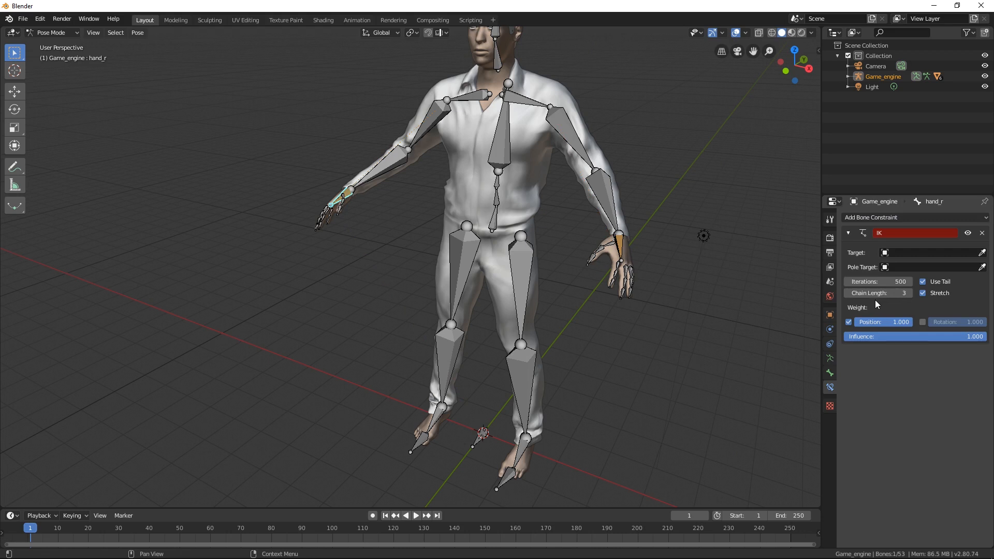
- Add an Inverse Kinematics constraint to the left foot bone foot_l and set its chain length to 3
left_click(516, 455)
left_click(897, 217)
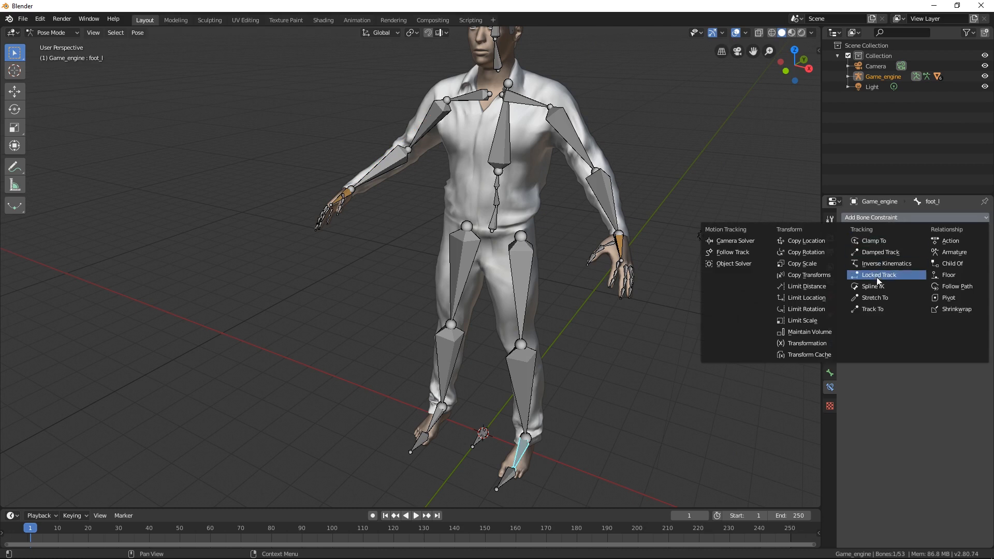
left_click(882, 263)
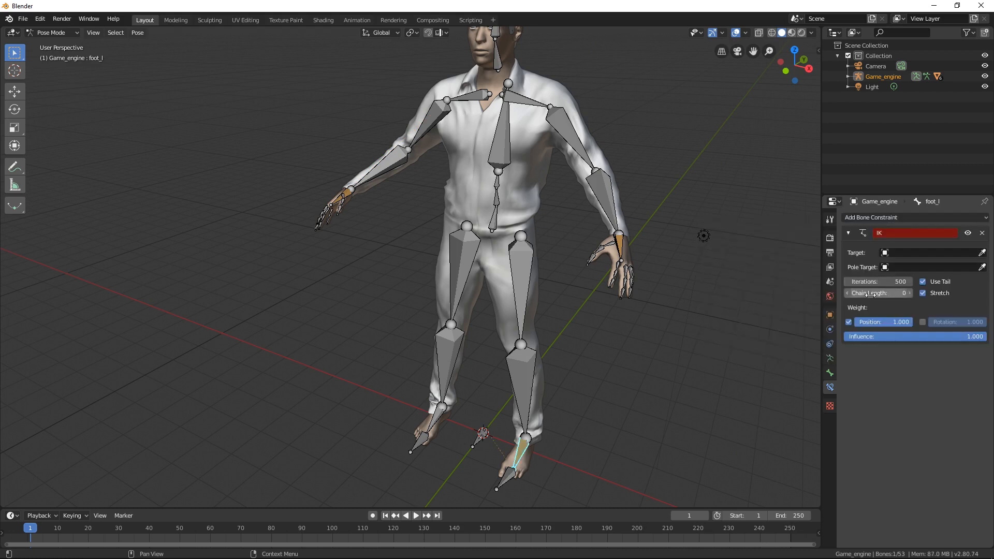
left_click(910, 294)
left_click(911, 294)
left_click(911, 294)
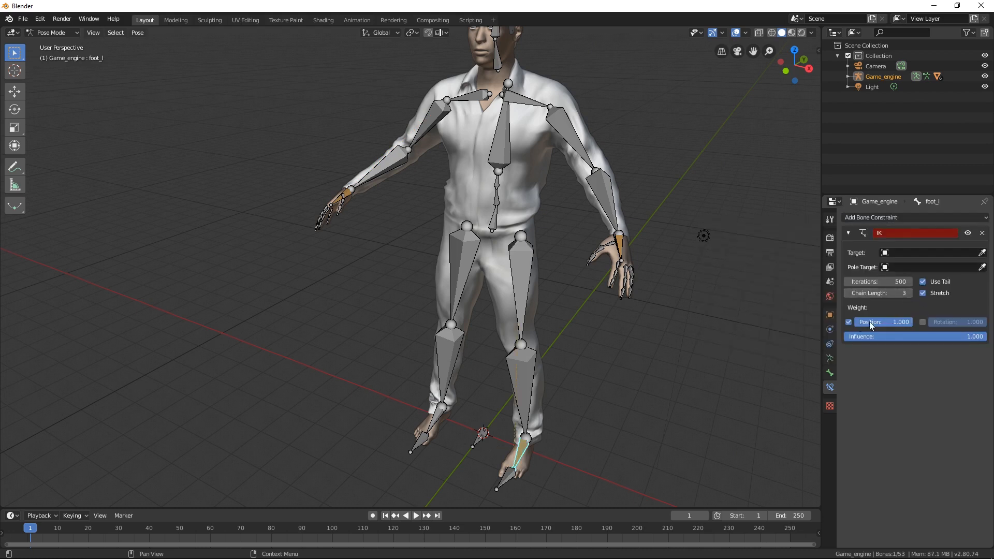
- Add an Inverse Kinematics constraint to the right foot bone foot_r and set its chain length to 3
left_click(437, 417)
left_click(902, 218)
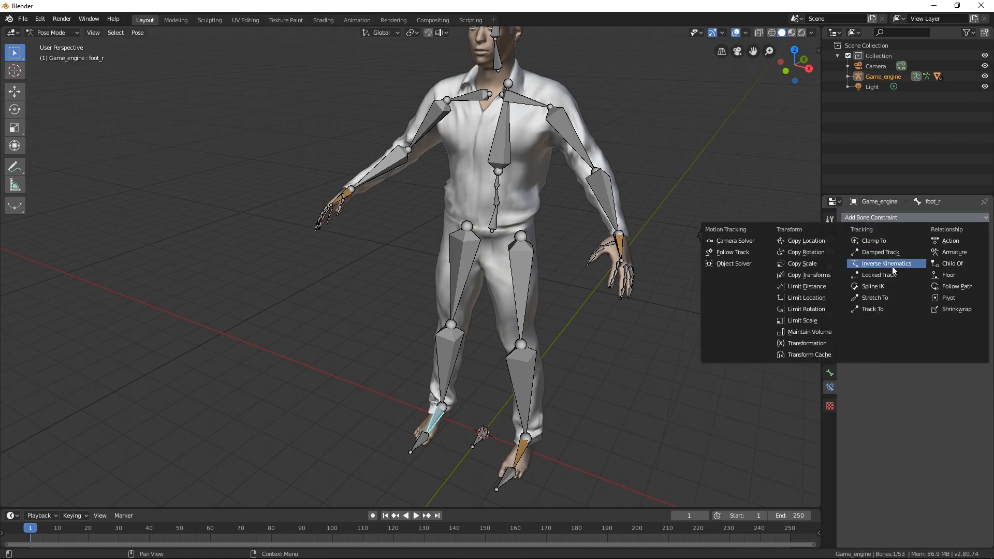
left_click(890, 267)
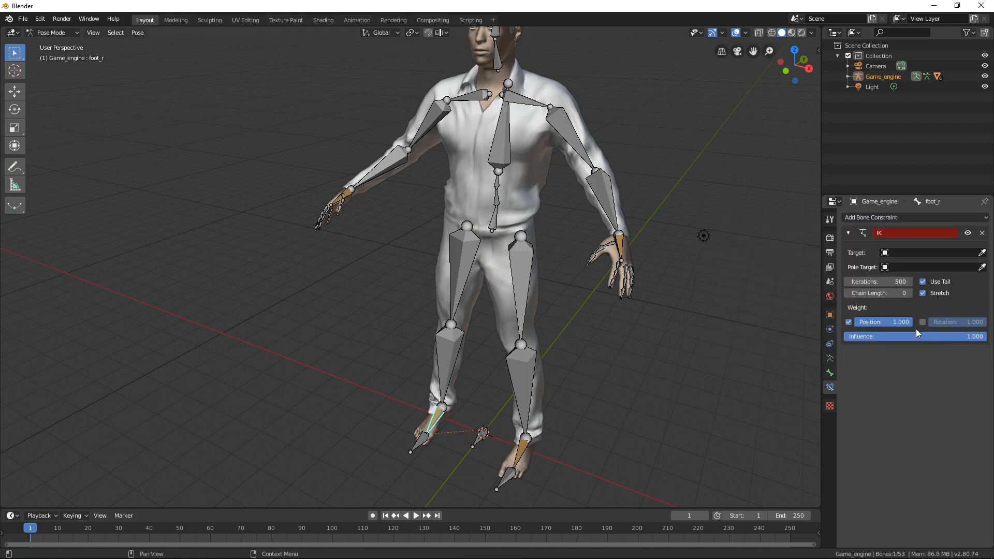
left_click(909, 293)
left_click(910, 294)
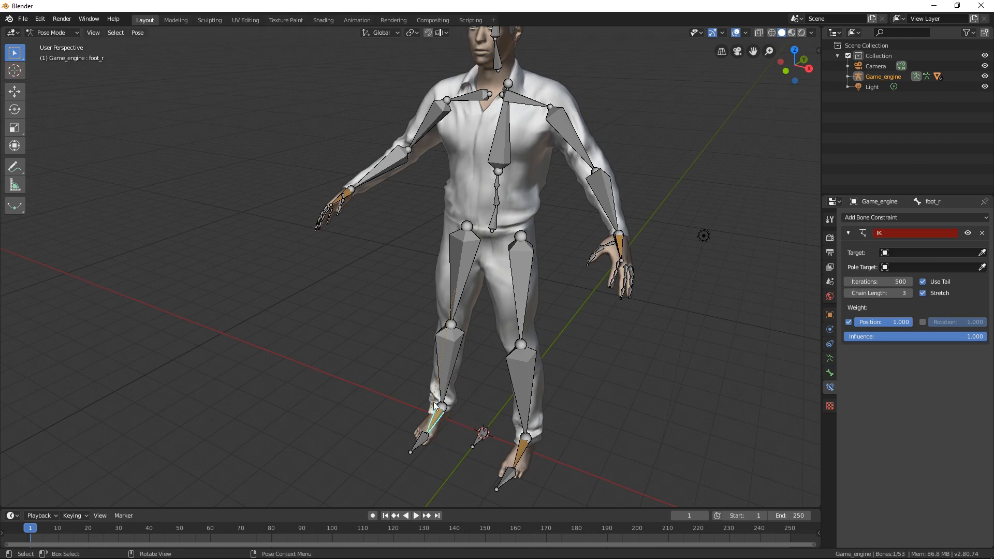
- Add an Inverse Kinematics constraint to the head bone and set its chain length to 2
middle_click_drag(528, 442, 557, 430)
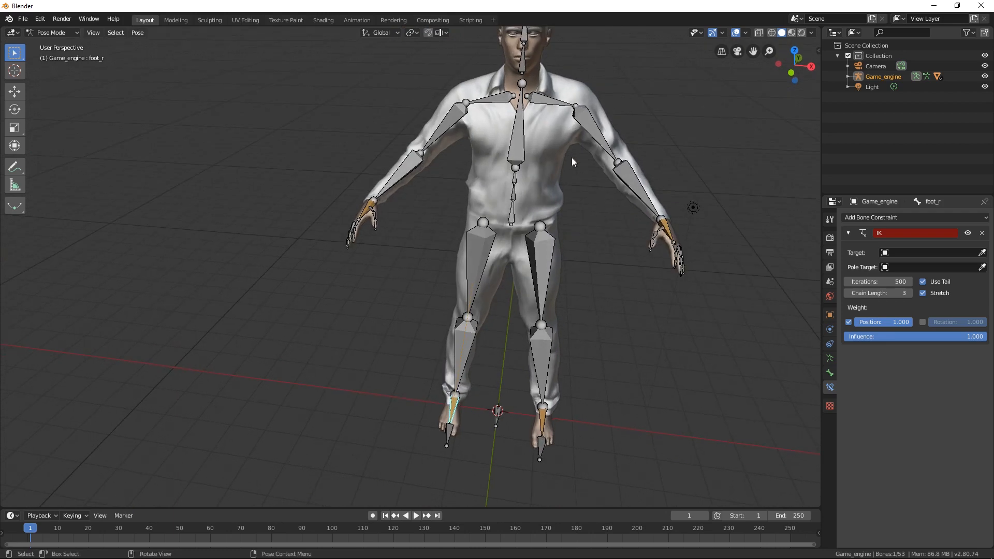
middle_click_drag(573, 157, 404, 216)
left_click(390, 177)
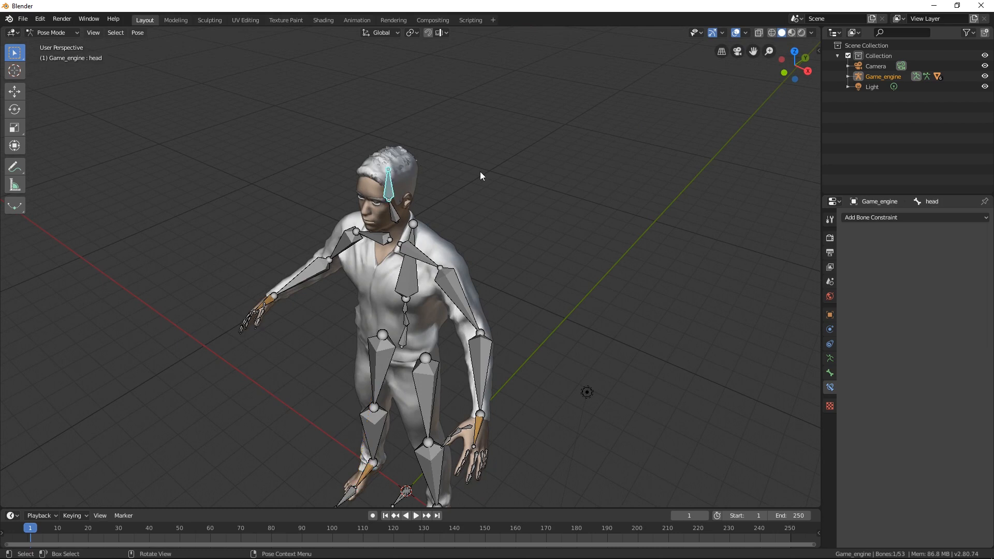
left_click(882, 217)
left_click(887, 263)
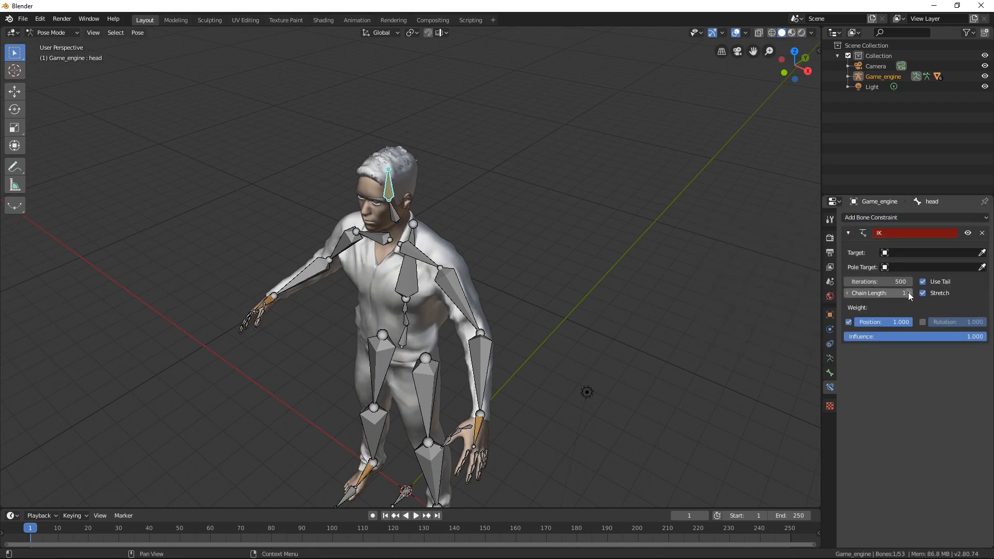
left_click(908, 292)
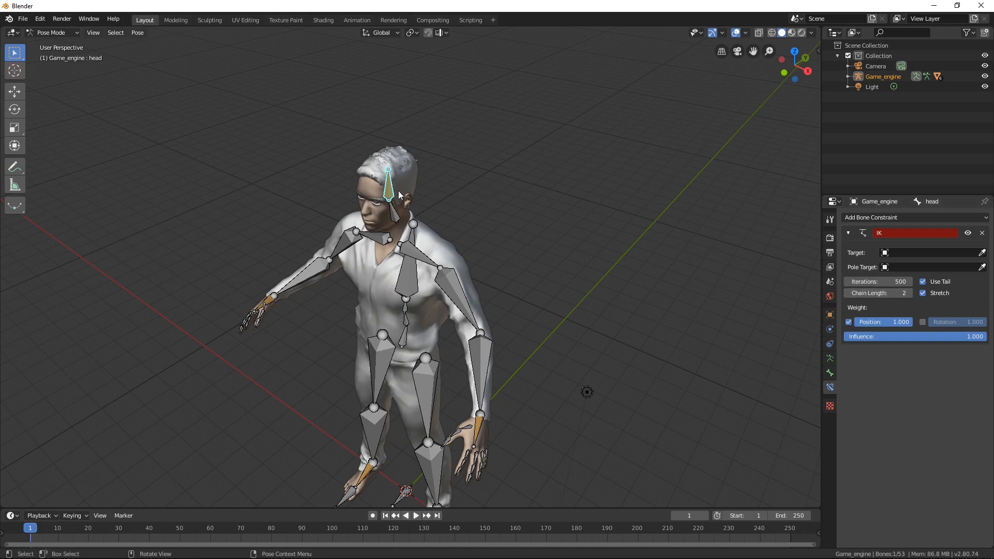
- Test the head's IK chain by moving the head bone, and undo the move
key("g")
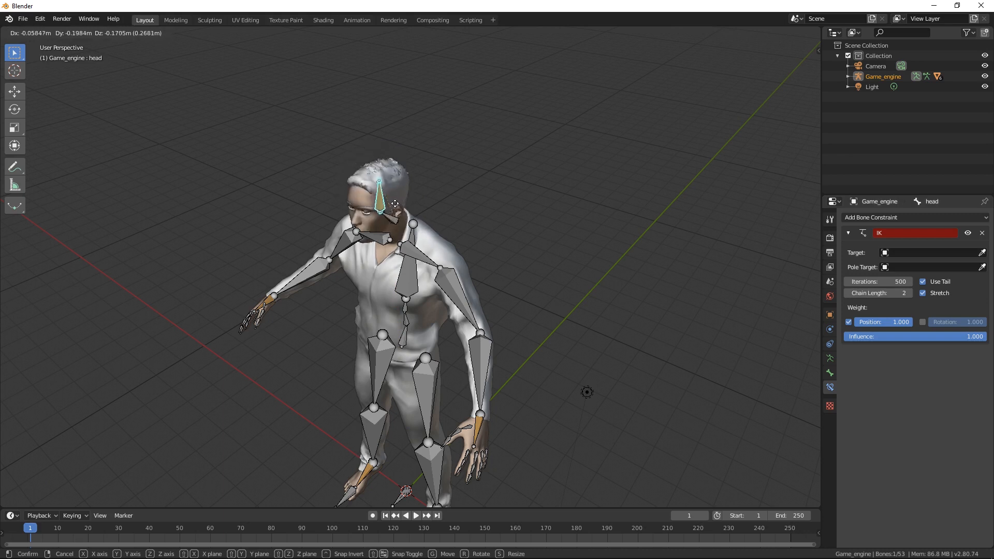
left_click(406, 209)
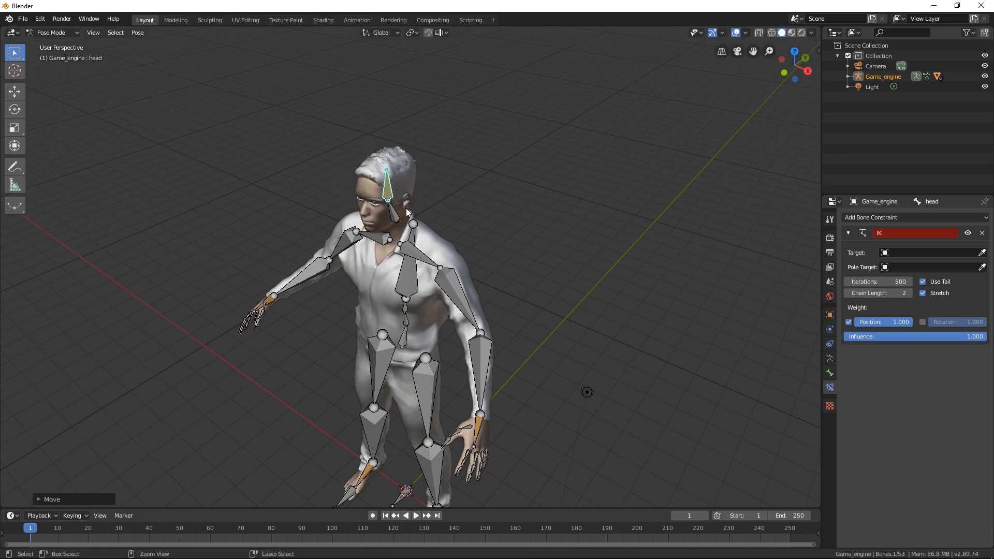
key("ctrl+z")
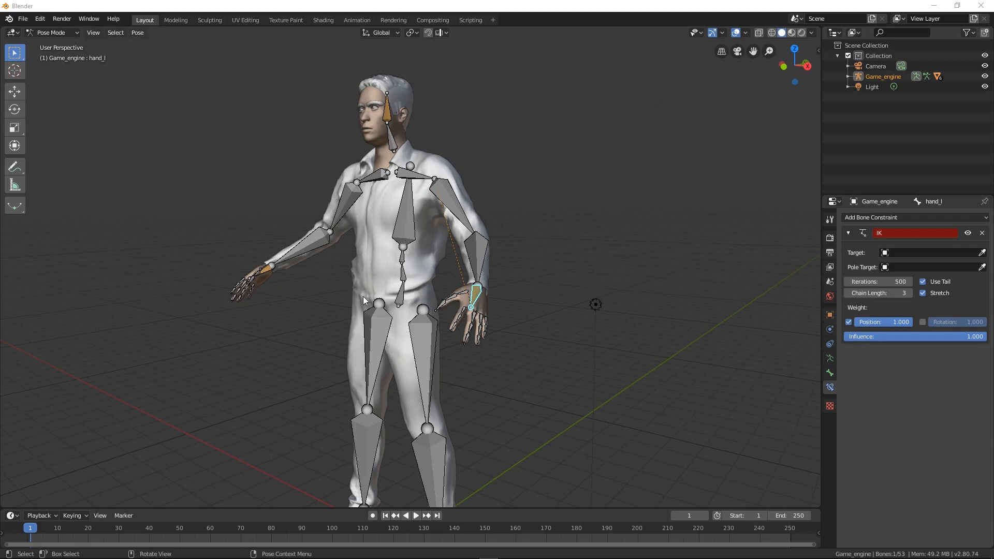
- Add an Inverse Kinematics constraint with chain length 3 to the left thumb's tip bone thumb_03_l
left_click(442, 310)
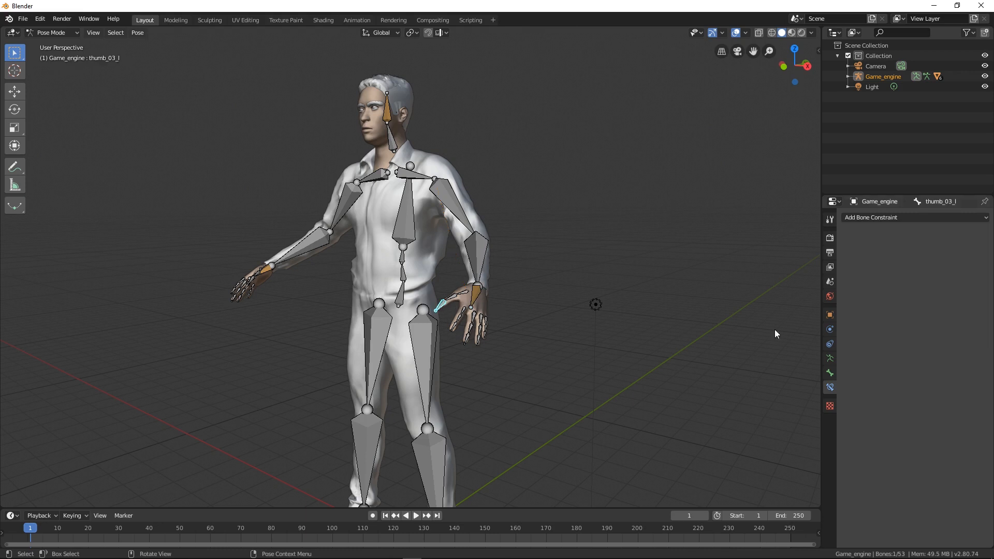
left_click(890, 217)
left_click(889, 264)
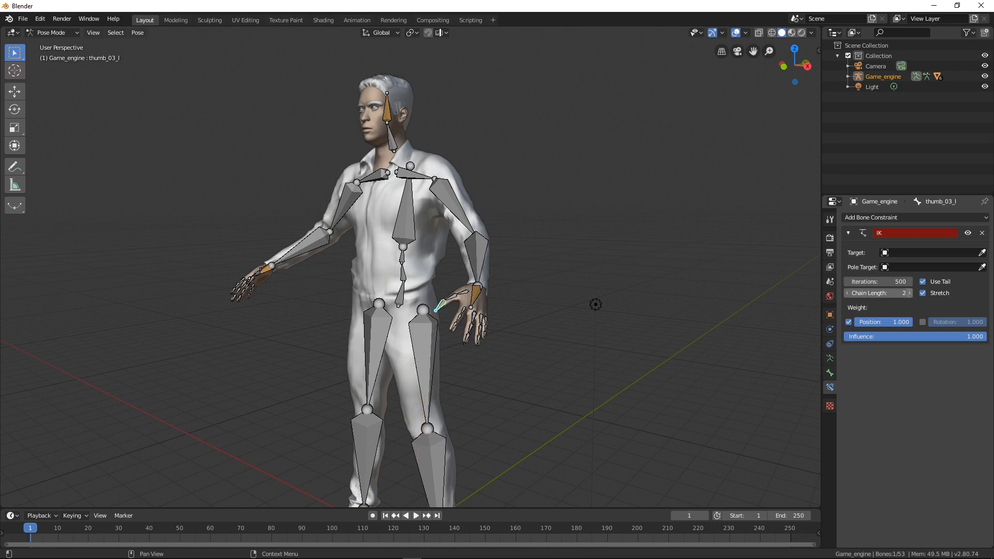
left_click(909, 293)
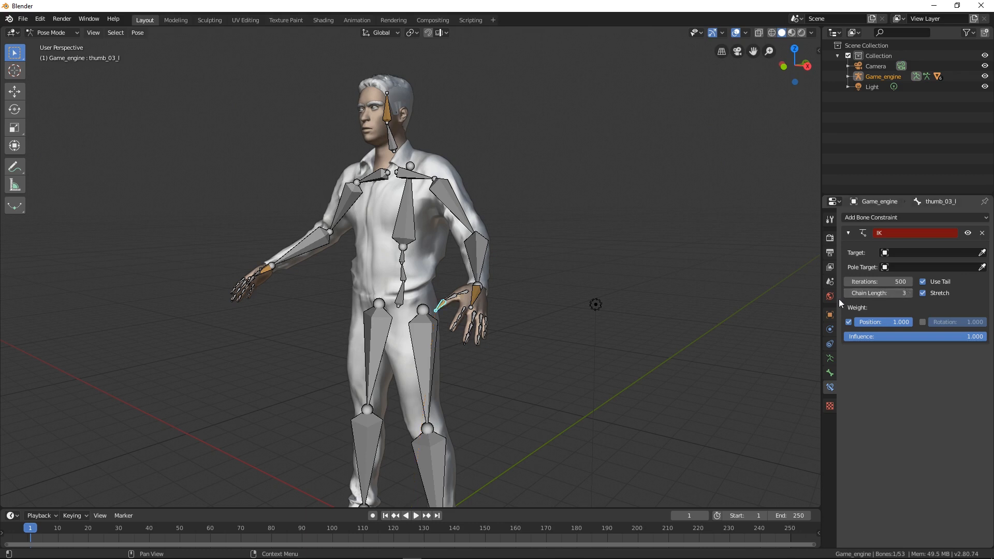
- Select the left index, middle, ring and pinky tip bones, with pinky_03_l active, and add an Inverse Kinematics constraint with chain length 3
left_click(454, 328)
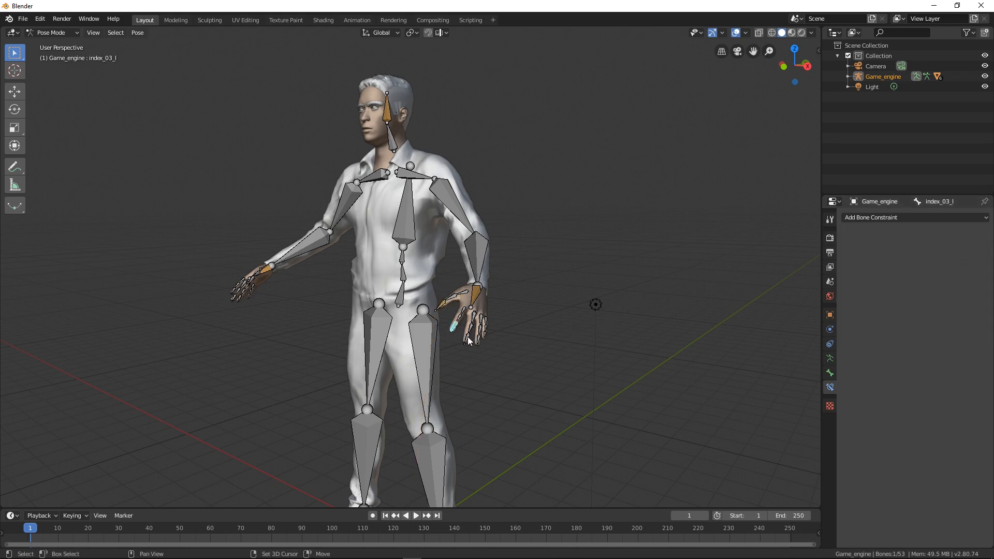
left_click(469, 340, "shift")
left_click(477, 341, "shift")
left_click(484, 336, "shift")
left_click(904, 218)
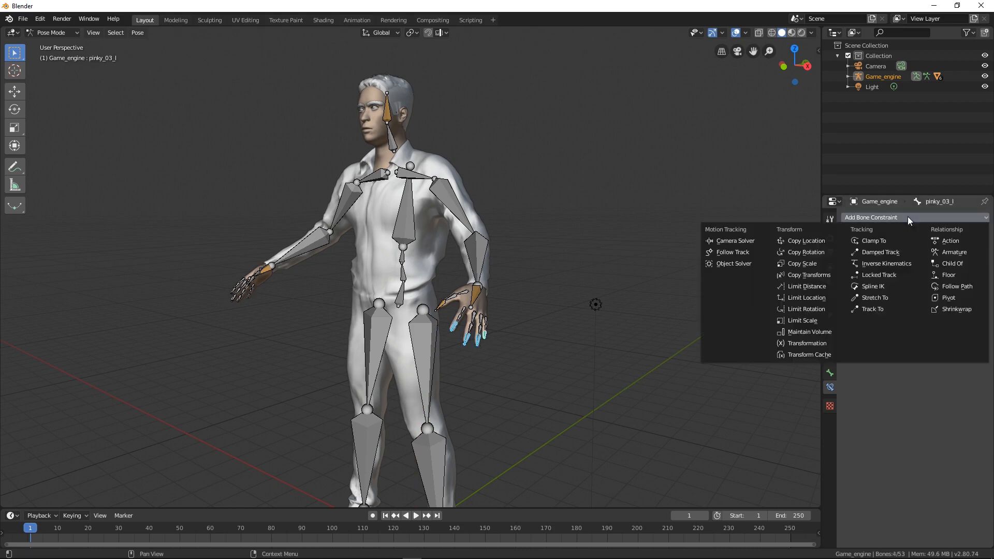
left_click(887, 263)
left_click(910, 293)
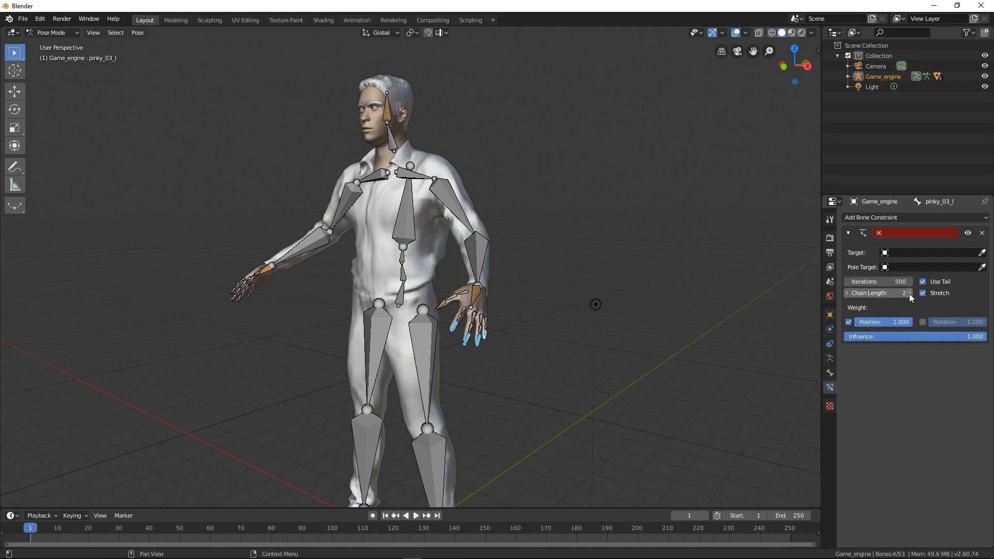
left_click(910, 293)
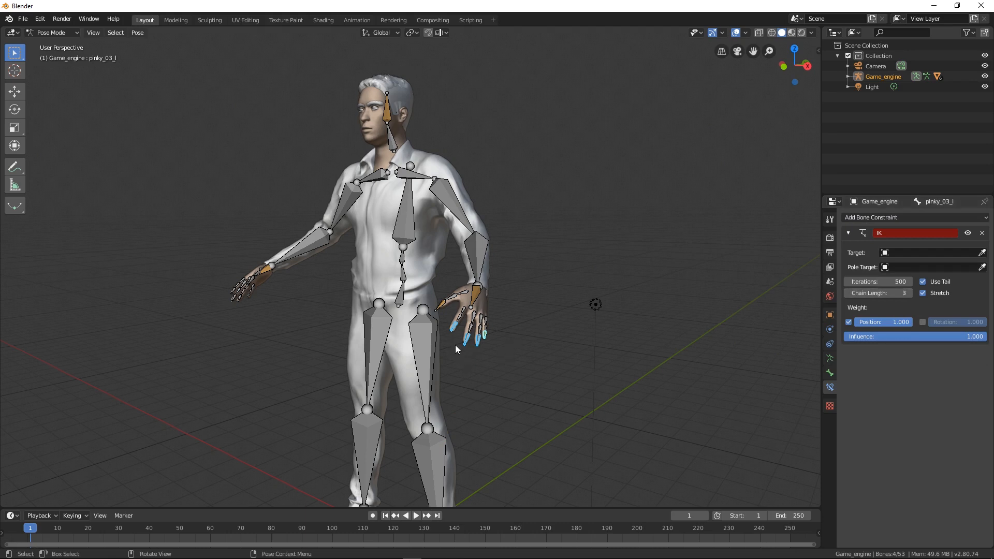
- Add an Inverse Kinematics constraint with chain length 3 to the left ring finger's tip bone ring_03_l
left_click(454, 326)
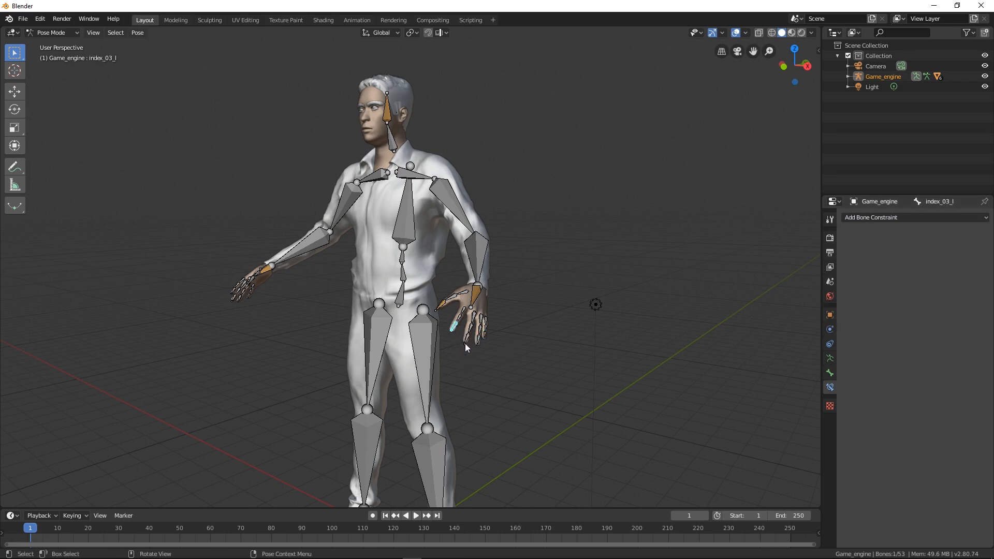
left_click(477, 341)
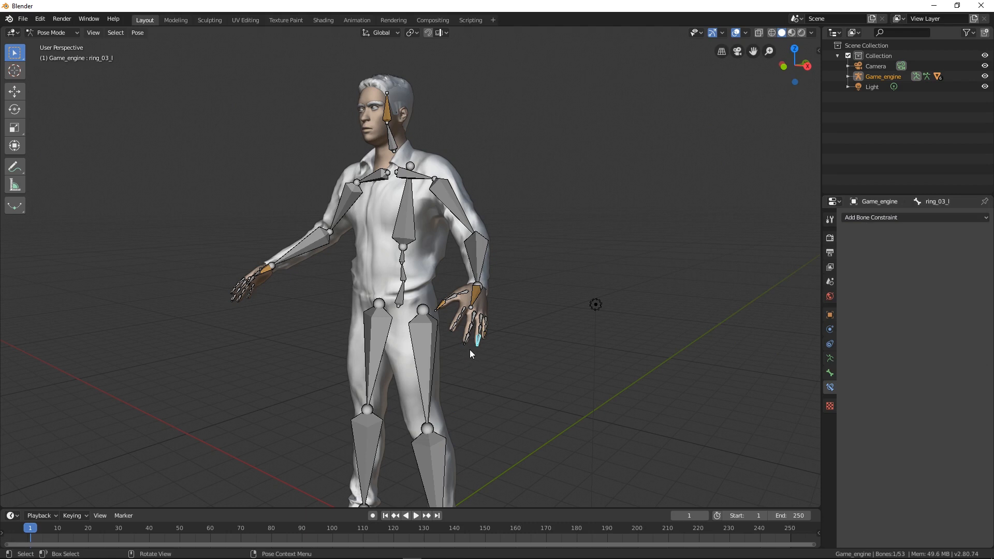
left_click(865, 219)
left_click(887, 266)
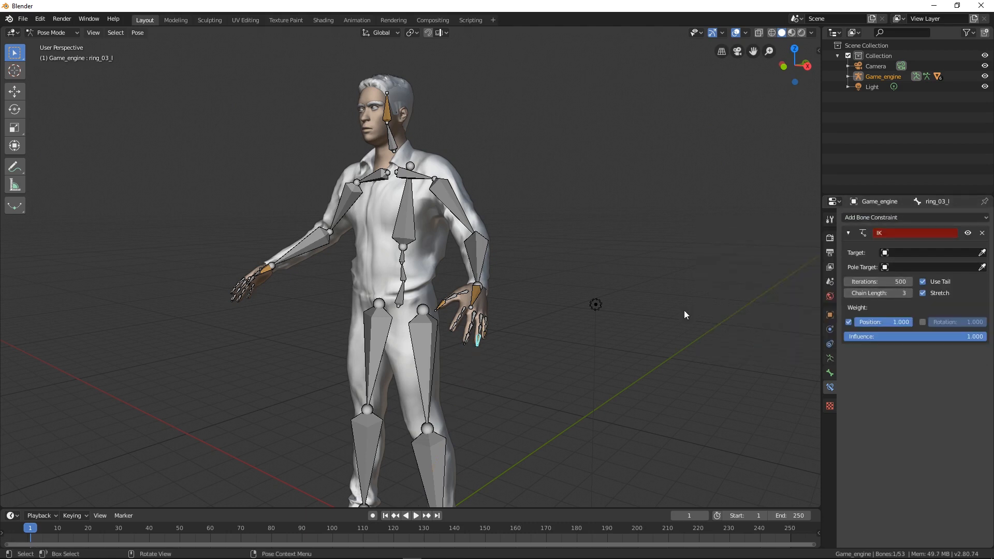
- Add Inverse Kinematics constraints with chain length 3 to the left middle and index fingertip bones middle_03_l and index_03_l
left_click(468, 339)
left_click(939, 219)
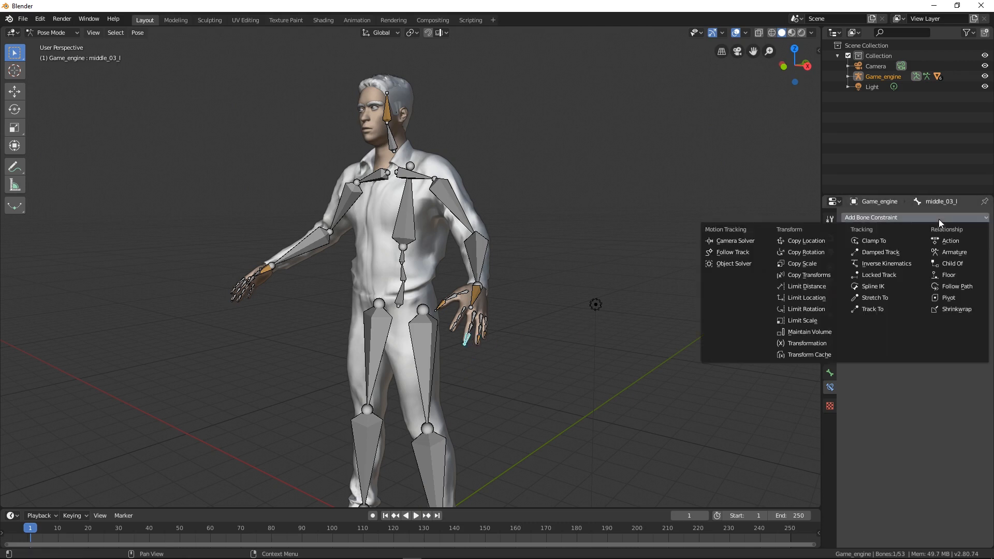
left_click(901, 265)
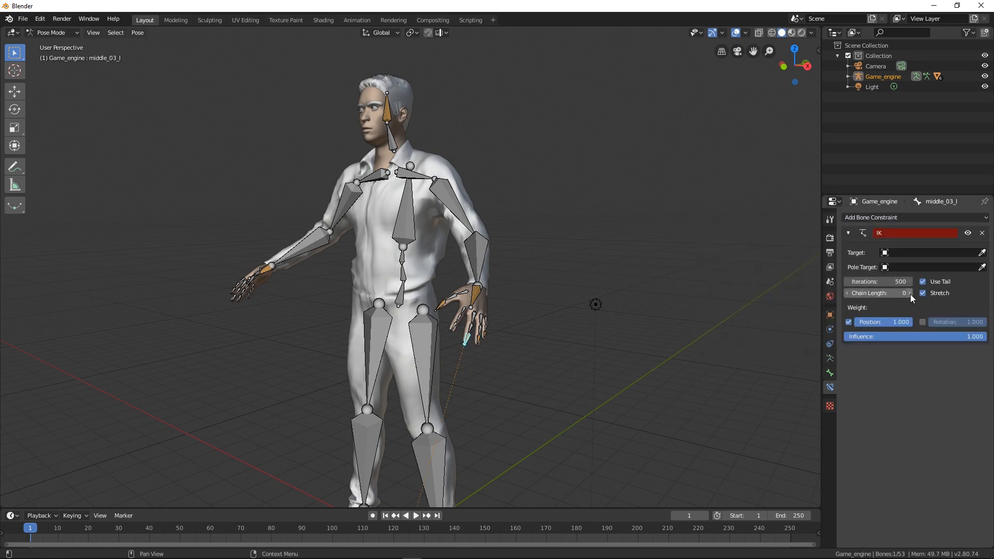
left_click(456, 326)
left_click(902, 218)
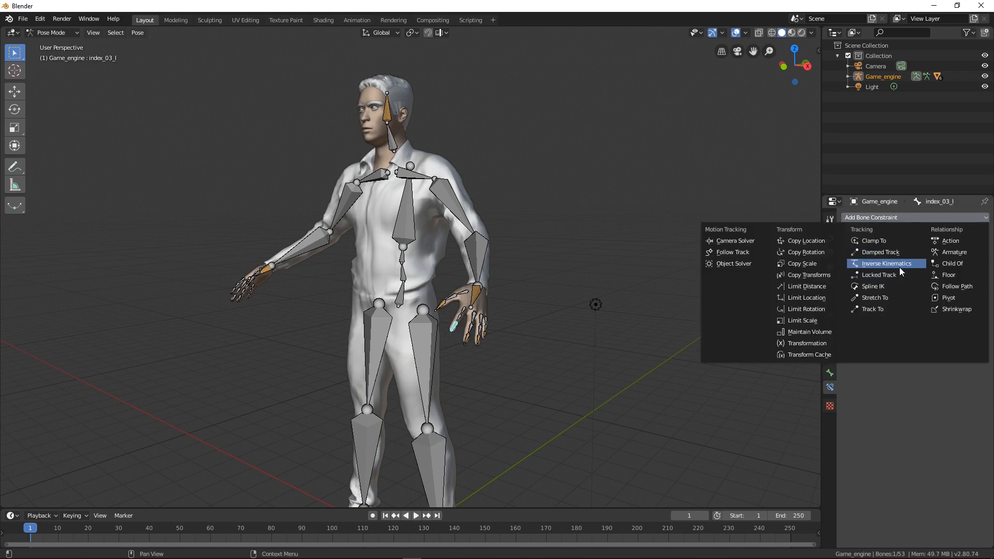
left_click(900, 267)
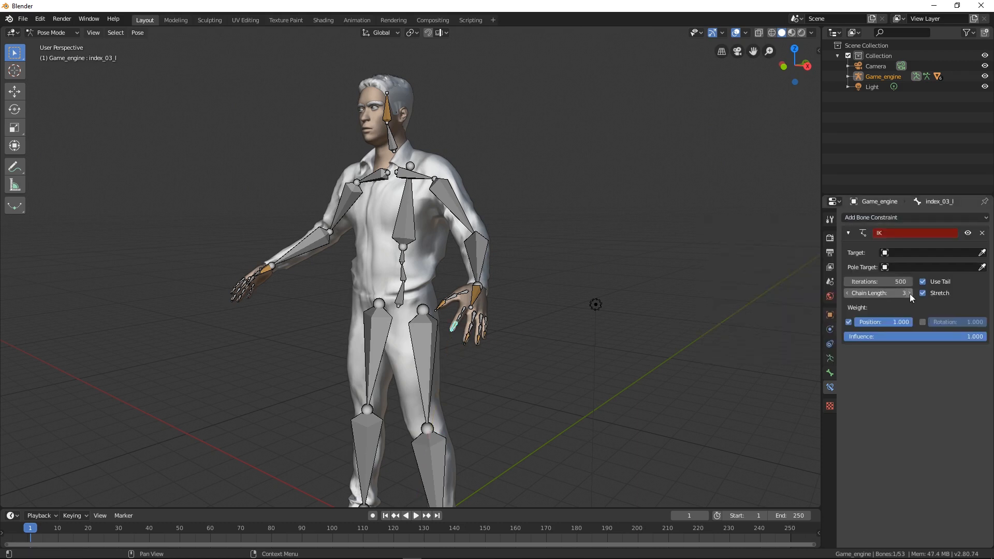
left_click(909, 293)
- Add an Inverse Kinematics constraint with chain length 3 to the right index finger's tip bone index_03_r
middle_click_drag(288, 293, 494, 293)
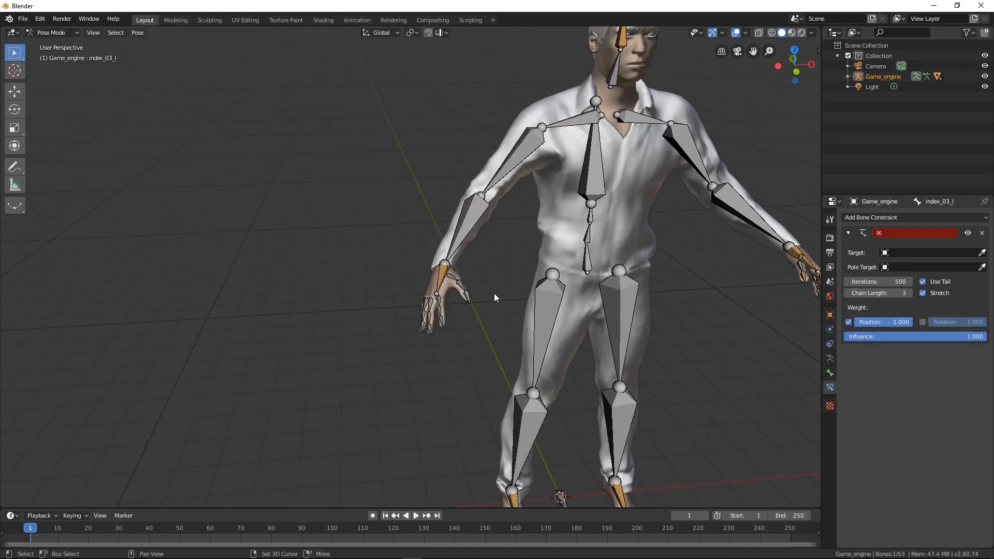
left_click(442, 321)
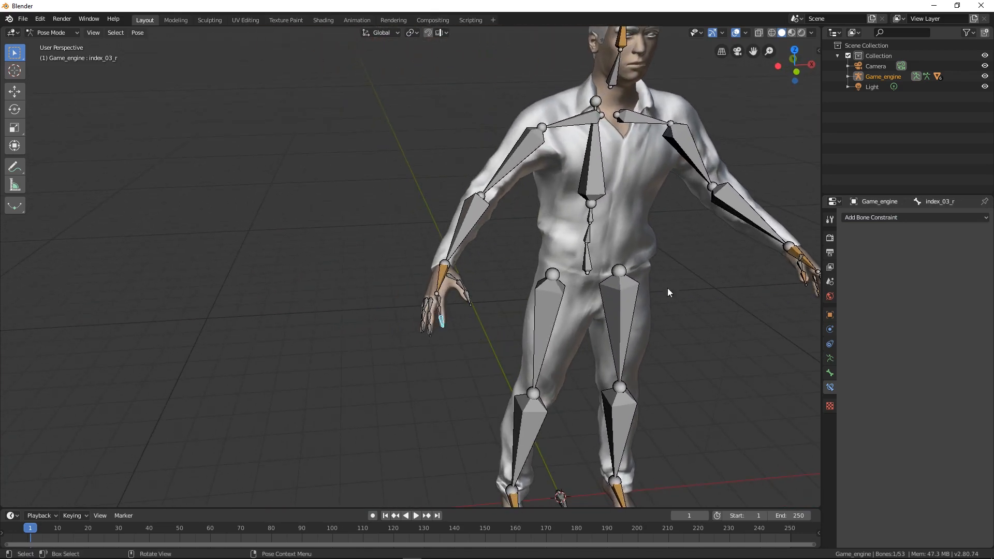
left_click(878, 218)
left_click(902, 264)
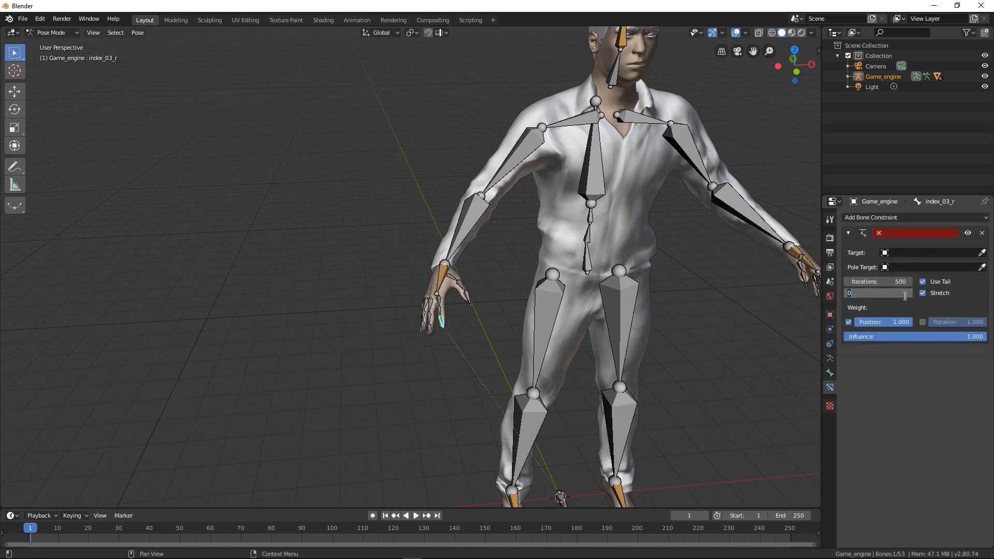
left_click(909, 293)
left_click(909, 293)
left_click(909, 293)
- Add an Inverse Kinematics constraint with chain length 3 to the right middle finger's tip bone middle_03_r
left_click(430, 331)
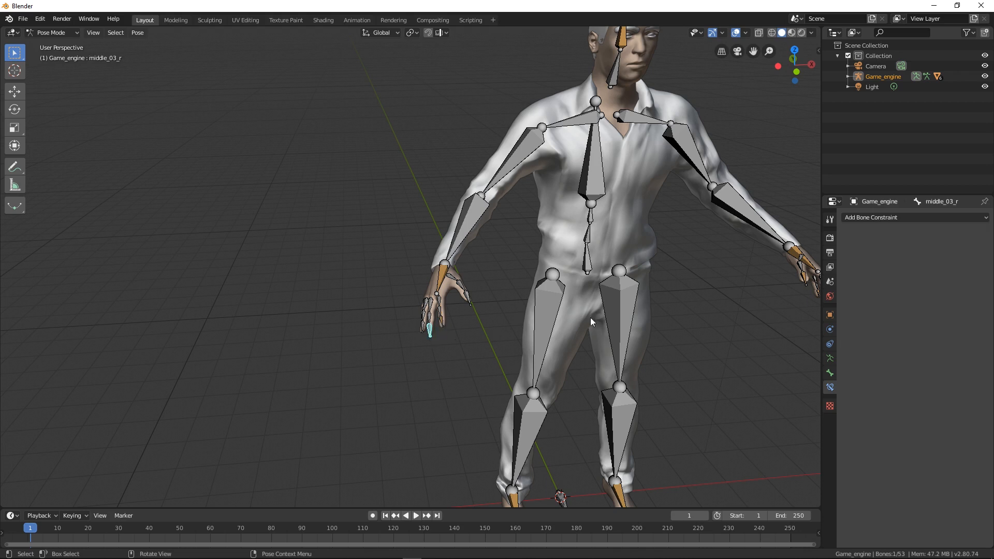
left_click(909, 217)
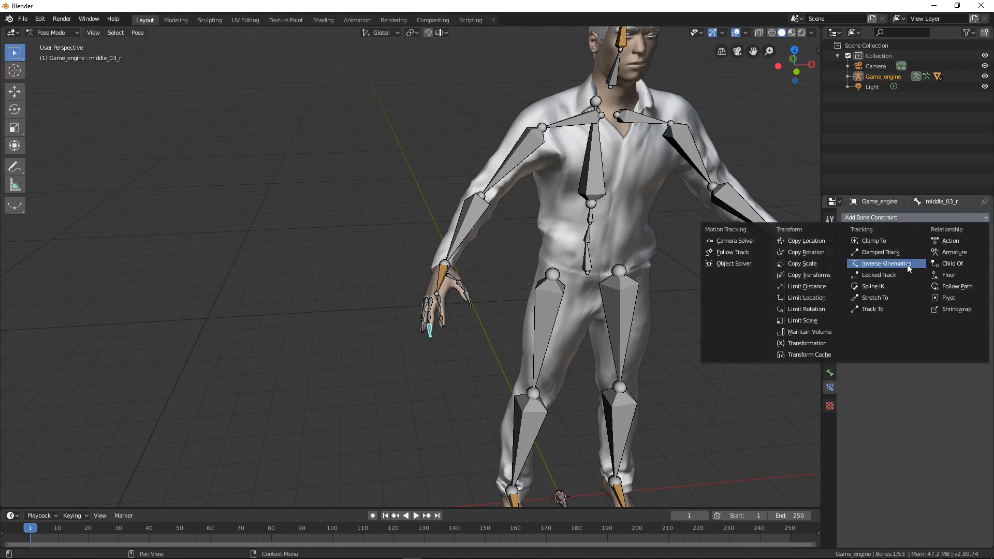
left_click(887, 264)
left_click(909, 293)
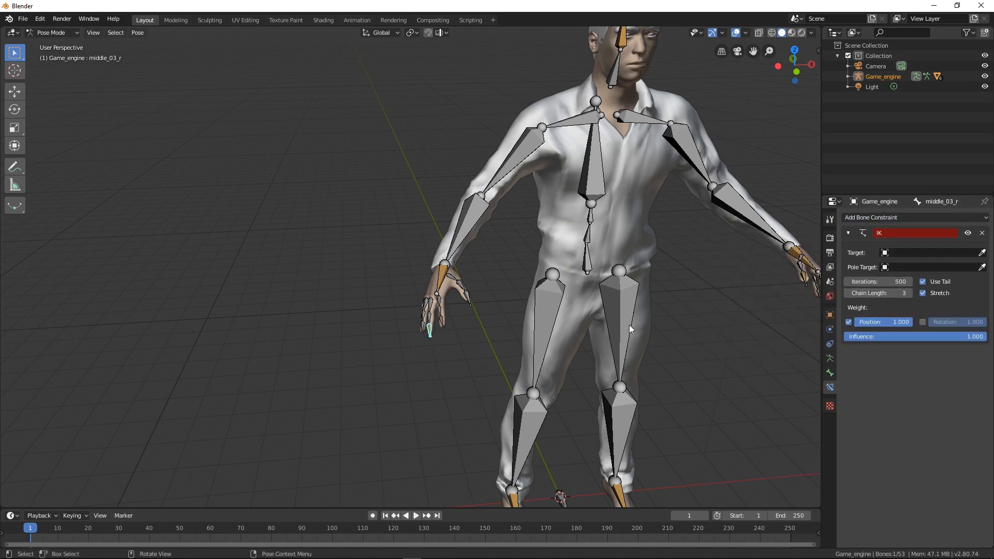
- Add an Inverse Kinematics constraint to the right ring finger's tip bone ring_03_r, matching the other fingers' chain length
left_click(423, 326)
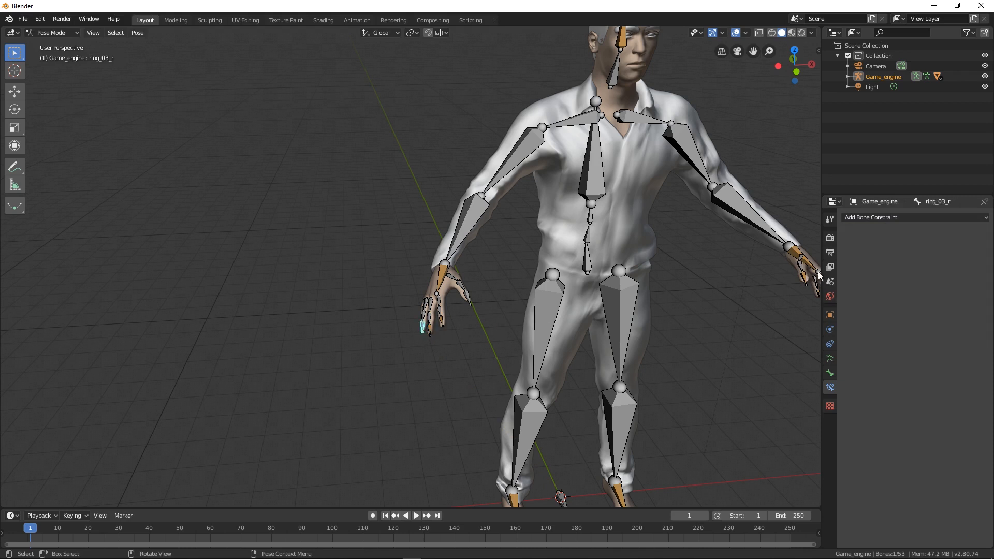
left_click(901, 218)
left_click(902, 264)
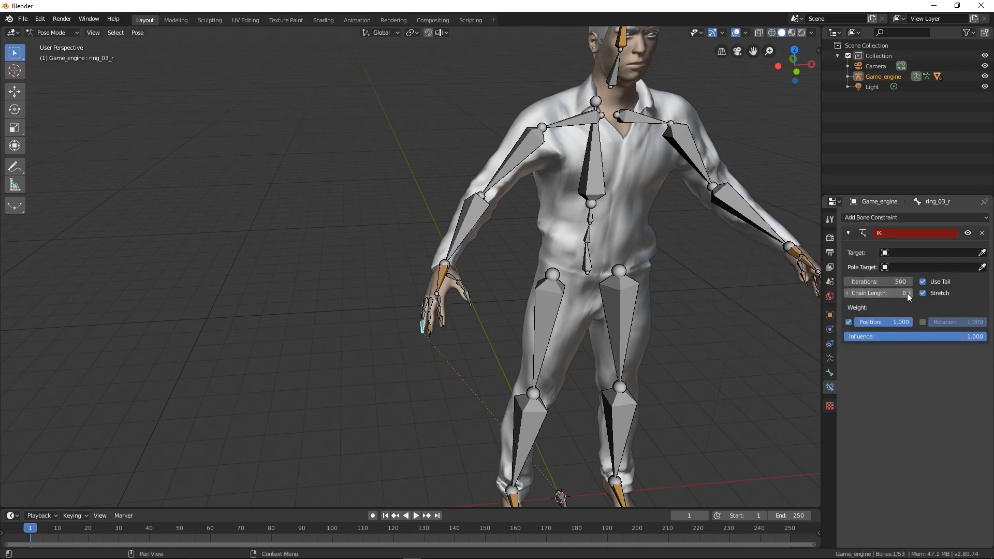
left_click(909, 293)
left_click(910, 294)
- Add an Inverse Kinematics constraint to the right pinky's tip bone pinky_03_r, matching the other fingers' chain length
middle_click_drag(477, 315, 410, 329)
left_click(413, 321)
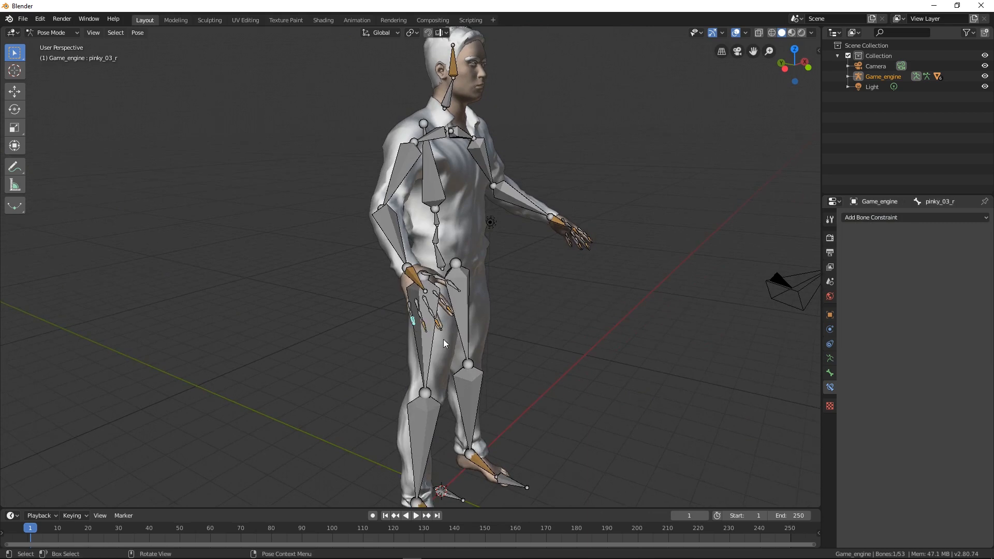
left_click(924, 220)
left_click(902, 264)
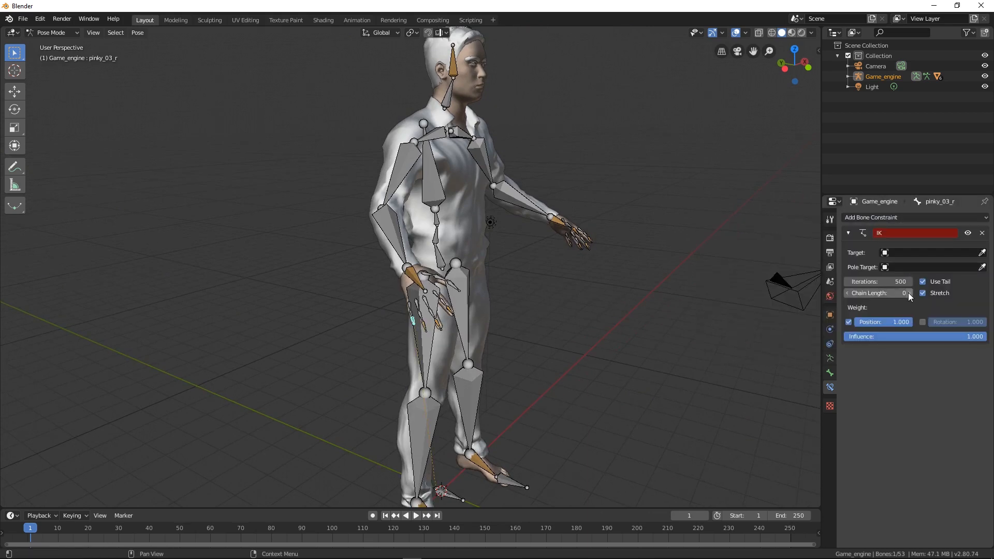
left_click(909, 293)
- Select the left thumb's tip bone thumb_03_l and check its Inverse Kinematics constraint
middle_click_drag(652, 239, 677, 211)
left_click(735, 232)
scroll(631, 222, "down", 2)
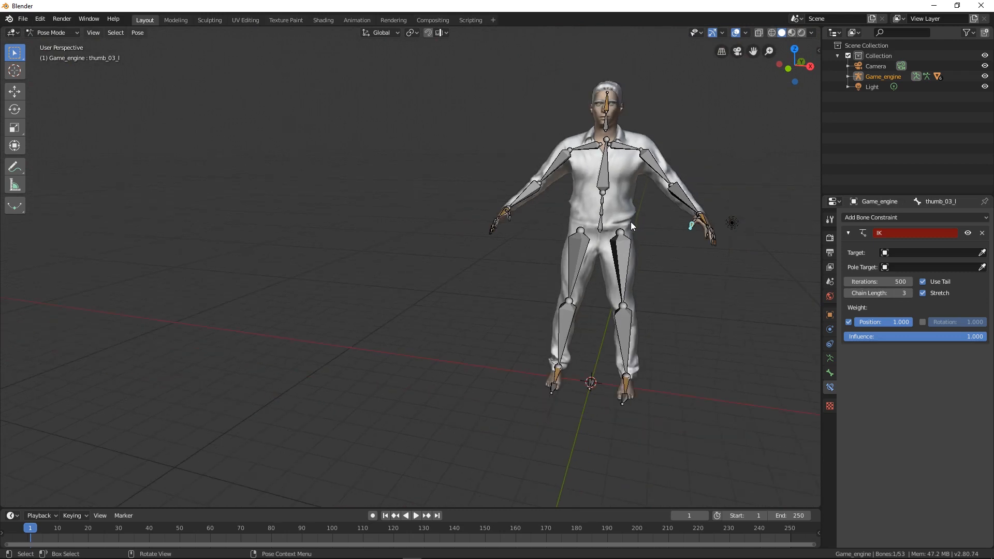
- Test the right arm's IK chain by moving the hand_r bone up and outward, and undo the move
left_click(505, 213)
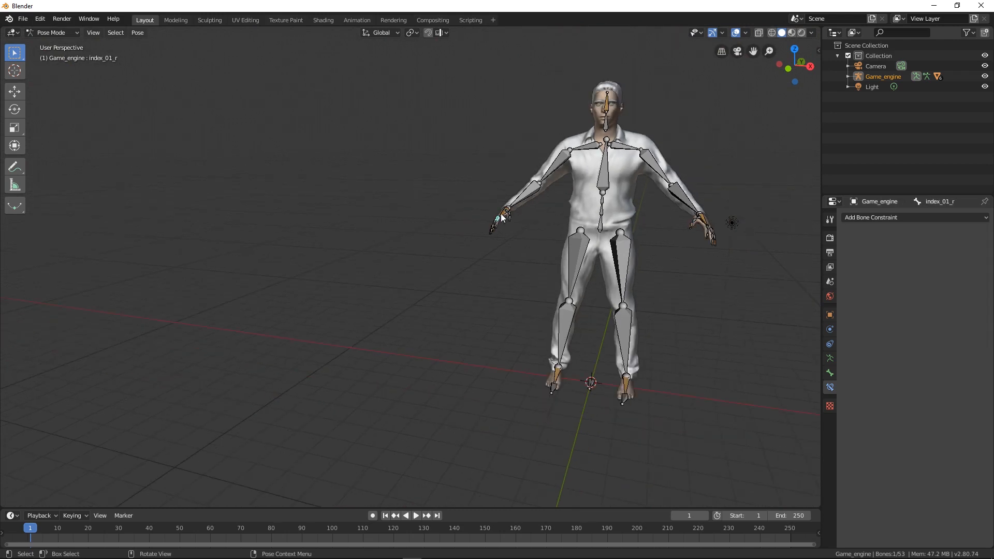
key("g")
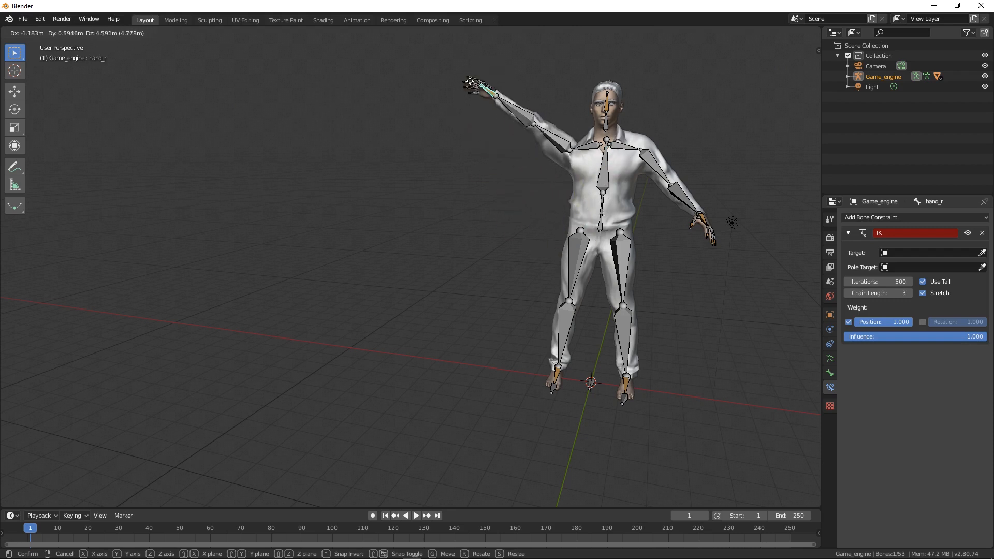
left_click(438, 159)
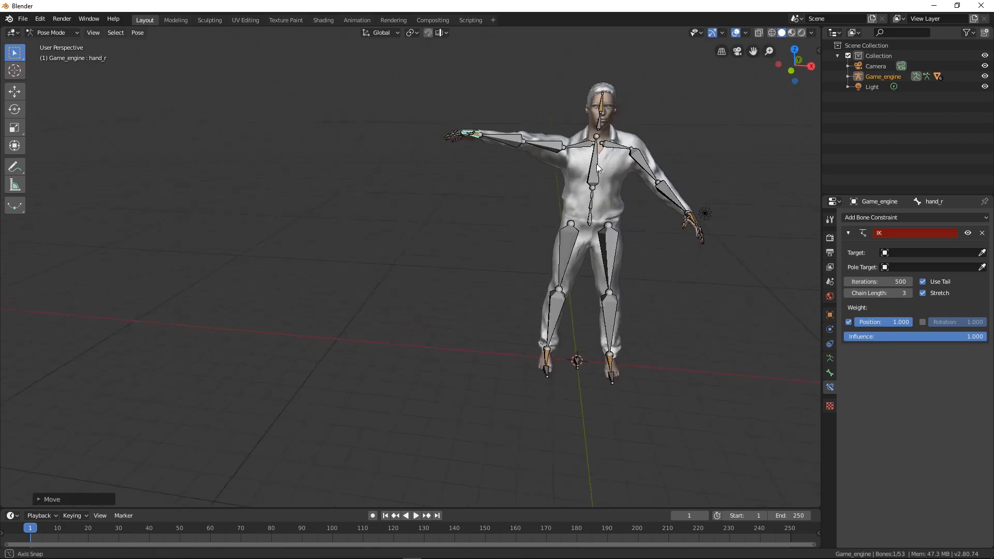
middle_click_drag(596, 164, 536, 117)
scroll(539, 155, "up", 3)
mouse_move(543, 176)
middle_mouse_down()
mouse_move(690, 169)
mouse_move(660, 190)
mouse_move(552, 196)
mouse_move(524, 171)
middle_mouse_up()
middle_click_drag(644, 178, 502, 179)
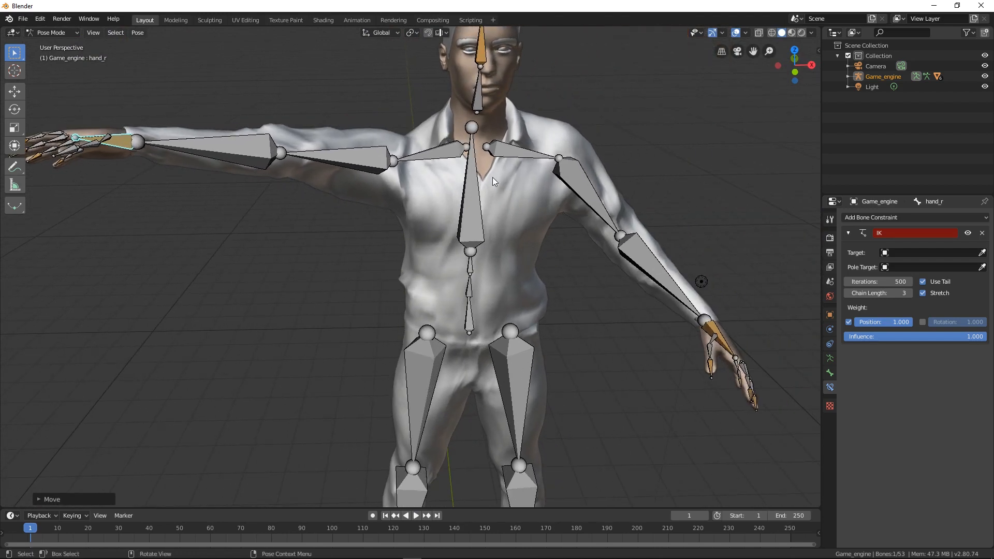
key("ctrl+z")
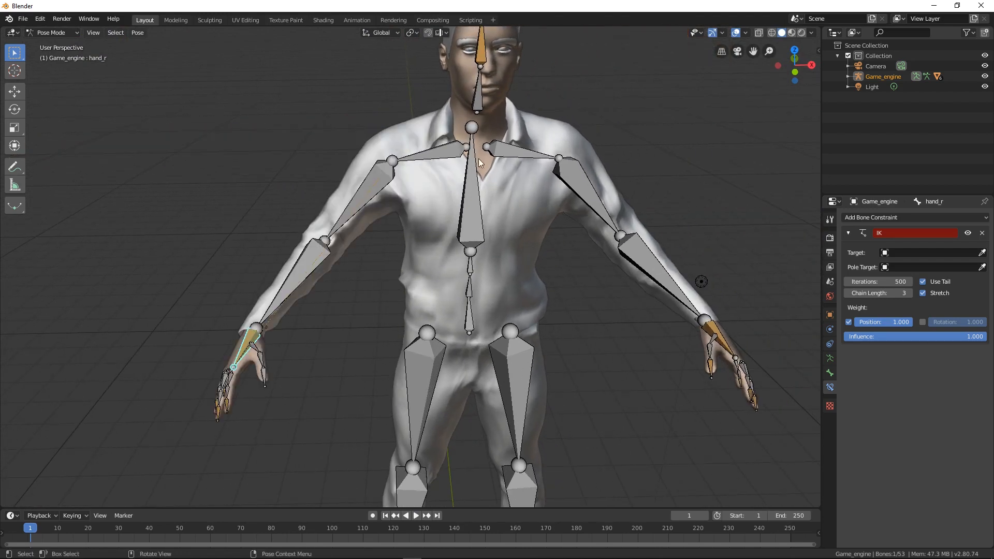
- Test the neck and head IK chain from the side by moving the head bone backward, and undo the move
middle_click_drag(478, 159, 605, 191)
left_click(516, 175)
key("g")
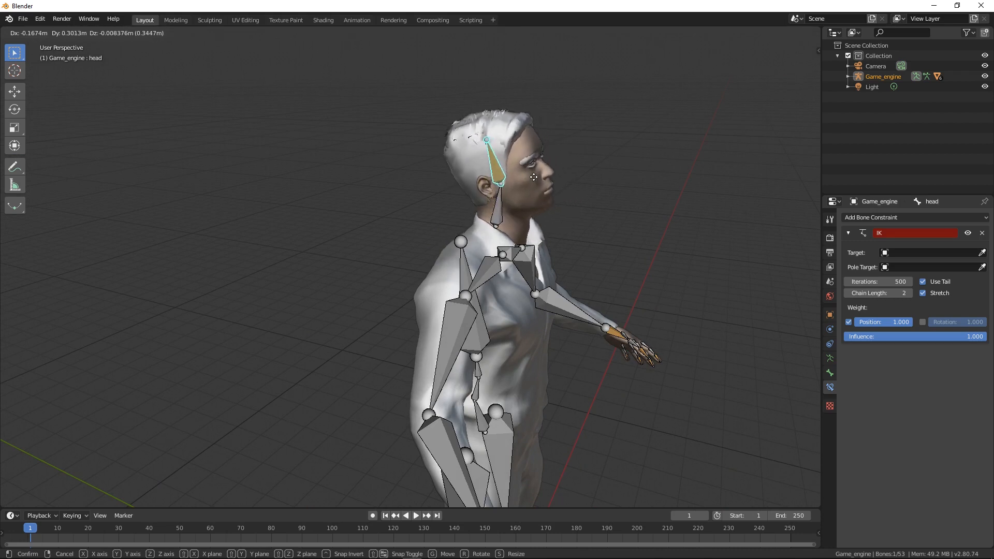
left_click(455, 82)
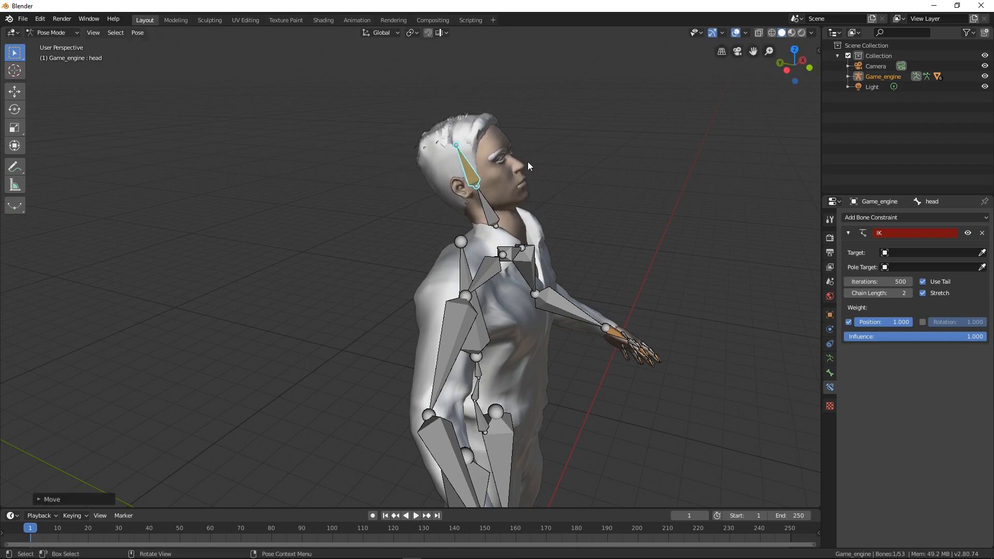
key("ctrl+z")
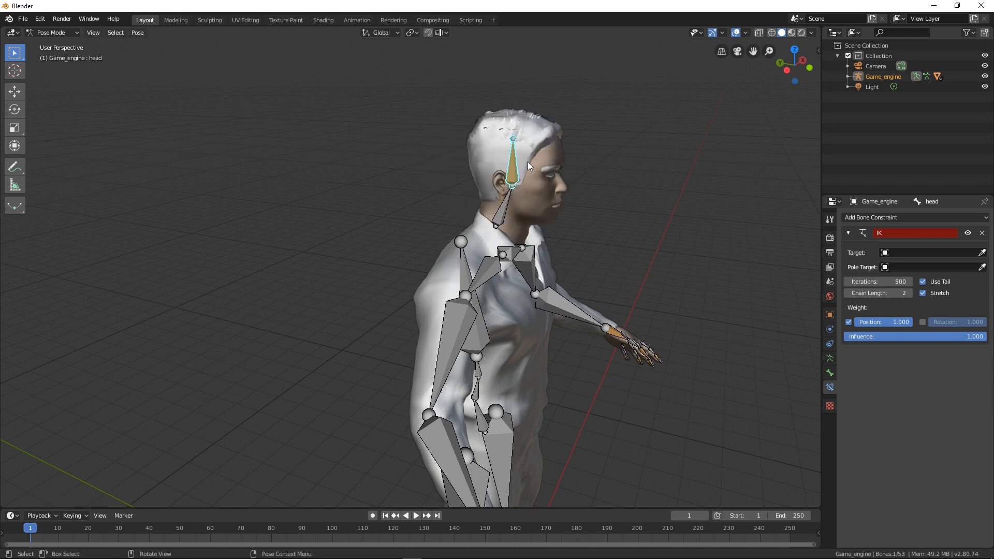
- Try the B-Bone viewport display for the Game_engine armature, and set its display type to Wire
scroll(527, 162, "down", 4)
middle_click_drag(513, 165, 445, 228)
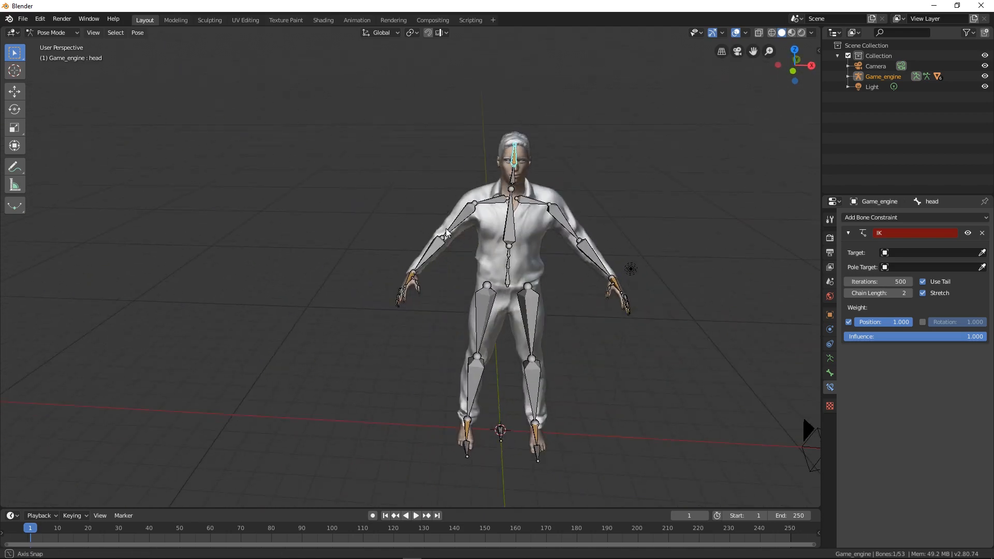
middle_click_drag(514, 223, 742, 272)
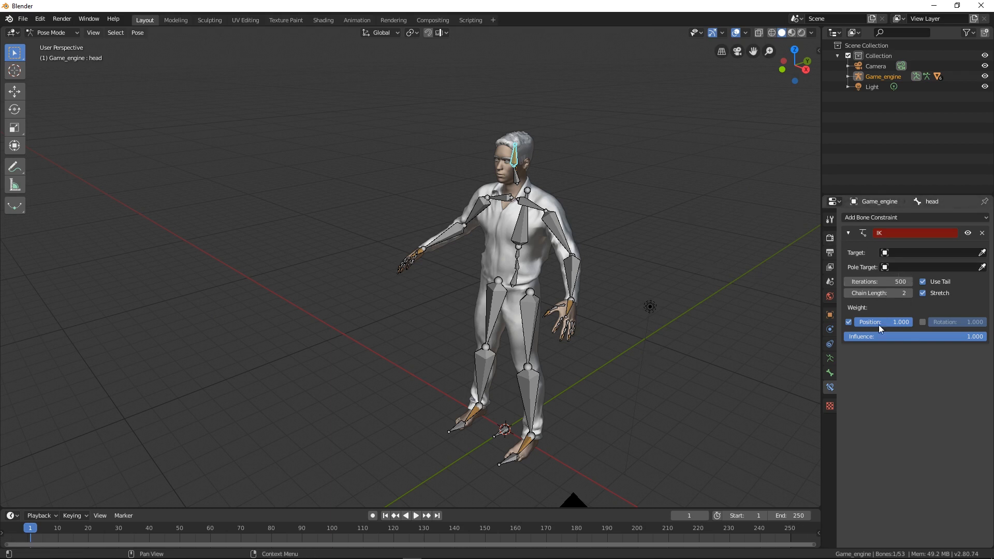
left_click(830, 358)
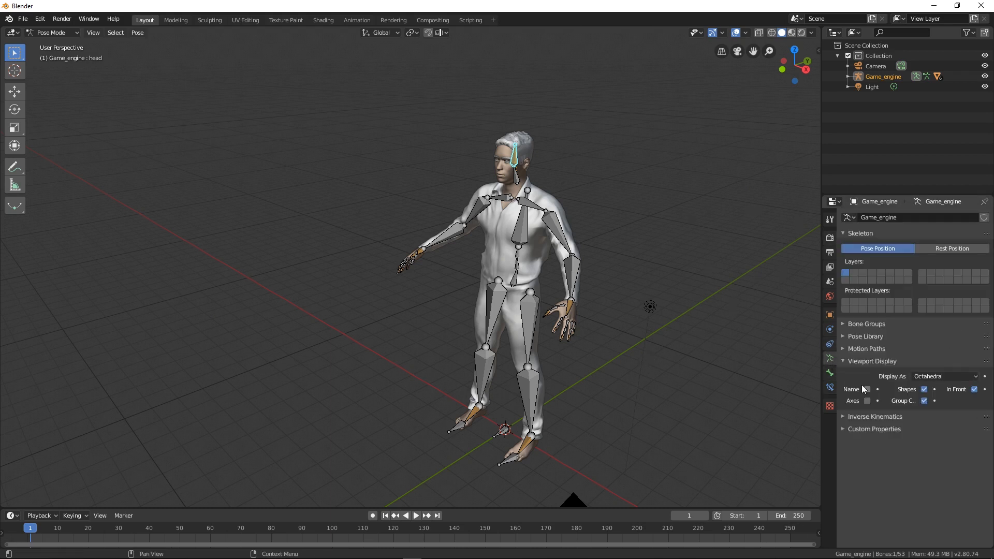
left_click(931, 377)
left_click(924, 412)
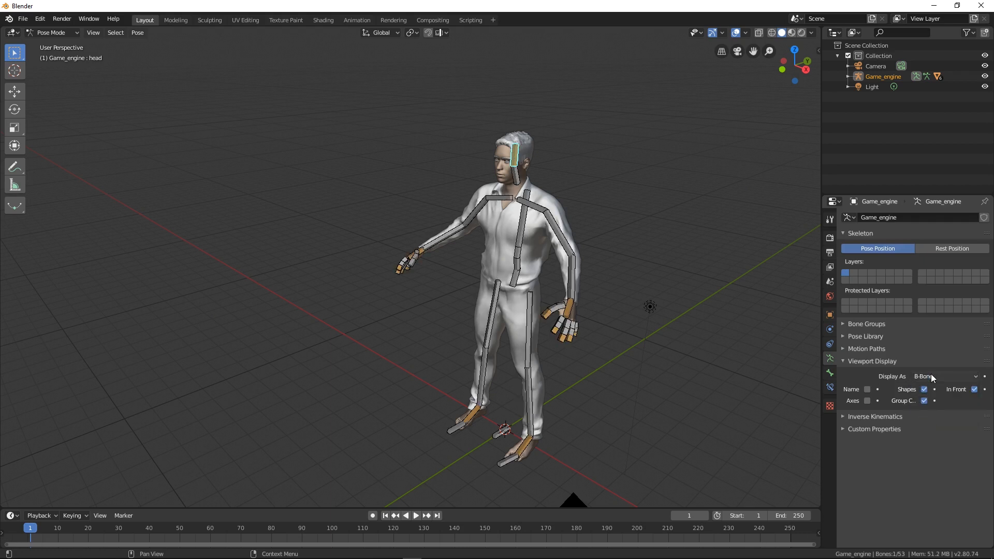
left_click(931, 374)
left_click(930, 432)
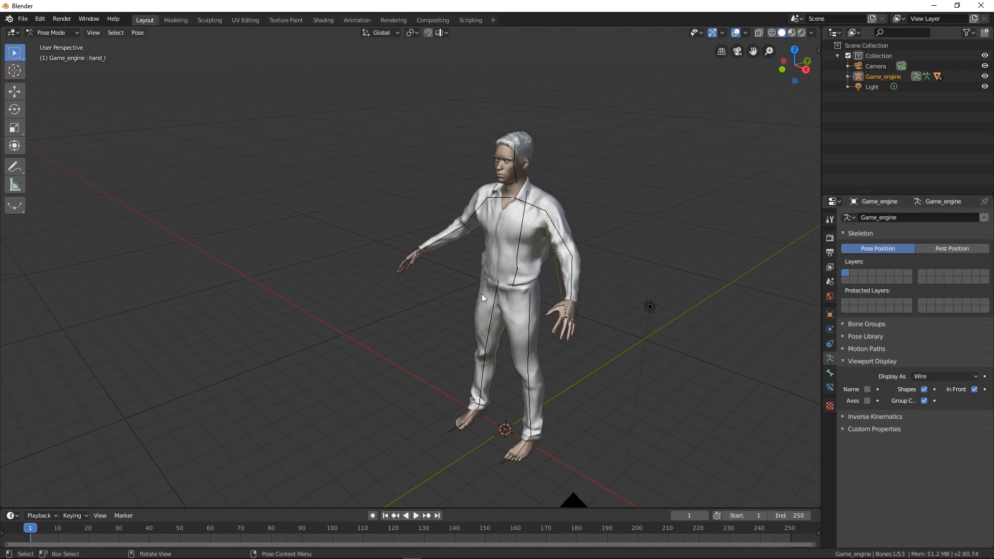
- Test the left arm's IK chain by moving the hand_l bone in front of the torso, and undo the move
middle_click_drag(596, 281, 433, 290, "shift")
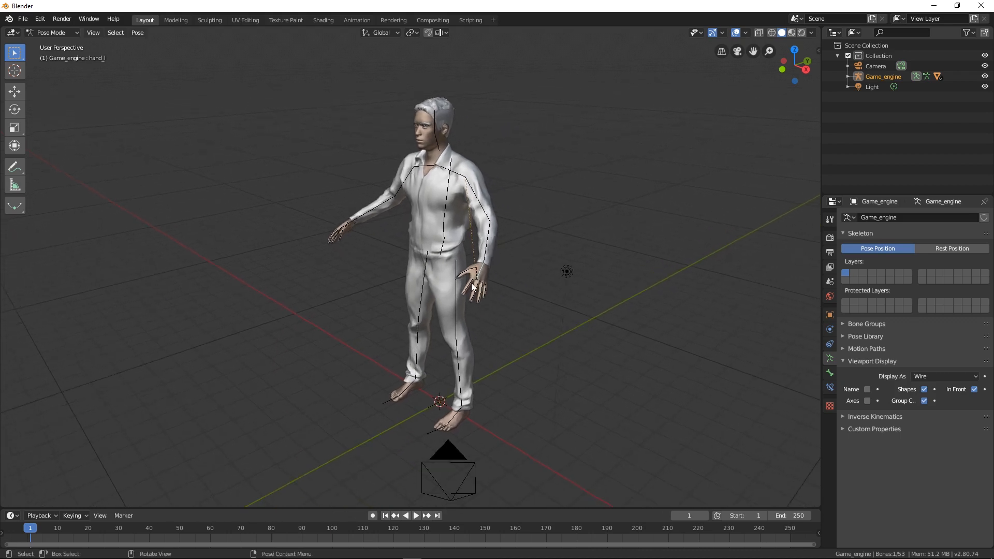
key("g")
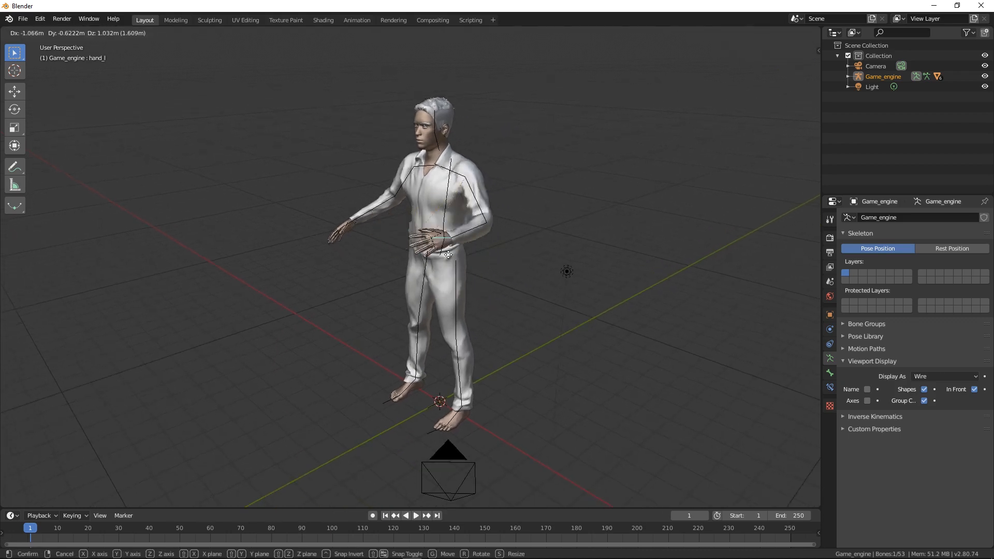
left_click(420, 237)
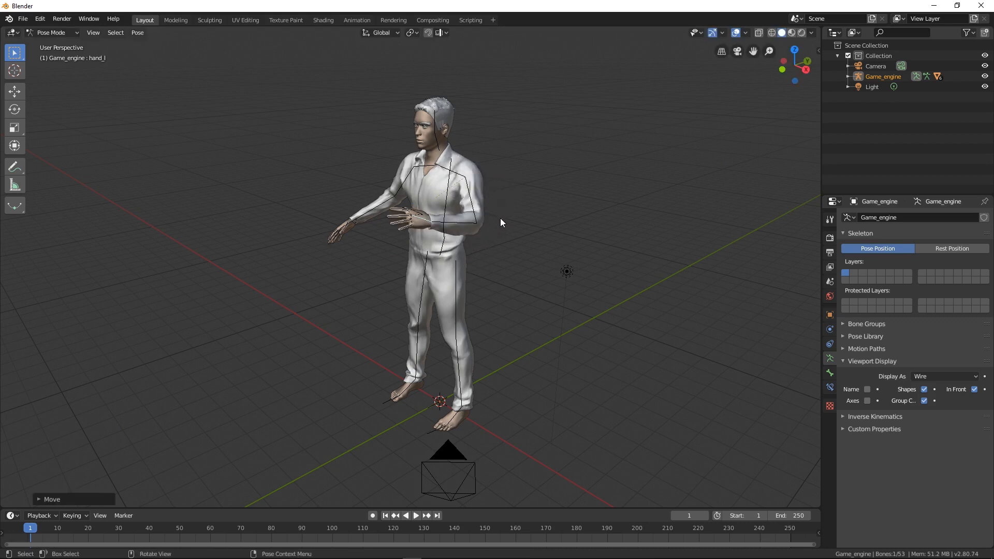
key("ctrl+z")
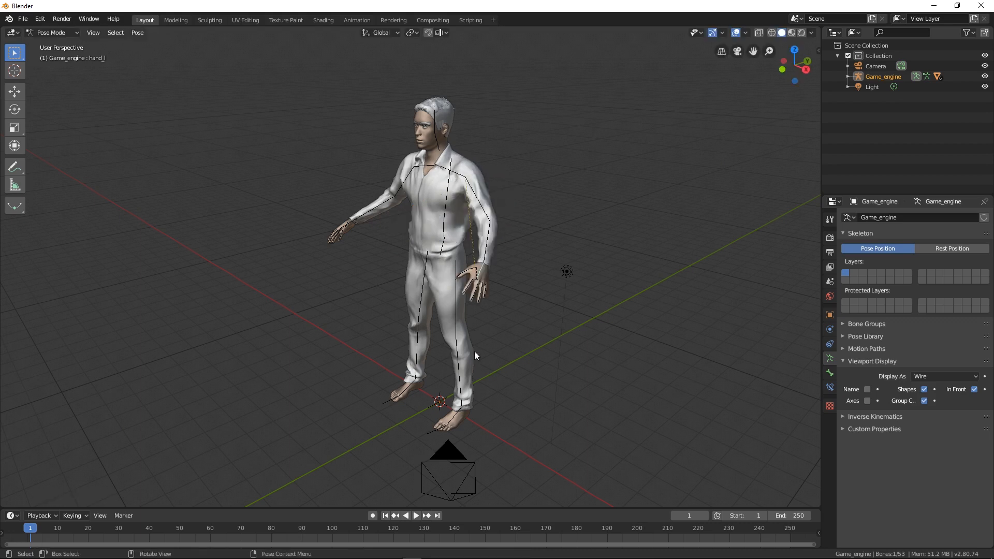
- Test the left leg's IK chain by moving the foot_l bone up behind the body, and undo the move
left_click(457, 413)
middle_click_drag(505, 409, 483, 399)
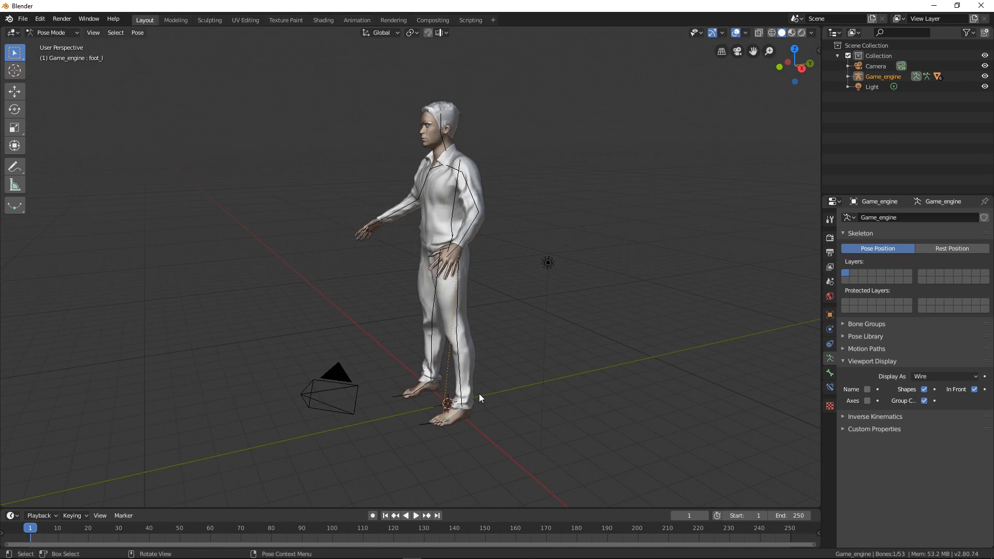
key("g")
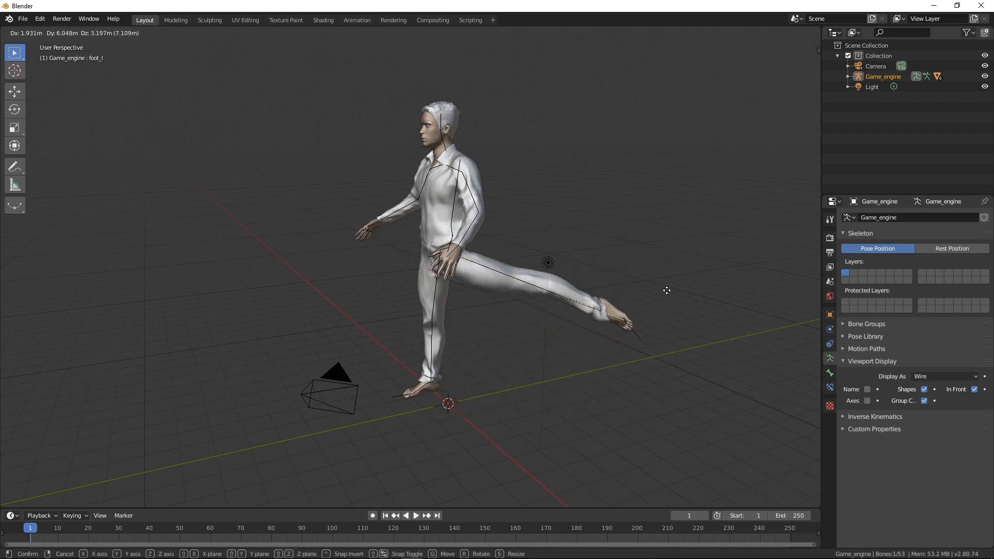
left_click(646, 331)
key("ctrl+z")
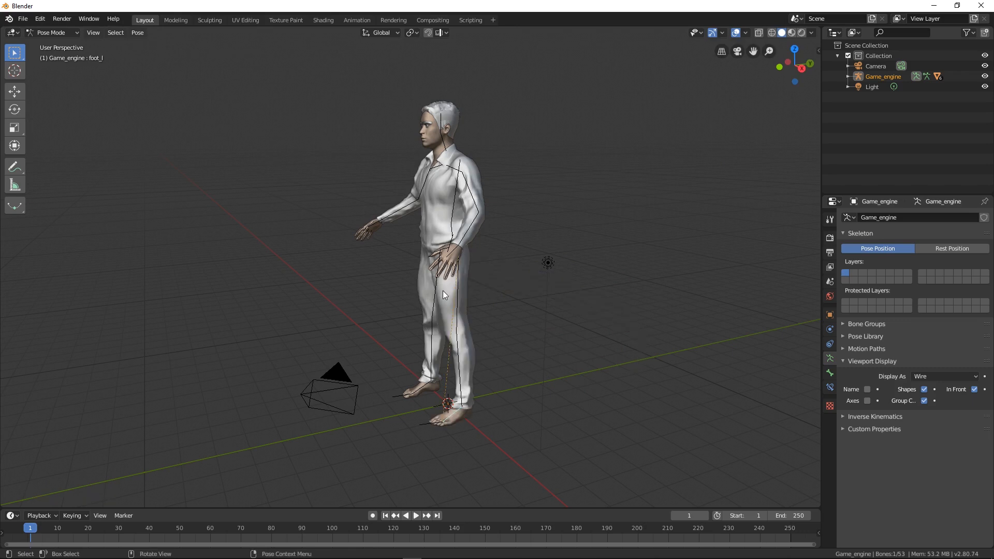
- Switch the Game_engine armature from Pose Mode to Object Mode
middle_click_drag(442, 291, 406, 317)
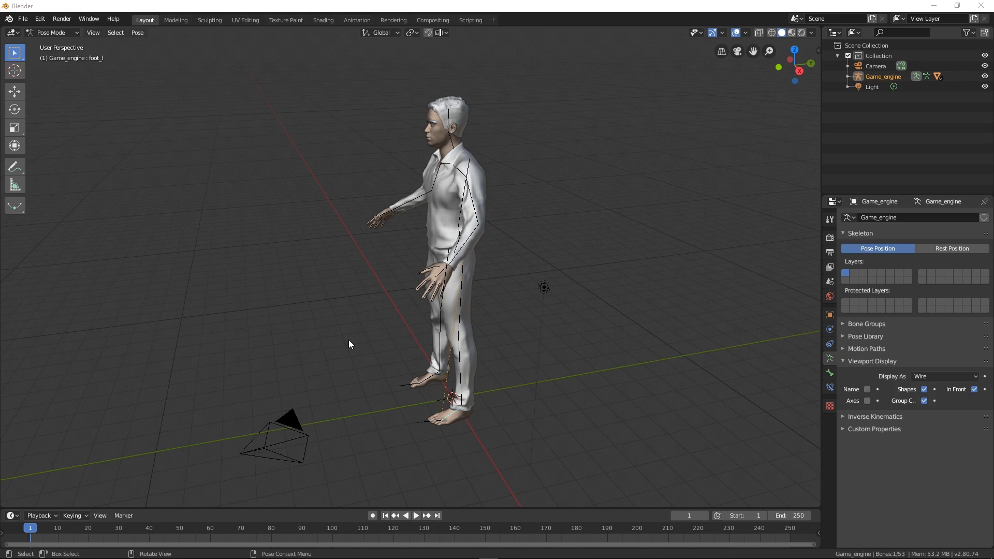
scroll(389, 371, "down", 2)
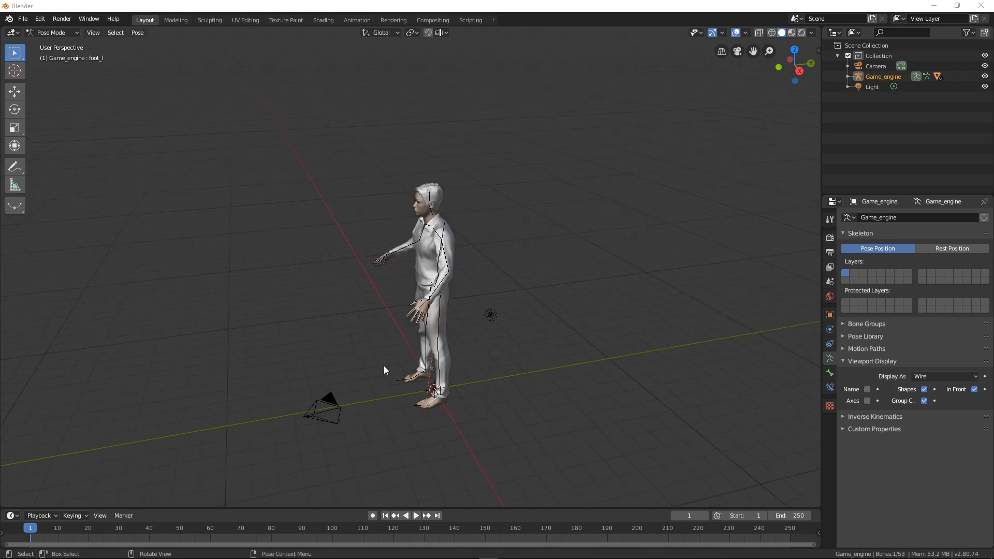
middle_click_drag(387, 364, 512, 330)
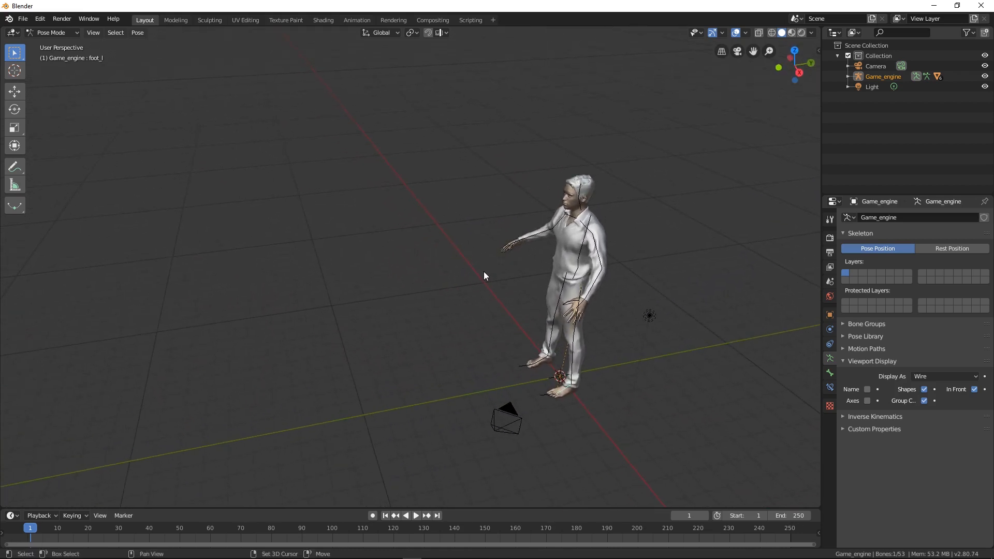
key("shift+a")
mouse_move(466, 392)
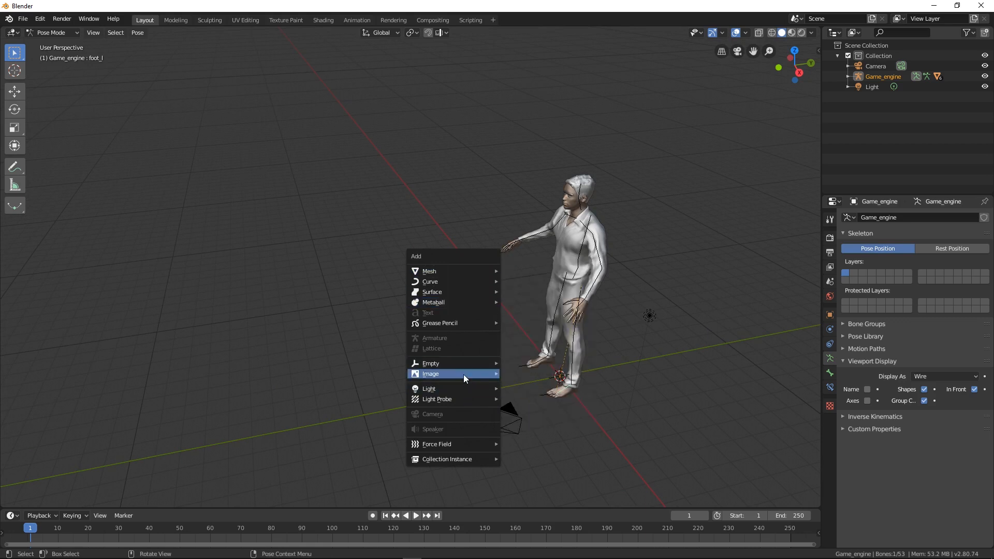
mouse_move(464, 374)
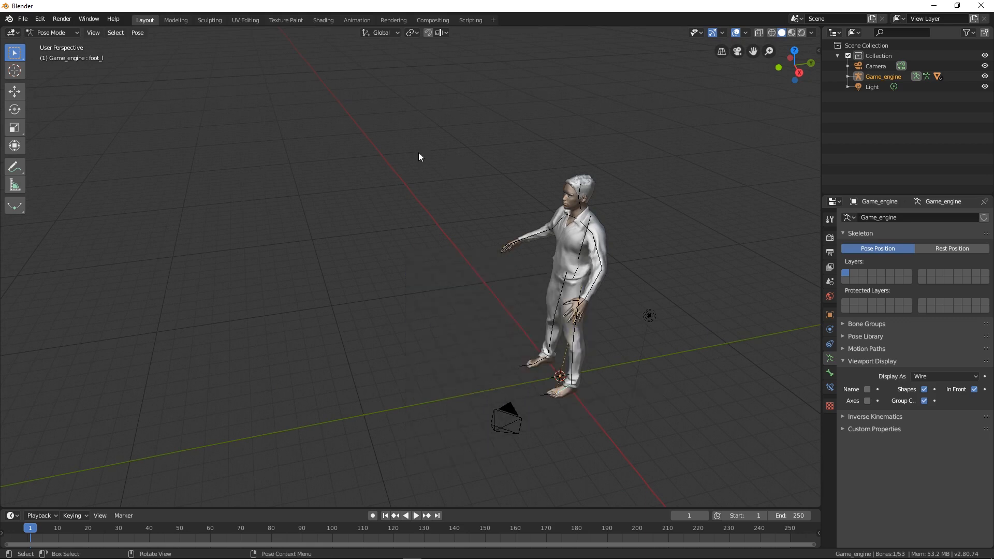
left_click(52, 33)
left_click(54, 45)
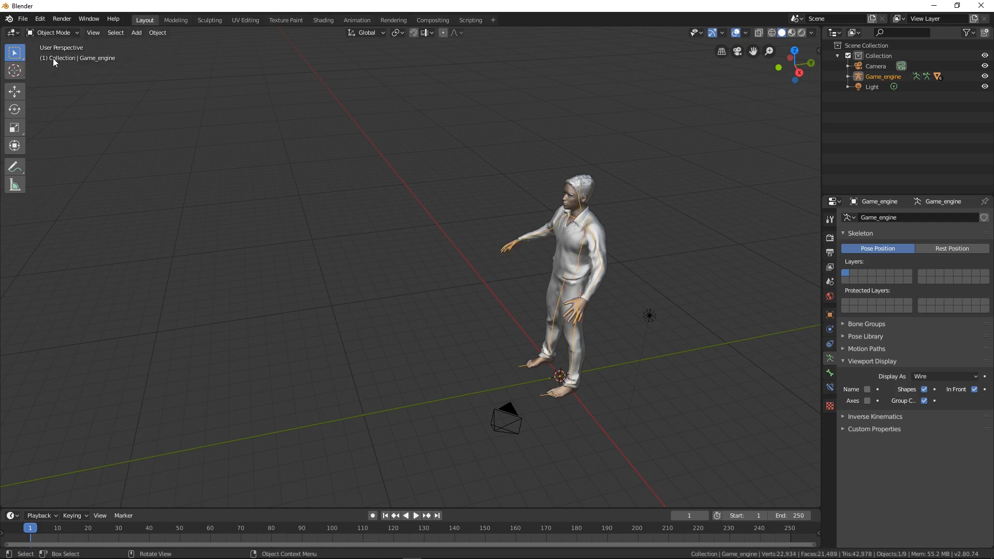
- Add run cycle ref.jpg from the Desktop's MakeHumanCharacter folder as a background image
key("shift+a")
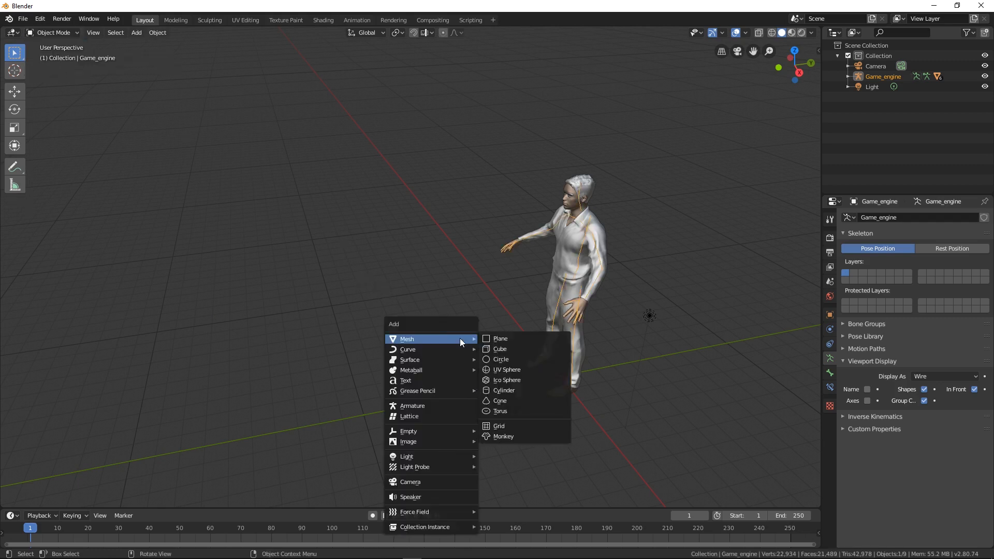
mouse_move(459, 446)
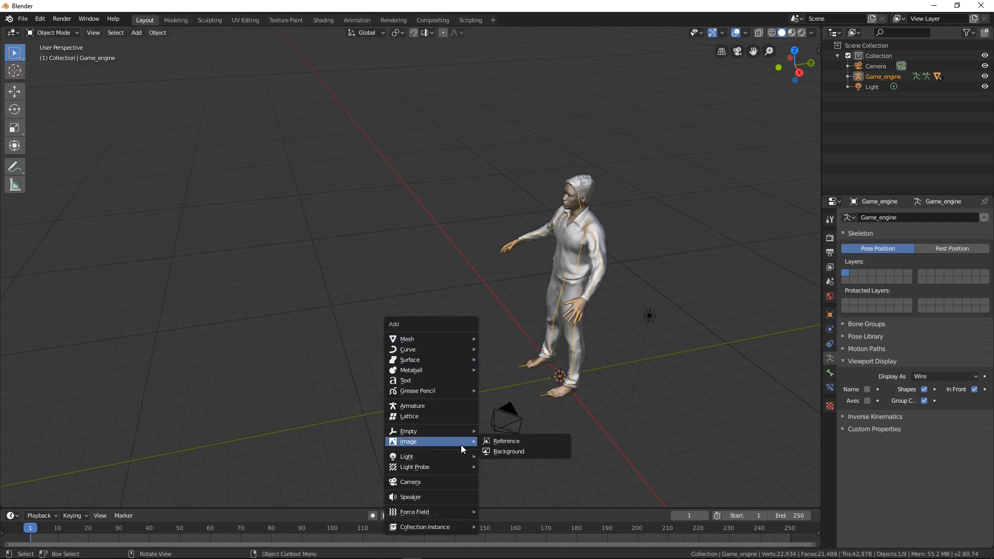
left_click(513, 454)
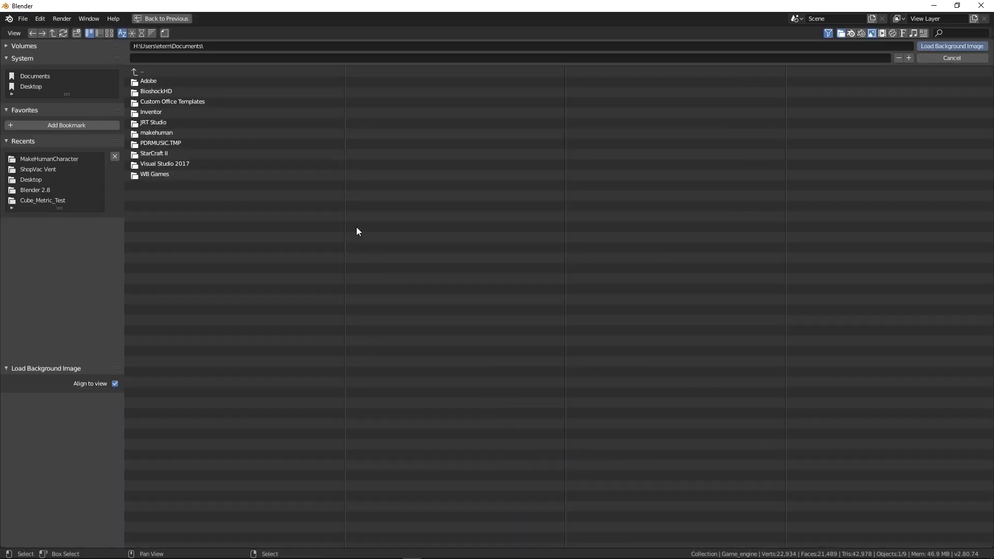
left_click(35, 86)
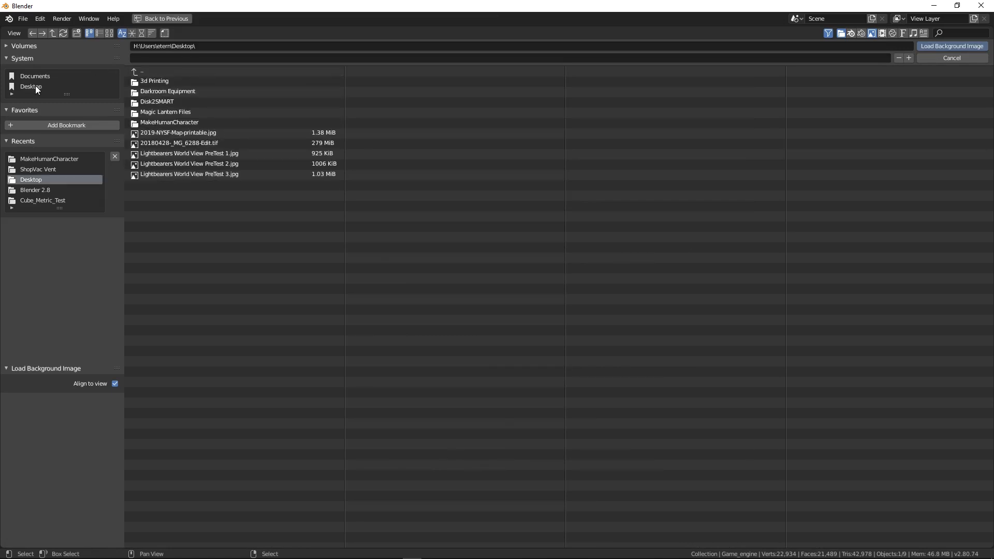
left_click(184, 124)
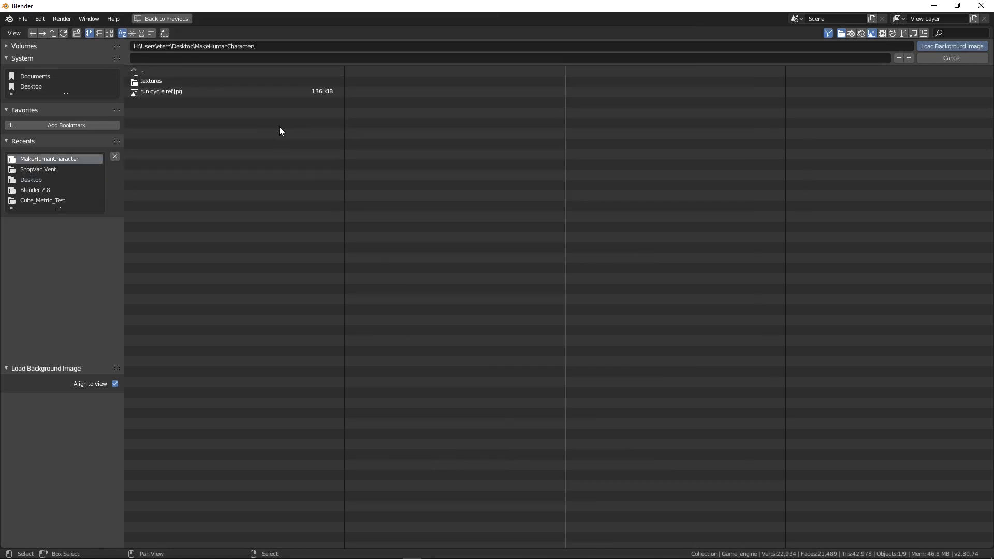
left_click(178, 91)
double_click(168, 91)
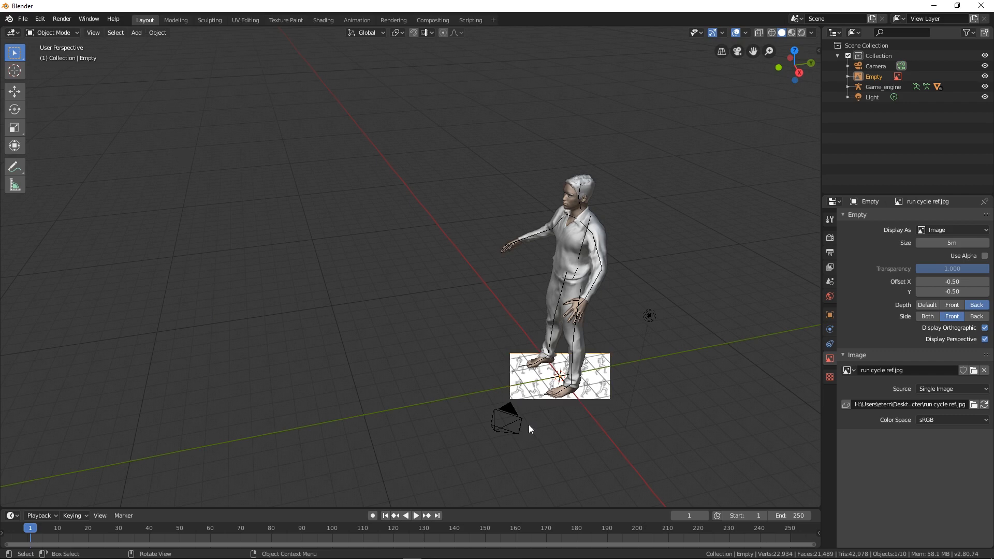
- Set the background image's X, Y and Z rotation to 0°
middle_click_drag(529, 425, 495, 387)
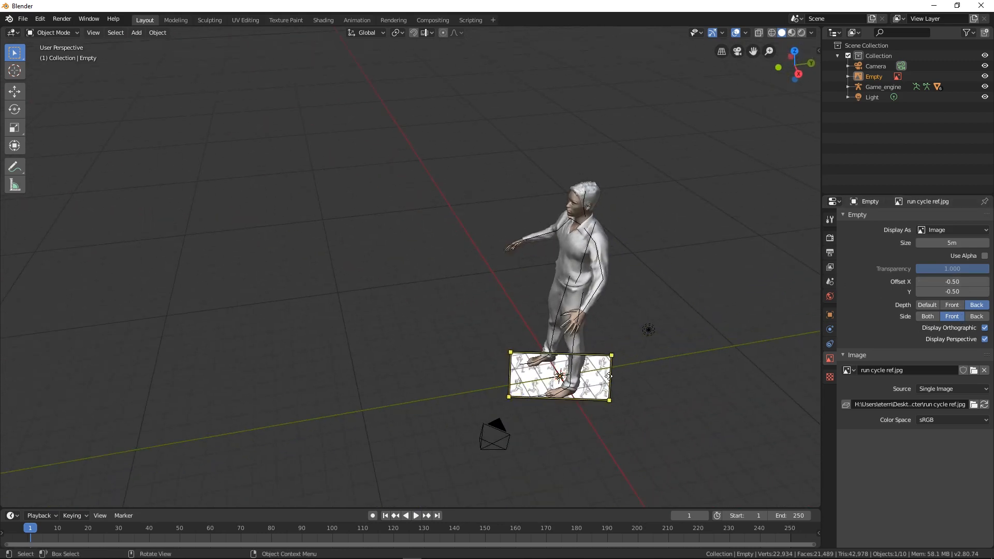
left_click(15, 91)
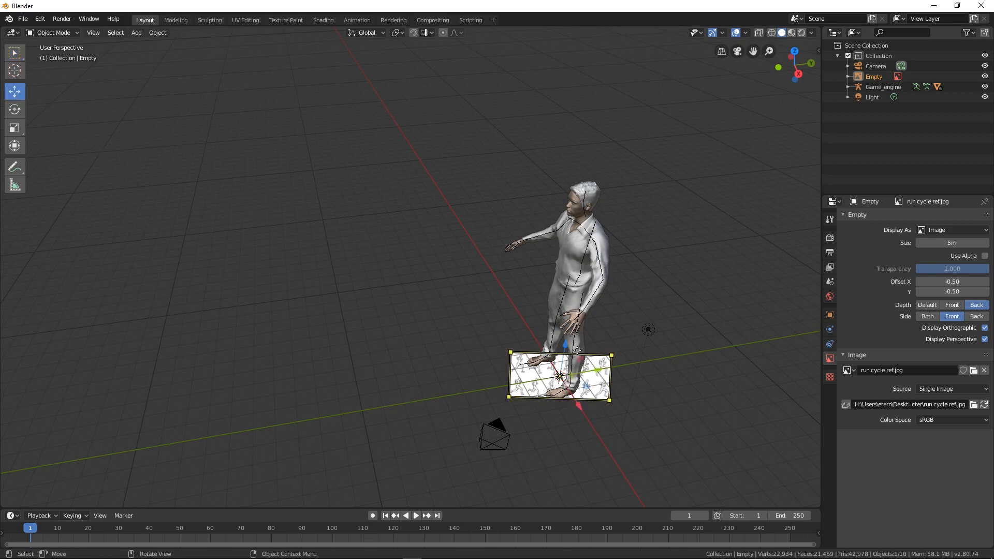
left_click(830, 315)
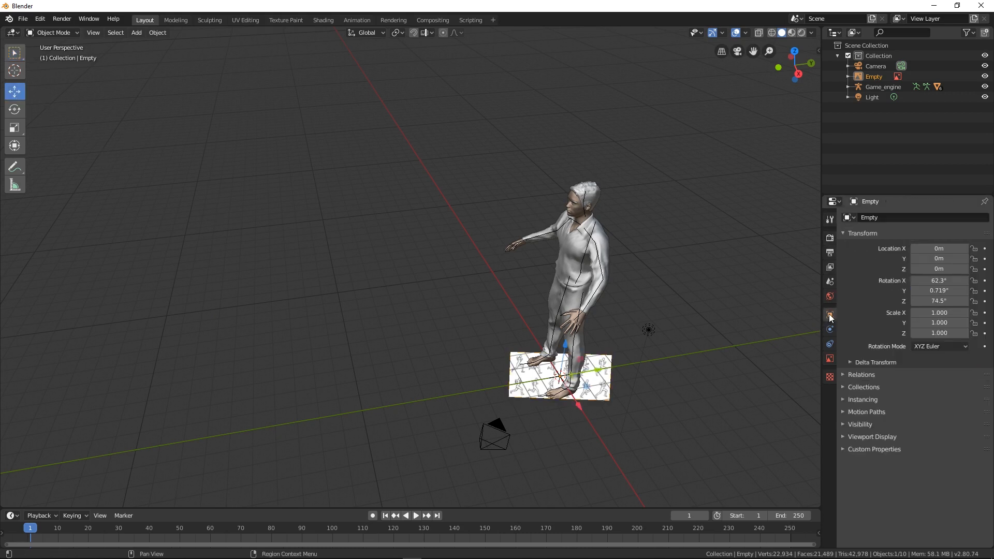
left_click(943, 282)
type("0")
key("Return")
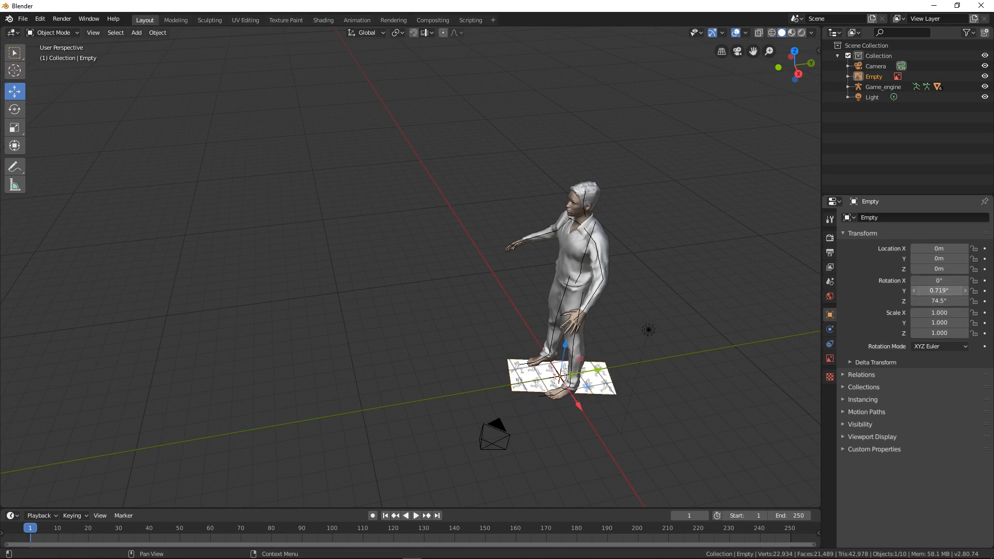
left_click(940, 291)
type("0")
key("Return")
left_click(939, 300)
type("0")
key("Return")
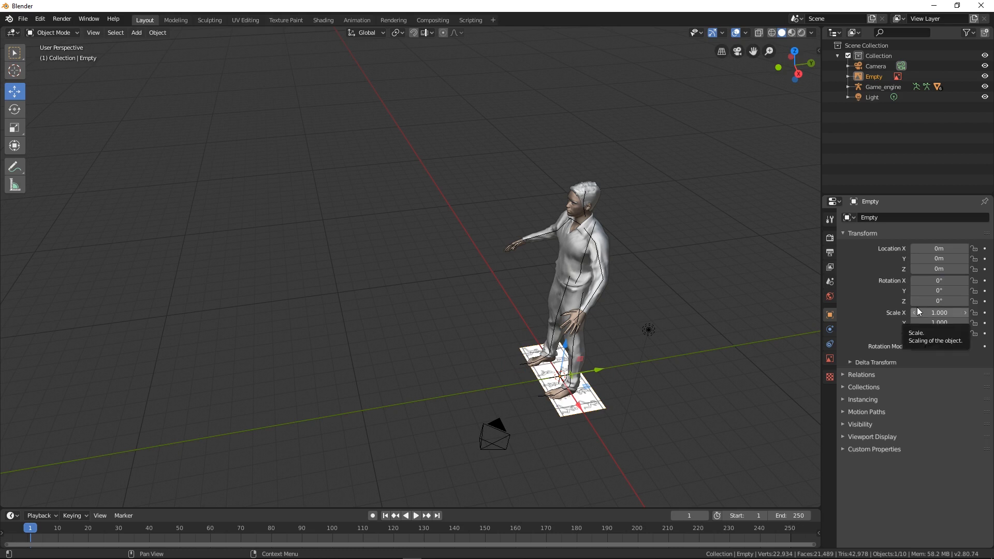
- Stand the background image upright with an X rotation of 90° and a Z rotation of 90°
left_click(948, 282)
type("90")
key("Return")
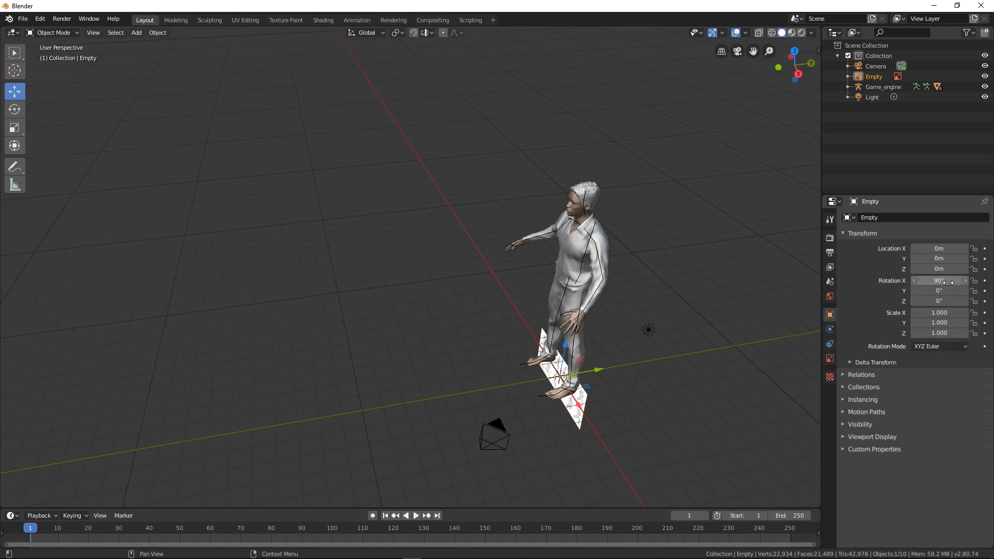
left_click(936, 303)
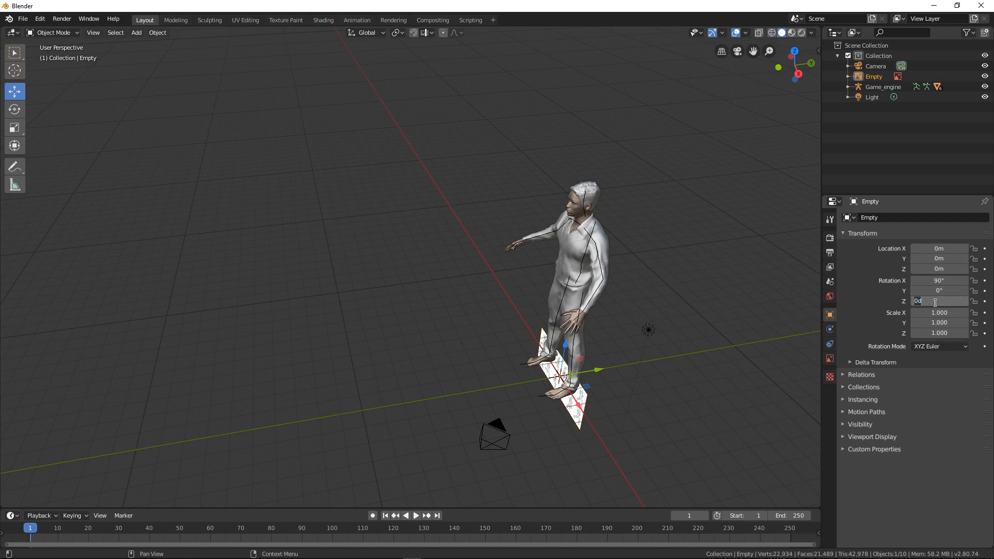
key("Return")
- Move the background image up to about Z 8.64 m, Y -2.58 m, and scale it to about 6.31
left_click_drag(565, 348, 572, 232)
key("s")
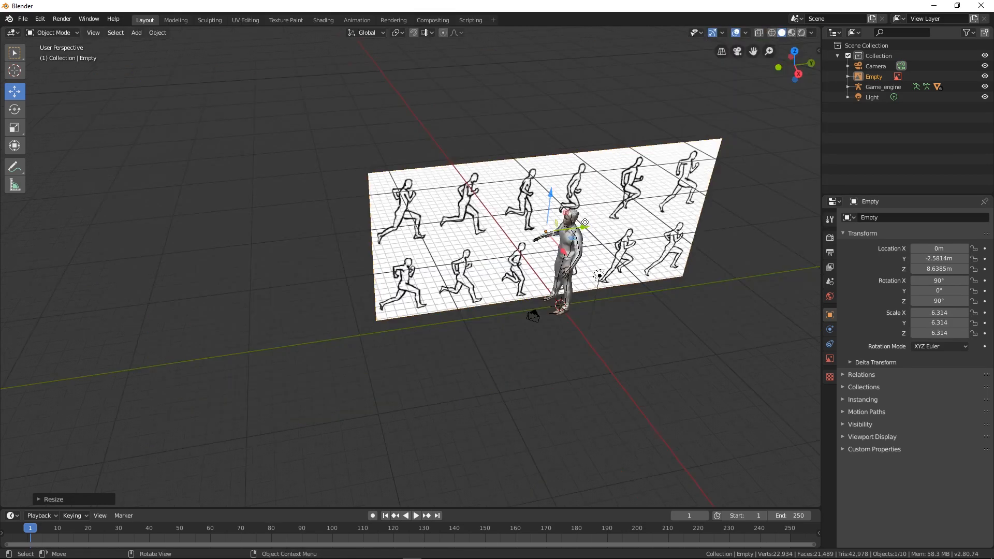
left_click(588, 276)
- Try rotating the background image to 270° about Z, and delete the image
middle_click_drag(588, 276, 569, 257)
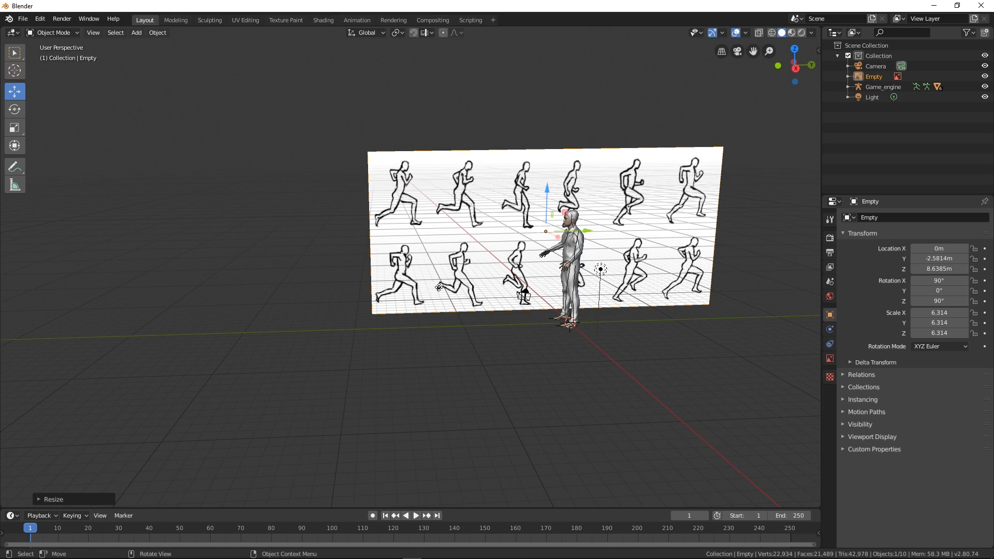
middle_click_drag(383, 246, 255, 183)
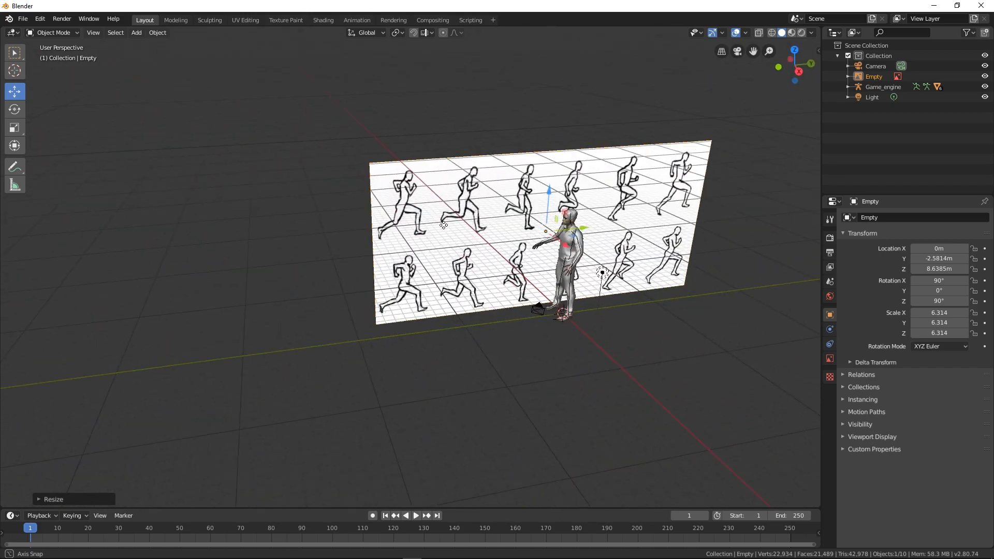
left_click(17, 110)
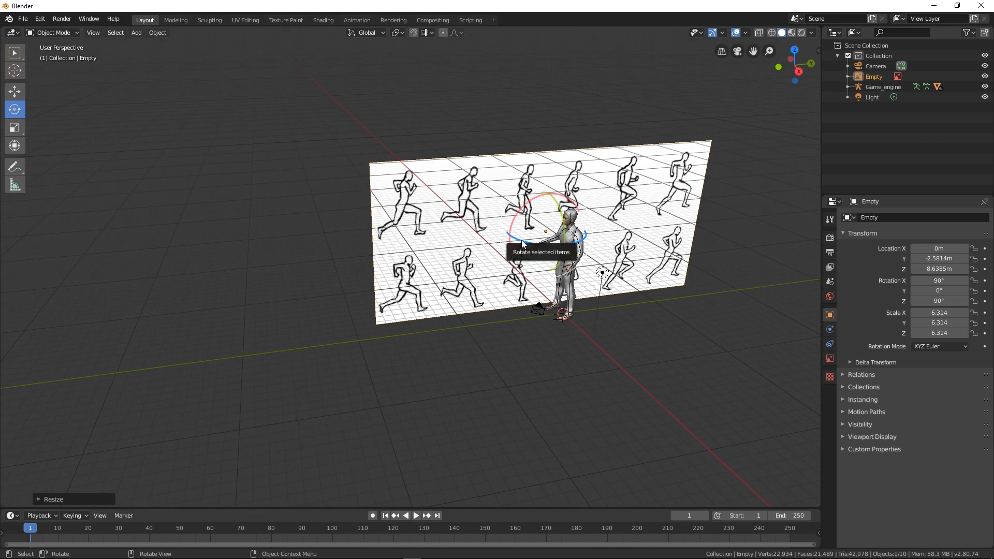
left_click_drag(522, 245, 715, 134)
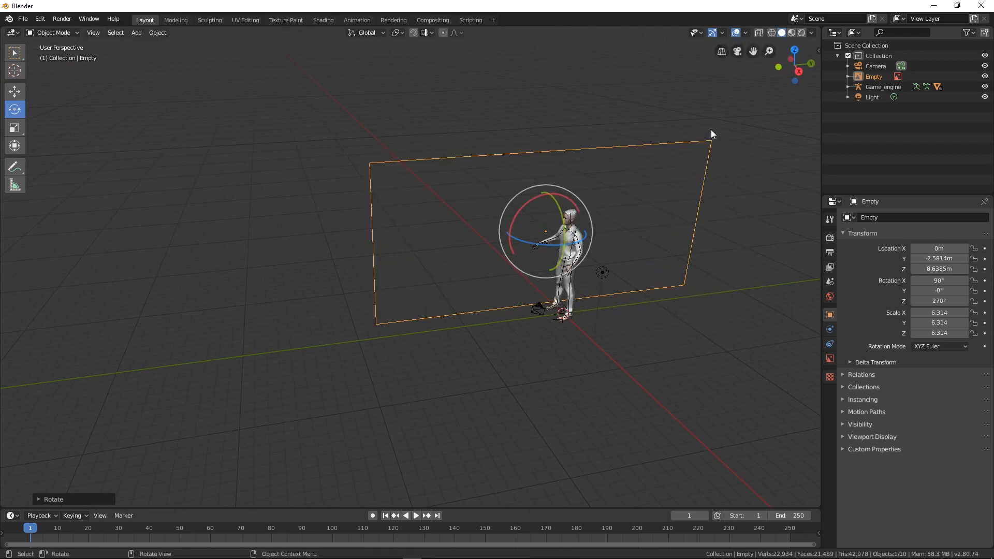
key("x")
left_click(665, 131)
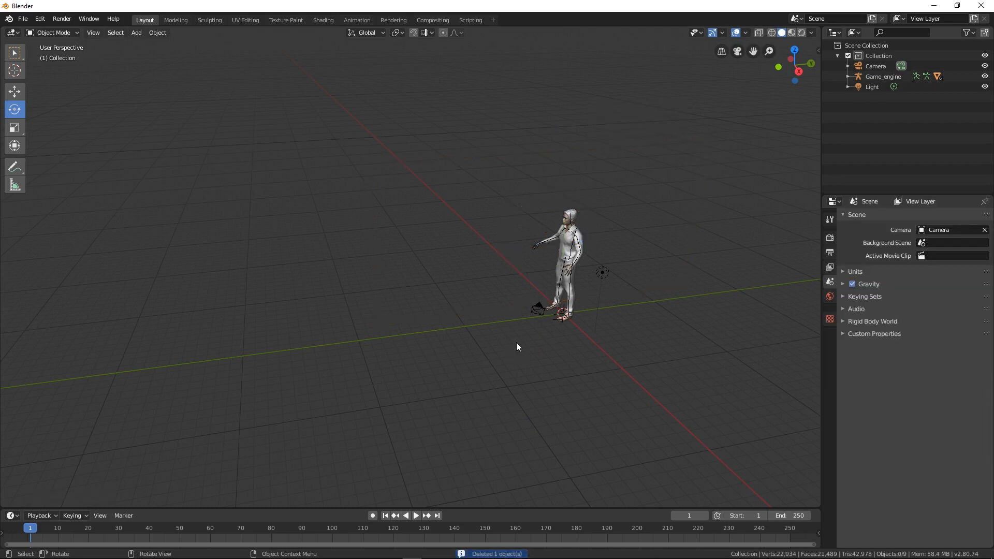
- Add run cycle ref.jpg from the MakeHumanCharacter folder as a reference image
key("shift+a")
mouse_move(505, 332)
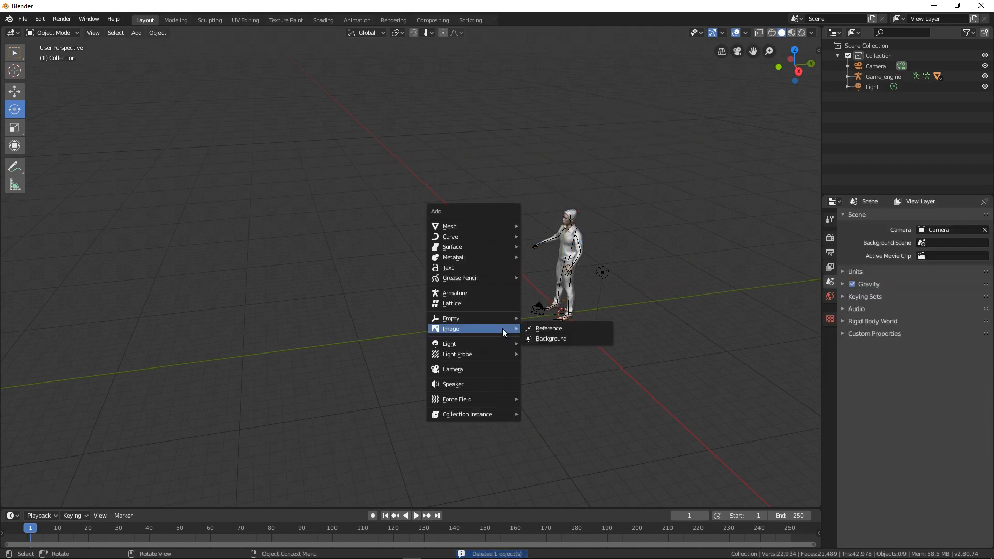
left_click(539, 329)
left_click(173, 92)
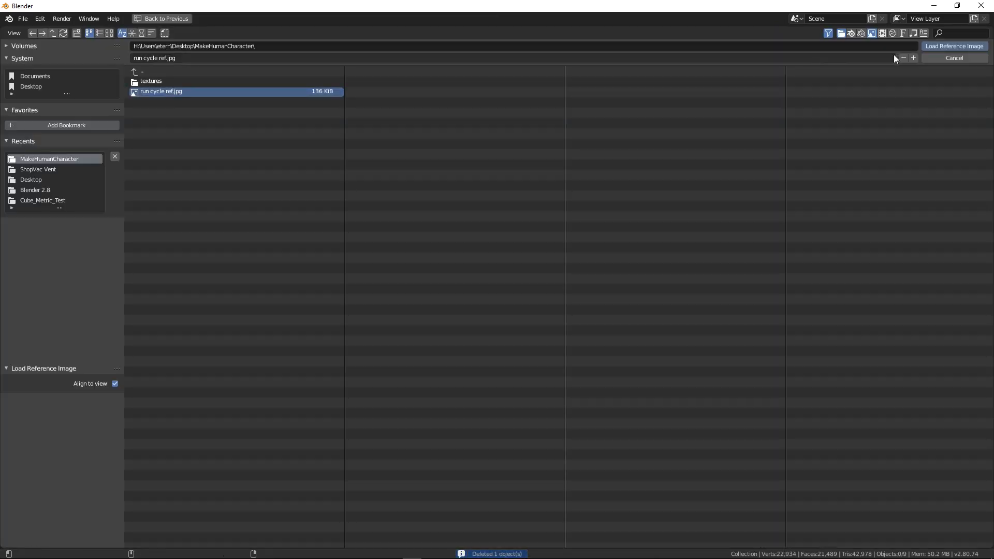
left_click(937, 48)
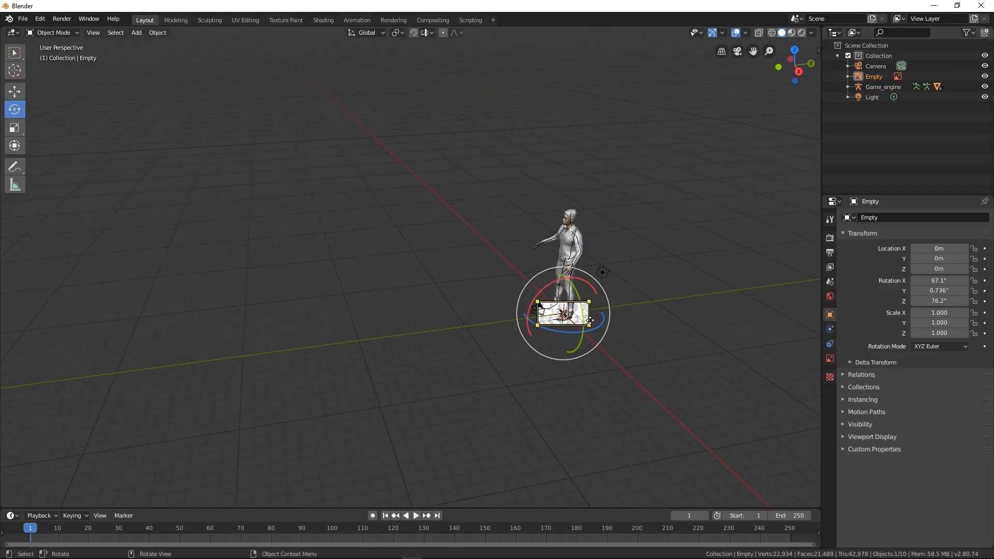
- Set the reference image's Z rotation to 90° and its X rotation to 90°
left_click(942, 301)
type("90")
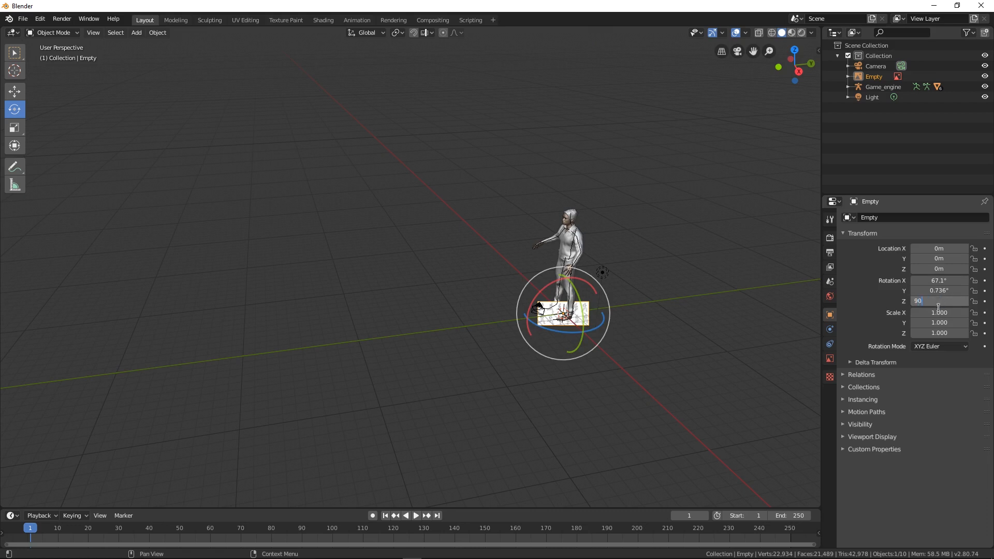
left_click(939, 280)
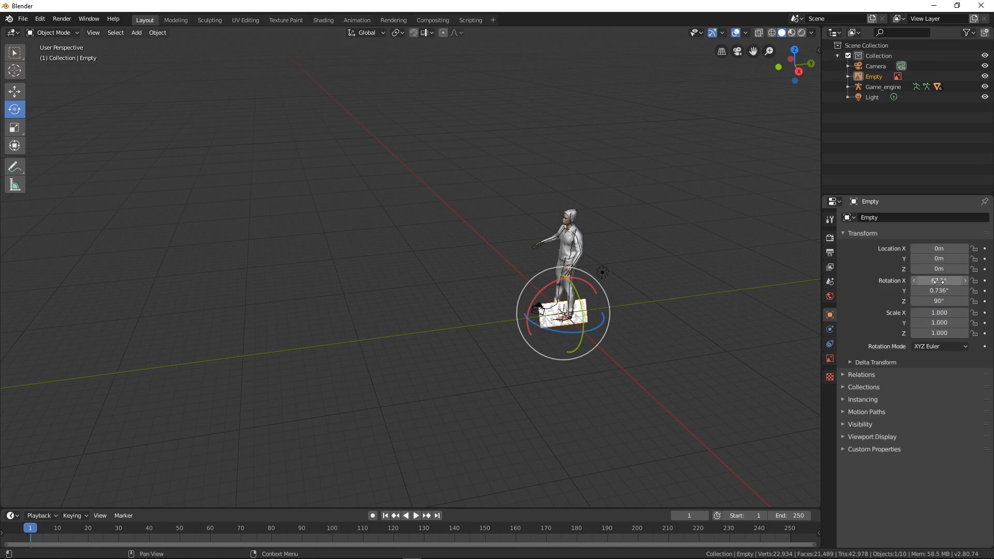
type("90")
key("Return")
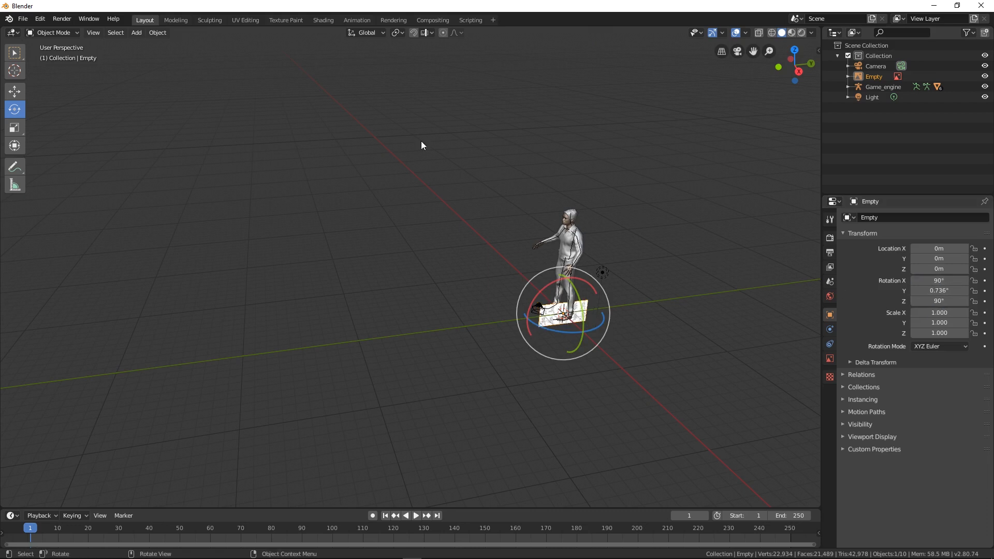
- Raise the reference image to about Z 7.79 m and scale it uniformly to about 9.38
left_click(8, 92)
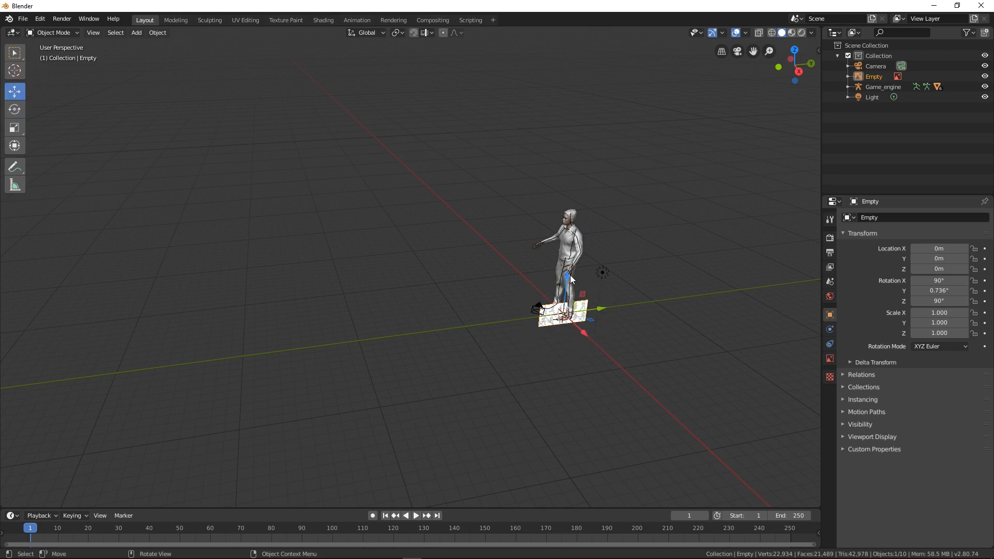
left_click_drag(568, 277, 568, 202)
key("s")
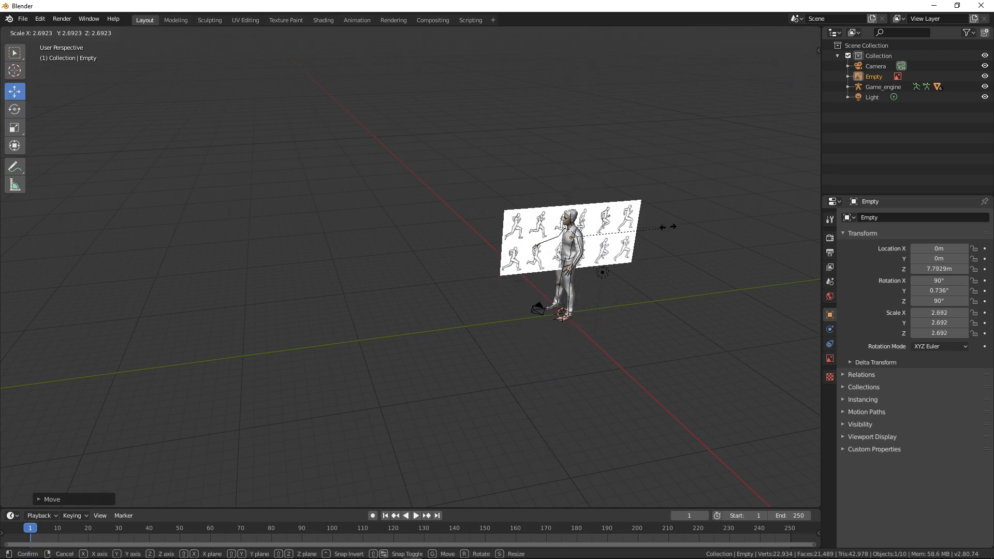
left_click(66, 124)
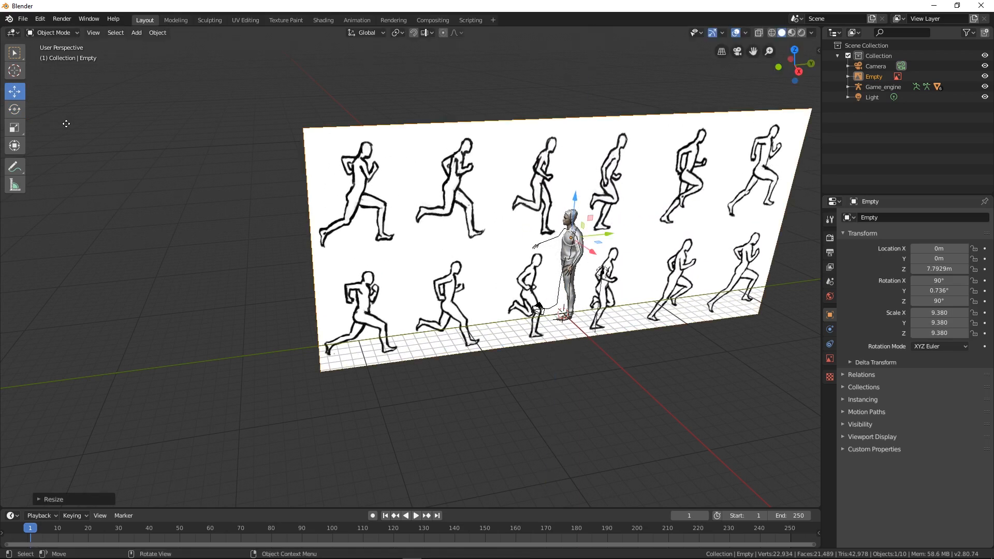
key("KP_3")
scroll(451, 229, "up", 5)
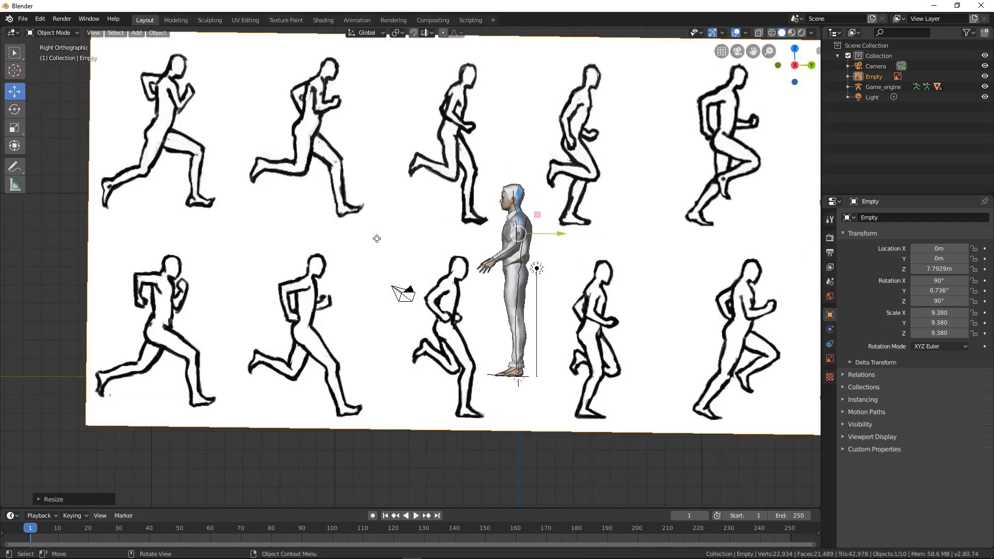
- Enlarge the reference image to a scale of about 12.72 and move it to about Y 27.2 m, Z -2.48 m
key("g")
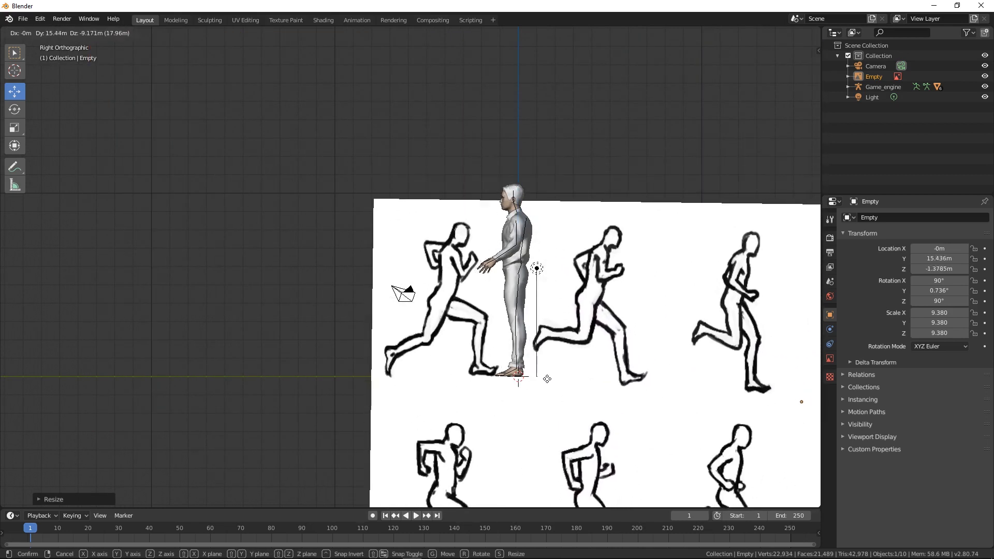
left_click(517, 351)
key("s")
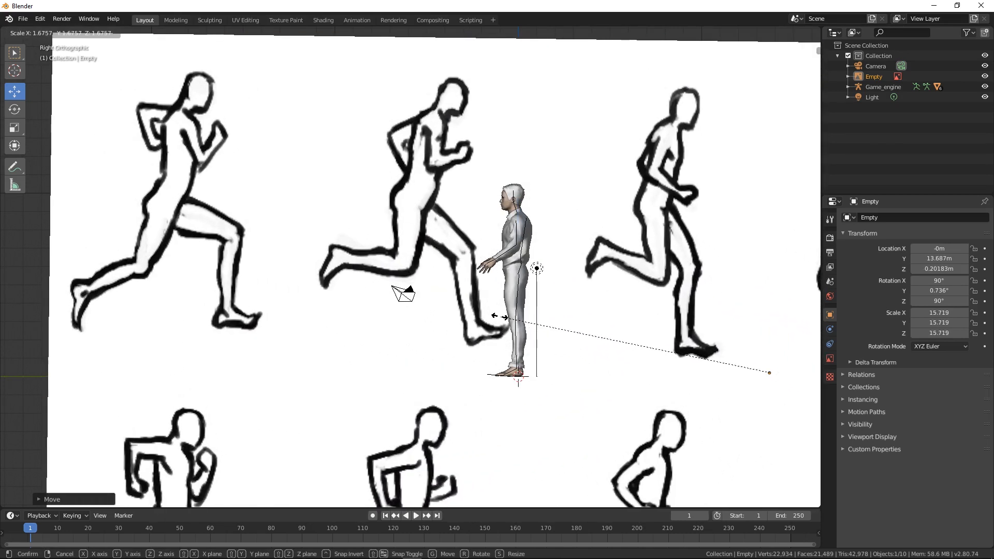
left_click(500, 319)
key("g")
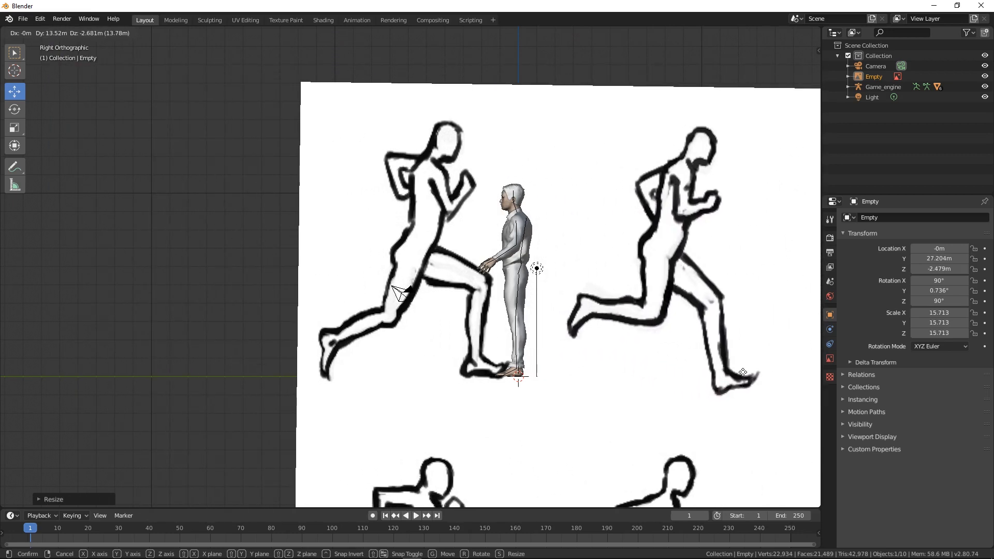
left_click(744, 371)
key("s")
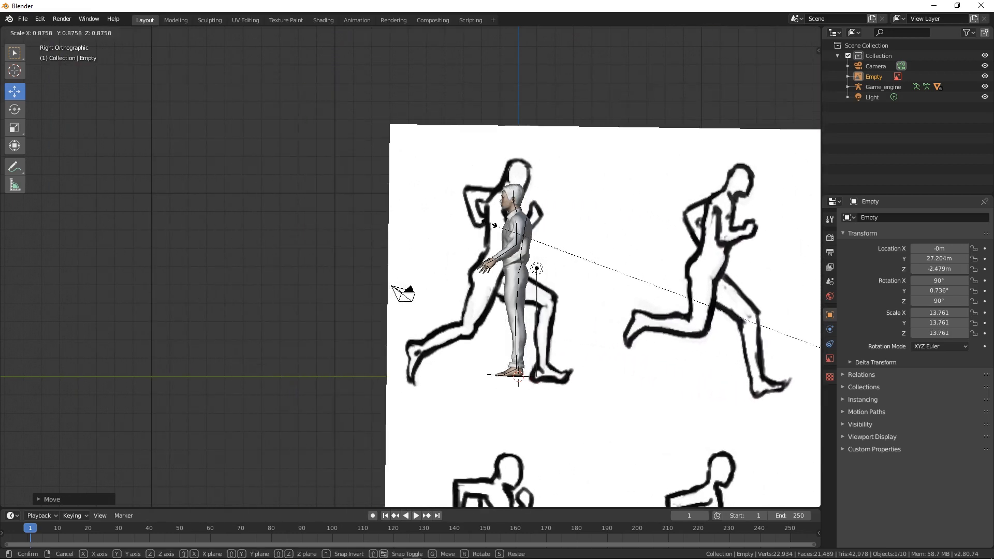
left_click(526, 248)
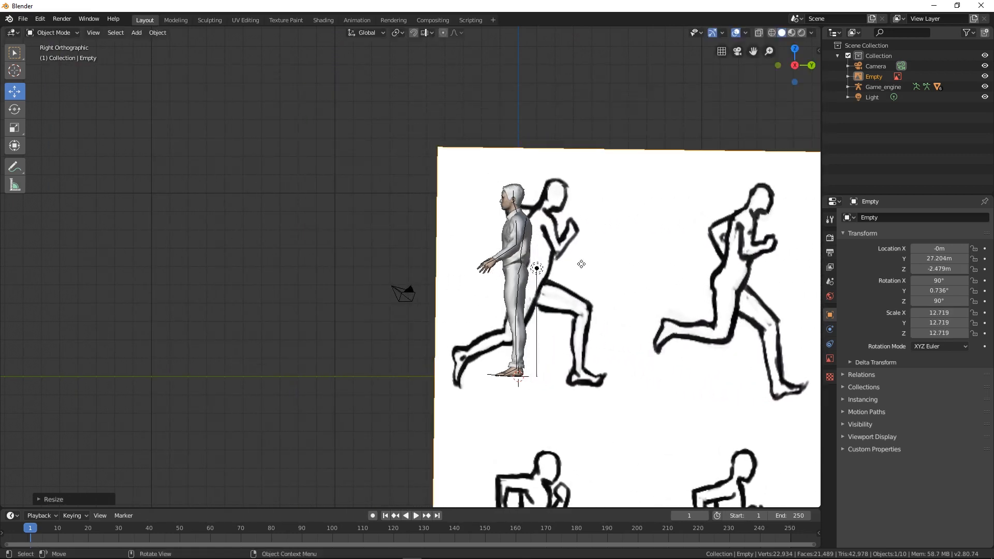
- Match the first running figure to the character by scaling the image to about 11.58 and moving it to about Y 20.83 m, Z -1.83 m
key("g")
left_click(491, 256)
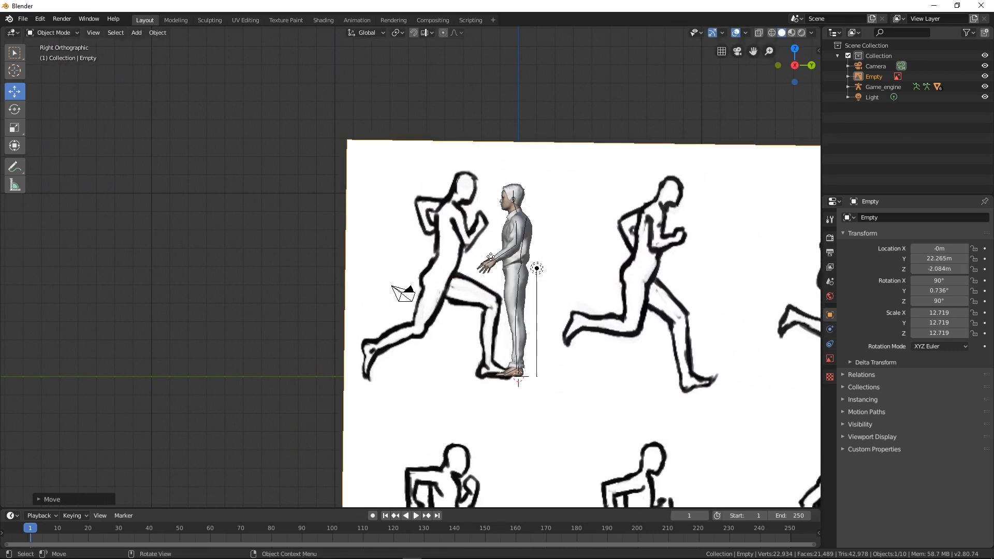
key("s")
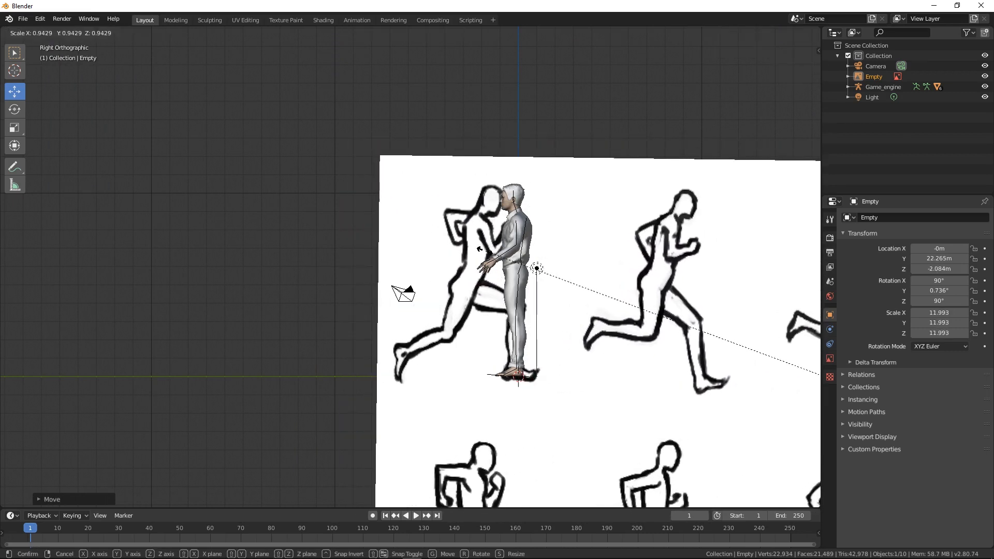
left_click(484, 253)
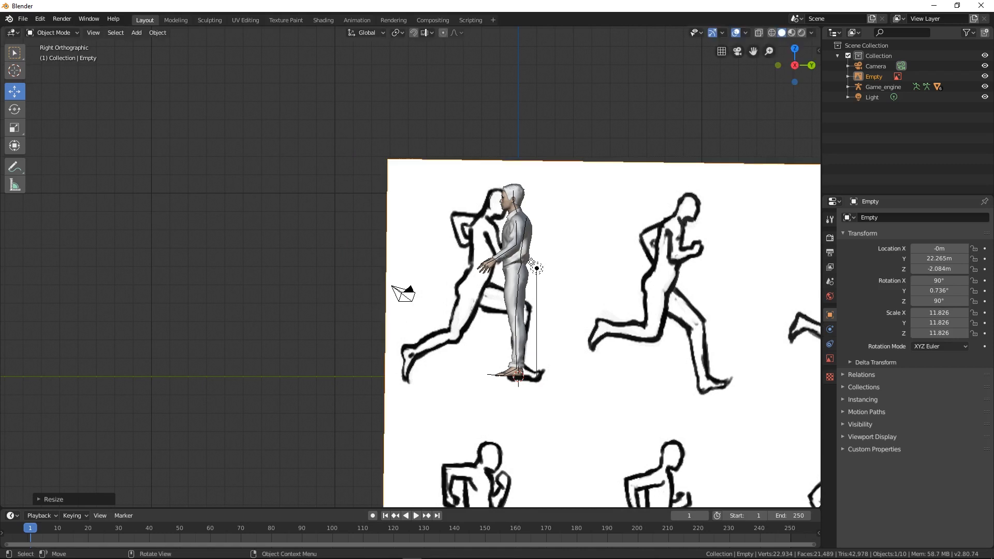
key("s")
left_click(629, 273)
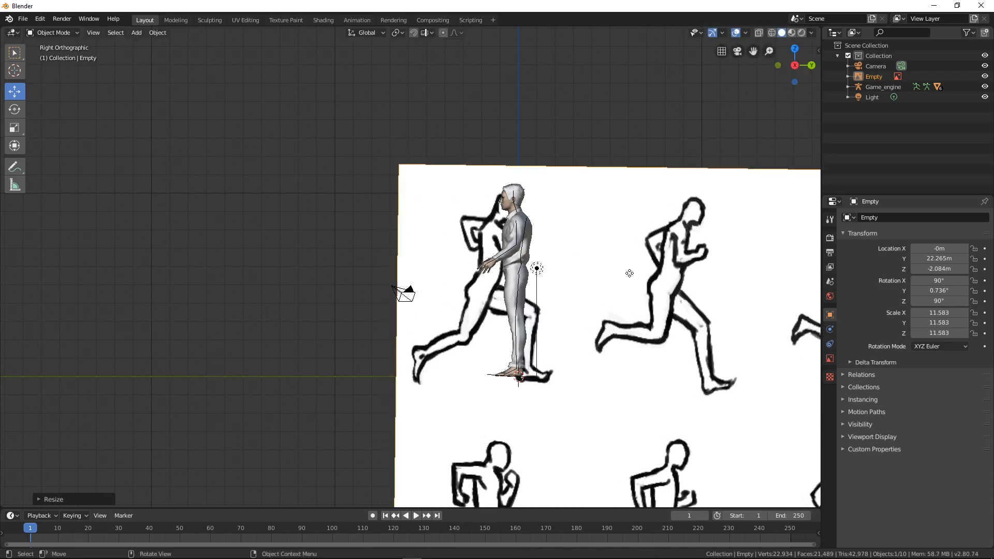
key("g")
left_click(602, 270)
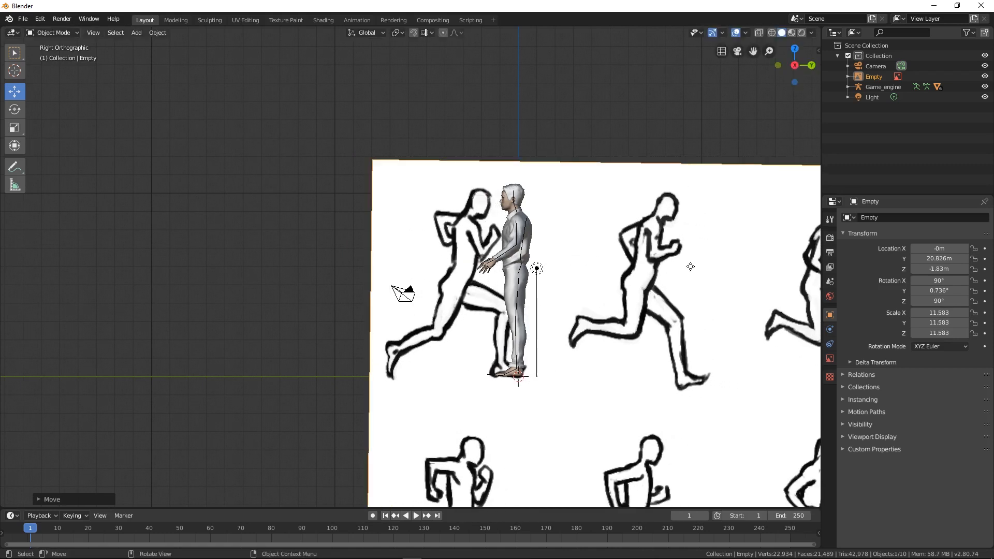
- Set the reference image's rotation to -90° on Z and 0° on Y, and move it along Y to about -30.86 m
scroll(561, 268, "down", 2)
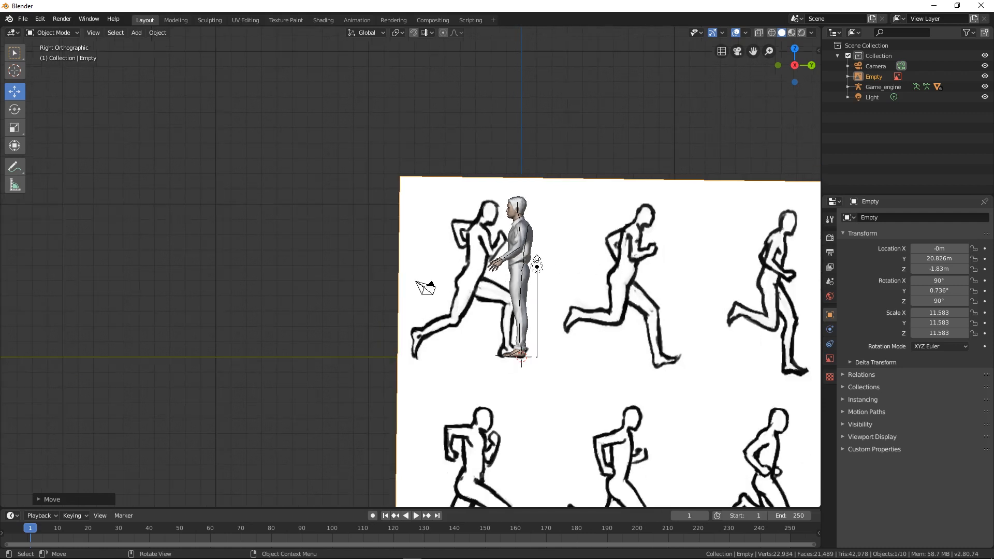
scroll(549, 290, "down", 3)
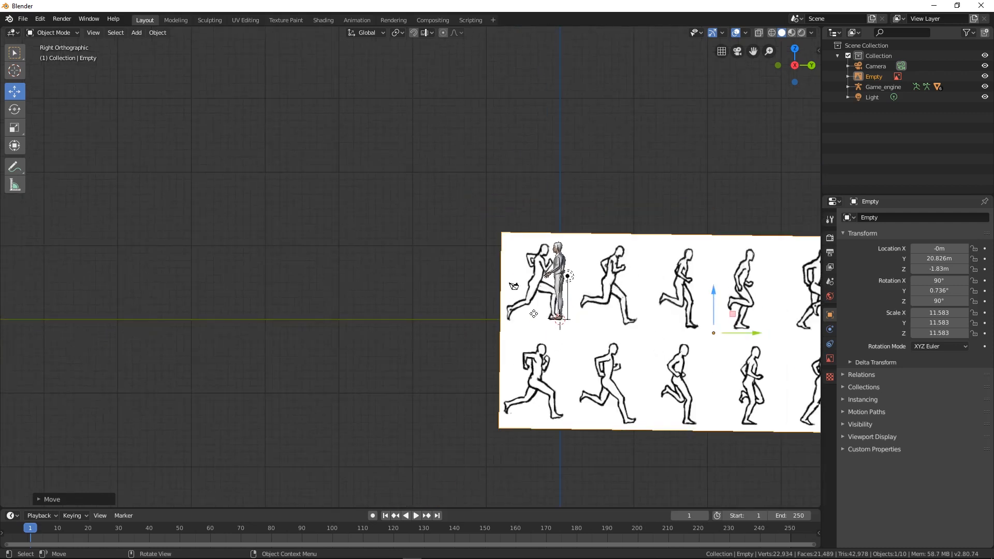
left_click(938, 300)
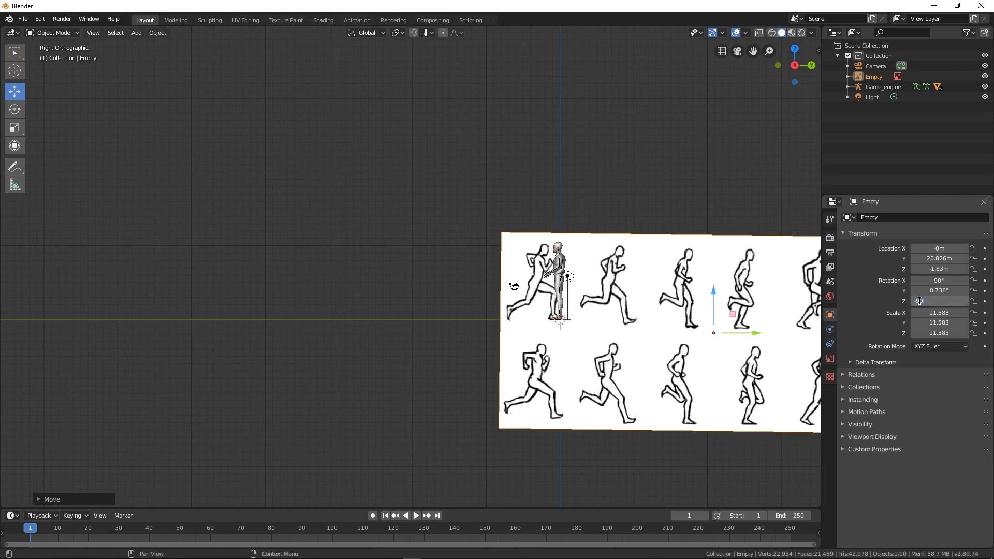
type("-90")
key("Return")
left_click(940, 288)
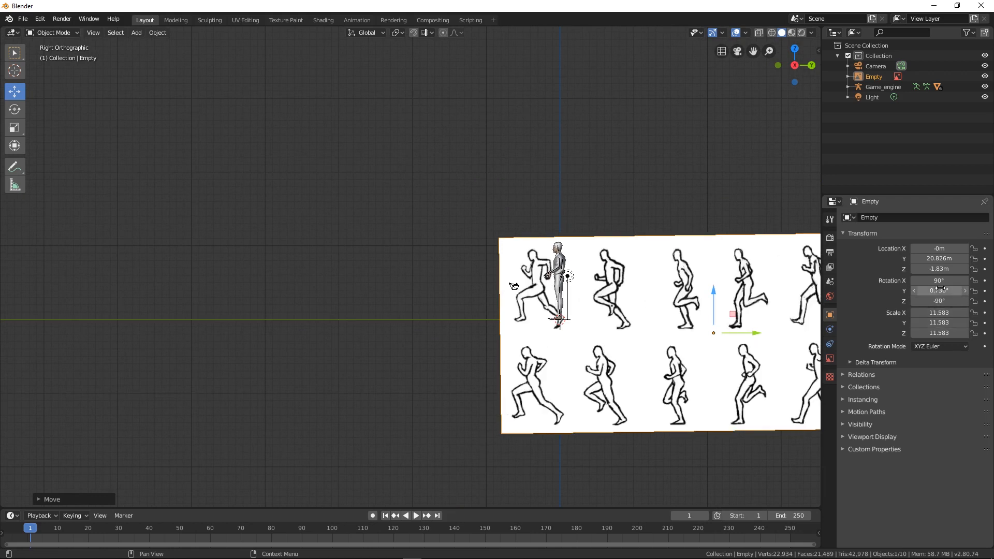
type("0")
key("Return")
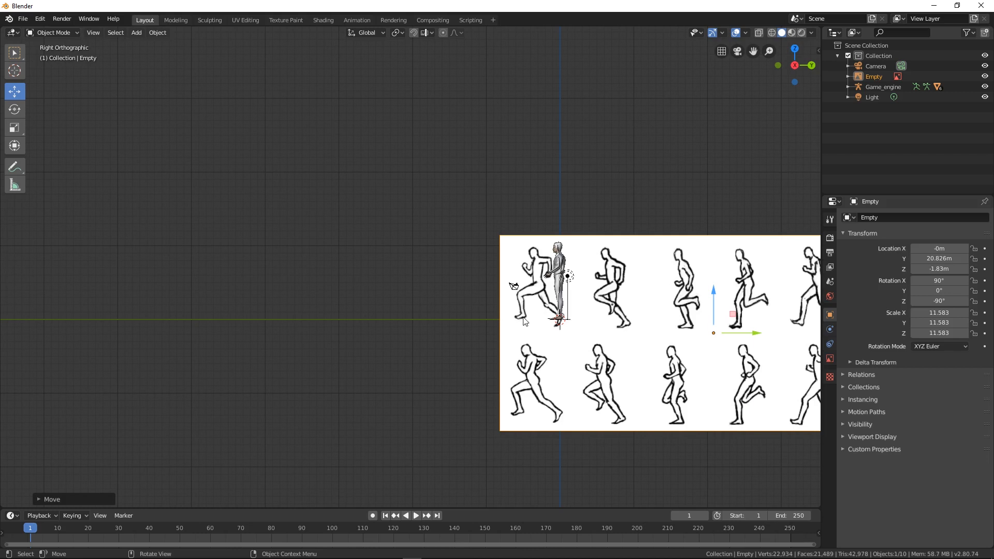
left_click_drag(748, 334, 367, 338)
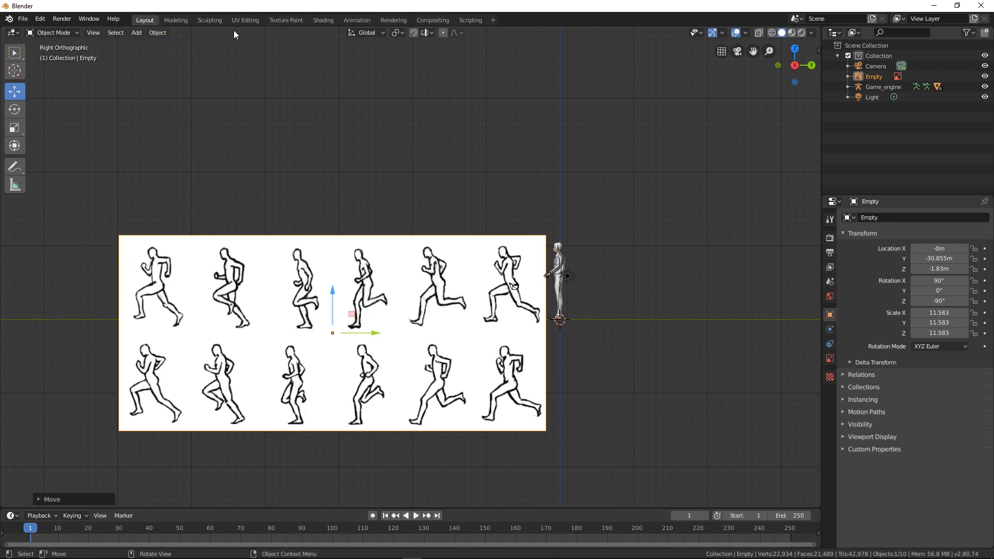
- Switch to the Animation workspace and show the reference image and character in right orthographic view
left_click(350, 19)
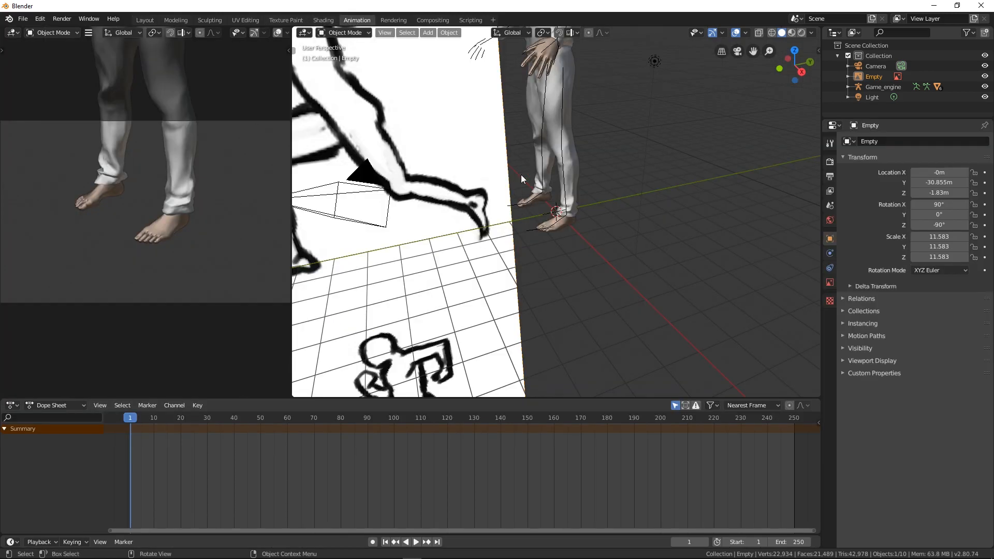
key("KP_3")
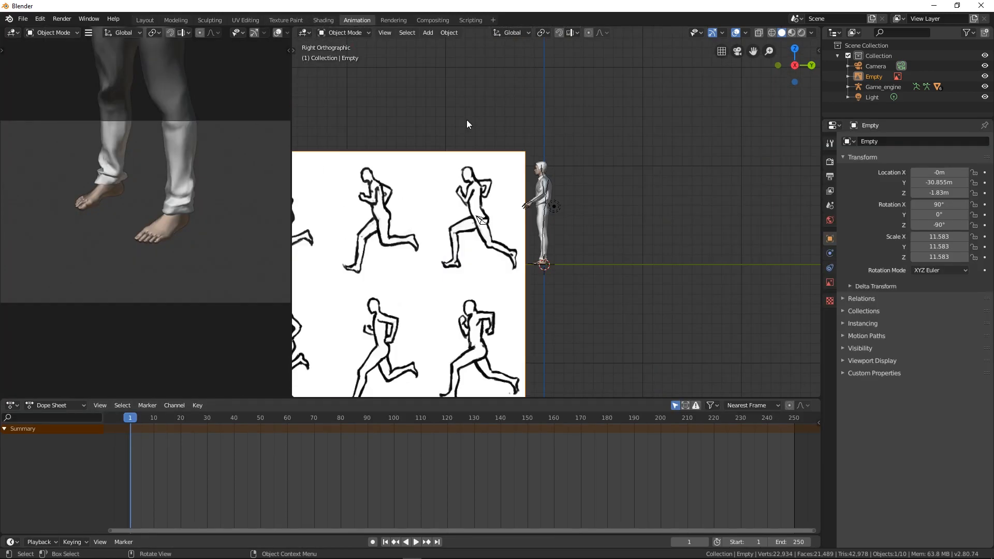
middle_click_drag(446, 225, 600, 180, "shift")
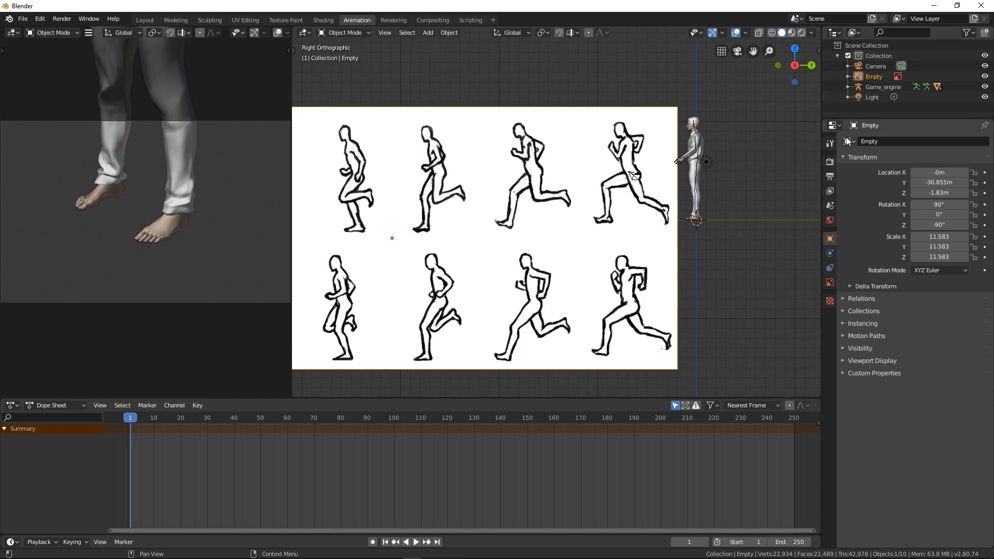
- Delete the camera from the scene collection
right_click(869, 64)
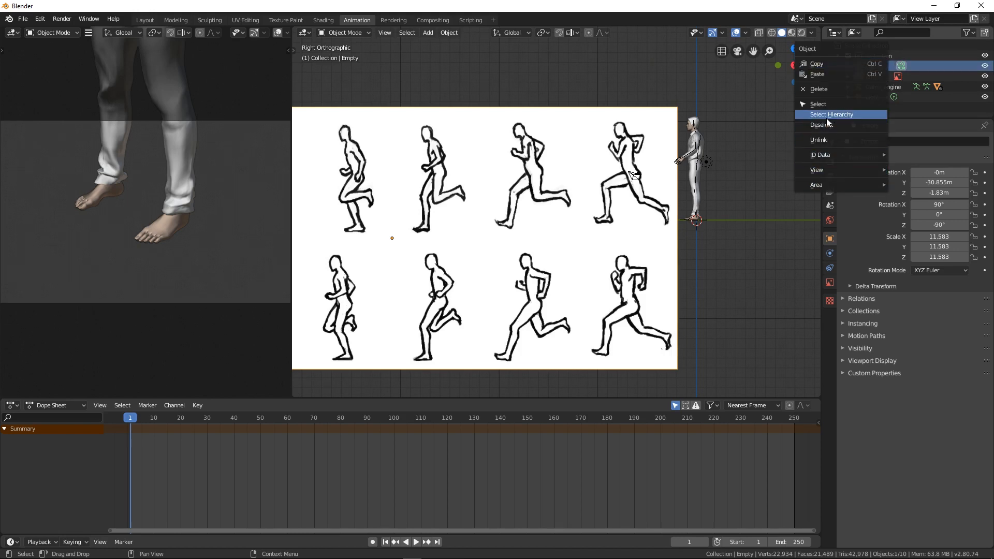
right_click(862, 65)
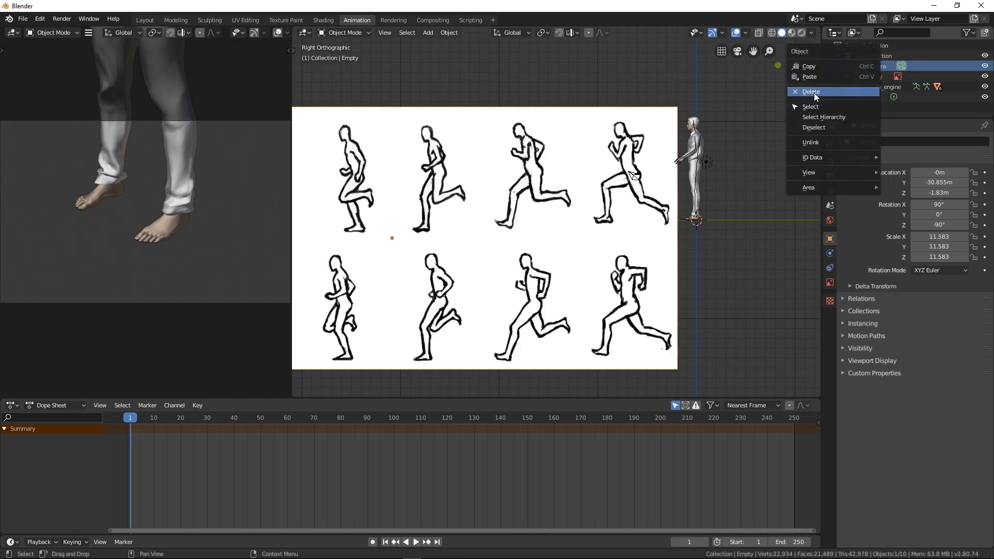
left_click(814, 90)
right_click(864, 86)
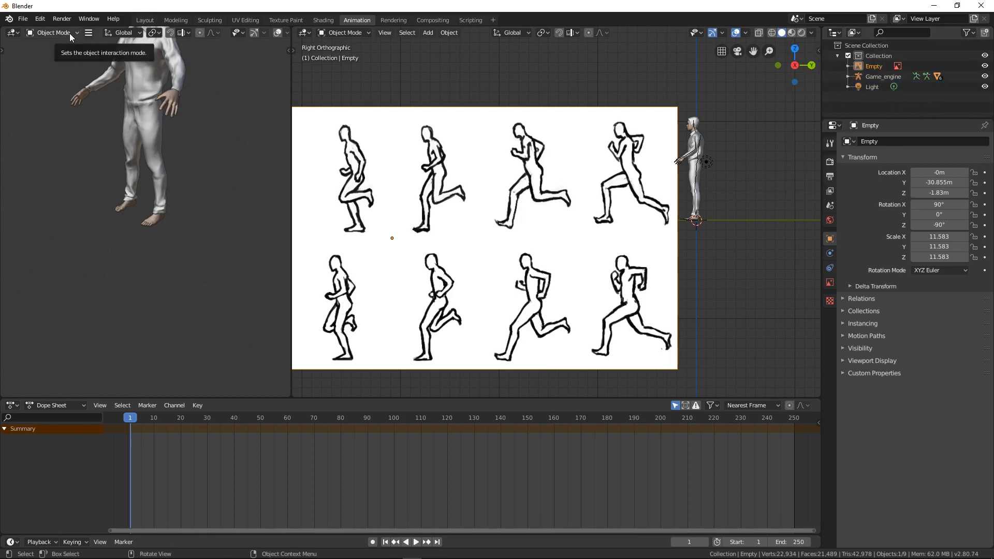
- Change the secondary 3D view beside the main viewport to a Dope Sheet editor
left_click(13, 33)
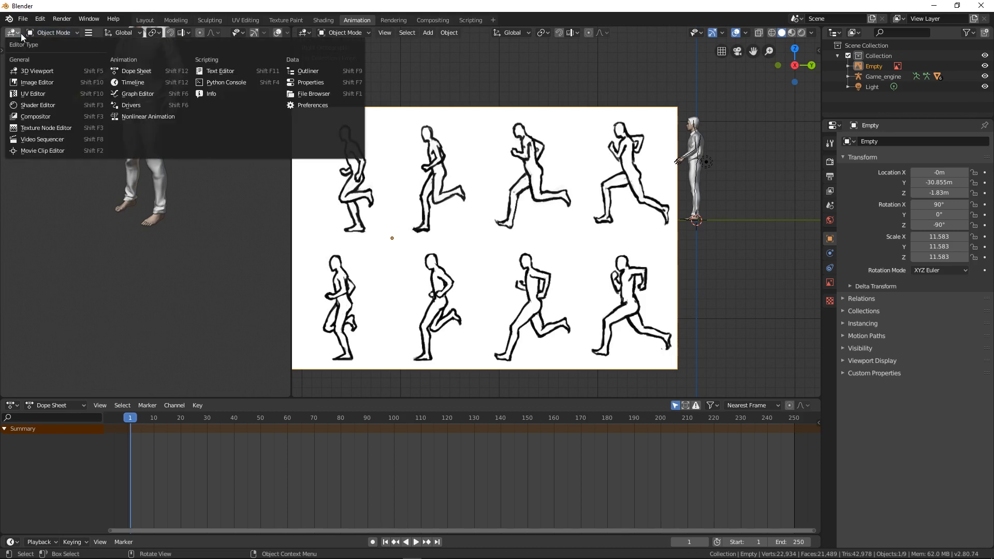
left_click(15, 33)
left_click(145, 72)
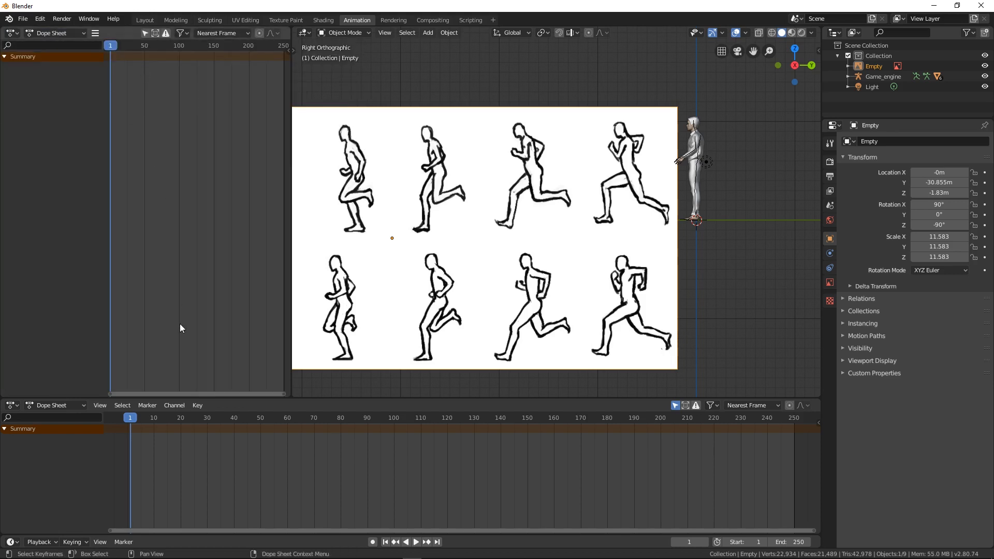
left_click(211, 33)
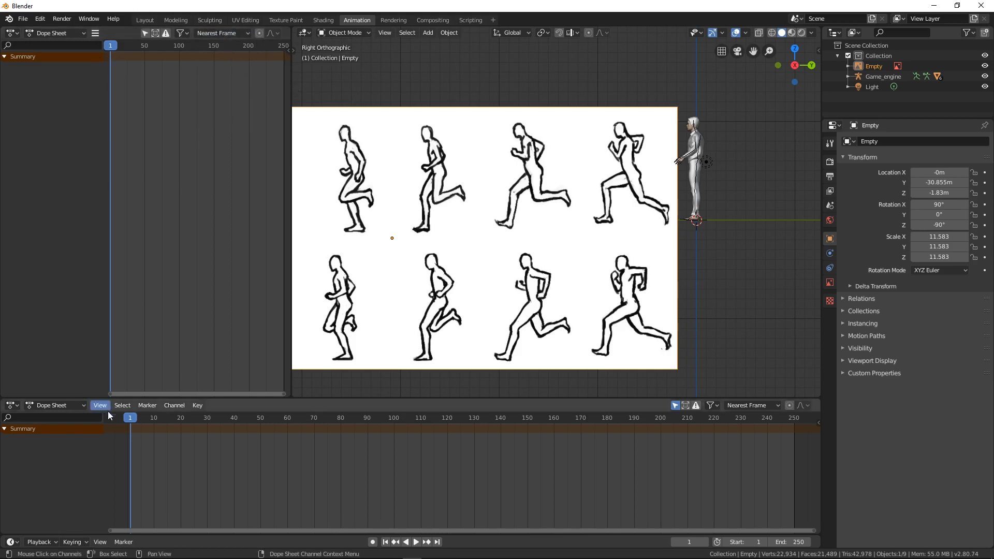
left_click(763, 406)
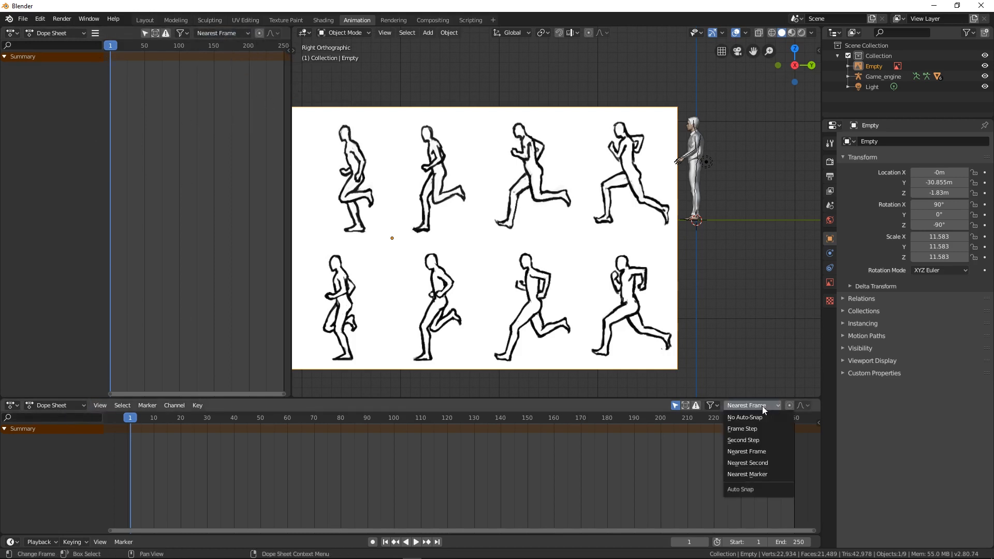
left_click(71, 405)
left_click(71, 405)
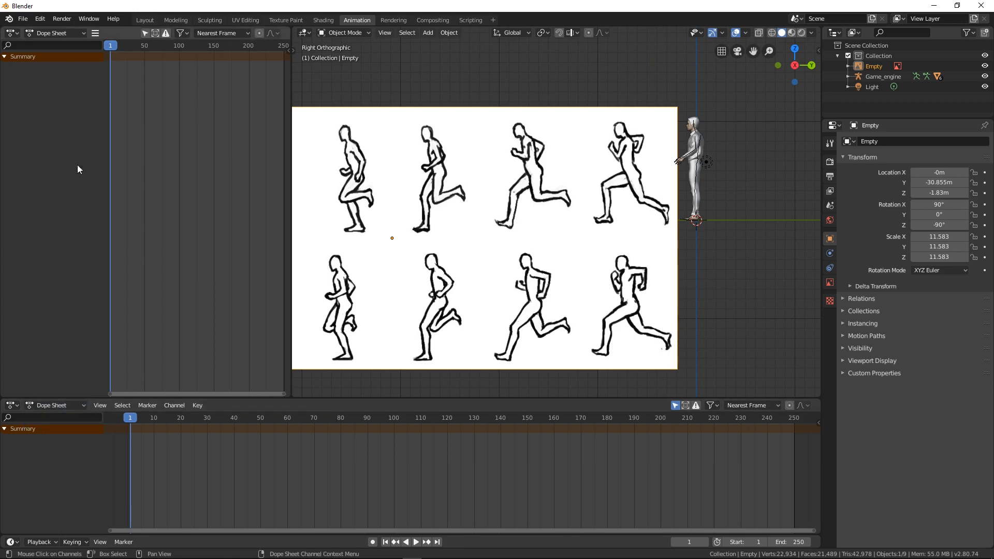
- Try Action Editor mode in a widened dope sheet area beside the main viewport
left_click(69, 34)
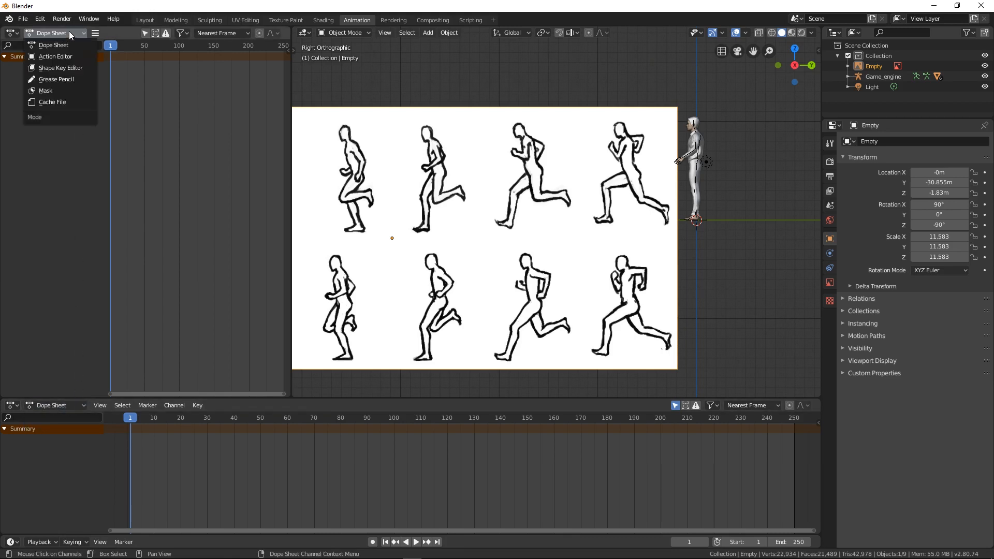
left_click(65, 57)
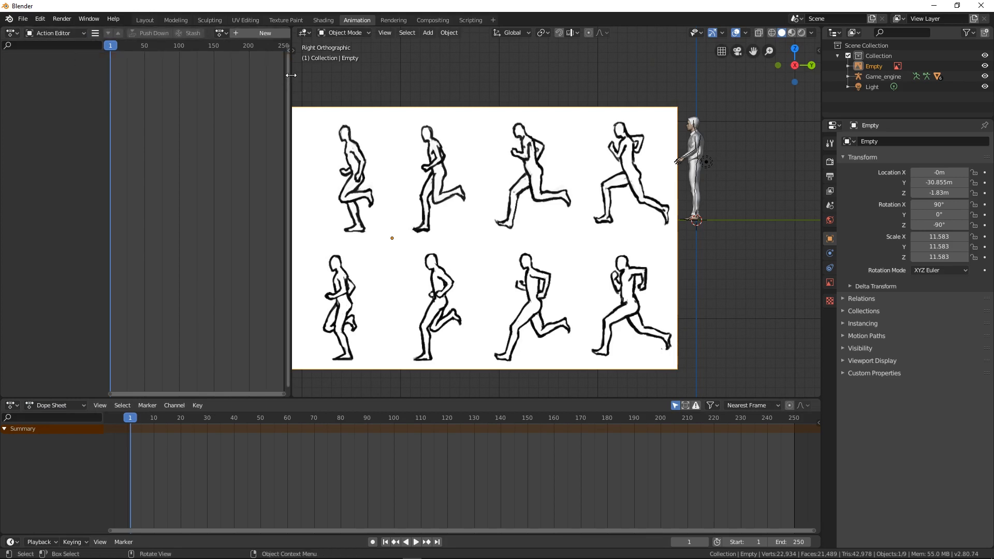
left_click_drag(291, 75, 356, 85)
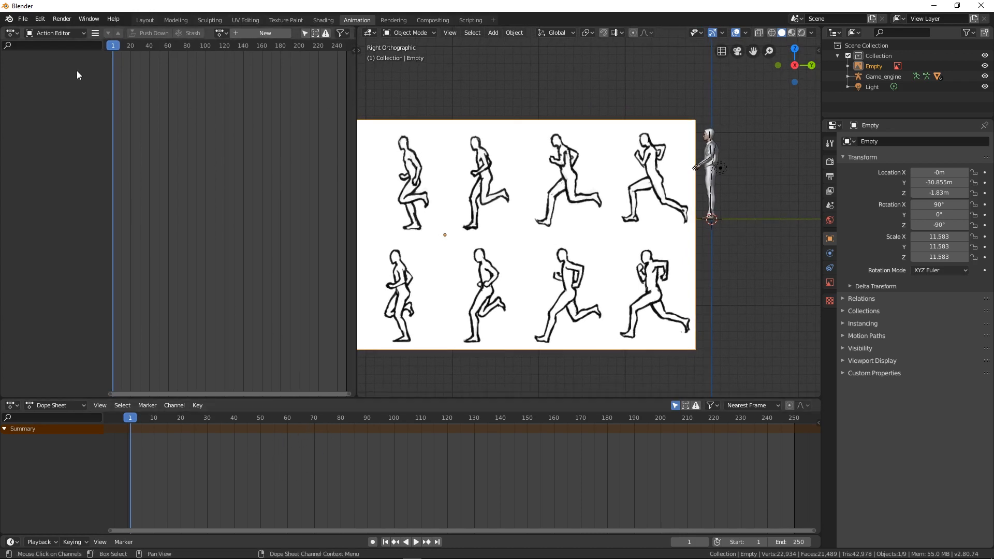
left_click(70, 36)
left_click(63, 42)
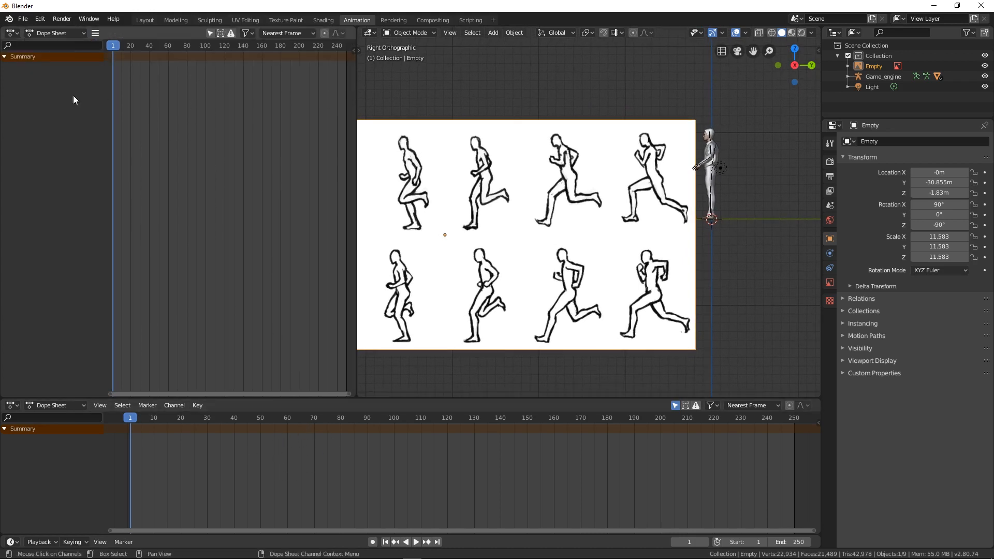
- Switch the dope sheet below the viewport to Action Editor mode and narrow the dope sheet area beside the viewport
left_click(60, 406)
left_click(56, 429)
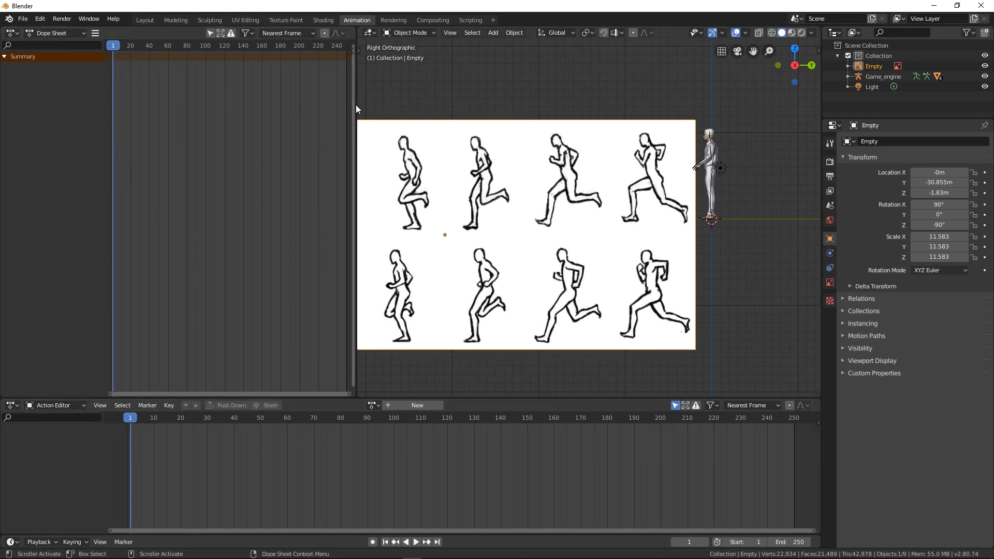
left_click_drag(355, 104, 287, 104)
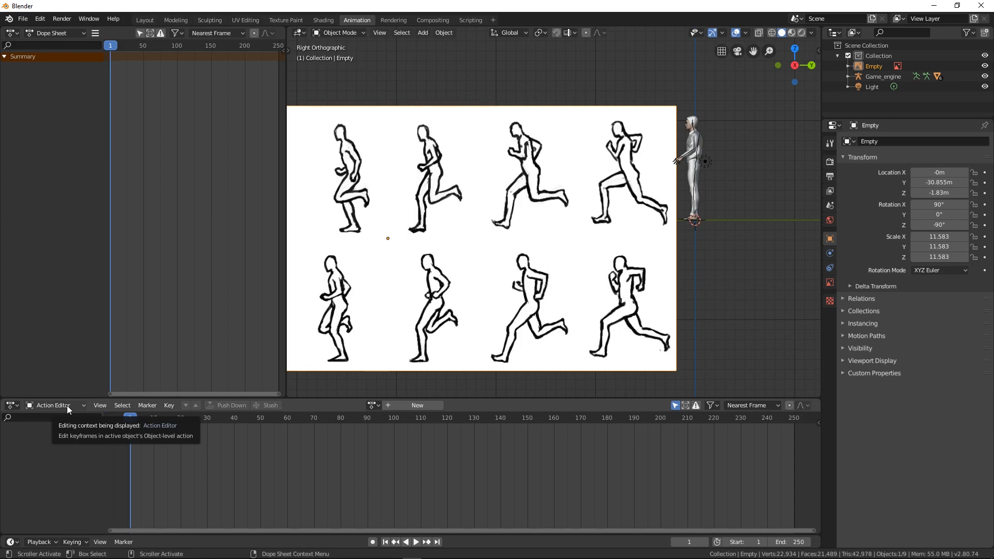
- Create a new action in the Action Editor and name it PlayerCharacter-Running
left_click(385, 406)
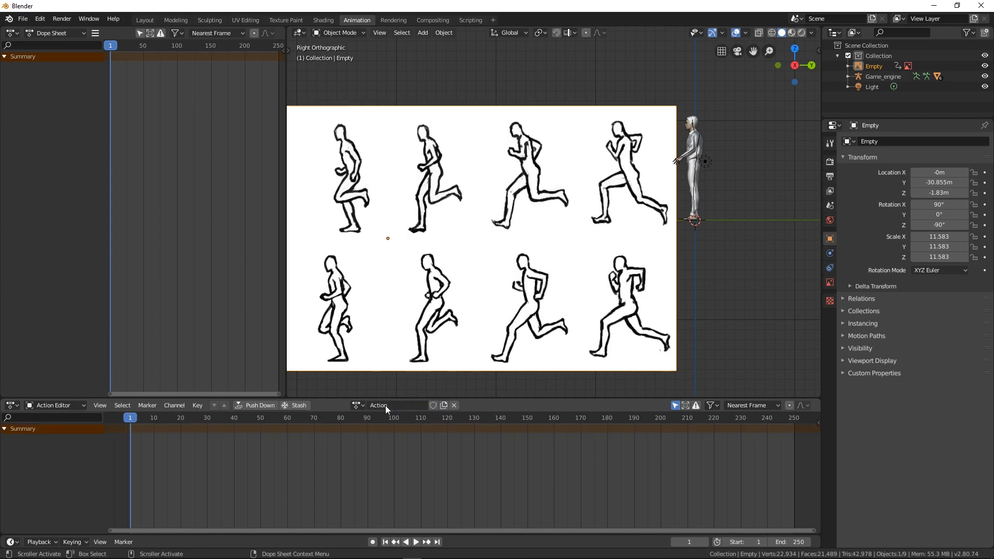
double_click(385, 405)
type("Play")
type("erCharacter")
type("-Running")
key("Return")
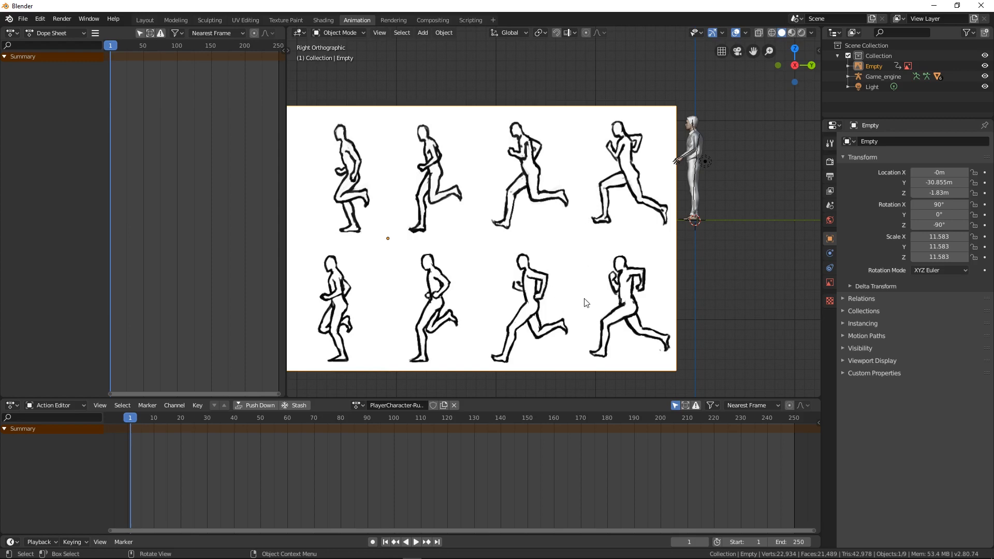
- Move the run cycle reference image along the X axis to about -9.08 m, clear of the character
scroll(736, 178, "up", 3)
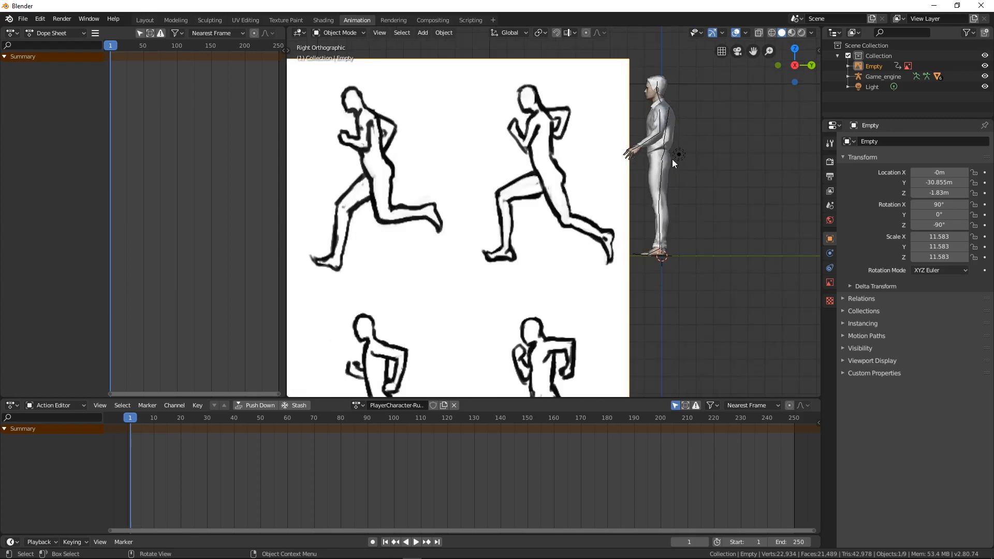
middle_click_drag(624, 153, 529, 143)
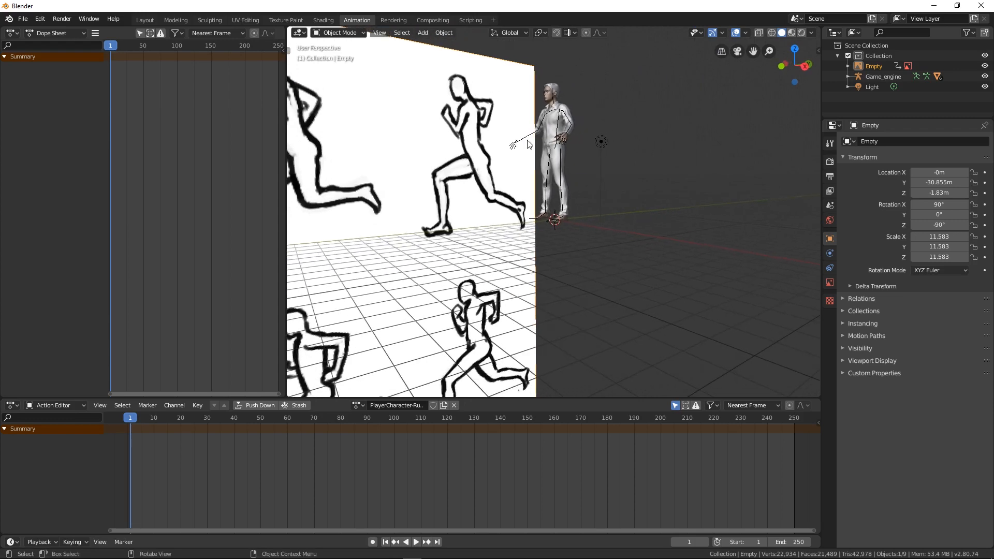
middle_click_drag(466, 217, 587, 231)
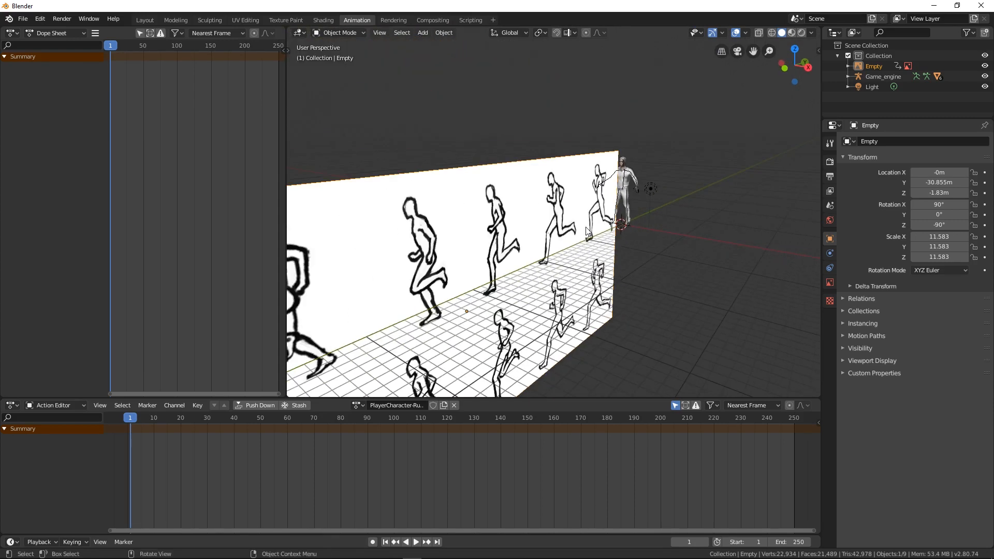
scroll(587, 232, "down", 4)
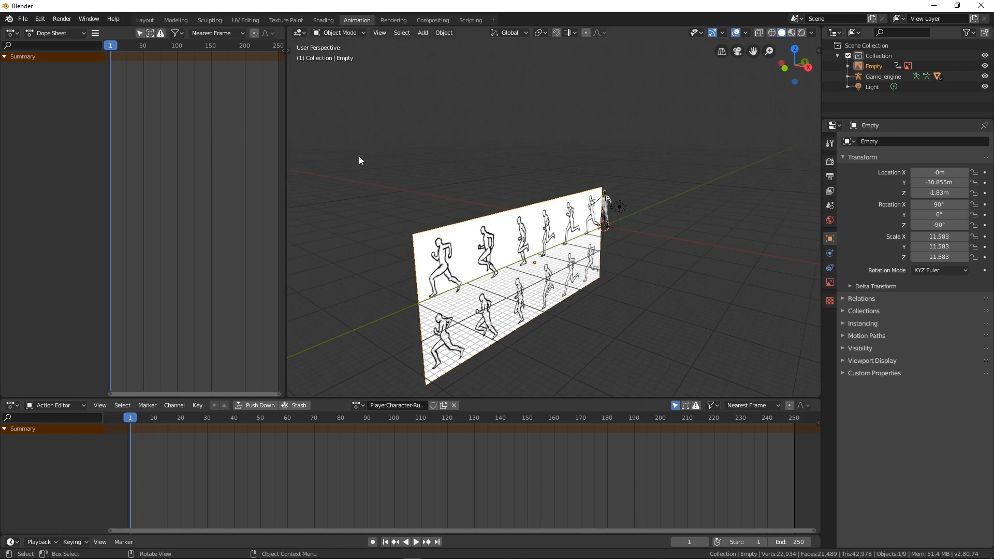
left_click(288, 50)
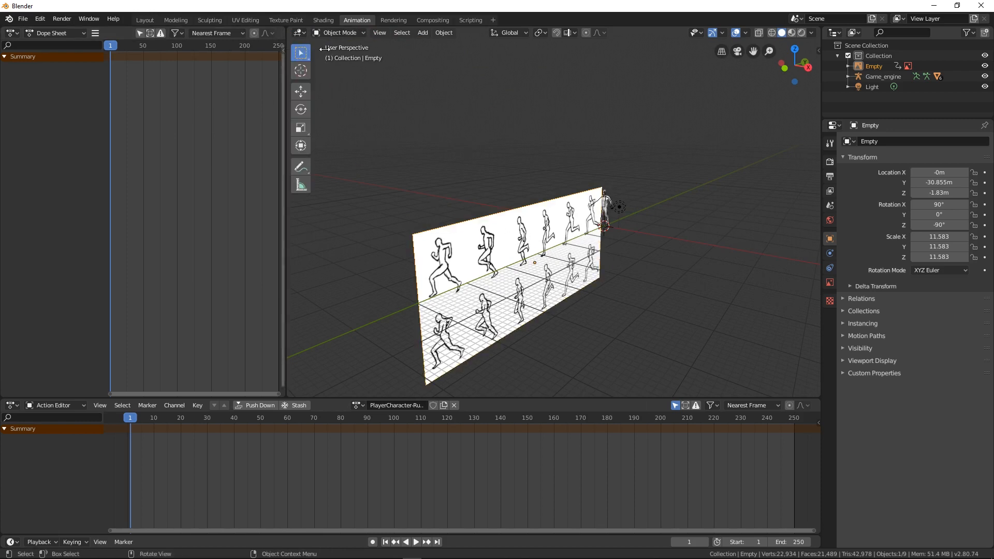
left_click(301, 91)
left_click_drag(570, 271, 538, 263)
middle_click_drag(668, 270, 642, 256)
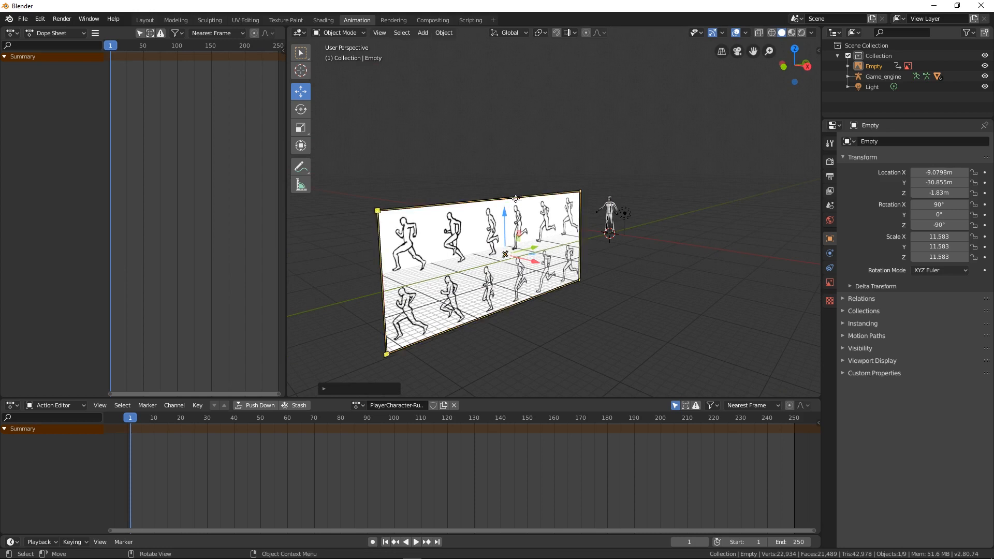
- Select the Game_engine armature in front view and switch it to Pose Mode
key("KP_3")
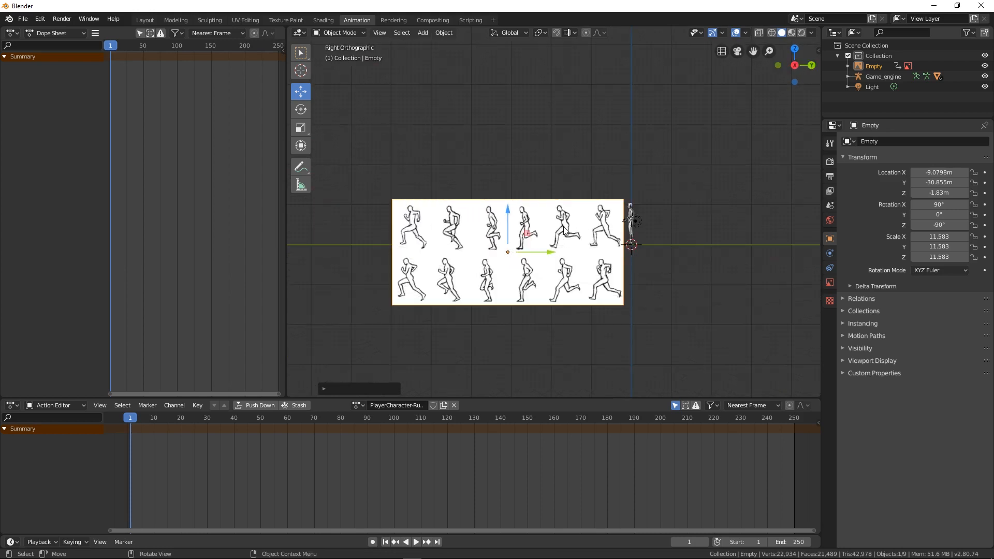
middle_click_drag(563, 248, 616, 249)
middle_click_drag(611, 209, 625, 208)
key("KP_1")
scroll(551, 218, "up", 10)
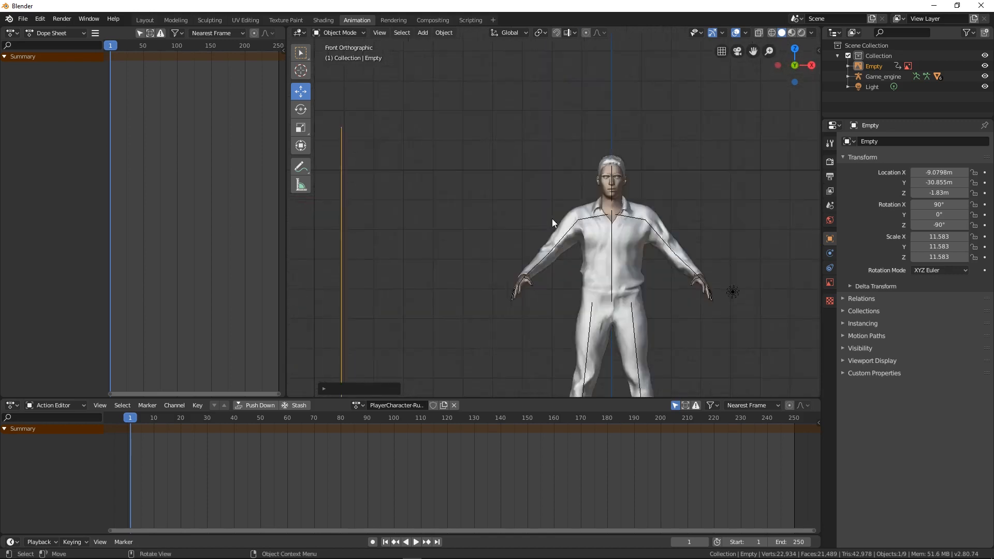
middle_click_drag(568, 226, 541, 183, "shift")
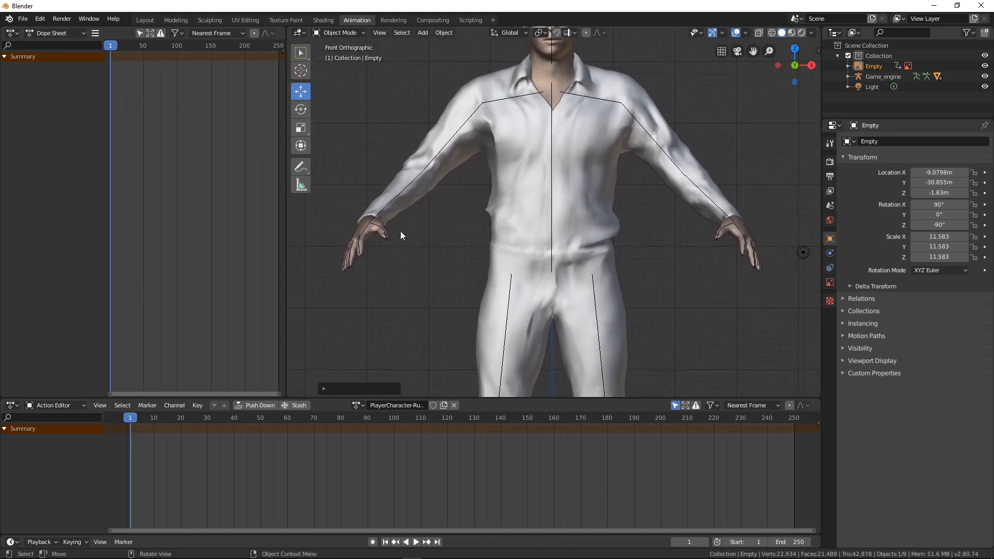
left_click(365, 231)
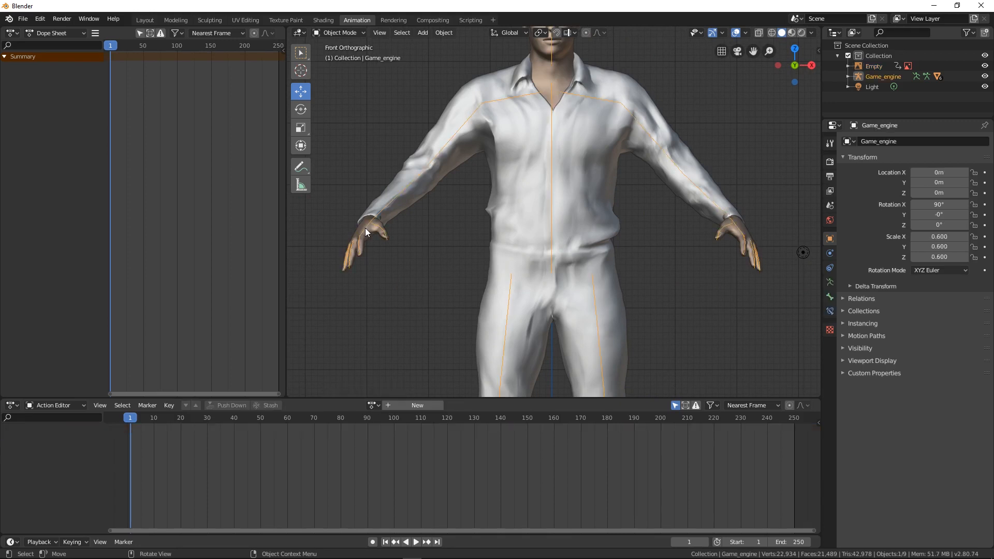
left_click(334, 32)
left_click(339, 66)
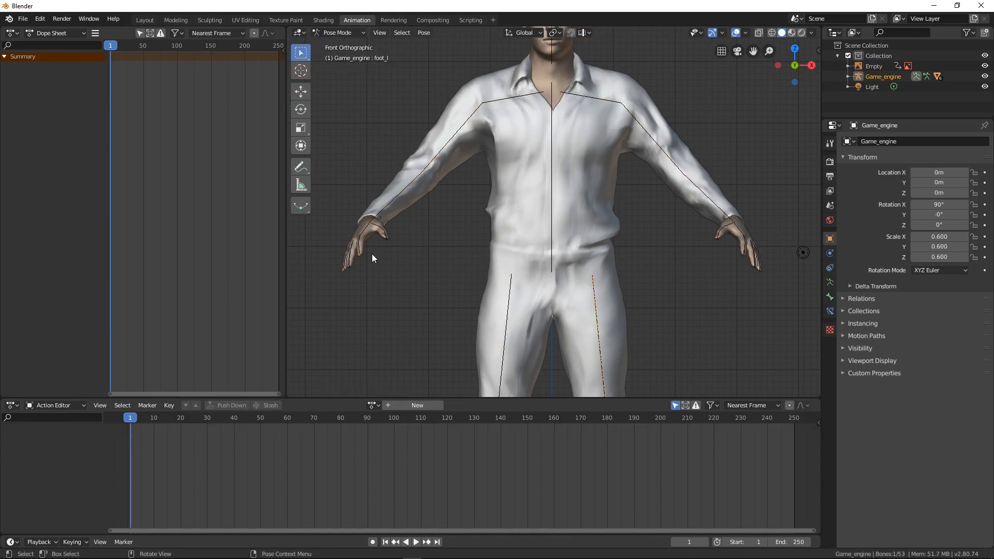
- Lower both arms beside the hips by moving hand_r about 1.72 m inward and 0.94 m down, and hand_l about 1.64 m inward and 0.75 m down
left_click(365, 228)
key("g")
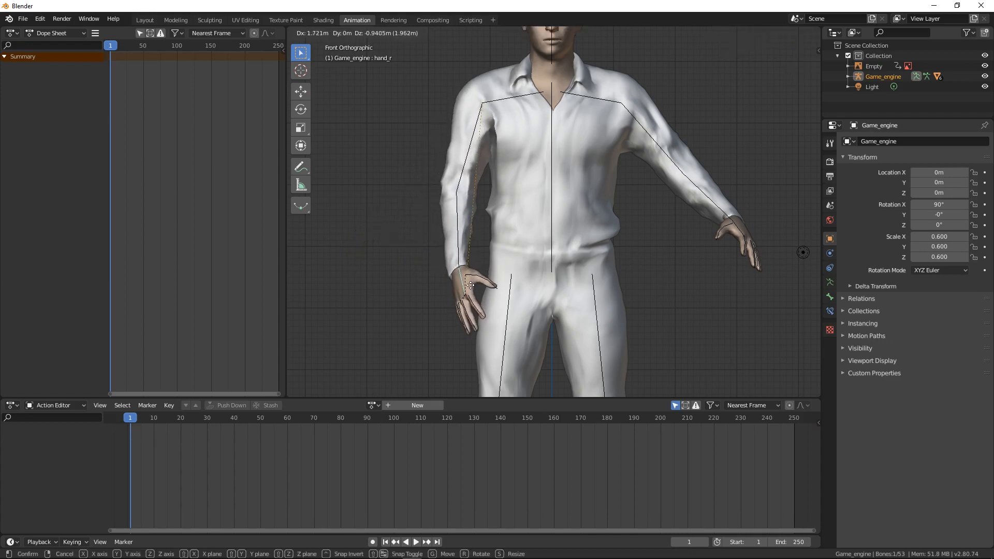
left_click(469, 284)
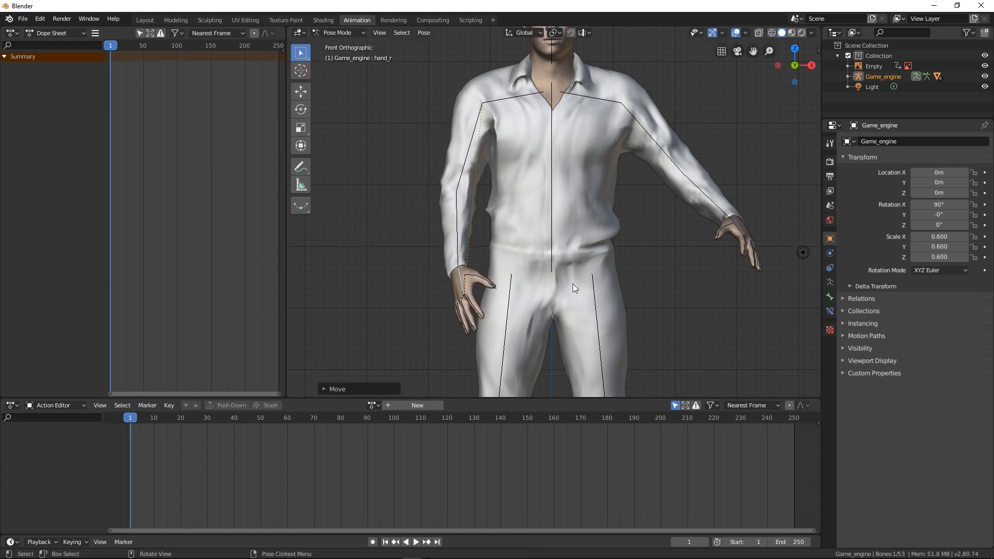
left_click(739, 231)
key("g")
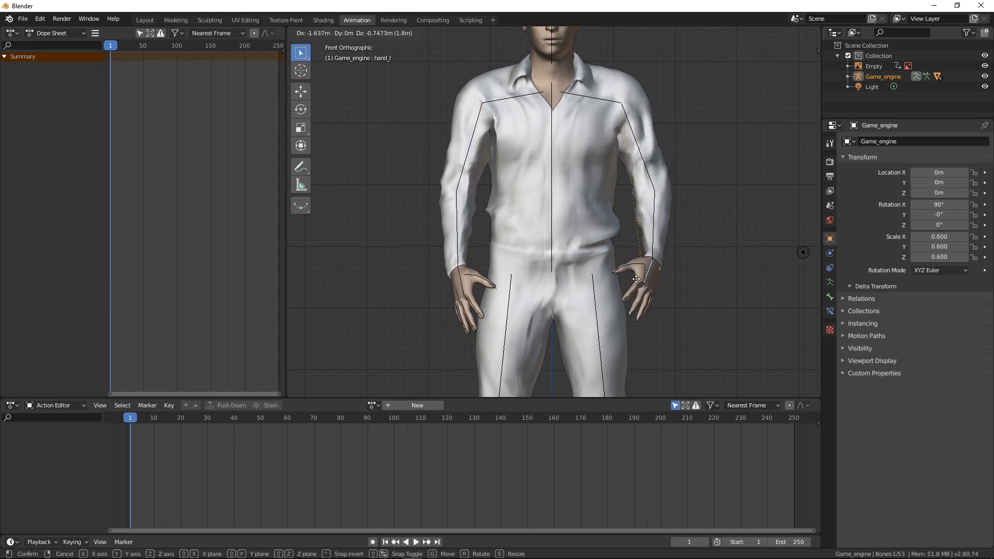
left_click(633, 283)
- Hide the run cycle reference image so only the posed character is shown
middle_click_drag(506, 326, 509, 229)
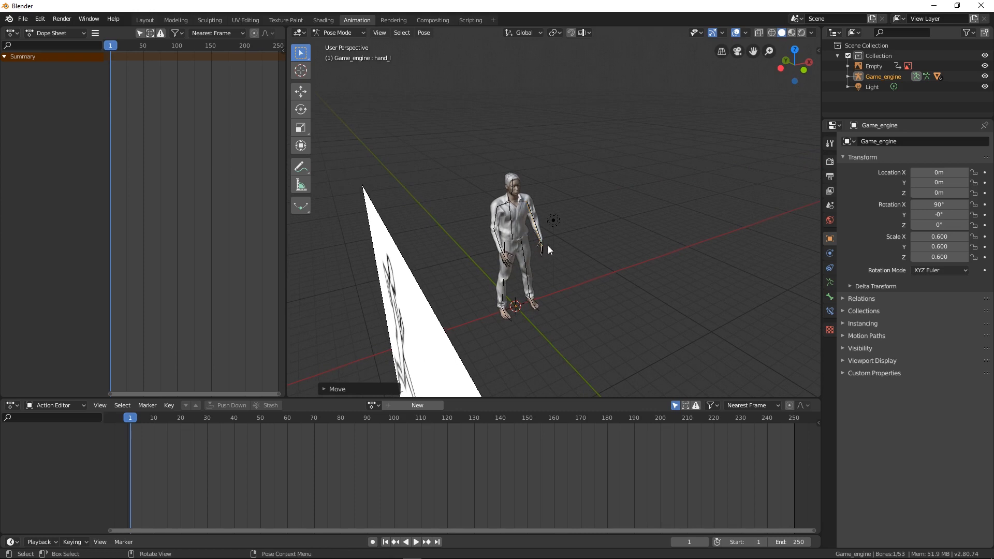
left_click(509, 262)
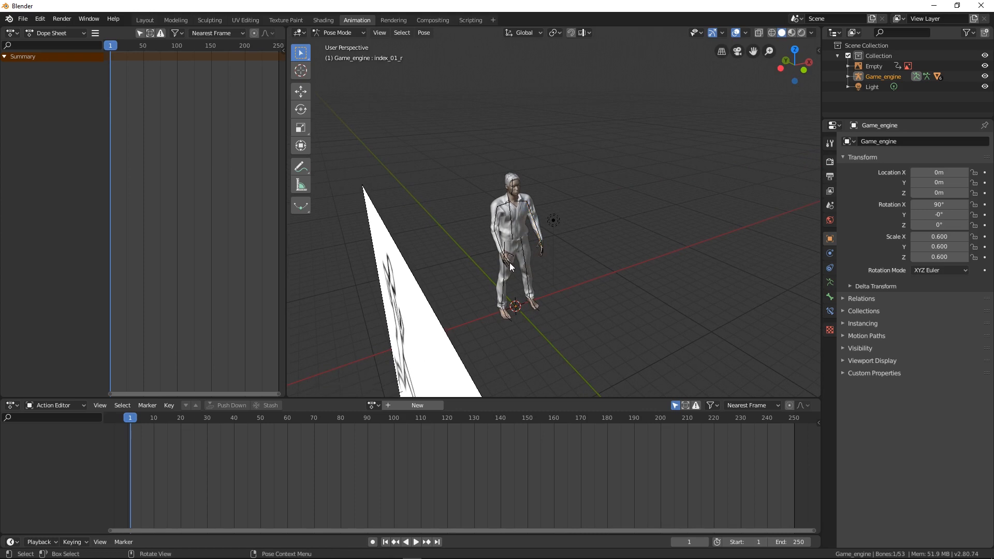
key("shift+c")
scroll(538, 223, "up", 5)
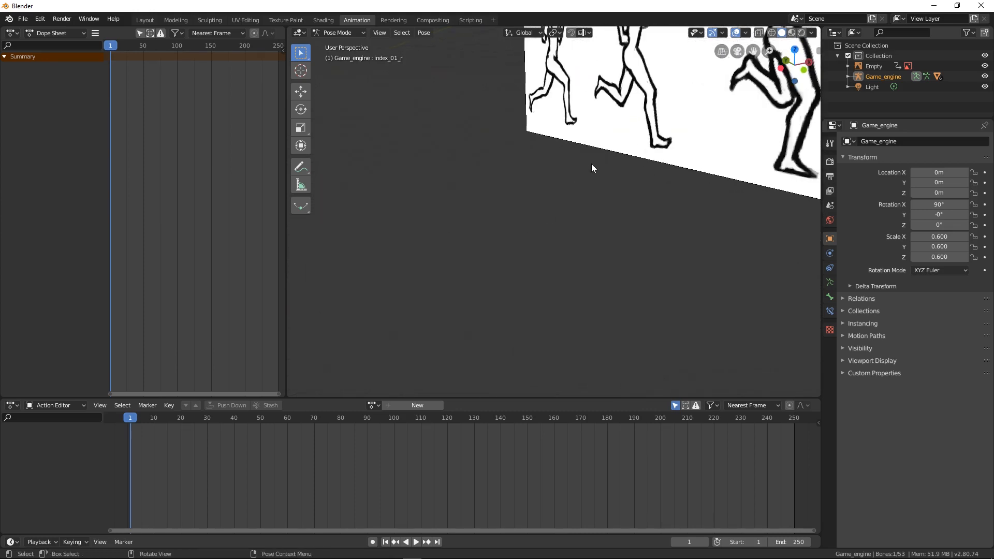
scroll(615, 123, "down", 3)
scroll(611, 125, "down", 5)
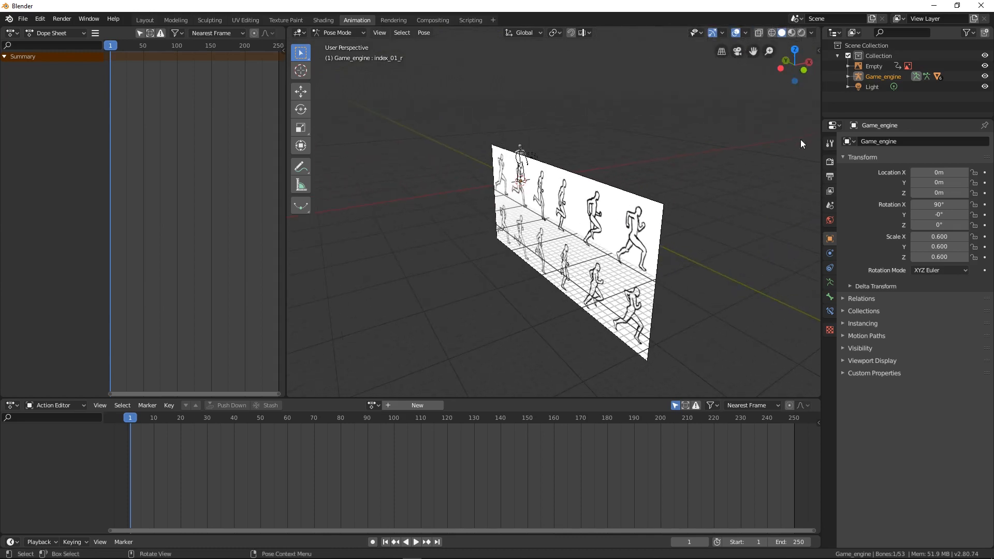
left_click(985, 65)
- Examine the posed character's lowered arms and hands up close and from a distance
scroll(439, 157, "up", 3)
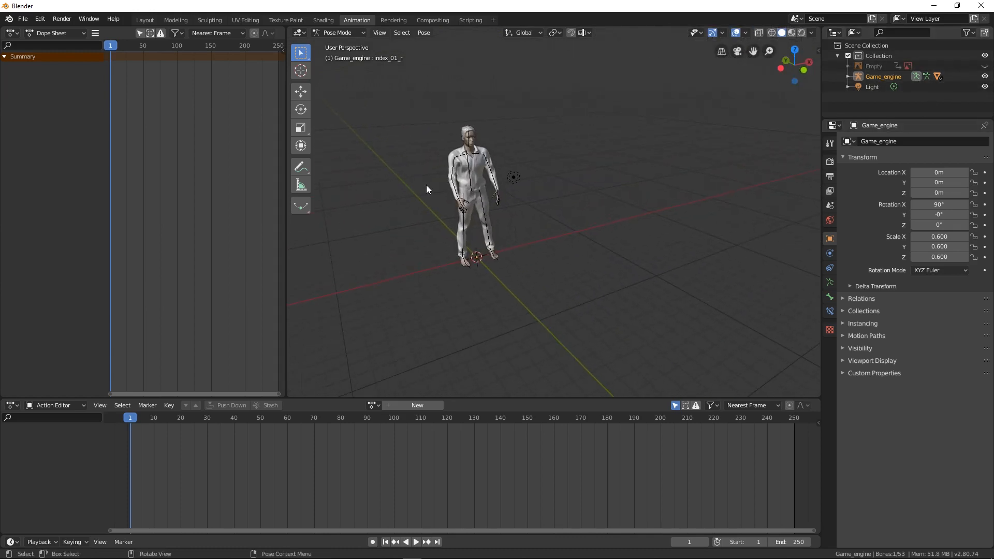
scroll(466, 185, "up", 5)
scroll(505, 186, "down", 6)
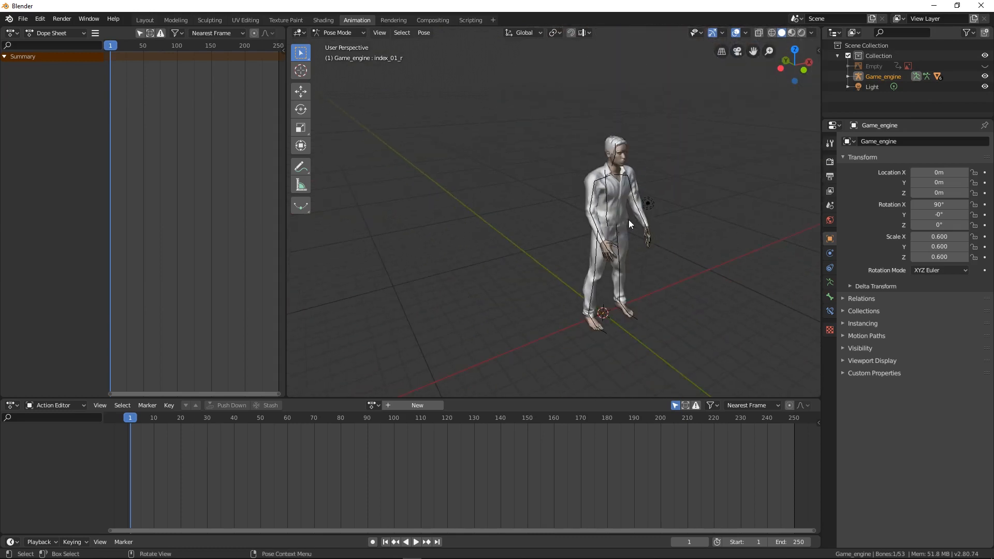
scroll(517, 217, "up", 2)
scroll(520, 238, "down", 2)
scroll(519, 236, "up", 3)
scroll(539, 259, "down", 5)
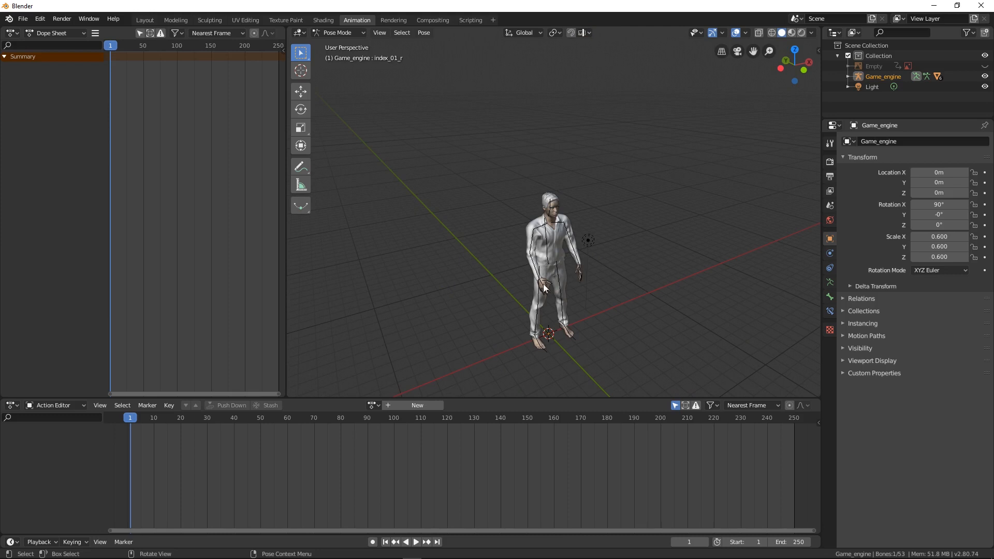
scroll(554, 265, "up", 5)
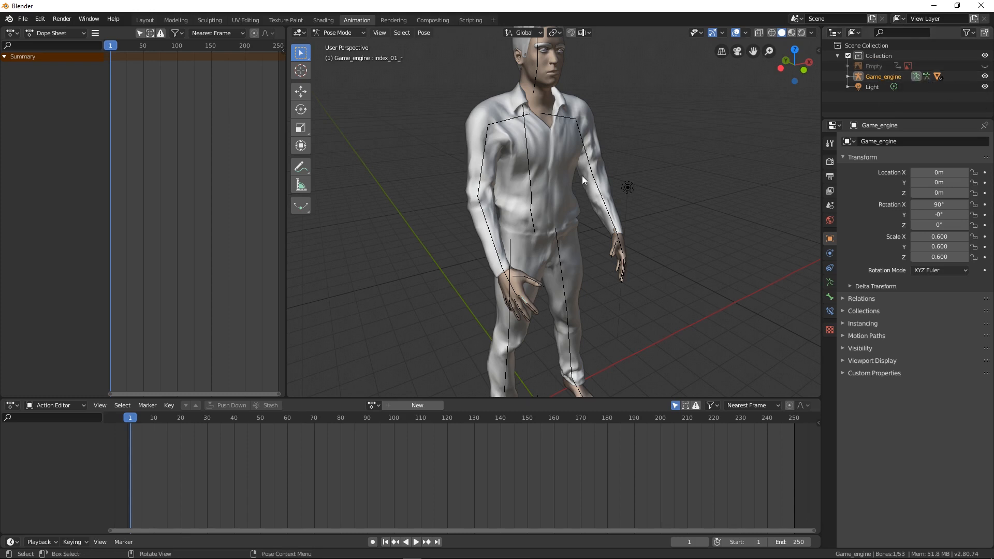
scroll(584, 176, "down", 8)
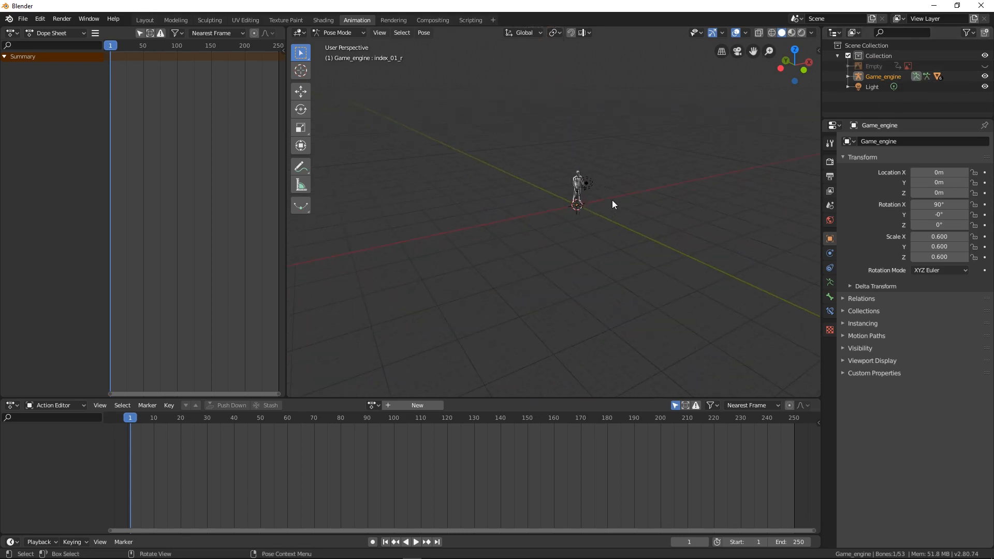
- Show the run cycle reference image again and compare its position with the character
left_click(985, 66)
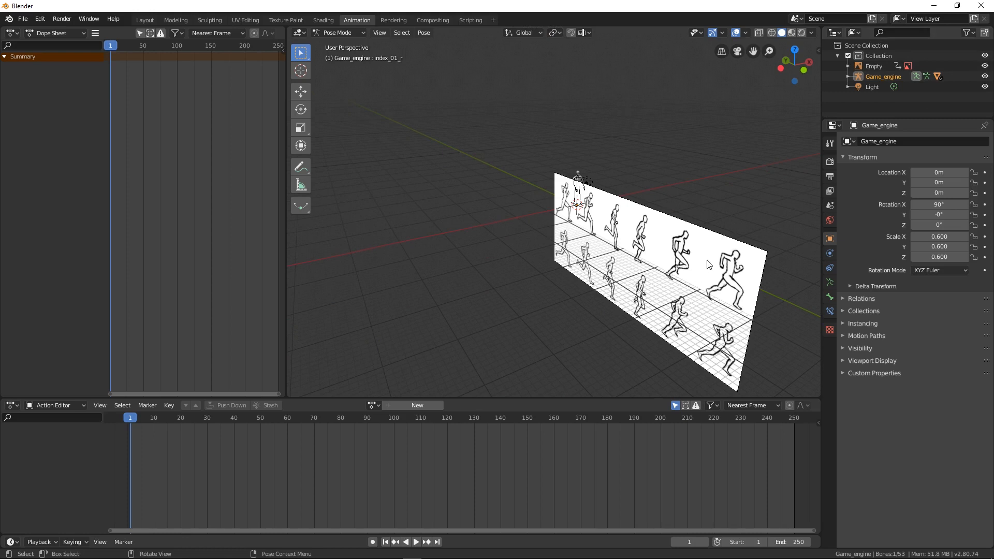
middle_click_drag(700, 201, 517, 185)
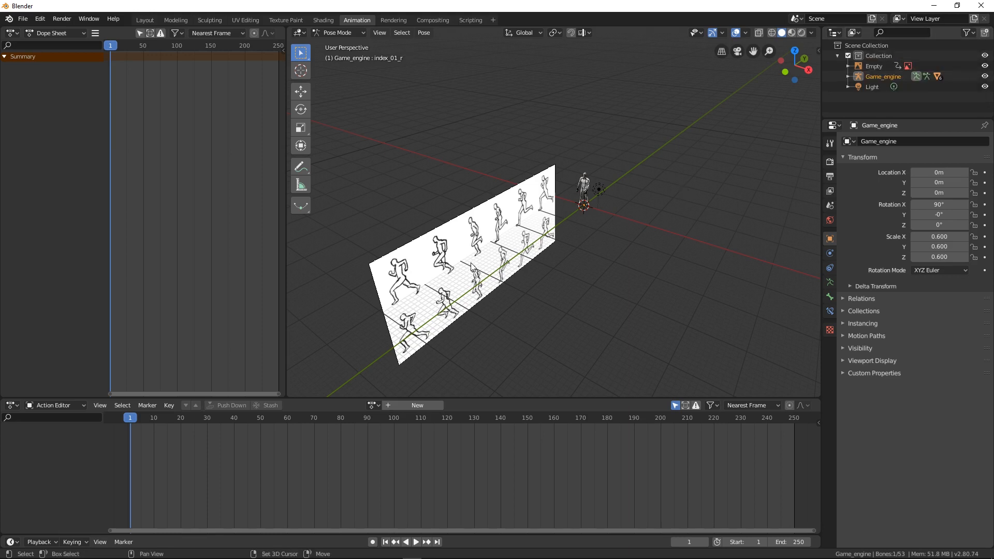
scroll(492, 260, "down", 4)
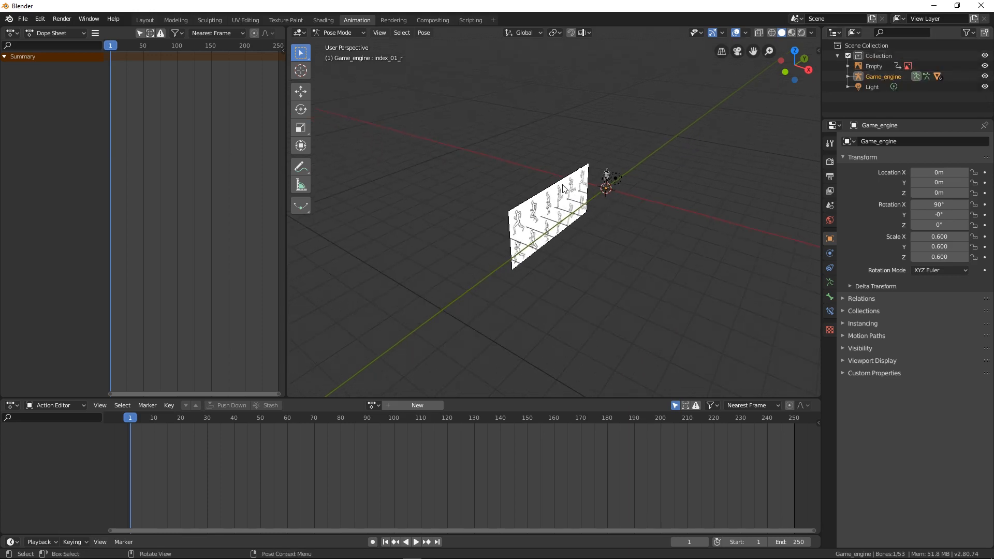
scroll(610, 180, "up", 8)
scroll(526, 151, "up", 2)
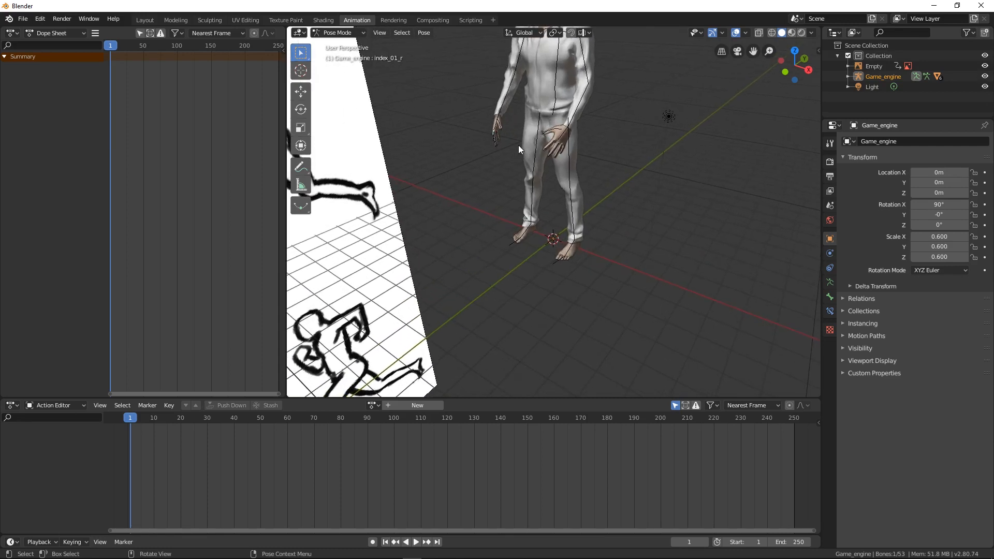
scroll(517, 145, "down", 8)
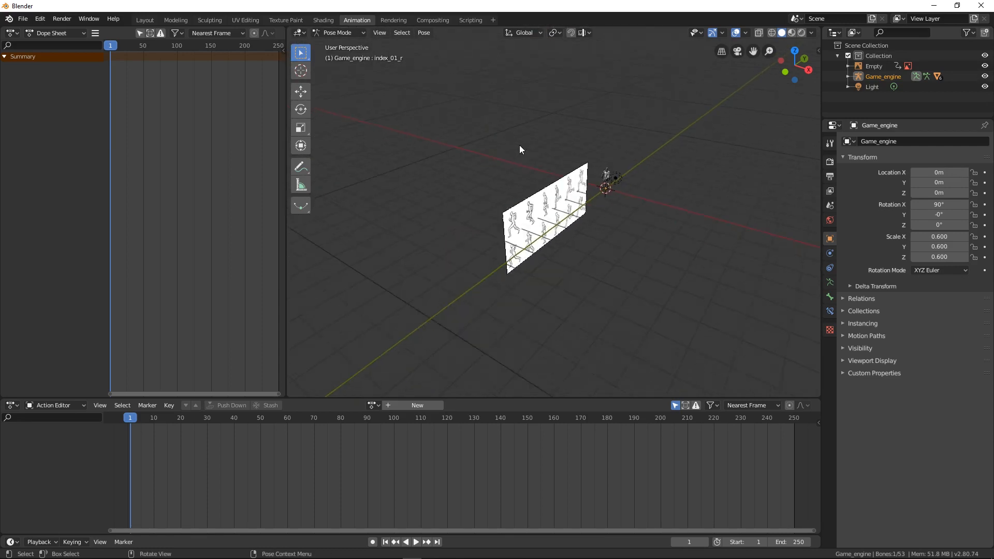
- Hide the reference image again and check the character's lowered arms and hands without it
left_click(985, 66)
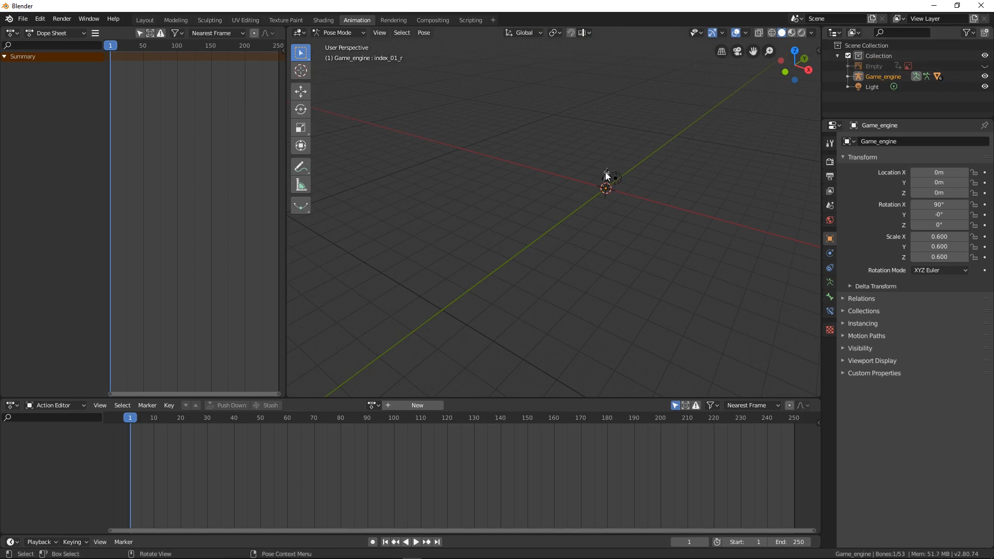
scroll(609, 174, "up", 8)
scroll(489, 178, "up", 7)
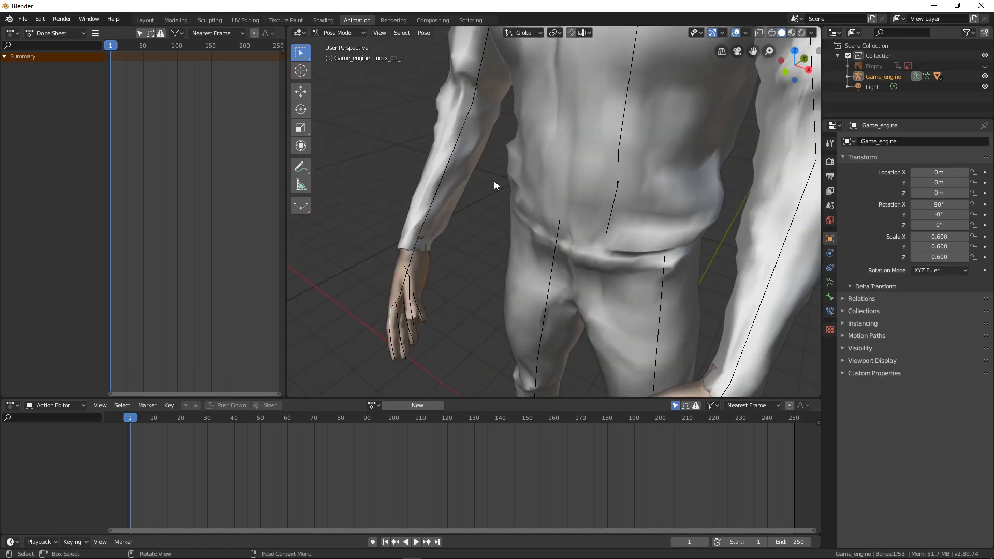
scroll(508, 188, "down", 3)
scroll(503, 190, "down", 4)
scroll(501, 191, "up", 4)
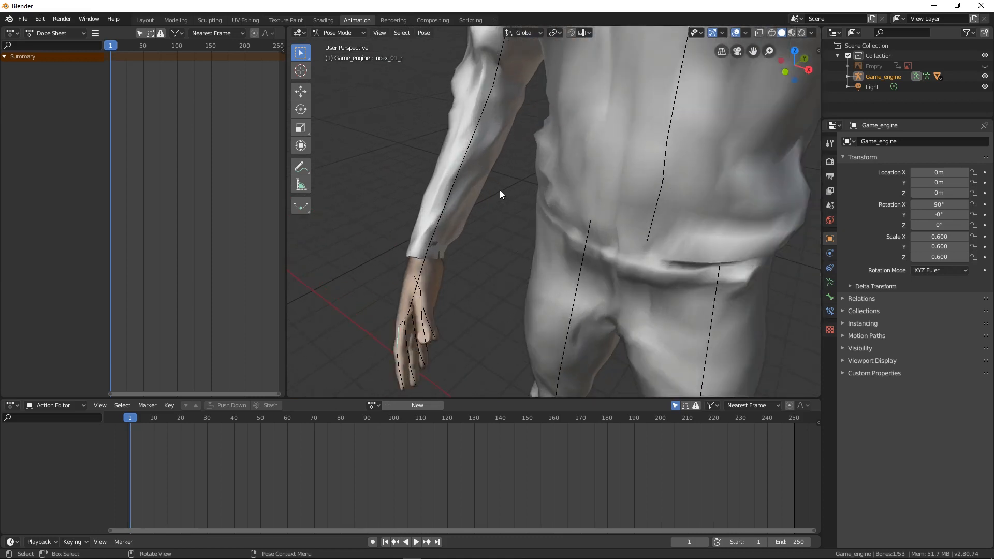
scroll(499, 191, "down", 4)
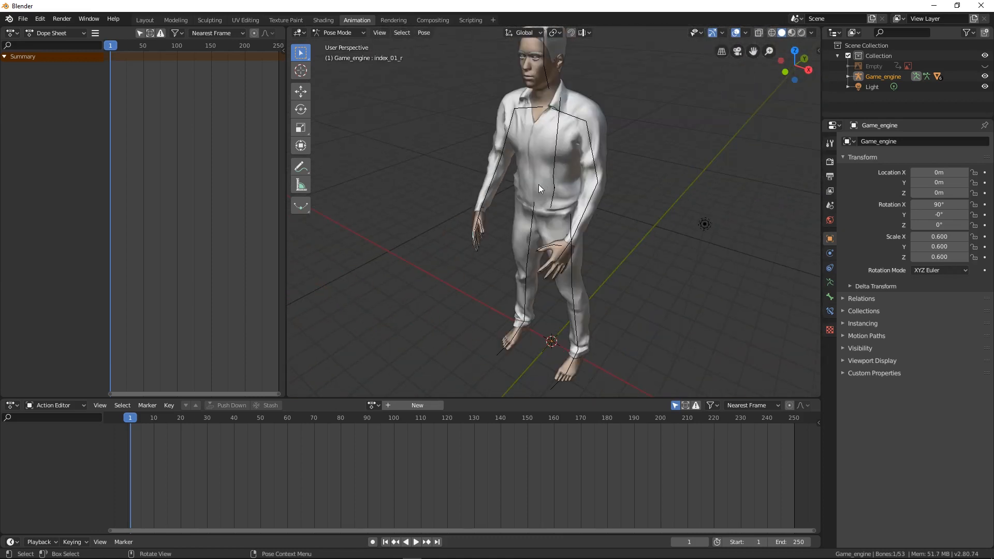
- Select the end bone of the character's right index finger, index_03_r
scroll(461, 248, "up", 5)
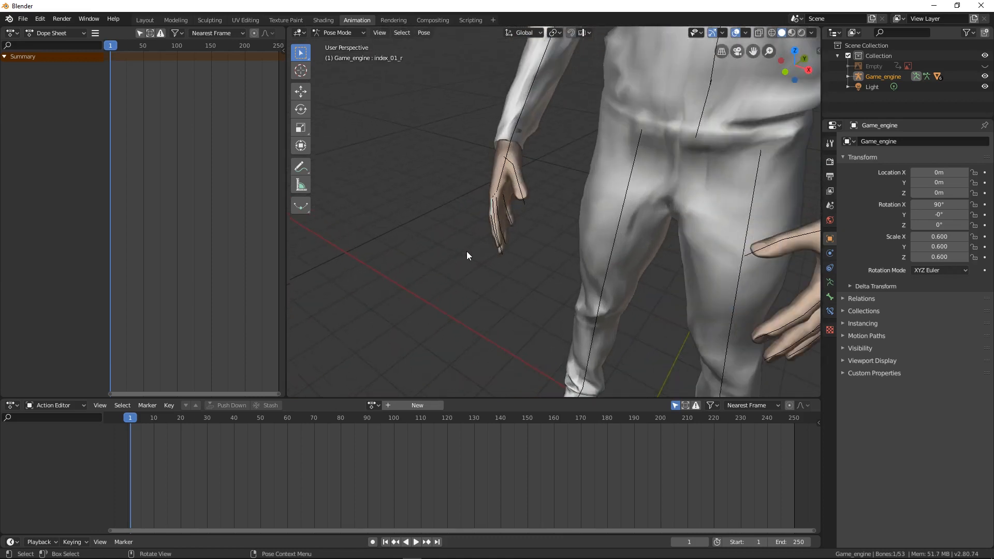
scroll(500, 239, "up", 3)
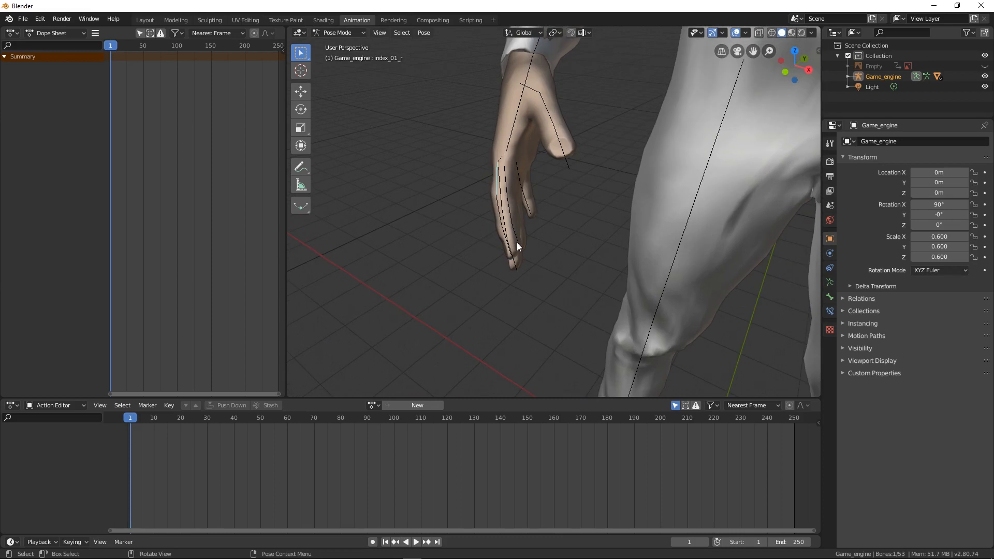
left_click(518, 242)
middle_click_drag(520, 242, 552, 228)
left_click(531, 229)
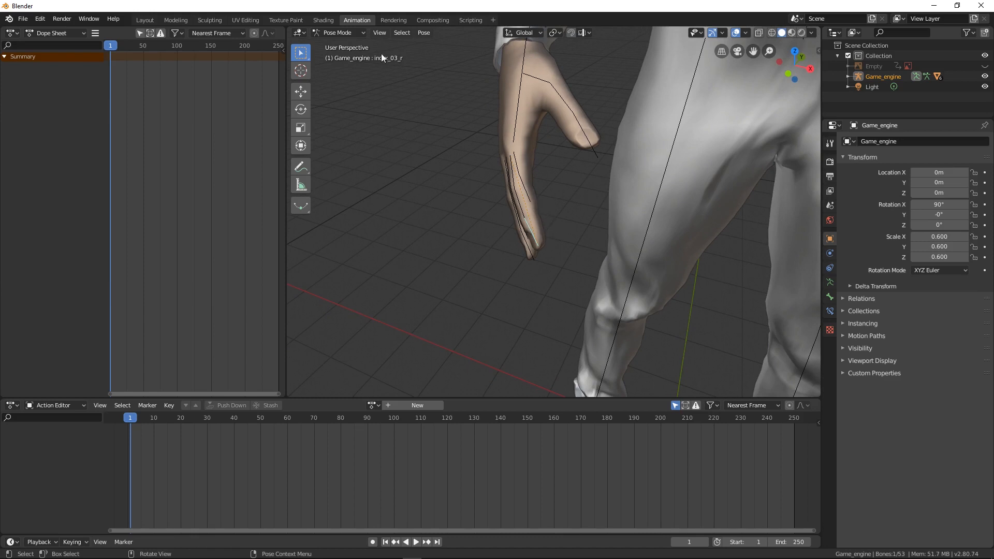
- Curl the character's right index finger inward by moving its end bone index_03_r toward the palm
left_click(301, 109)
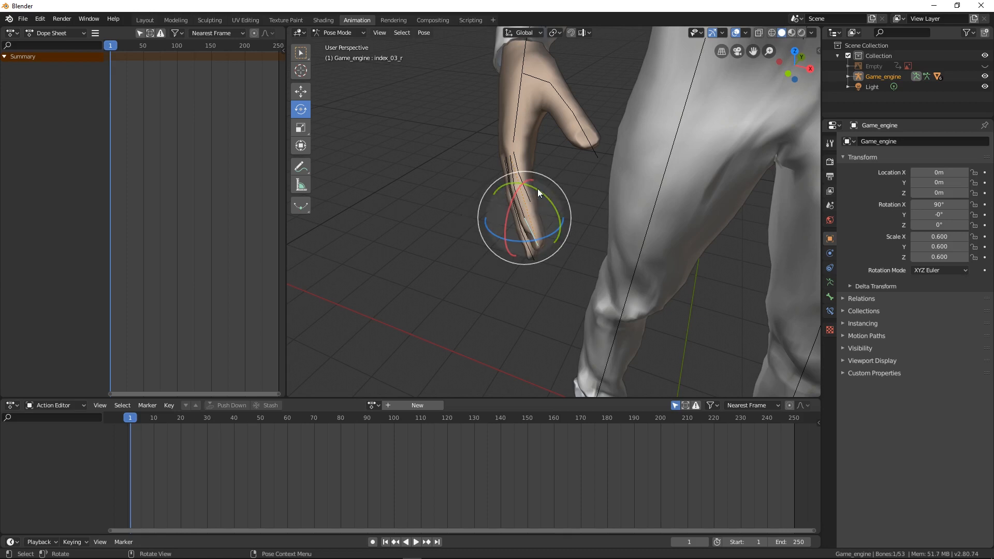
left_click(304, 92)
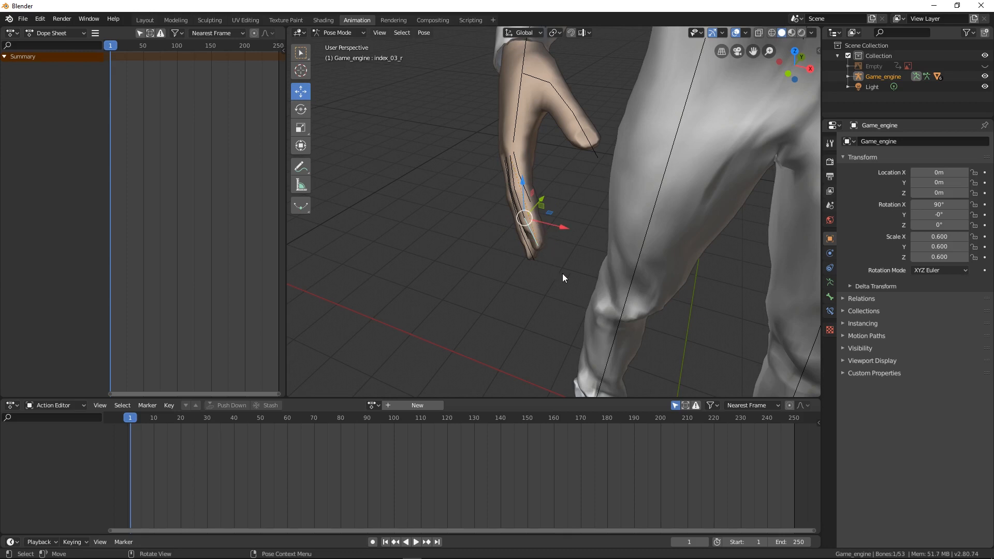
middle_click_drag(563, 273, 557, 215)
key("g")
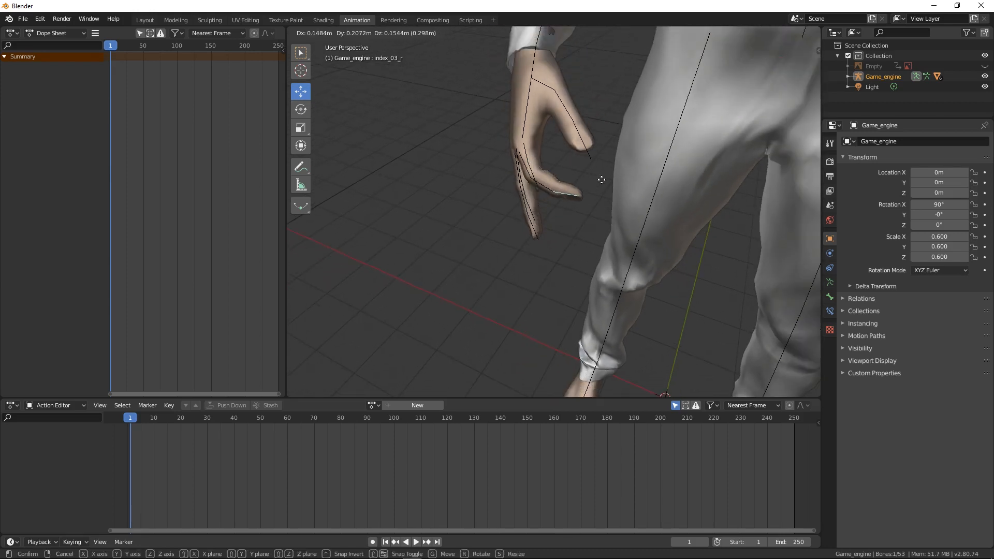
left_click(594, 173)
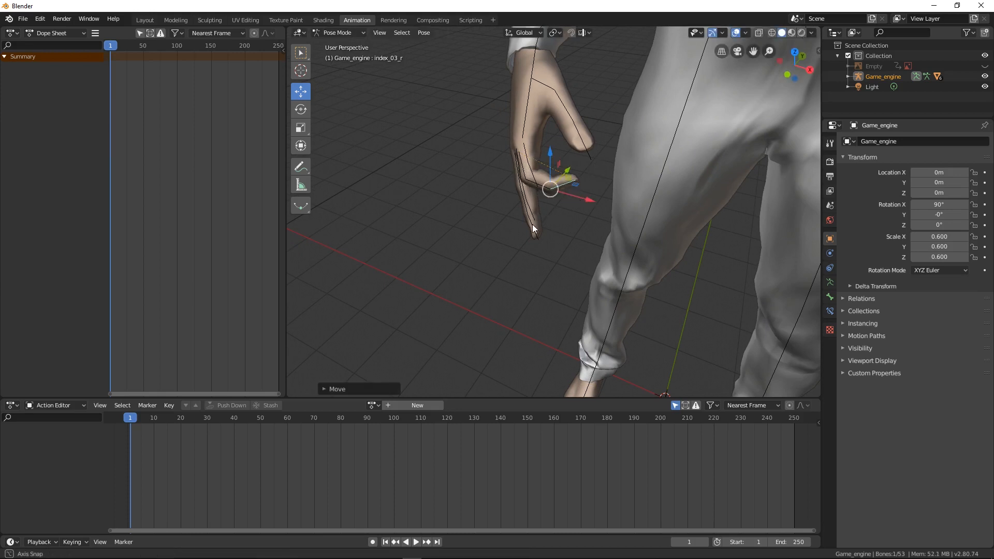
- Curl the right middle finger by selecting its end bone middle_03_r and moving it toward the palm
middle_click_drag(532, 225, 537, 225)
left_click(534, 229)
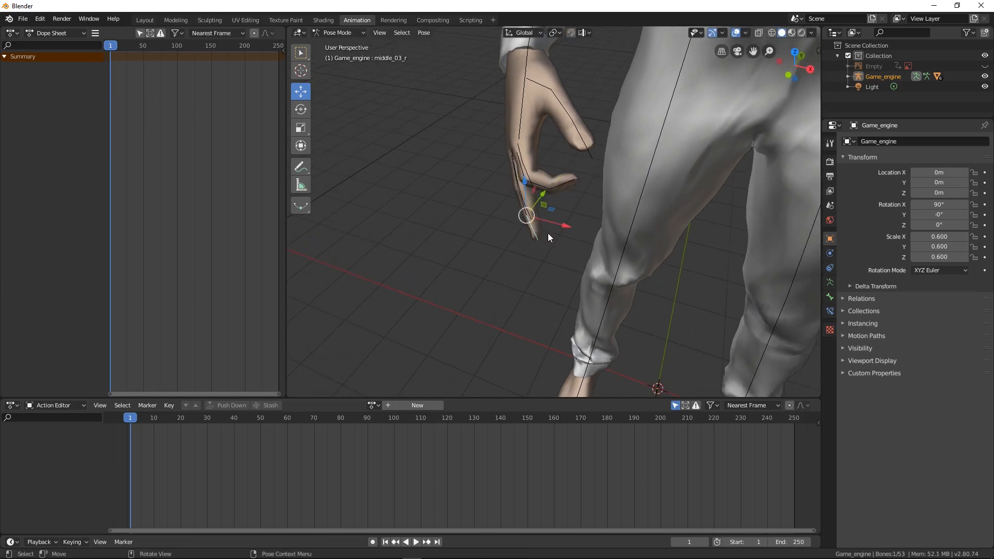
key("g")
left_click(580, 179)
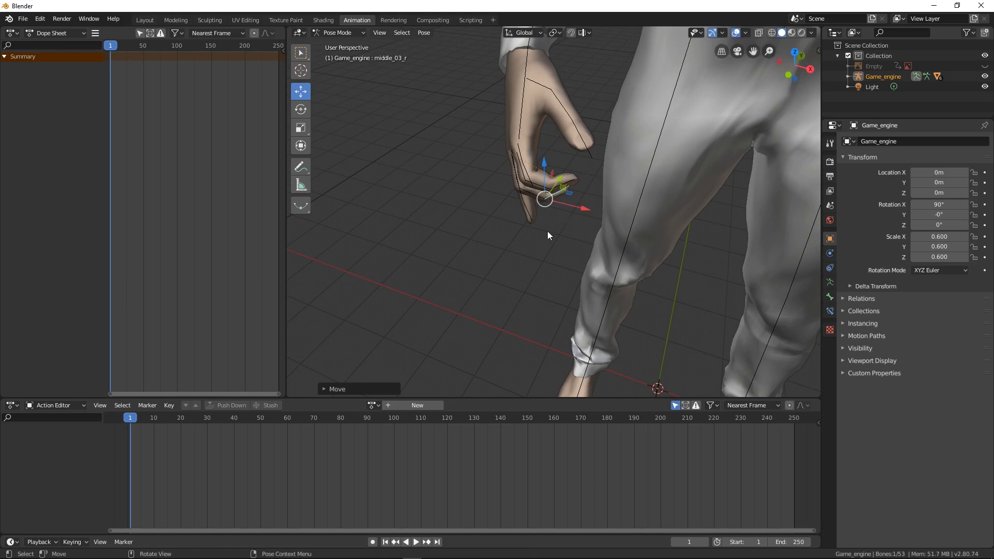
- Rotate the right middle finger's base bone middle_01_r slightly to angle the curled finger
middle_click_drag(546, 214, 599, 163)
left_click(533, 176)
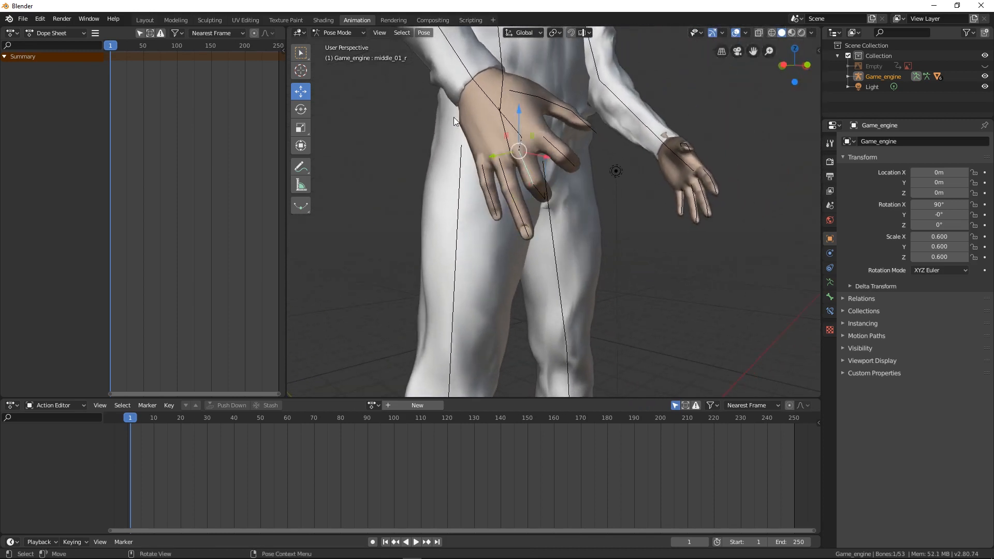
left_click(301, 110)
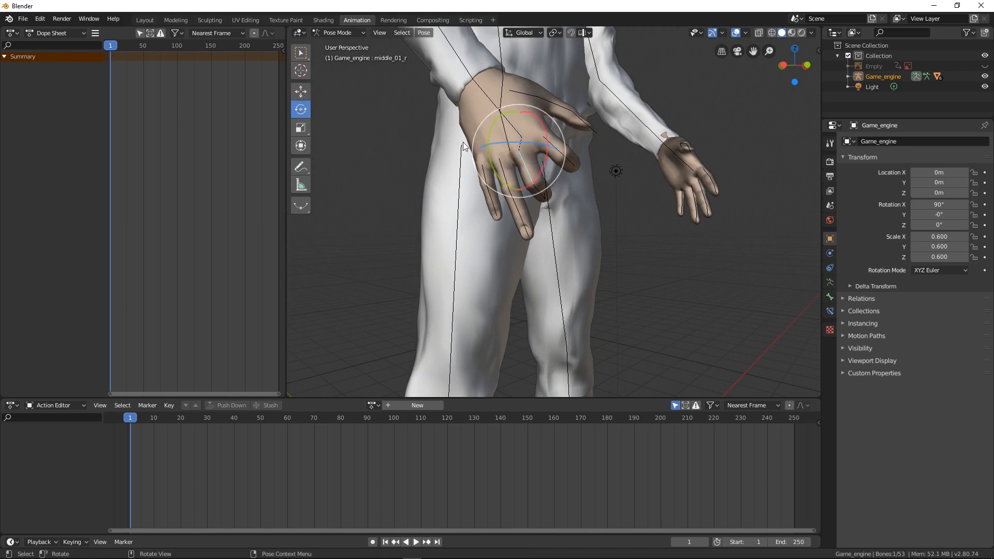
left_click_drag(536, 196, 546, 189)
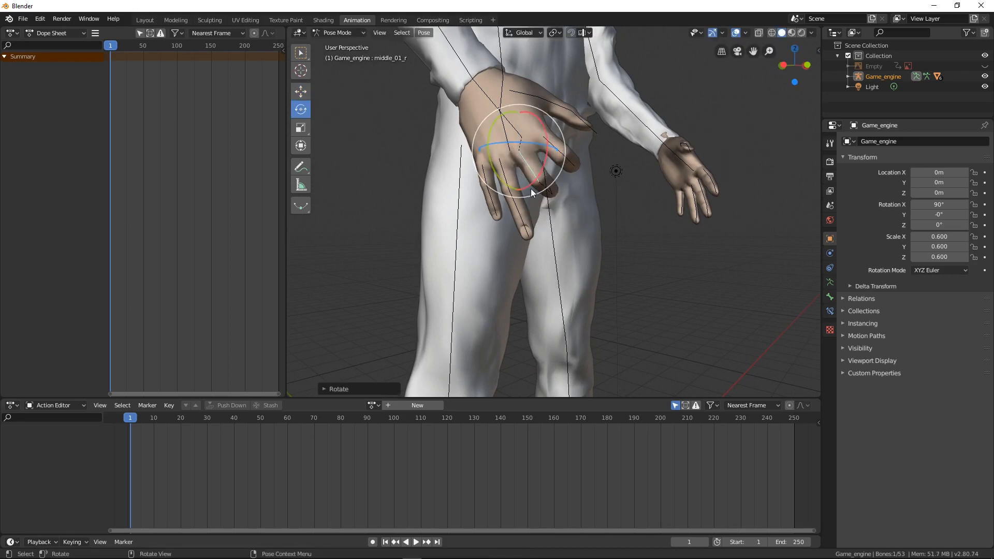
- Curl the right ring finger by moving its end bone ring_03_r up toward the palm beside the middle finger
left_click(525, 228)
middle_click_drag(525, 225, 471, 255)
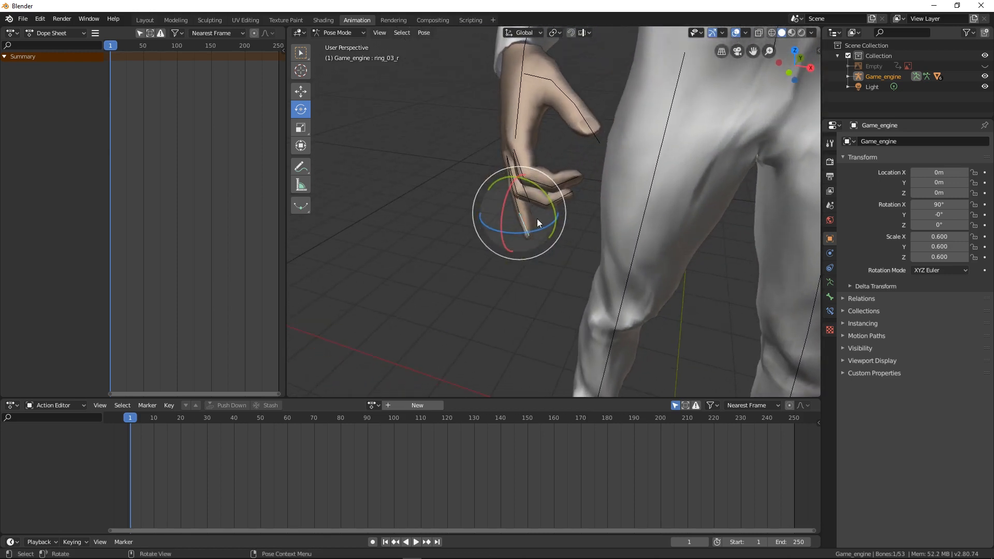
key("g")
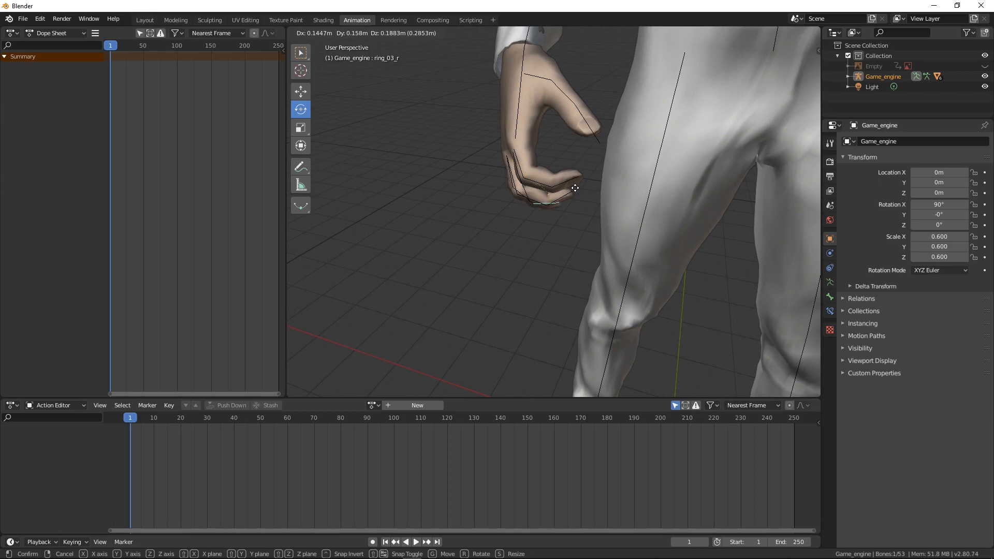
left_click(575, 188)
- Select the right ring finger's base bone ring_01_r and rotate it slightly to line the finger up with its neighbours
middle_click_drag(493, 220, 615, 184)
left_click(518, 180)
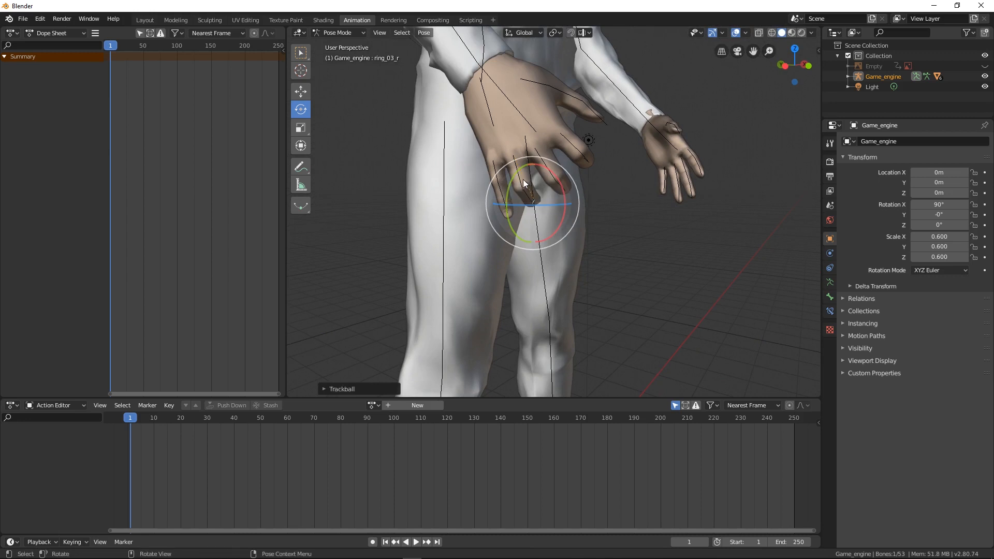
left_click(516, 162)
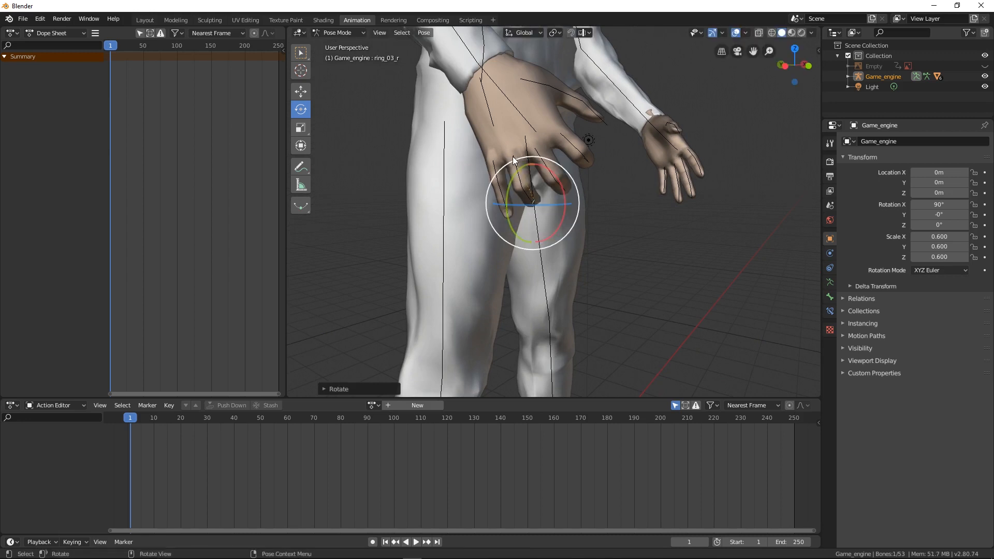
left_click(573, 279)
left_click(520, 178)
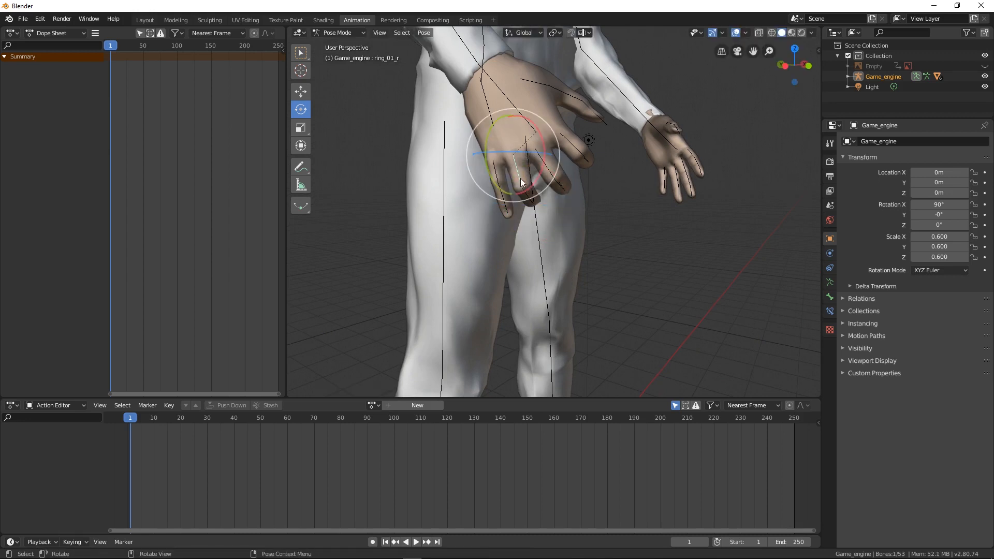
left_click_drag(536, 197, 539, 196)
- Curl the right little finger inward by moving its end bone pinky_03_r toward the palm
left_click(507, 210)
middle_click_drag(550, 219, 455, 206)
key("g")
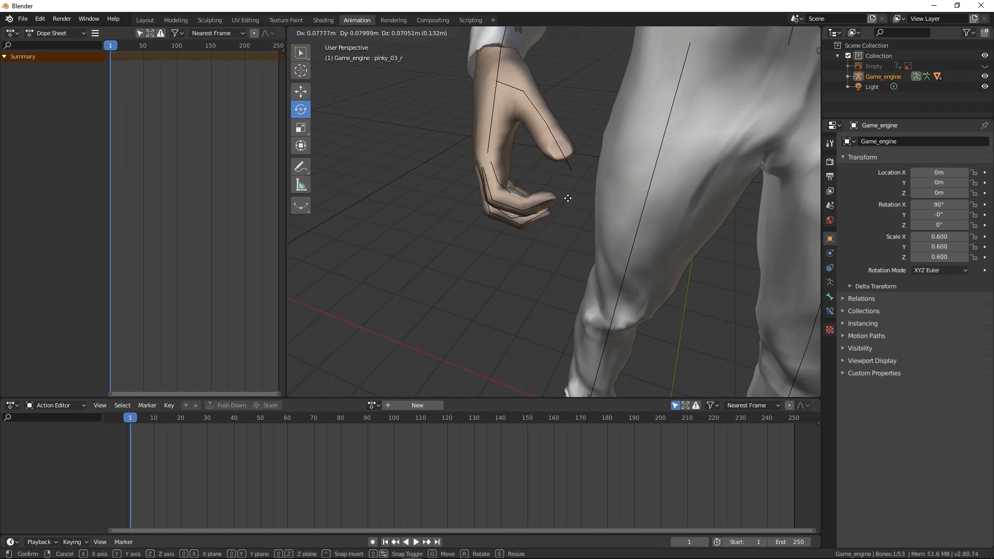
left_click(541, 209)
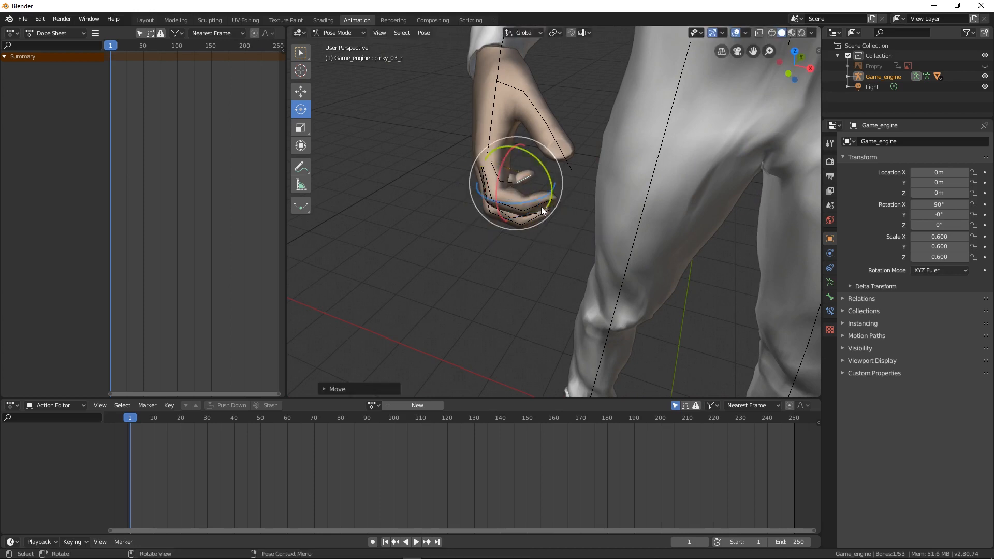
- Rotate the right little finger's base bone pinky_01_r slightly toward the ring finger
middle_click_drag(541, 206, 522, 166)
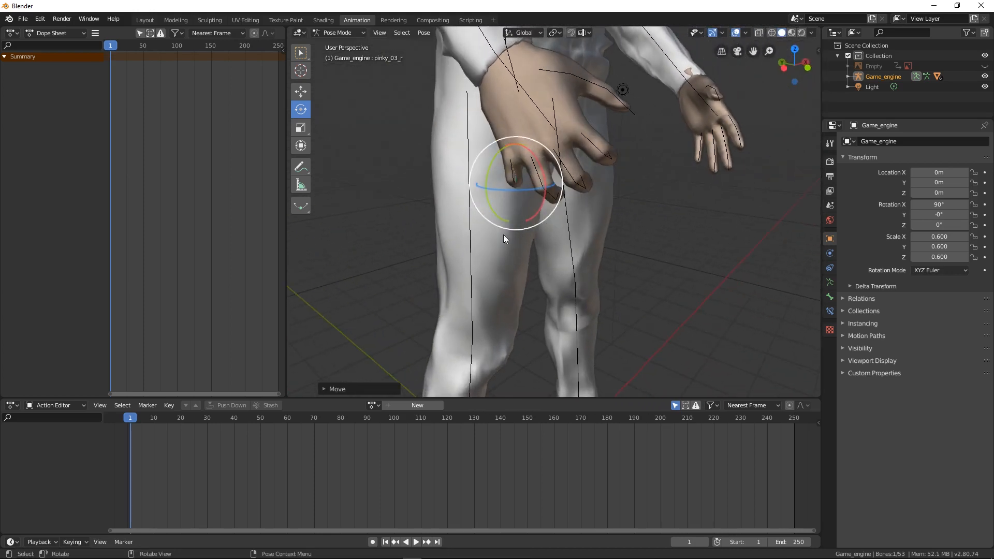
left_click(506, 183)
left_click(511, 165)
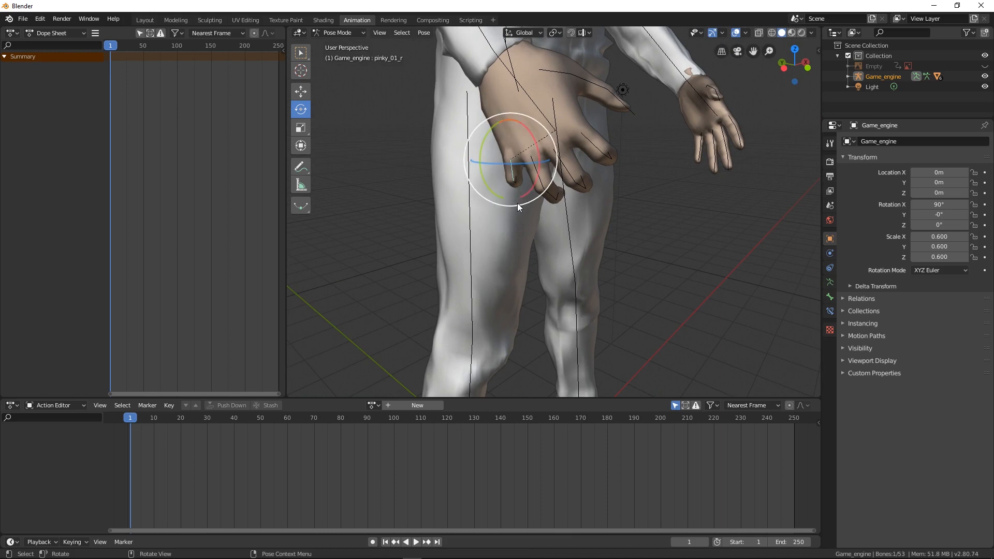
left_click_drag(517, 203, 529, 201)
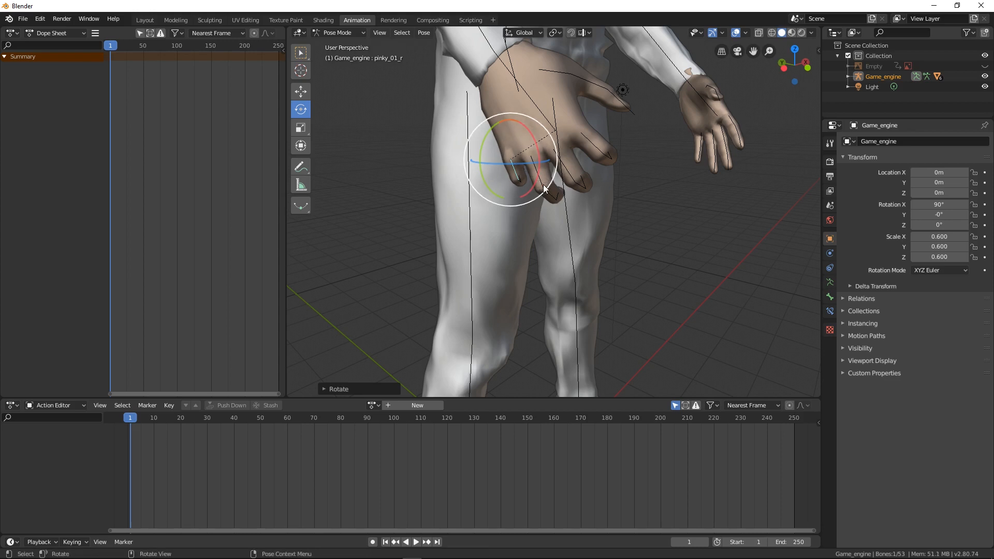
- Reselect ring_01_r and readjust its rotation to refine the spacing between the right ring finger and the neighbouring fingers
left_click(564, 235)
left_click(542, 186)
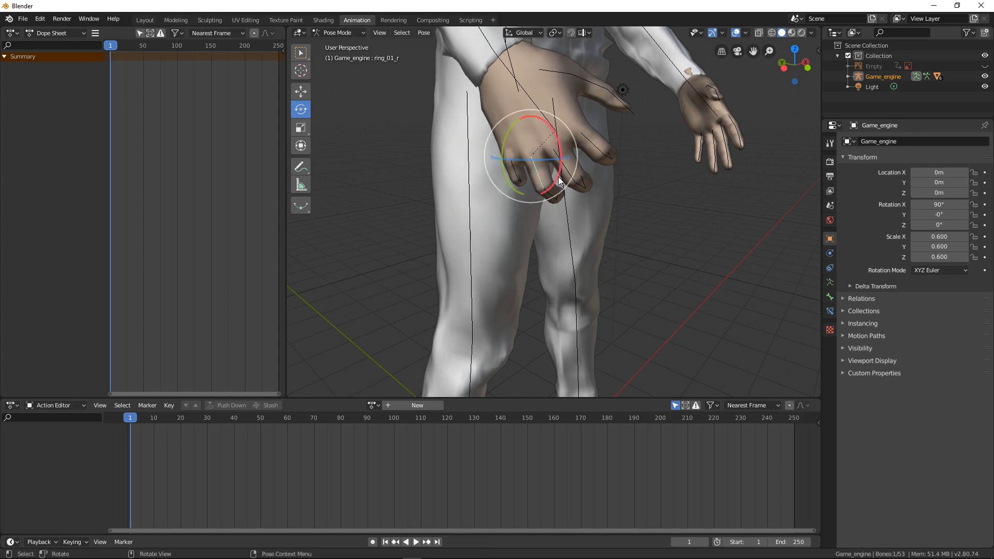
left_click_drag(573, 179, 507, 181)
- Bend the tip of the right thumb downward by rotating thumb_03_r about 40 degrees
middle_click_drag(588, 175, 647, 102)
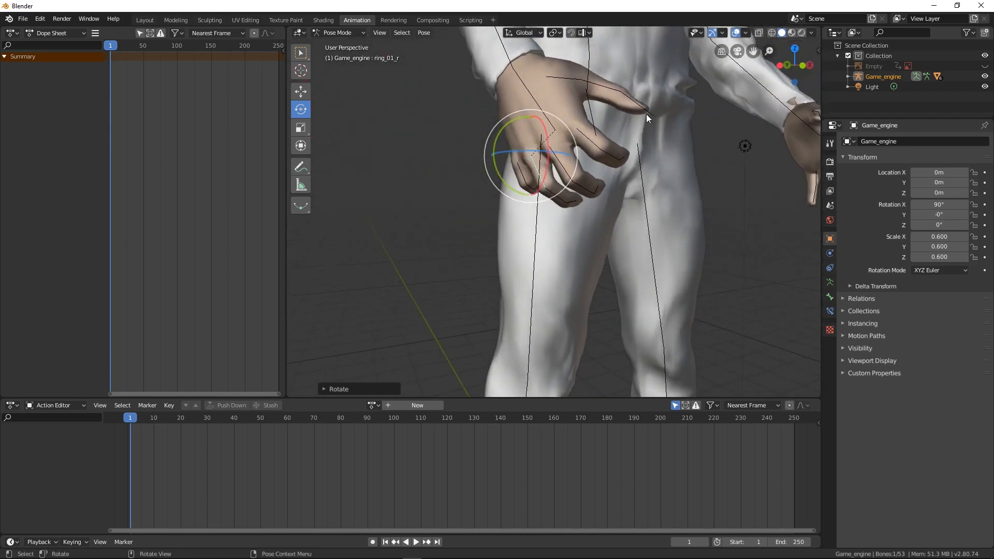
left_click(649, 111)
key("r")
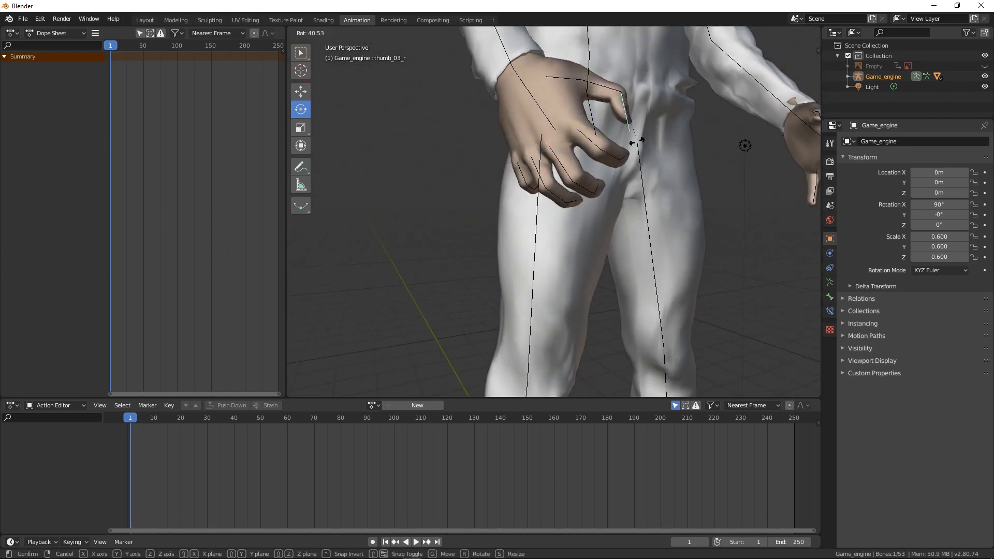
left_click(642, 141)
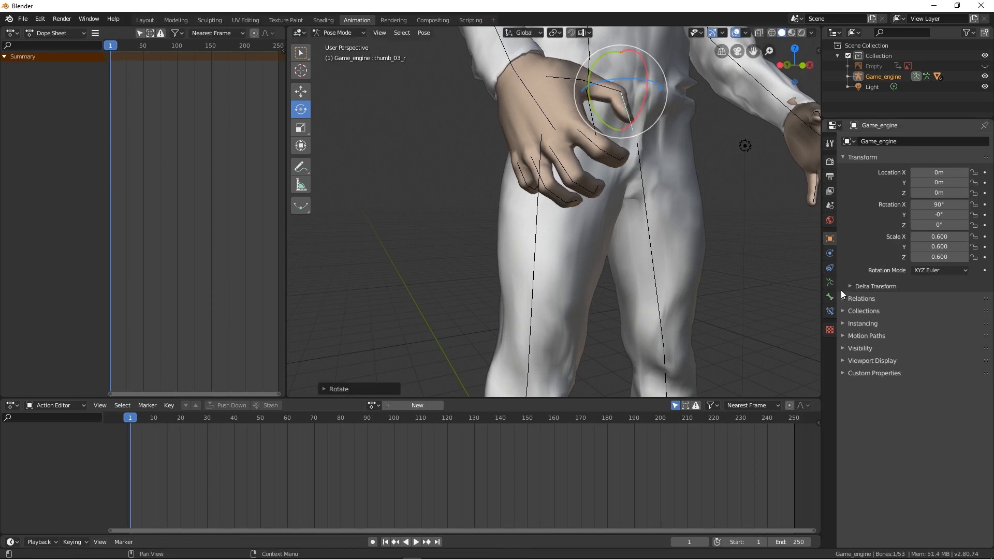
- Add an Inverse Kinematics constraint with chain length 3 to thumb_03_r and move the bone to bring the thumb toward the fingers
left_click(829, 310)
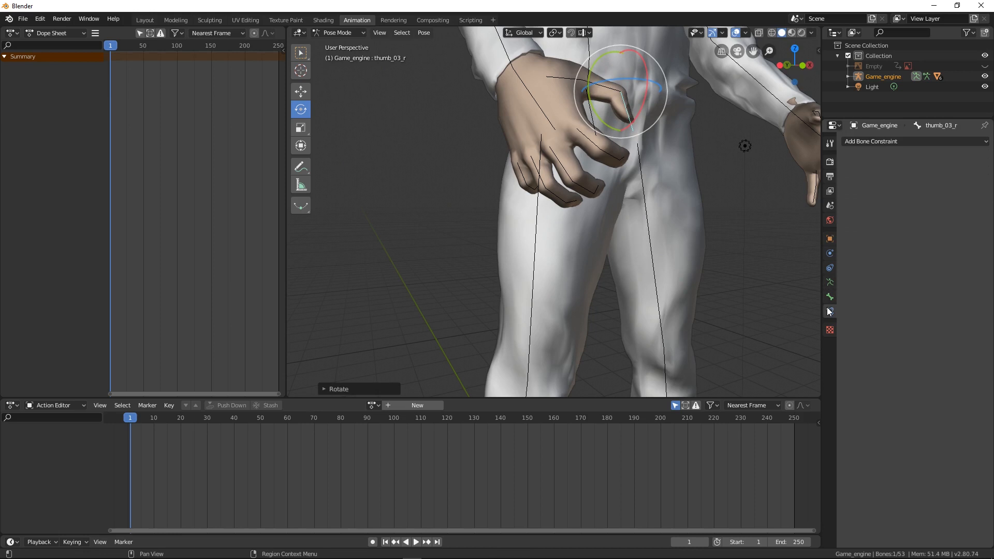
left_click(907, 141)
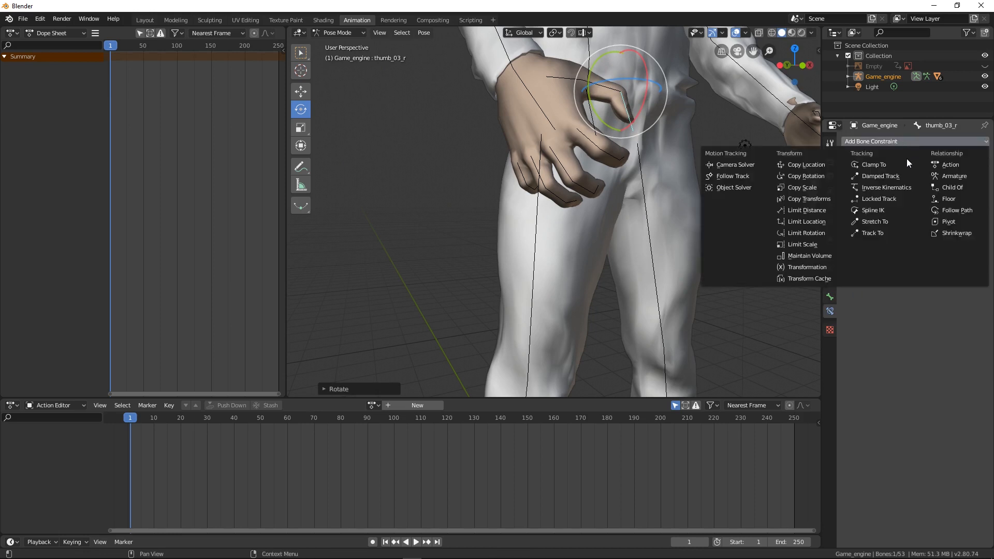
left_click(886, 188)
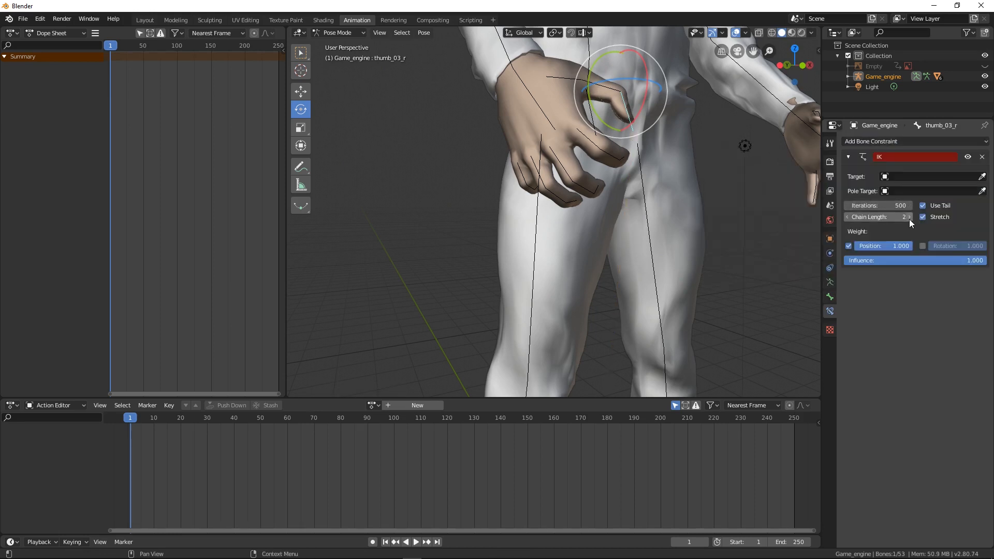
left_click(909, 217)
key("g")
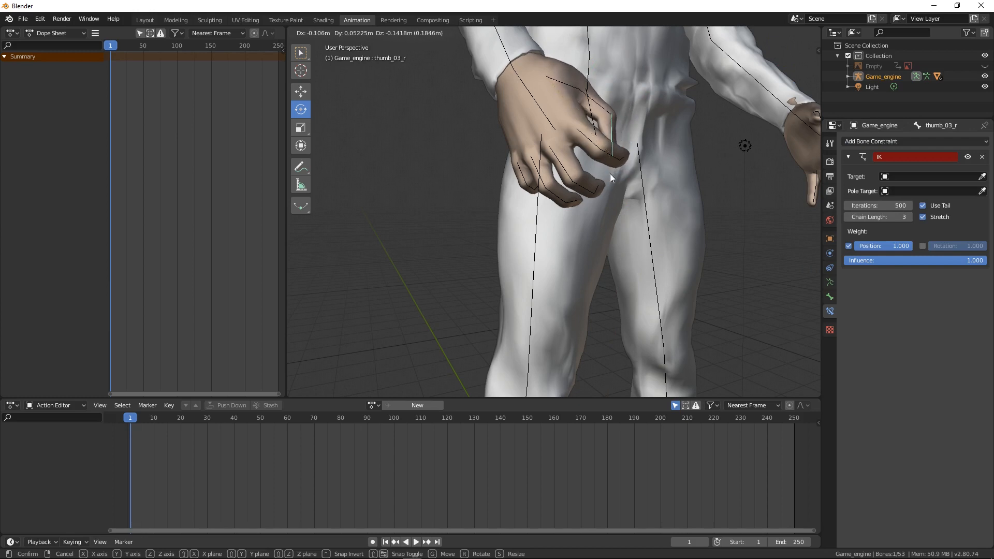
left_click(610, 173)
- Select the right thumb's base bone thumb_01_r and rotate it to adjust the thumb's angle against the hand
middle_click_drag(610, 173, 580, 168)
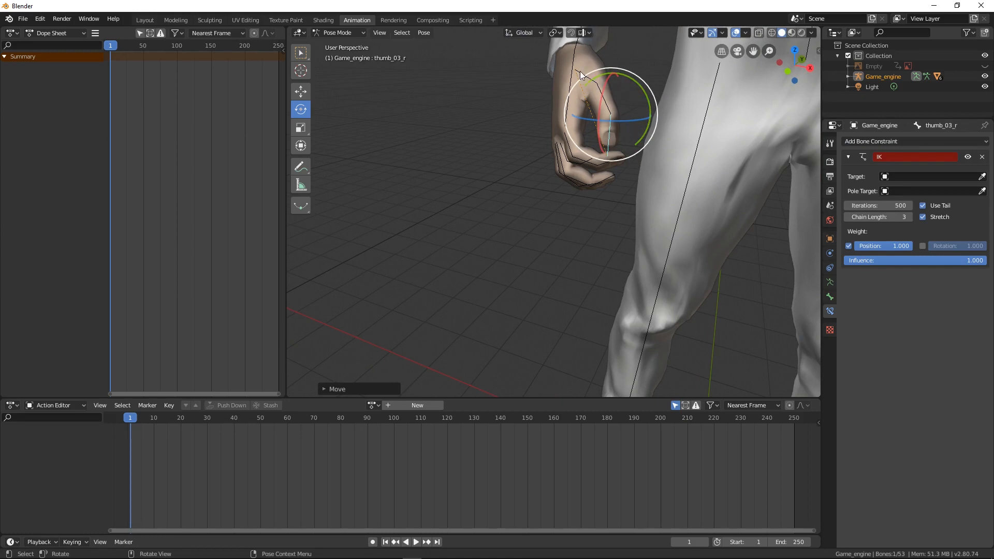
left_click_drag(581, 75, 583, 81)
middle_click_drag(582, 82, 623, 120)
left_click(584, 64)
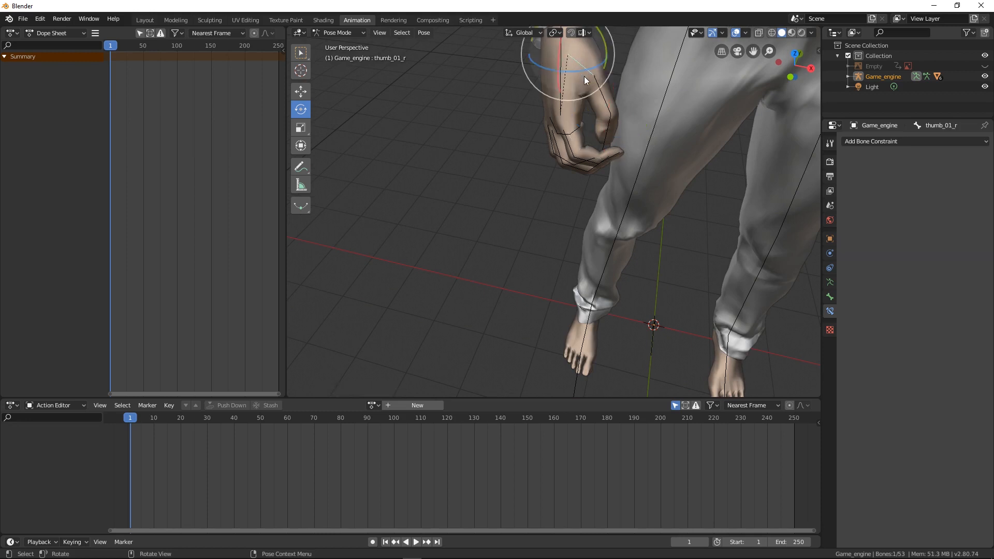
left_click_drag(602, 88, 617, 118)
- Rotate the right thumb's middle bone thumb_02_r slightly and check the relaxed hand from several angles
left_click(598, 94)
middle_click_drag(642, 181, 548, 116)
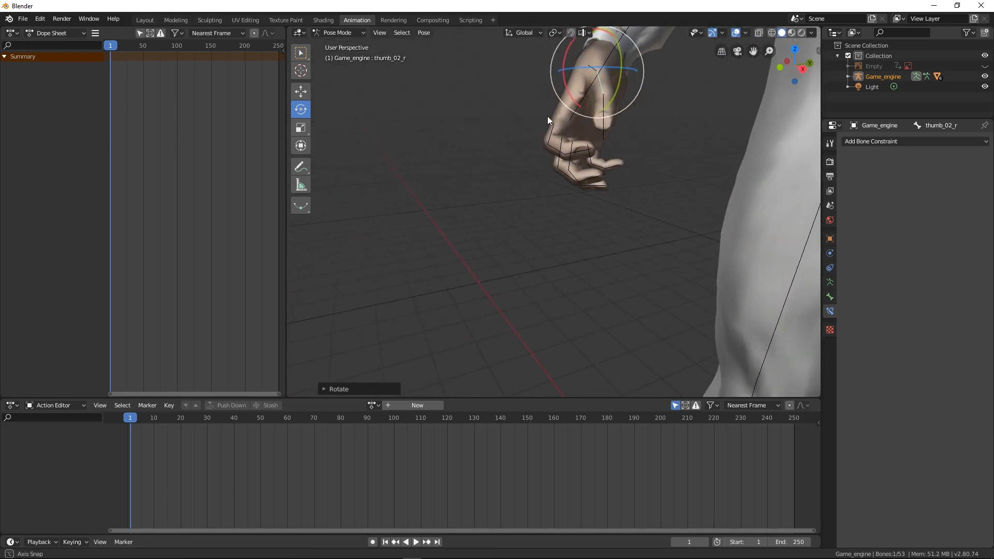
left_click_drag(646, 83, 642, 89)
middle_click_drag(642, 89, 697, 99)
middle_click_drag(626, 104, 682, 158)
- Select the left index fingertip bone index_03_l and move it about 0.07 m toward the palm to curl the finger
scroll(681, 159, "down", 4)
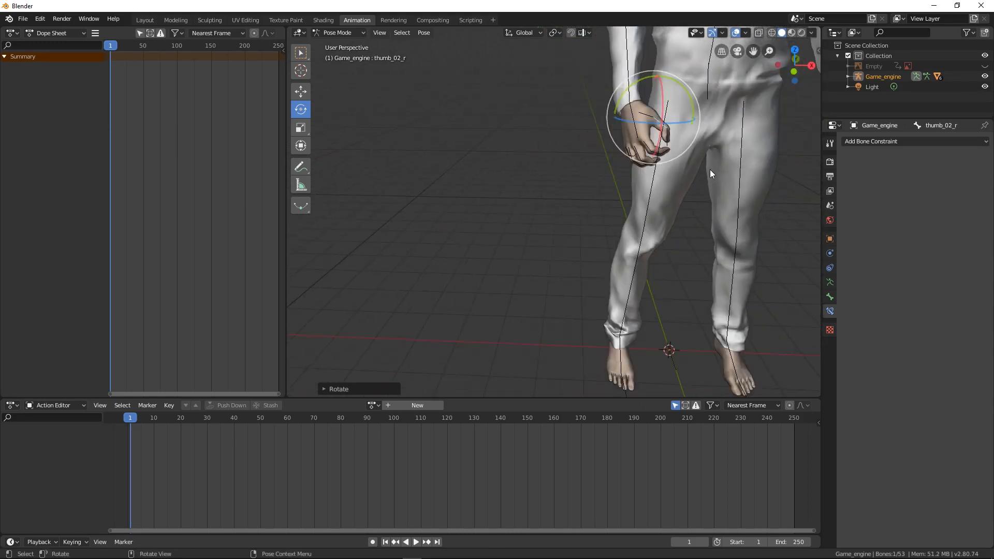
middle_click_drag(779, 157, 576, 187)
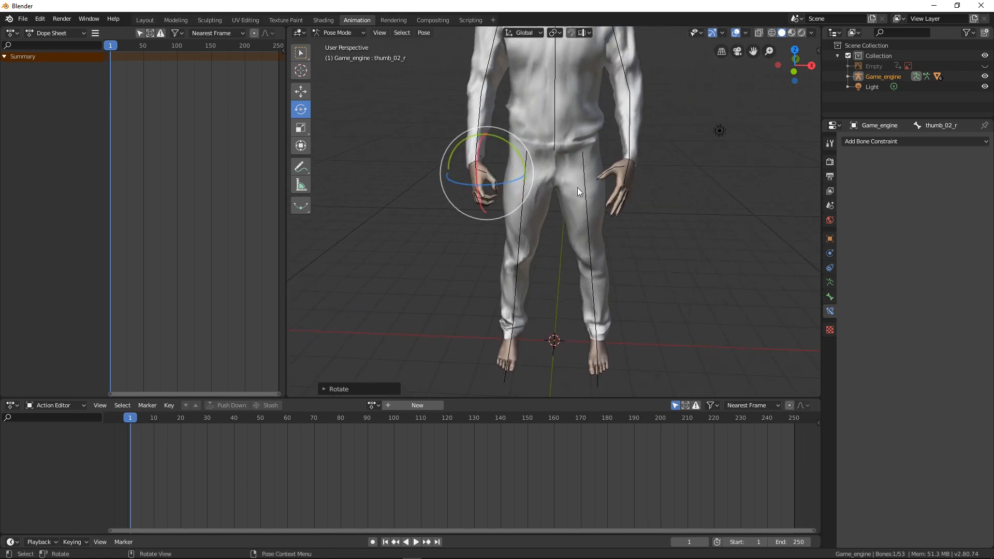
scroll(613, 169, "up", 2)
scroll(627, 164, "up", 1)
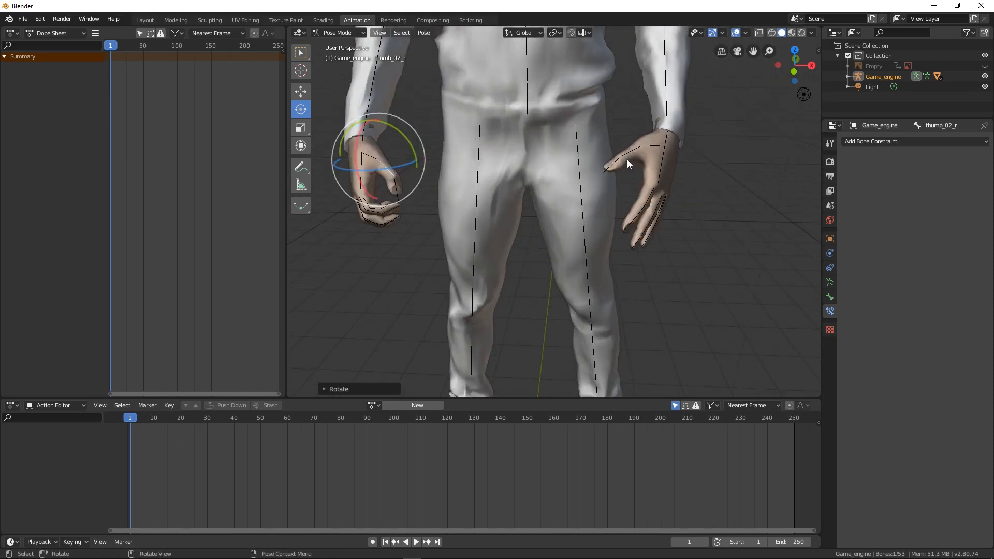
left_click(631, 222)
mouse_move(631, 221)
middle_mouse_down()
mouse_move(661, 232)
mouse_move(641, 226)
middle_mouse_up()
scroll(642, 215, "up", 3)
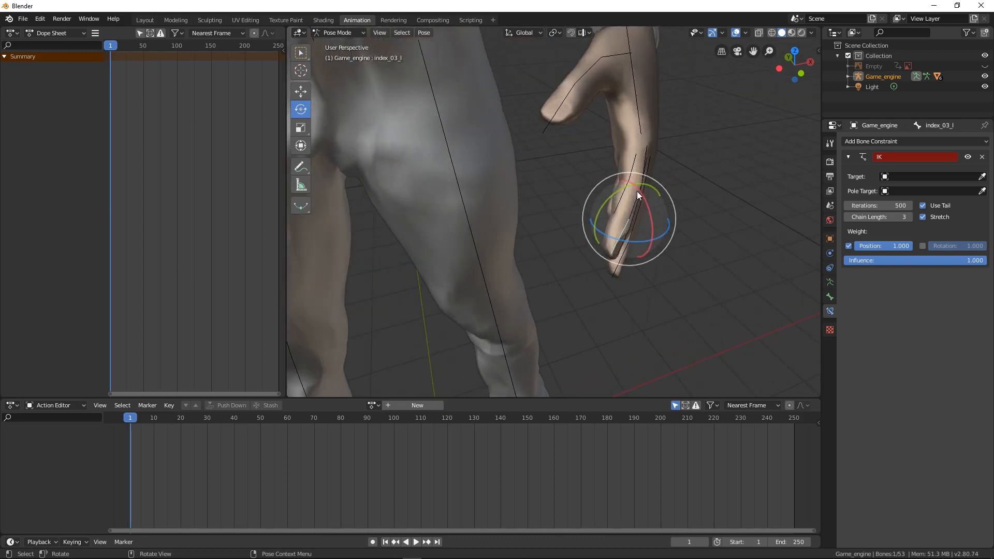
key("g")
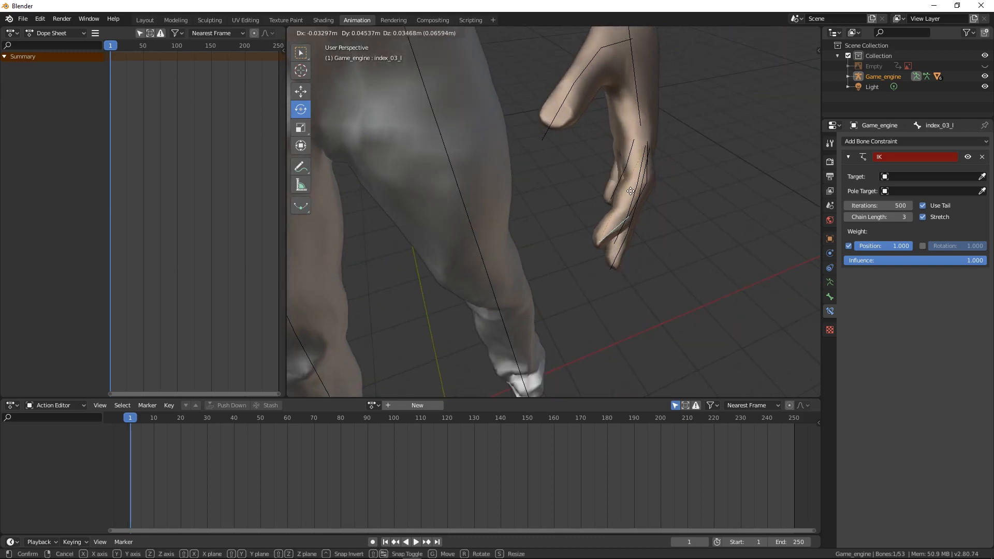
left_click(632, 217)
left_click_drag(618, 258, 616, 259)
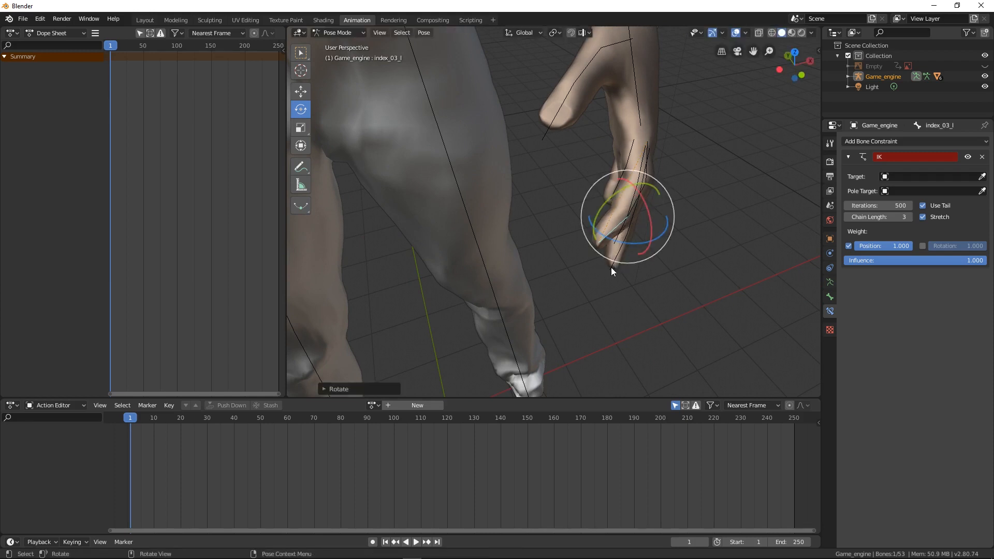
- Curl the left middle finger by moving its tip bone middle_03_l about 0.09 m toward the palm
left_click(612, 270)
key("g")
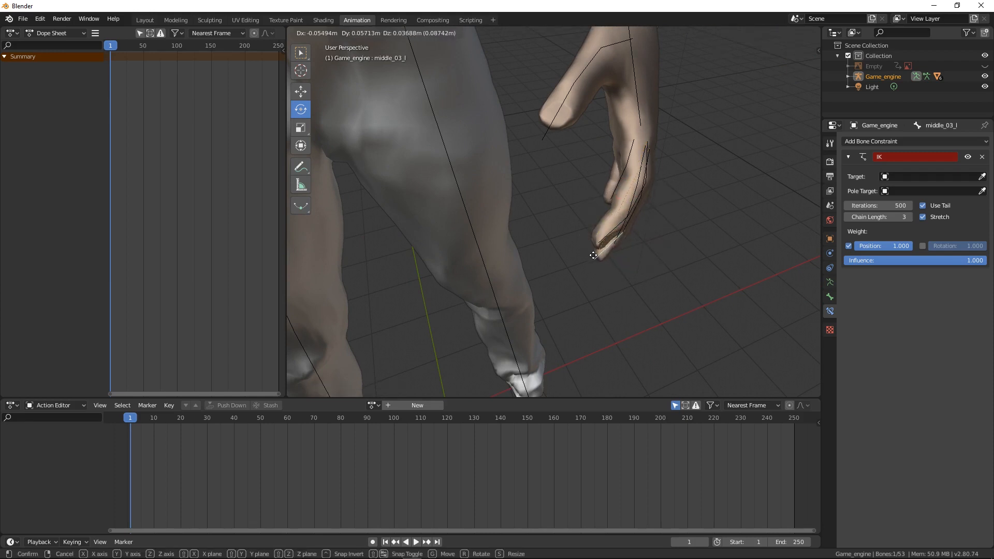
left_click(587, 254)
- Curl the left ring finger by moving its tip bone ring_03_l about 0.09 m, in line with the middle finger
middle_click_drag(587, 254, 580, 263)
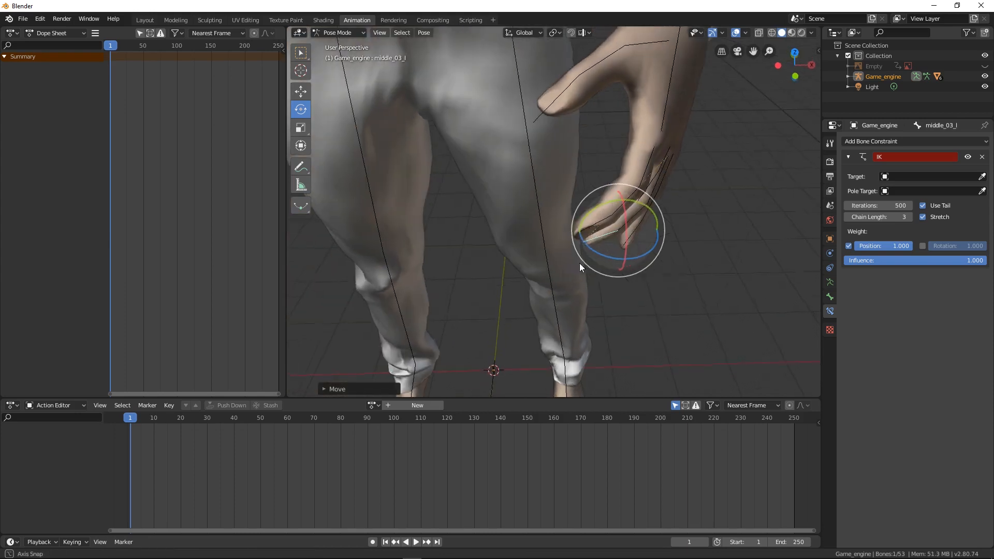
left_click(645, 239)
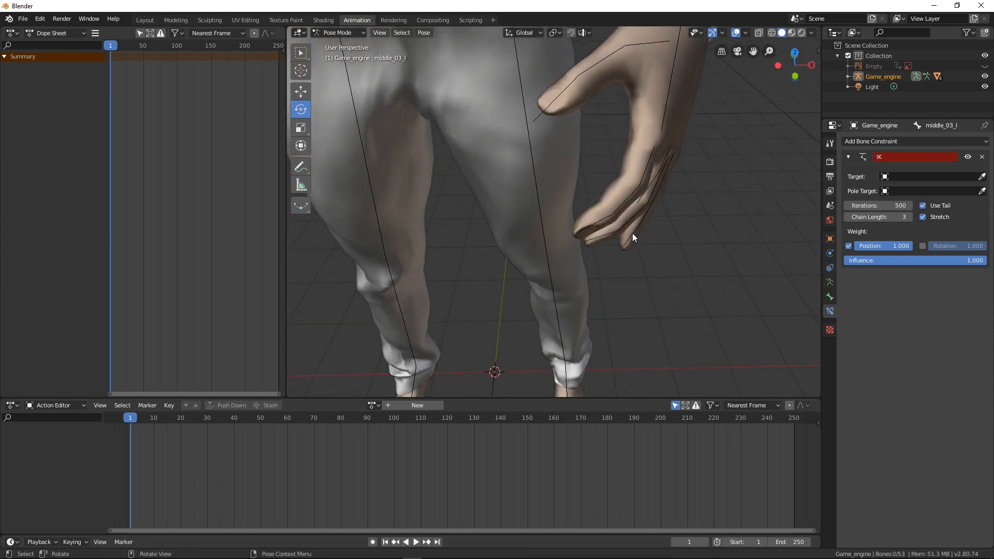
left_click(632, 233)
key("g")
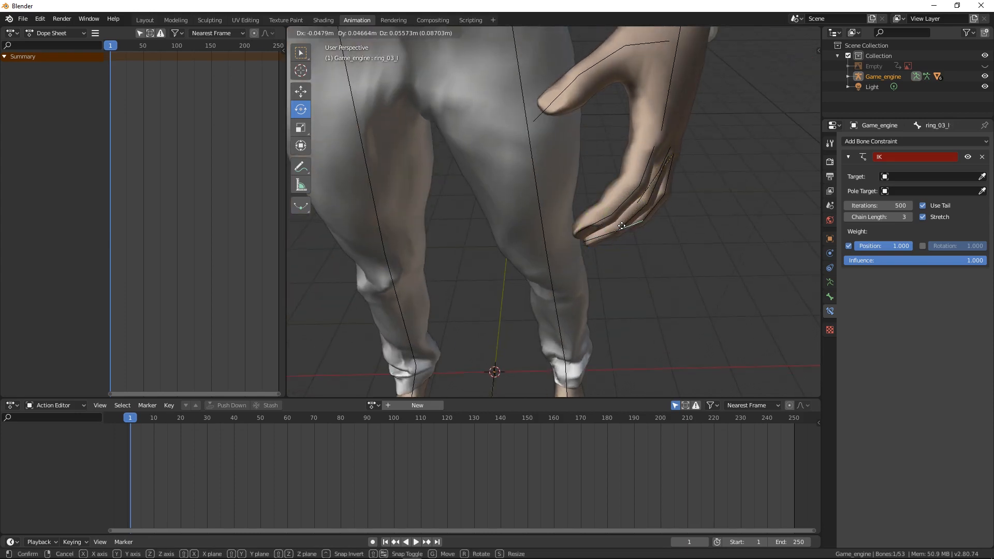
left_click(644, 245)
- Select the left little finger's tip bone pinky_03_l and move it to curl the finger like its neighbours
middle_click_drag(642, 242, 714, 211)
left_click(668, 216)
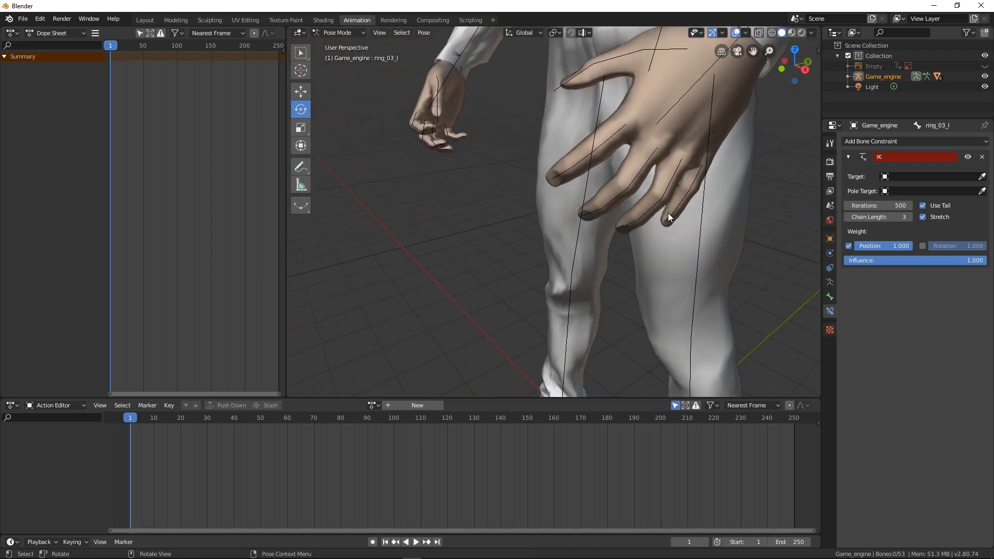
left_click(671, 216)
middle_click_drag(617, 227, 698, 251)
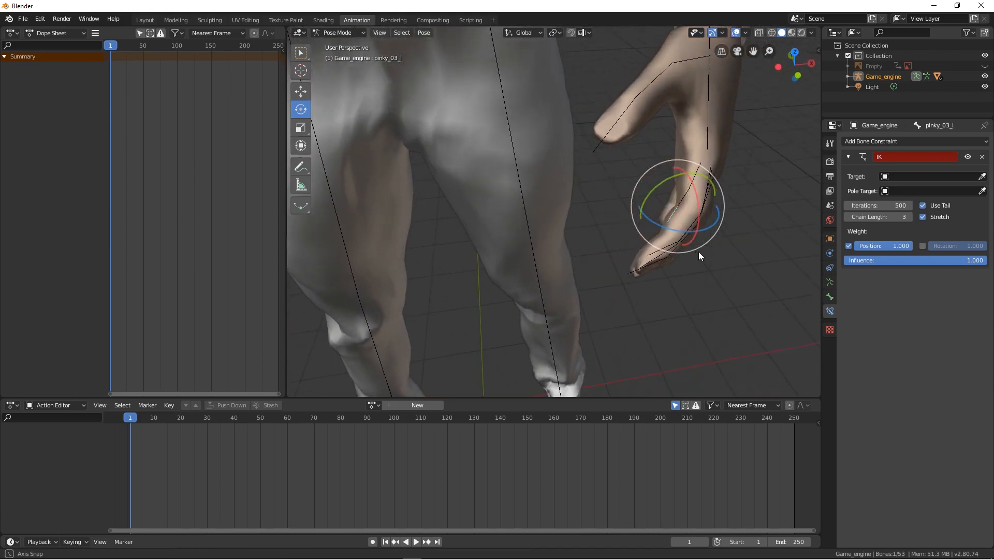
key("g")
left_click(709, 189)
- Rotate the left little finger's base bone pinky_01_l to bring the finger closer to the ring finger
middle_click_drag(710, 189, 600, 198)
left_click(750, 203)
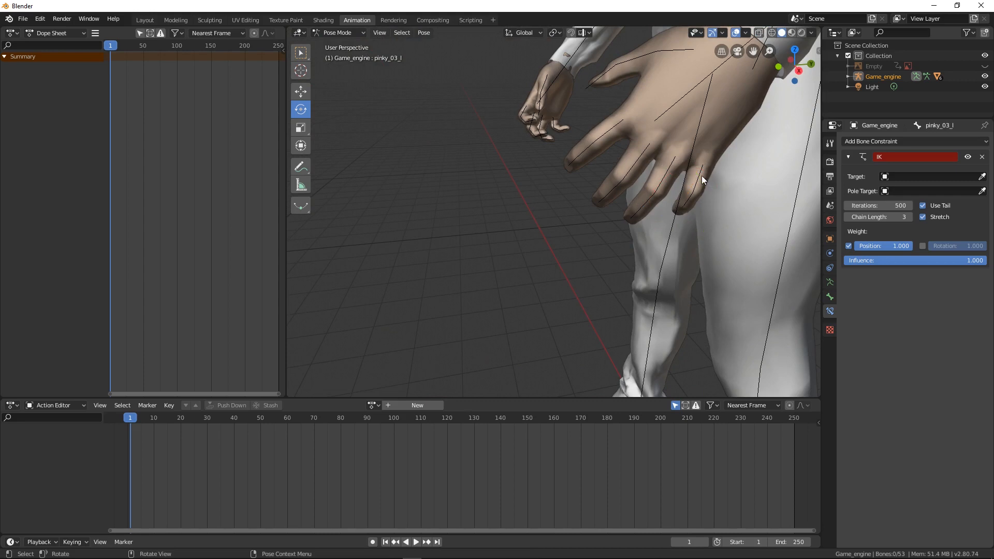
left_click(698, 175)
left_click_drag(729, 200, 694, 195)
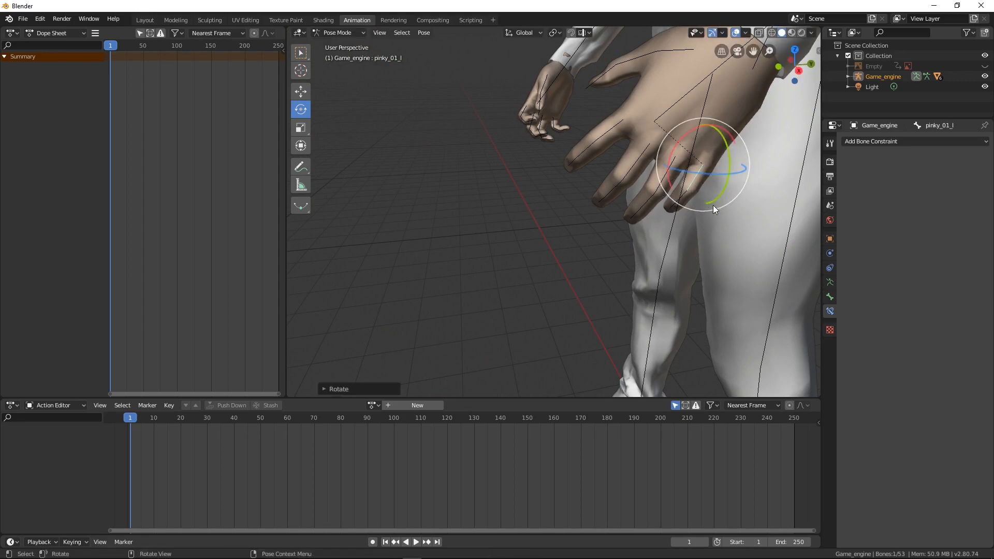
- Rotate the left index finger's base bone index_01_l slightly to bring the finger closer to the middle finger
left_click(629, 175)
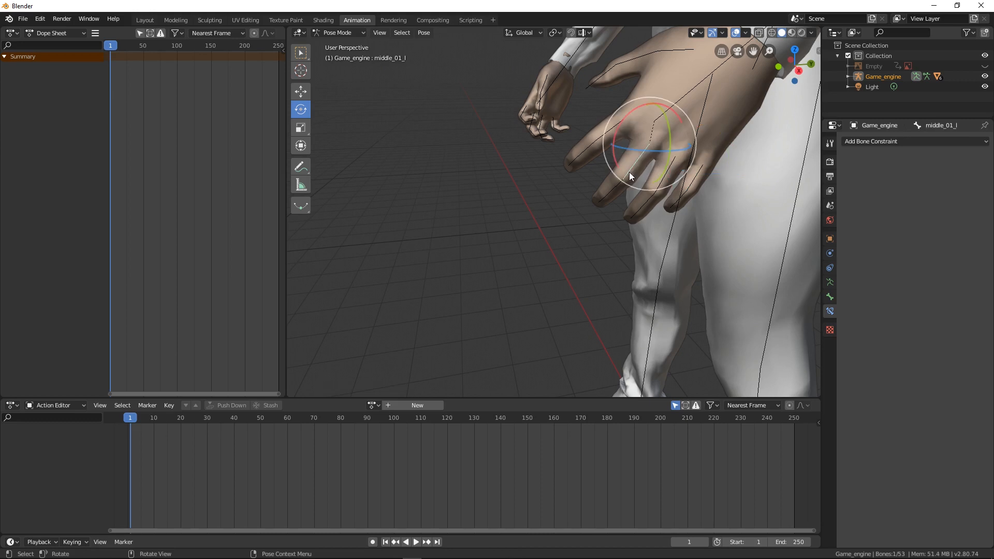
left_click(600, 140)
left_click(598, 139)
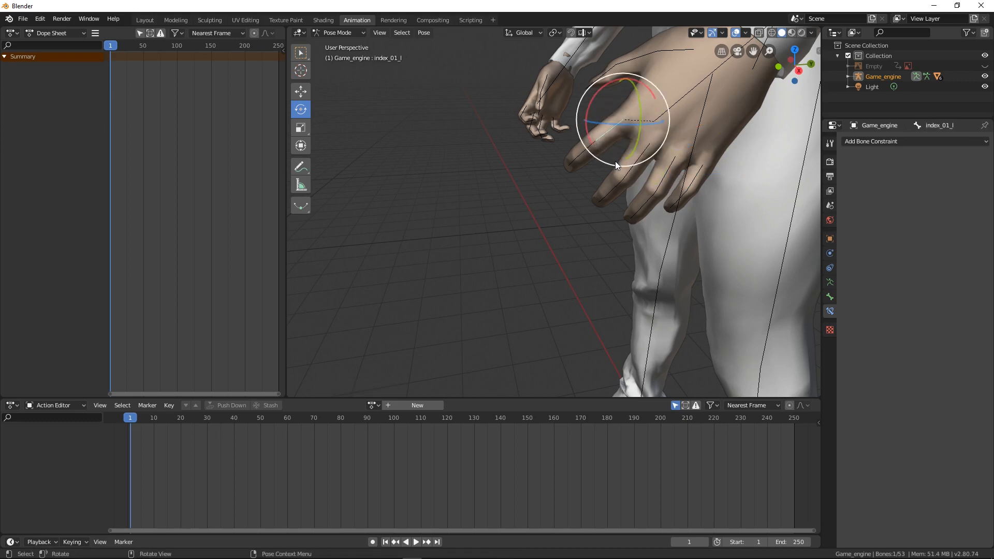
left_click_drag(615, 165, 627, 166)
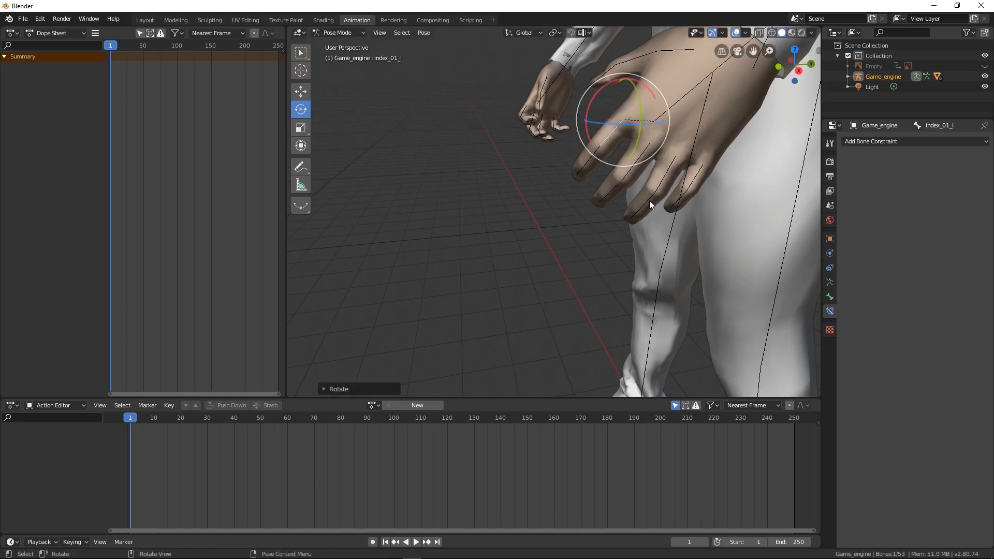
- Rotate the base bone of the right hand's little finger (pinky_01_r) to adjust its curl
scroll(636, 206, "down", 10)
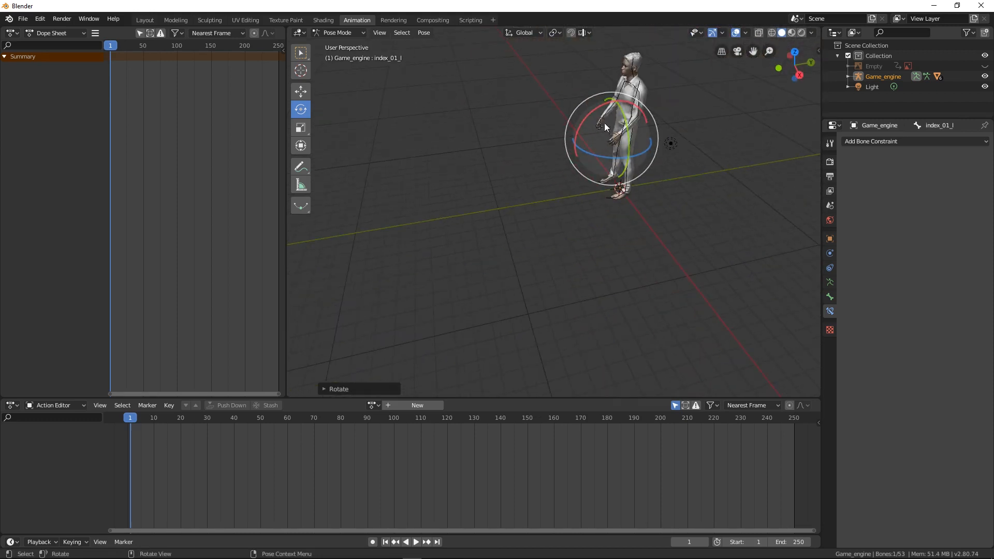
middle_click_drag(604, 122, 586, 139)
scroll(585, 139, "up", 6)
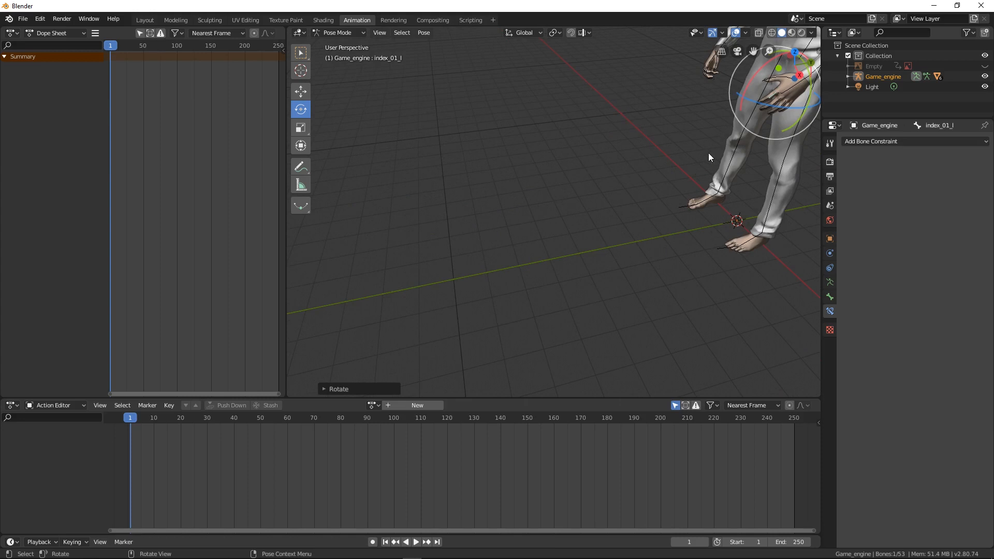
middle_click_drag(713, 154, 589, 232, "shift")
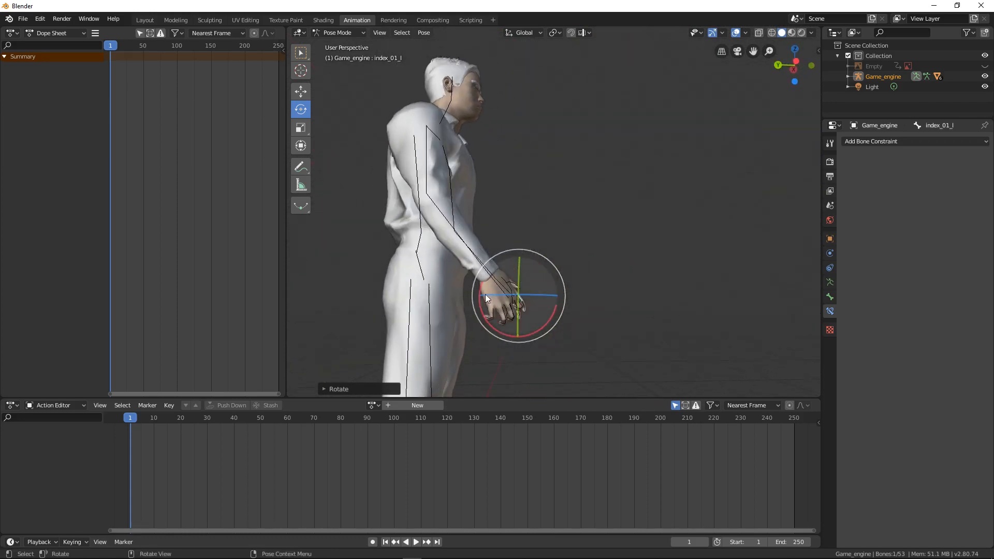
scroll(470, 300, "up", 4)
scroll(468, 300, "up", 1)
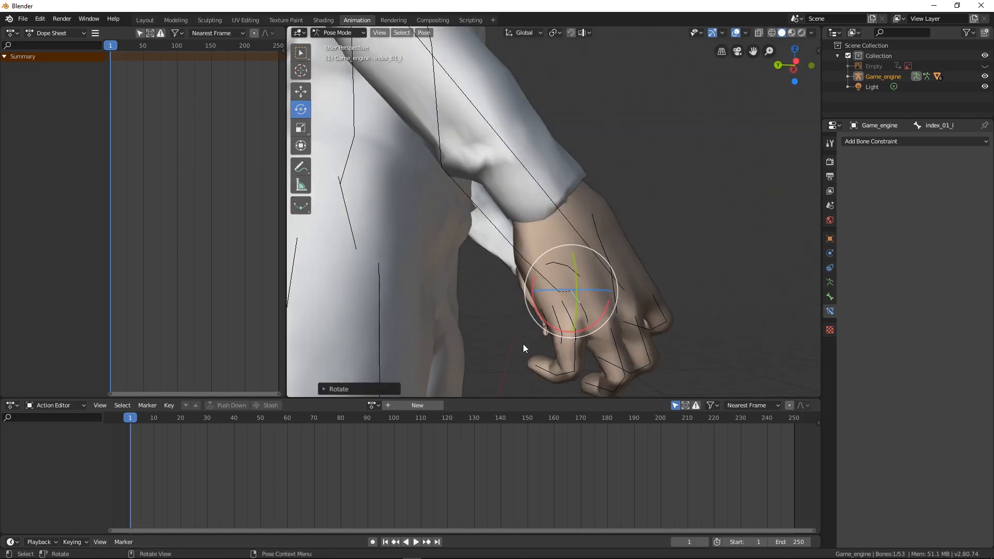
left_click(574, 354)
middle_click_drag(573, 354, 545, 303)
left_click_drag(608, 377, 617, 361)
left_click(620, 356)
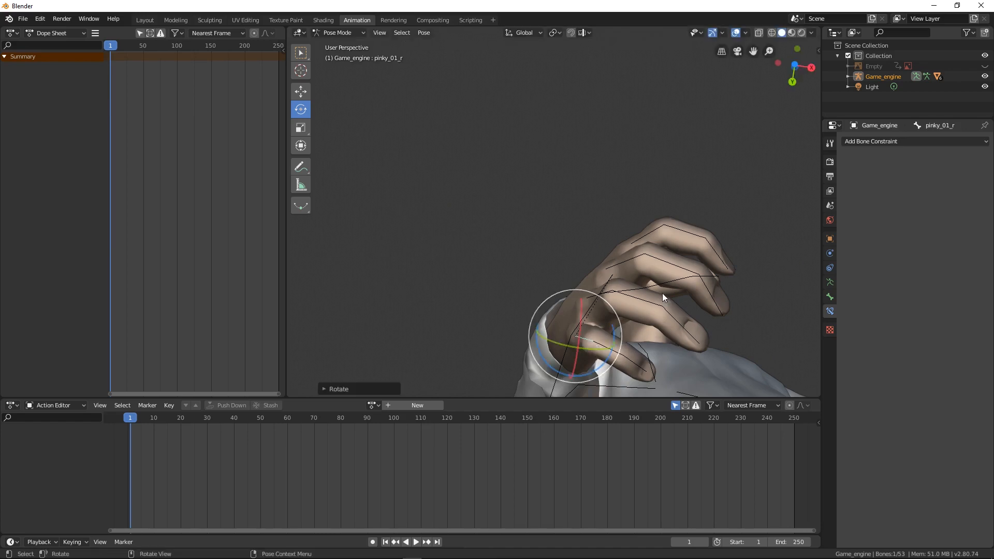
- Adjust the right hand's orientation with a slight trackball rotation of the hand_r bone
middle_click_drag(663, 293, 610, 253)
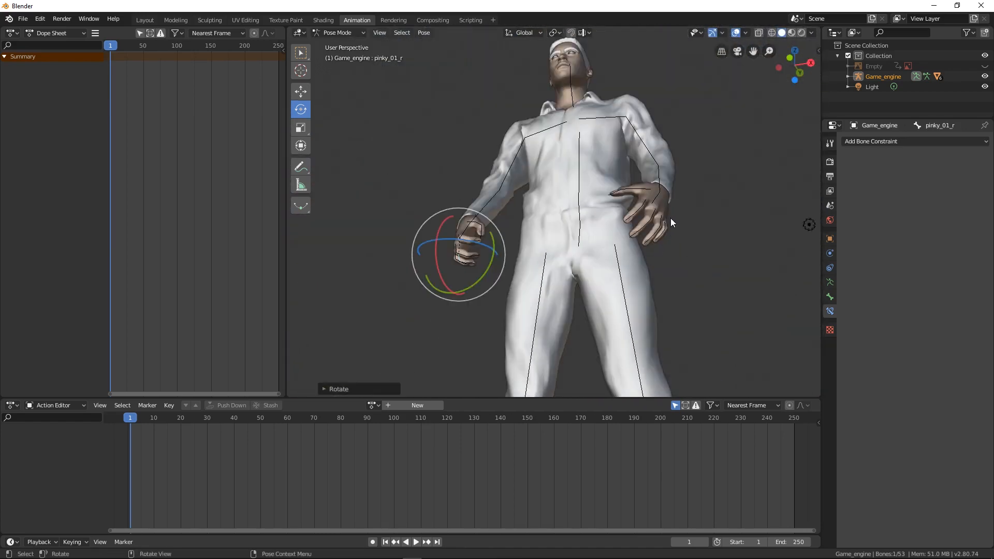
middle_click_drag(670, 218, 626, 281)
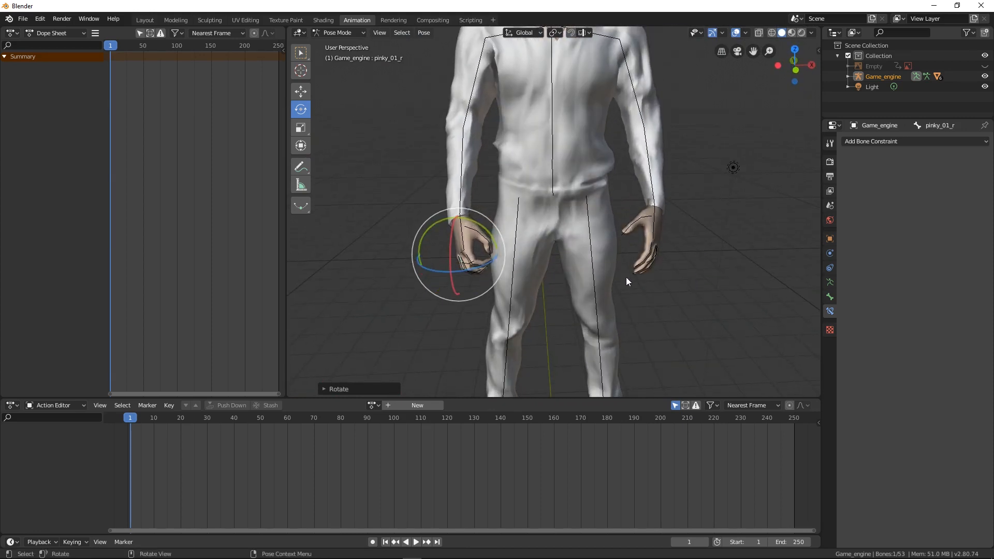
left_click(462, 236)
left_click(395, 221)
left_click(462, 238)
left_click_drag(487, 223, 480, 219)
middle_click_drag(639, 284, 539, 268)
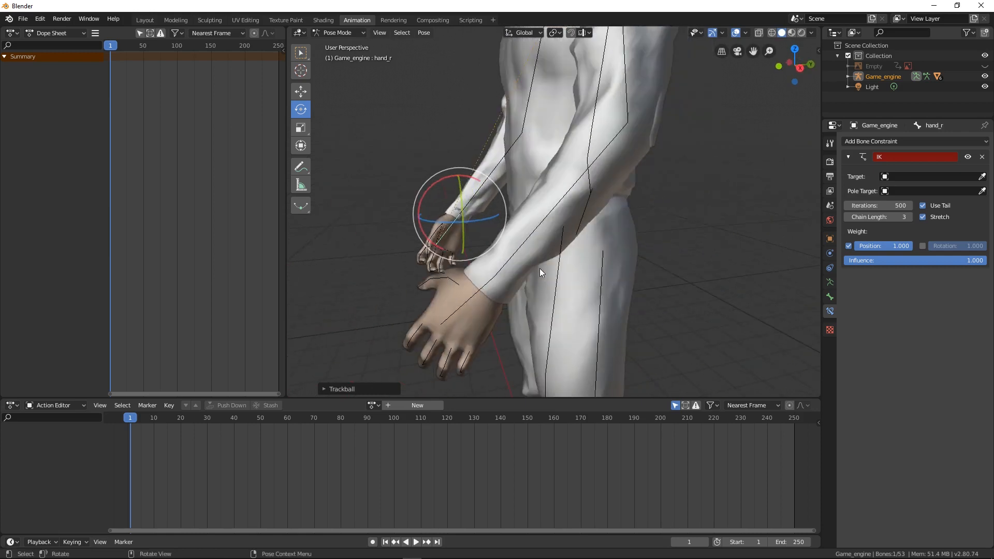
scroll(539, 268, "down", 5)
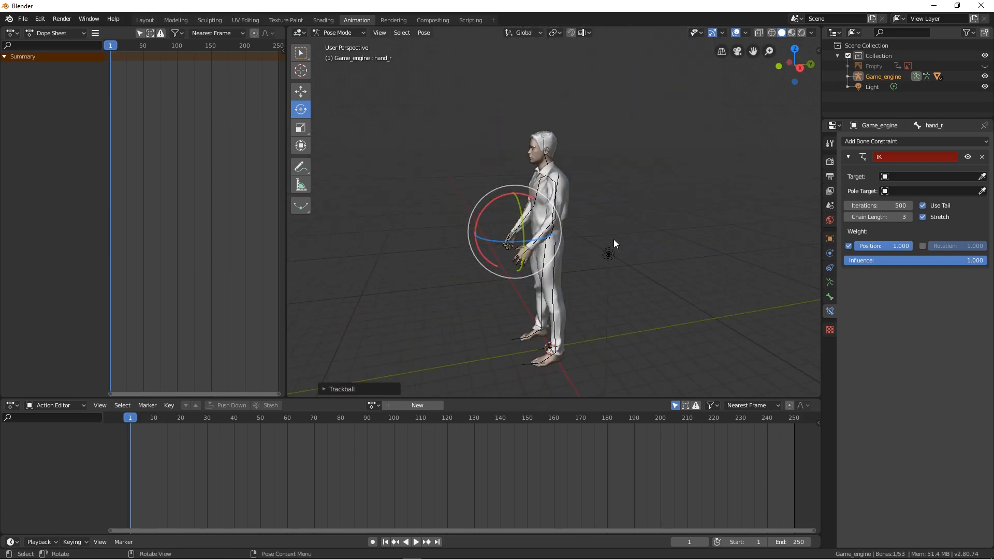
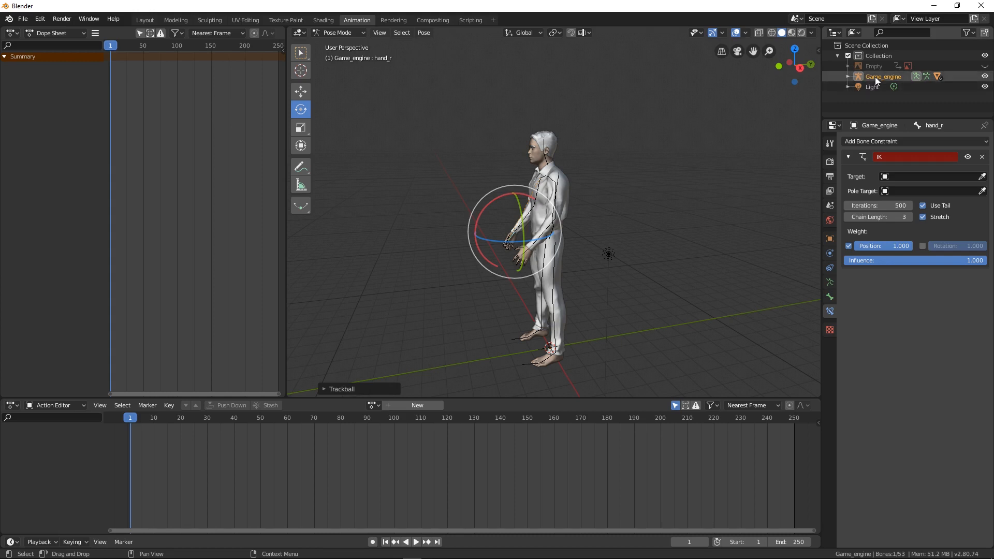
- Rename the Game_engine armature object as PlayerCharacter-Bones
left_click(875, 77)
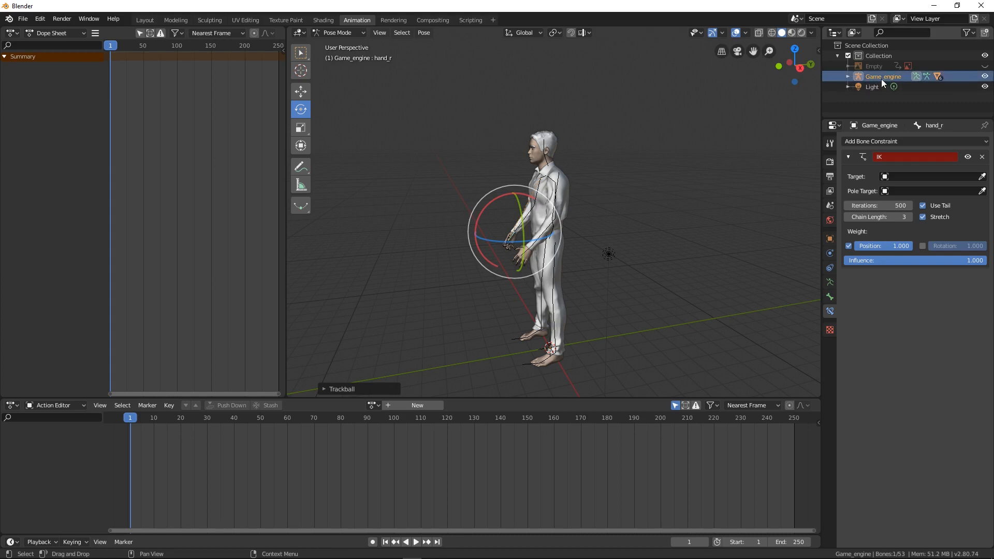
left_click(829, 239)
left_click(910, 139)
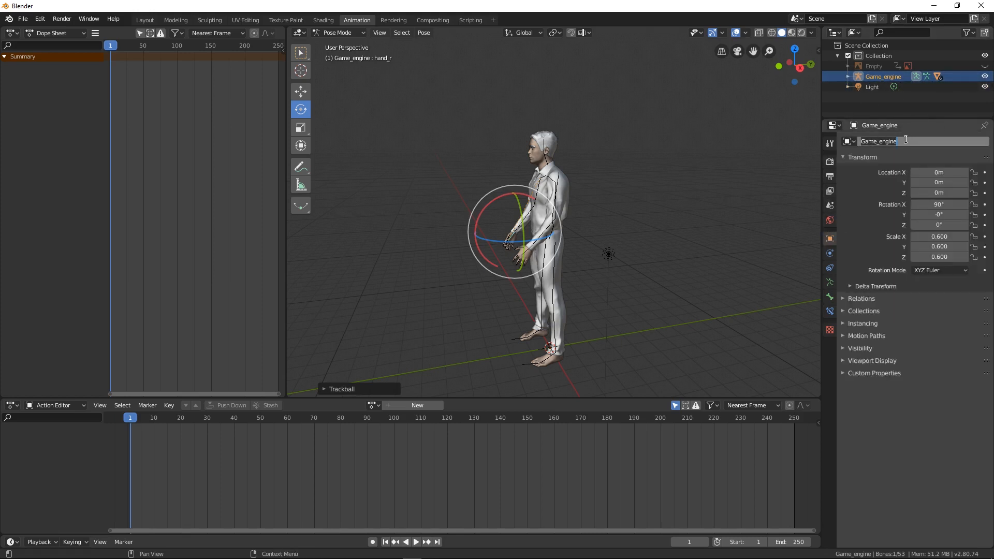
type("PlayerCharacter_Cones")
key("Return")
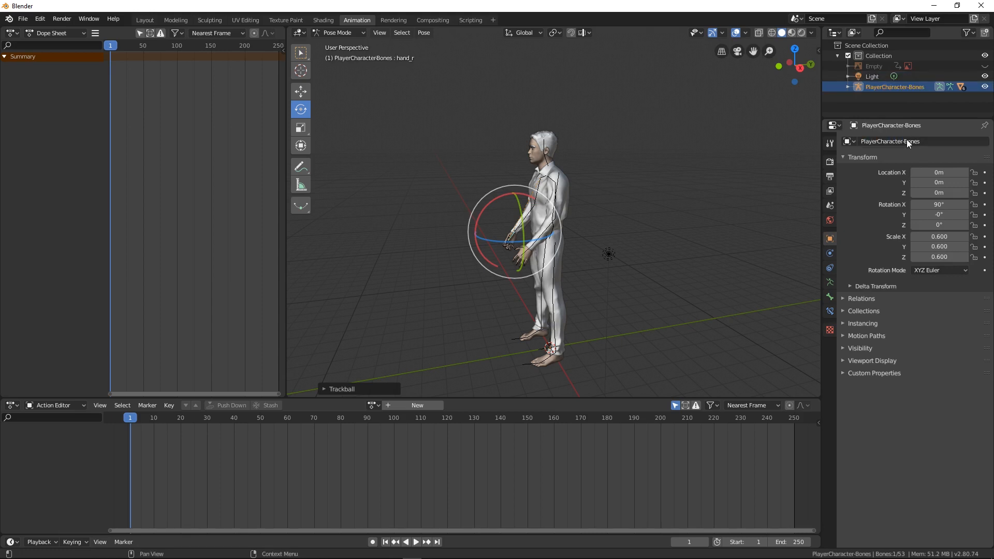
- Examine the child meshes parented under the PlayerCharacter-Bones armature, leaving its hierarchy collapsed
left_click(848, 87)
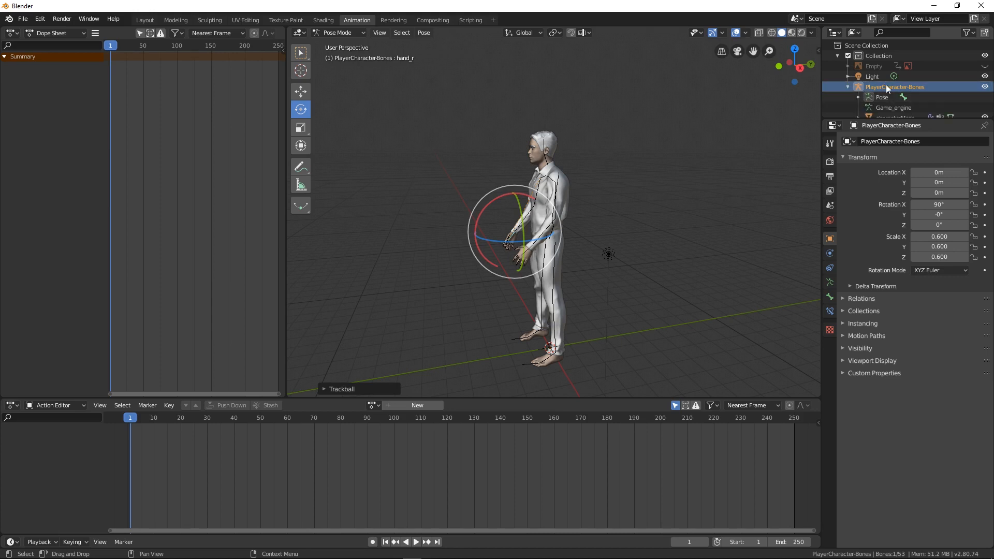
scroll(886, 85, "down", 2)
scroll(885, 103, "up", 4)
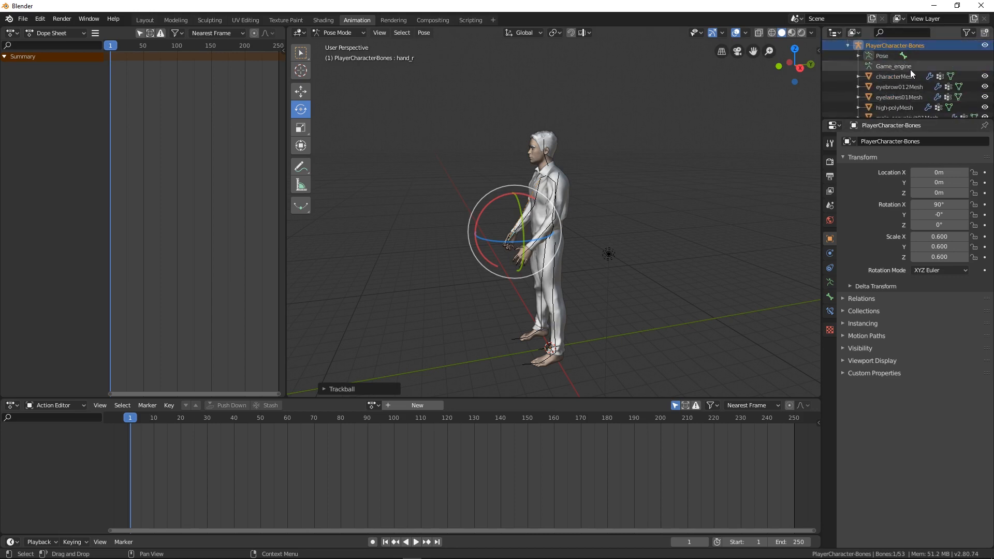
scroll(887, 92, "down", 5)
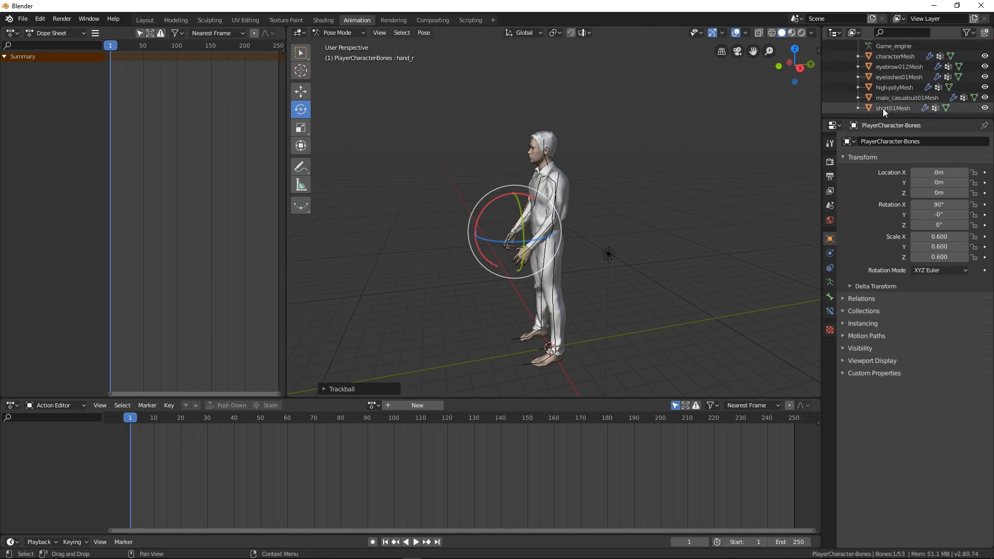
scroll(876, 82, "up", 5)
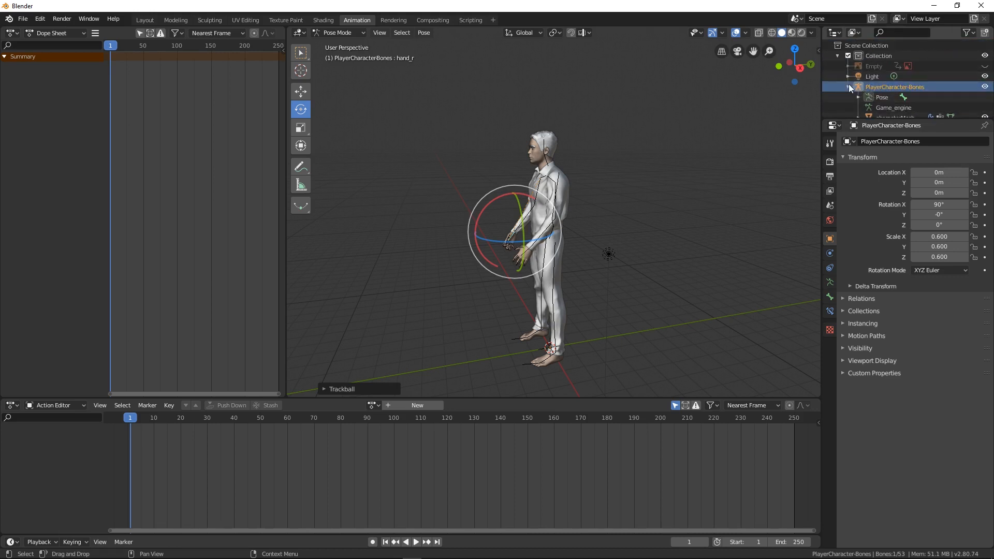
left_click(847, 86)
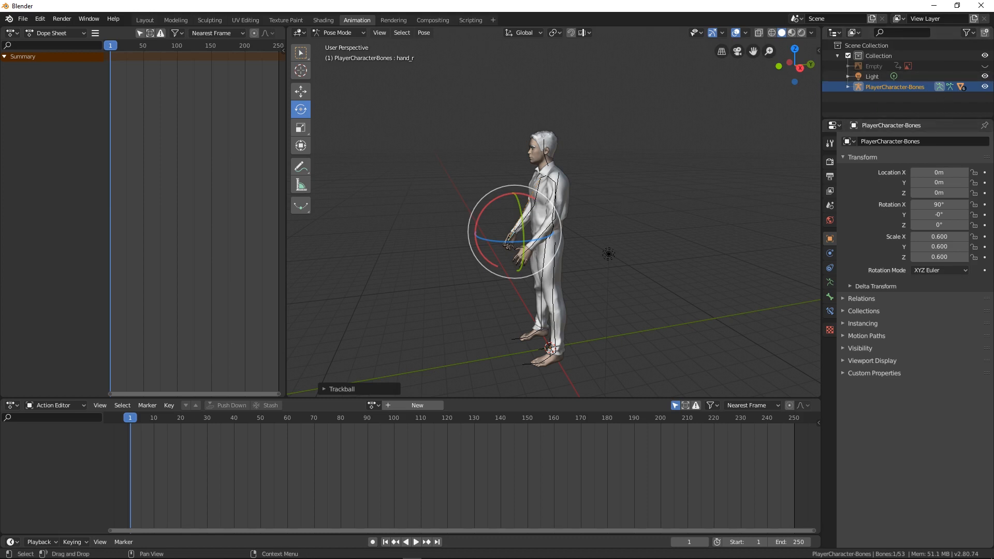
- Show the Empty's run-cycle reference image and frame it beside the character in the right orthographic view
left_click(985, 66)
middle_click_drag(623, 202, 579, 198)
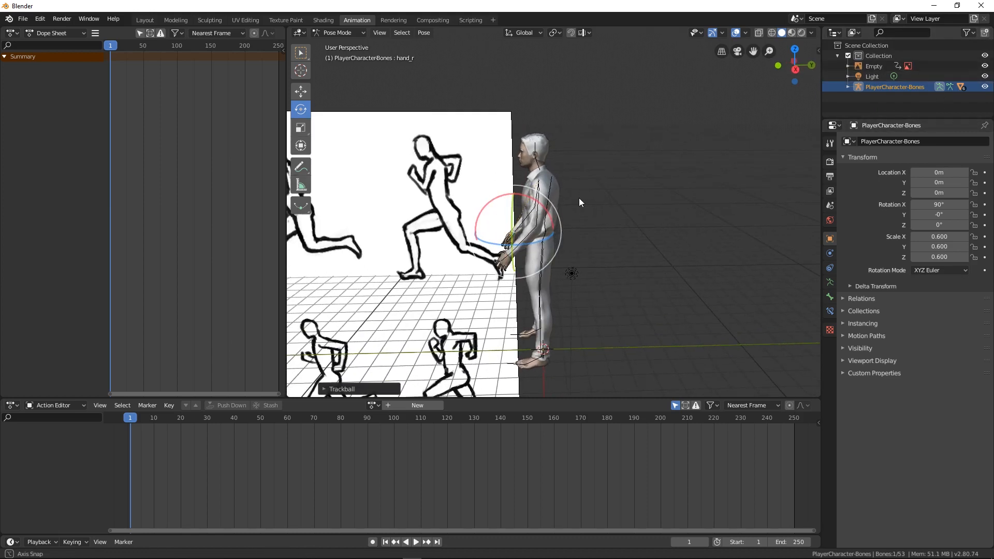
key("KP_3")
scroll(512, 219, "up", 1)
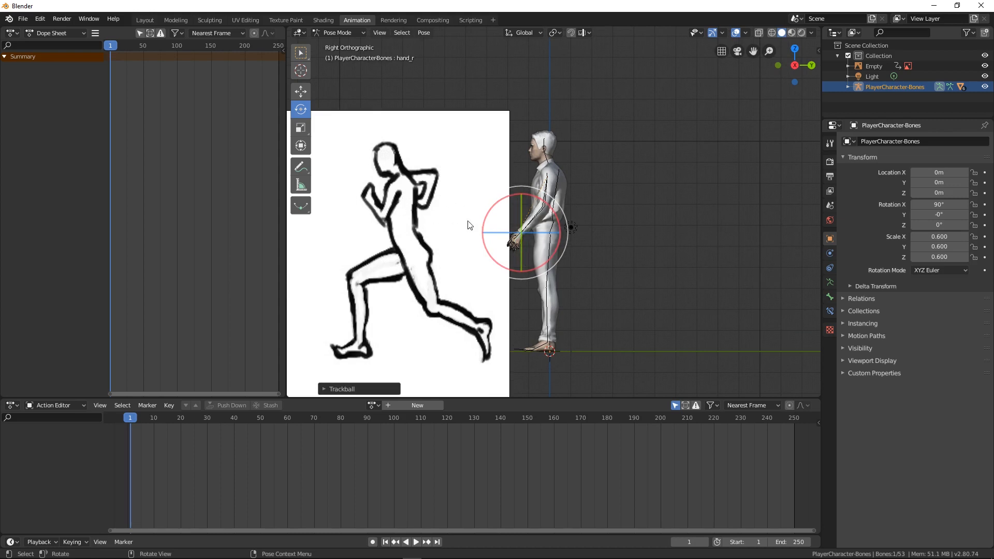
scroll(538, 174, "up", 3)
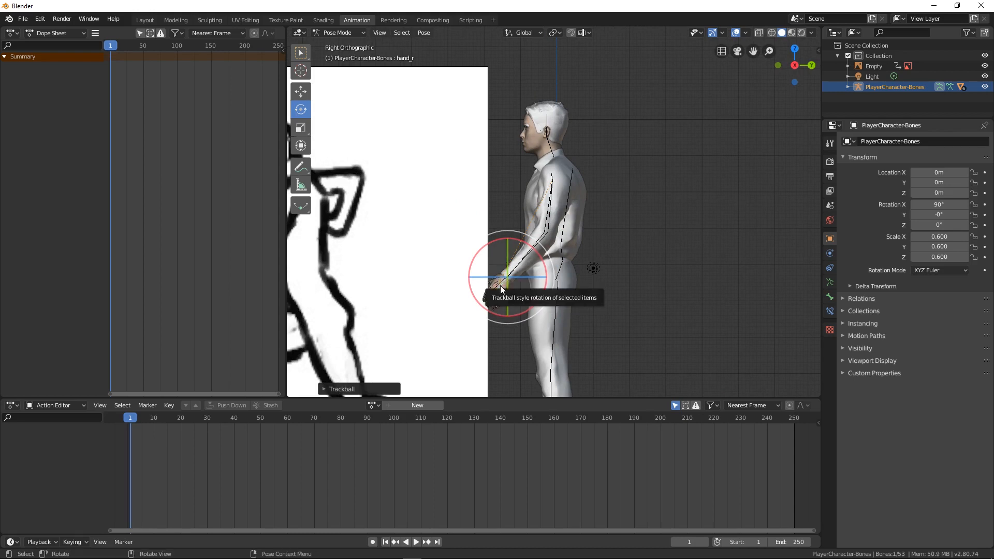
middle_click_drag(389, 277, 513, 257, "shift")
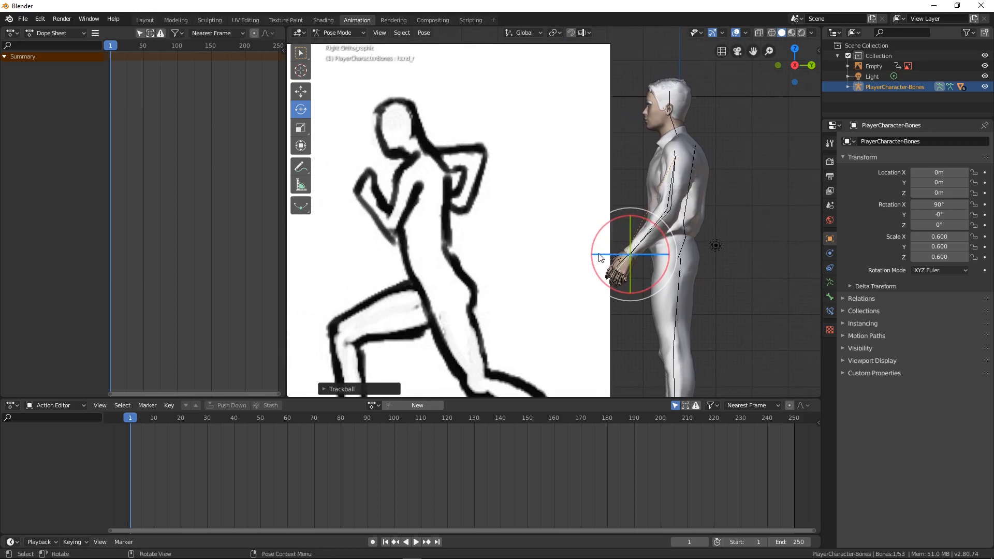
- Swing the right arm behind the torso by moving the hand and rotating the upper arm and forearm to follow the reference runner
key("g")
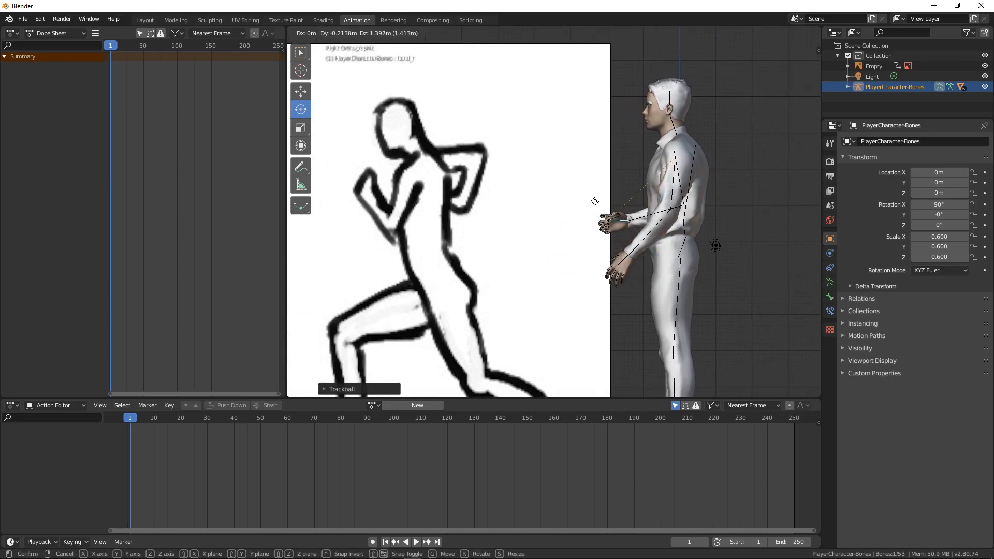
left_click(683, 221)
left_click(704, 170)
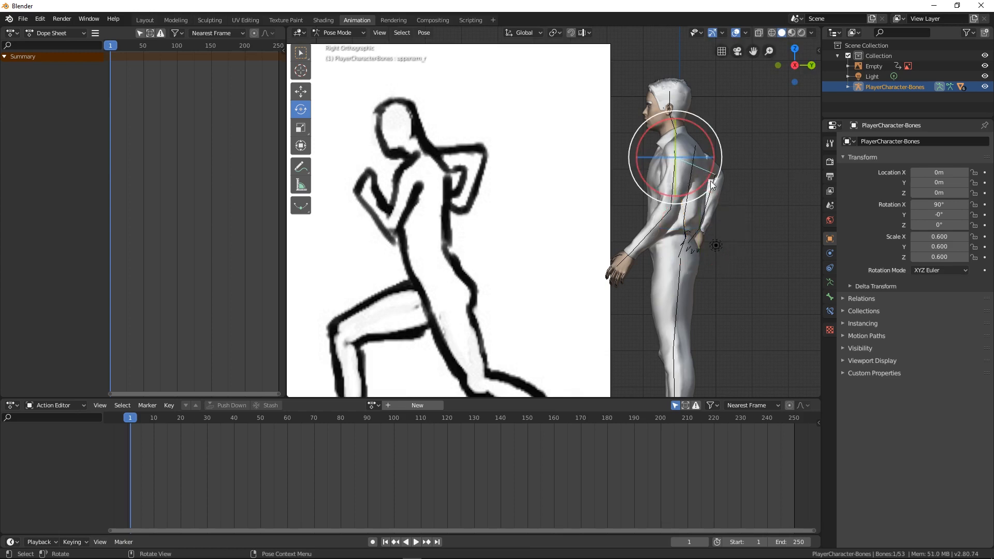
left_click_drag(716, 177, 723, 178)
left_click(722, 179)
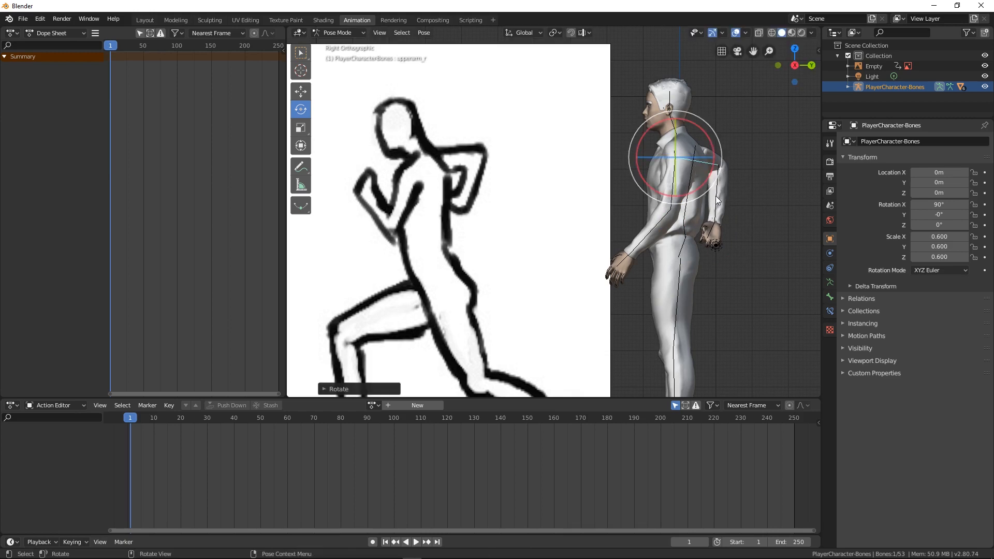
left_click(724, 186)
left_click_drag(748, 202, 741, 203)
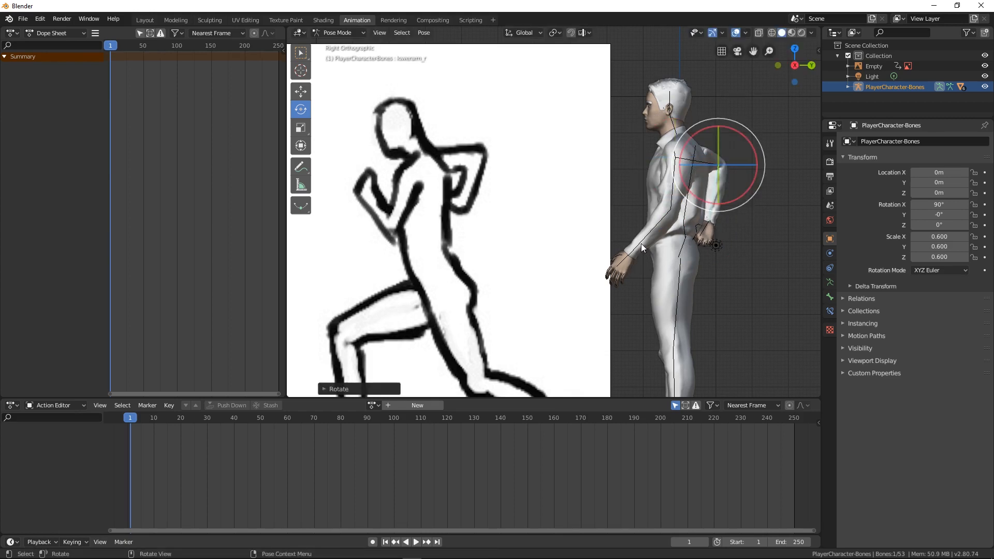
- Rotate the left upper arm forward and bend the left forearm upward in front of the chest, following the reference runner
left_click(673, 202)
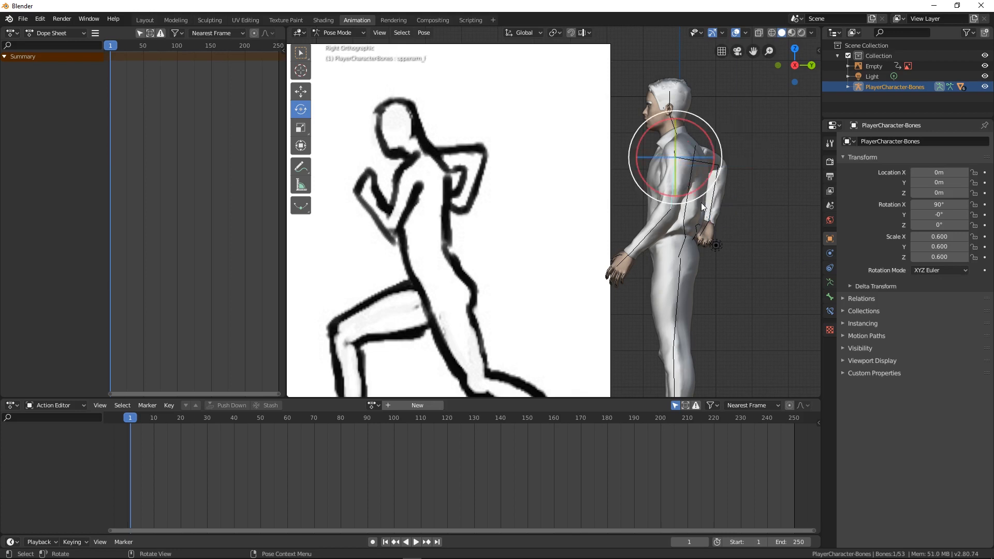
left_click_drag(704, 206, 680, 210)
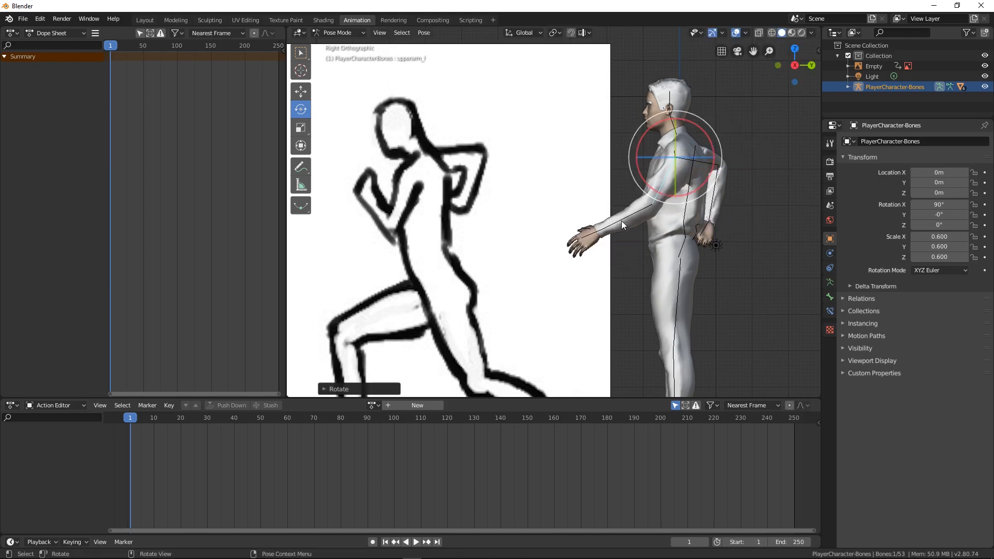
left_click(619, 219)
left_click_drag(666, 247, 630, 219)
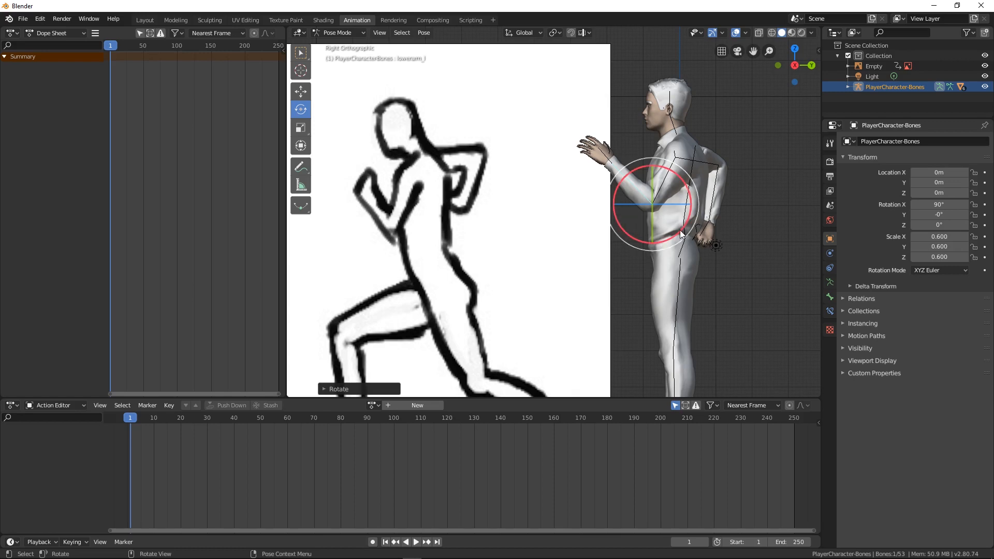
- Rotate the pelvis bone so the character's body leans forward like the reference runner
middle_click_drag(661, 260, 707, 266)
left_click(717, 234)
middle_click_drag(712, 219, 660, 224)
middle_click_drag(697, 257, 705, 257)
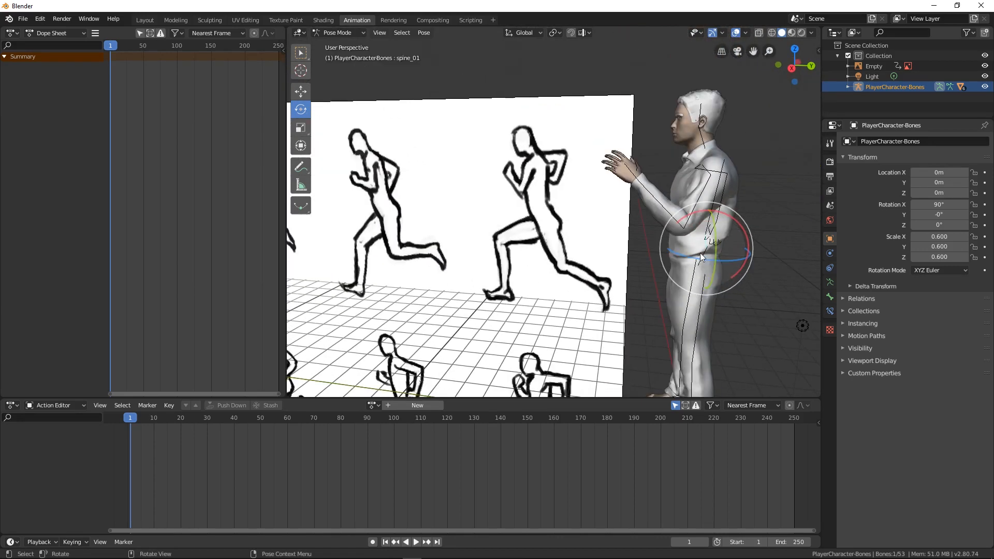
mouse_move(747, 282)
middle_mouse_down()
mouse_move(738, 272)
mouse_move(759, 279)
middle_mouse_up()
left_click(765, 287)
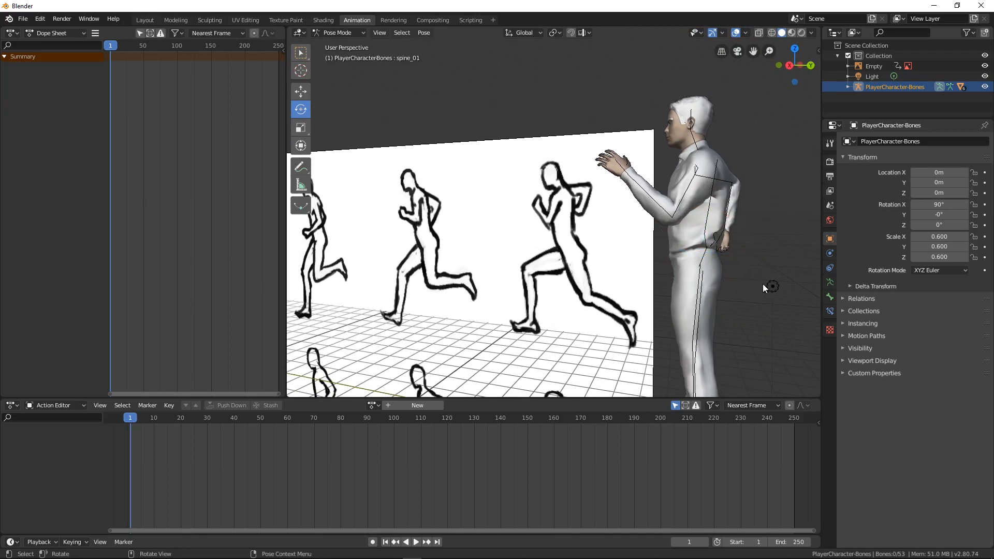
left_click(709, 261)
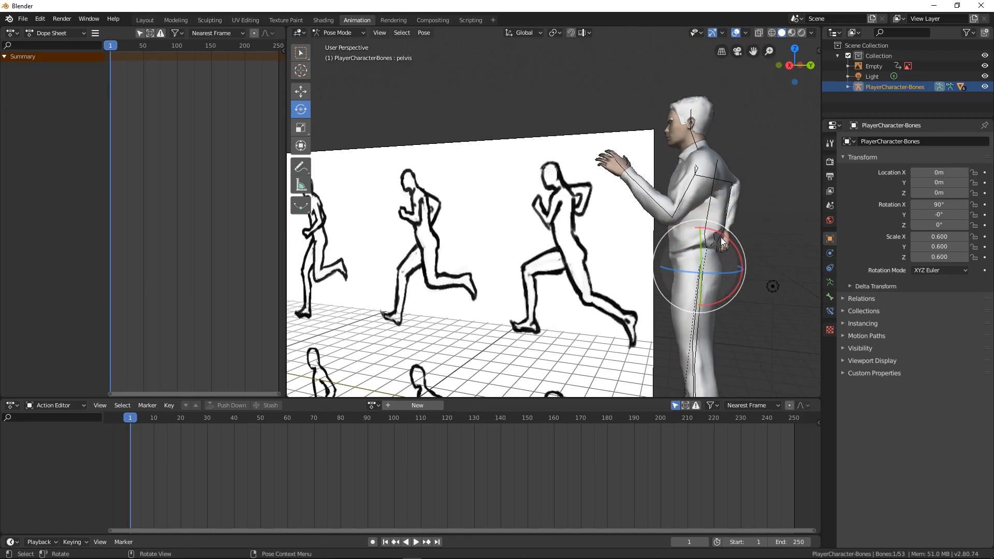
left_click_drag(723, 242, 718, 291)
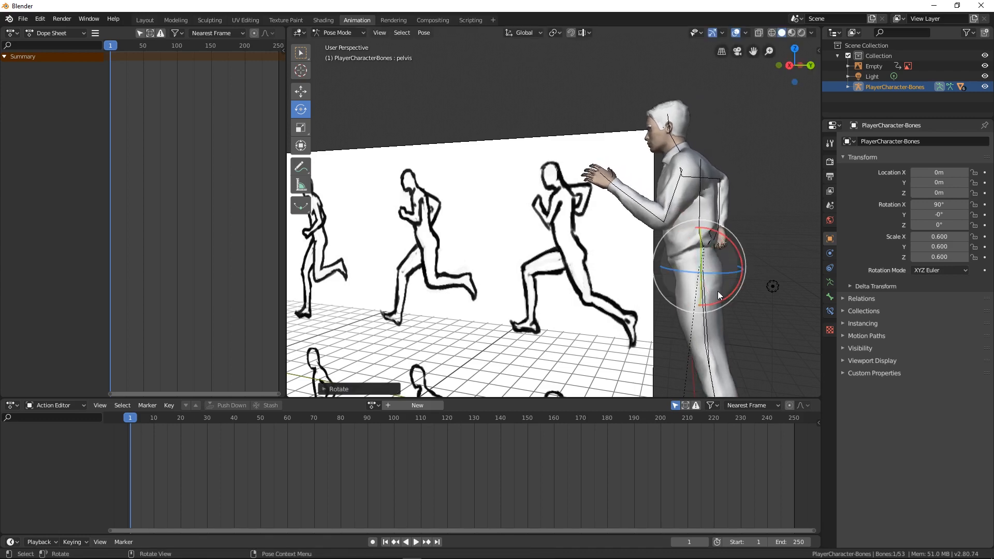
scroll(720, 292, "down", 3)
middle_click_drag(723, 271, 692, 271)
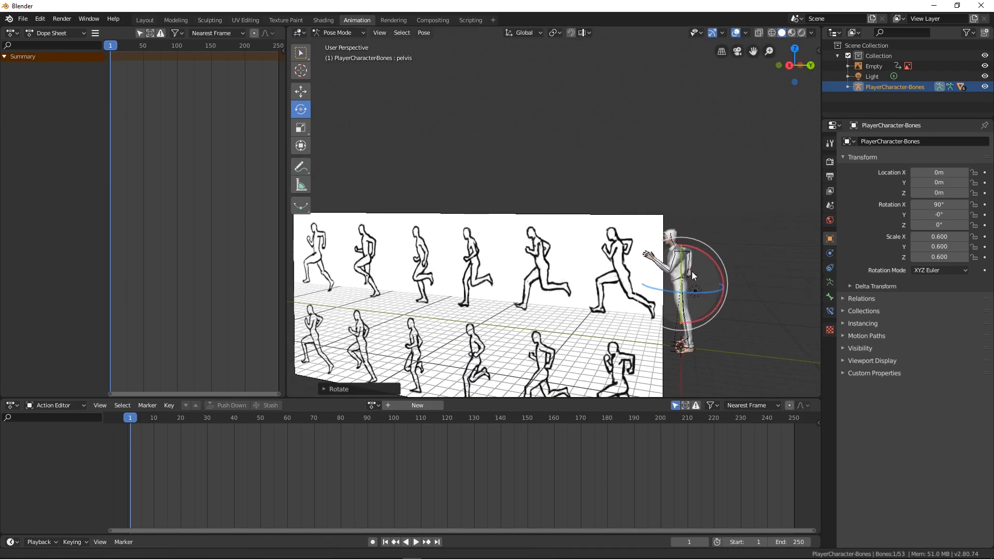
scroll(668, 285, "up", 5)
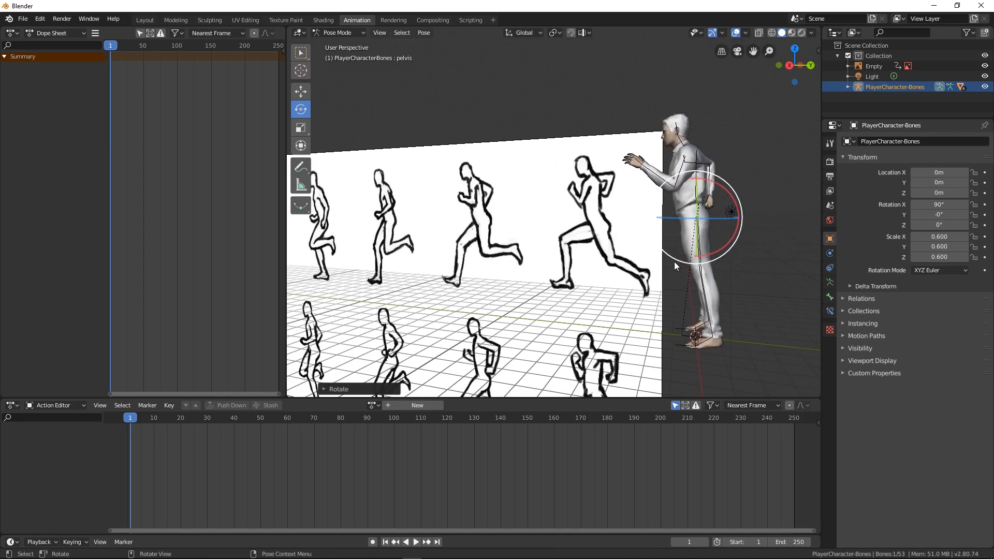
- Swing the left leg behind the body by rotating its thigh and calf, and angle the left foot like the reference runner's rear foot
key("KP_3")
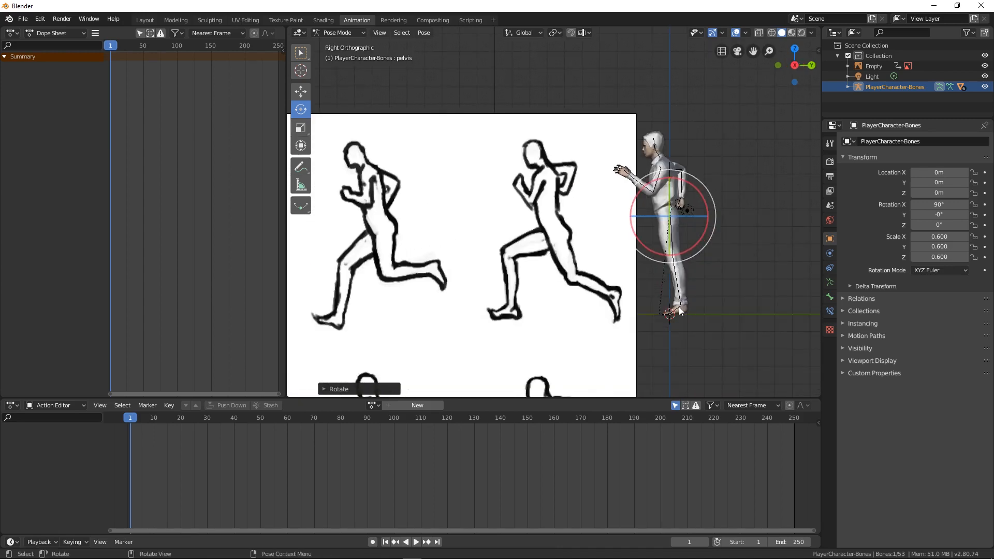
left_click(675, 275)
left_click(685, 249)
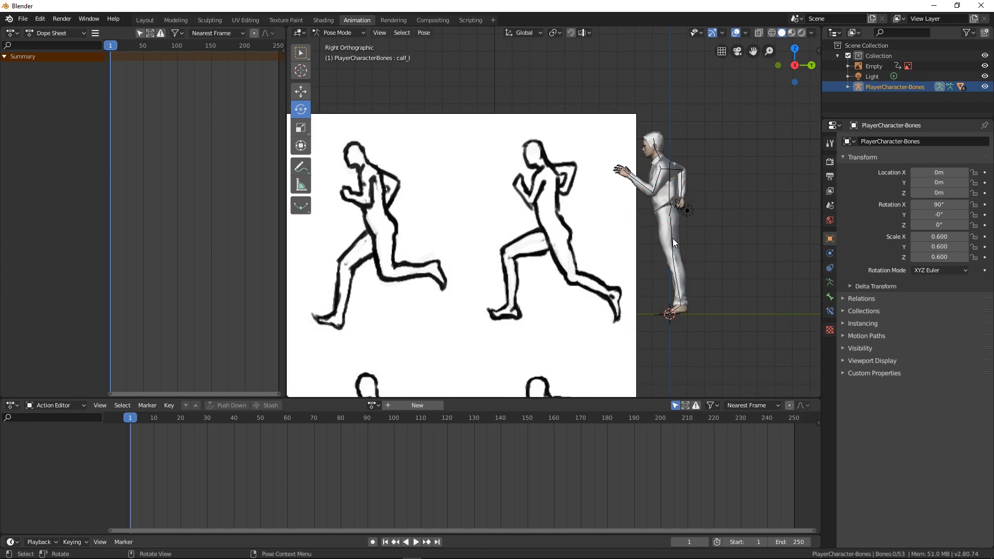
left_click(671, 239)
left_click_drag(691, 258, 722, 290)
left_click(717, 291)
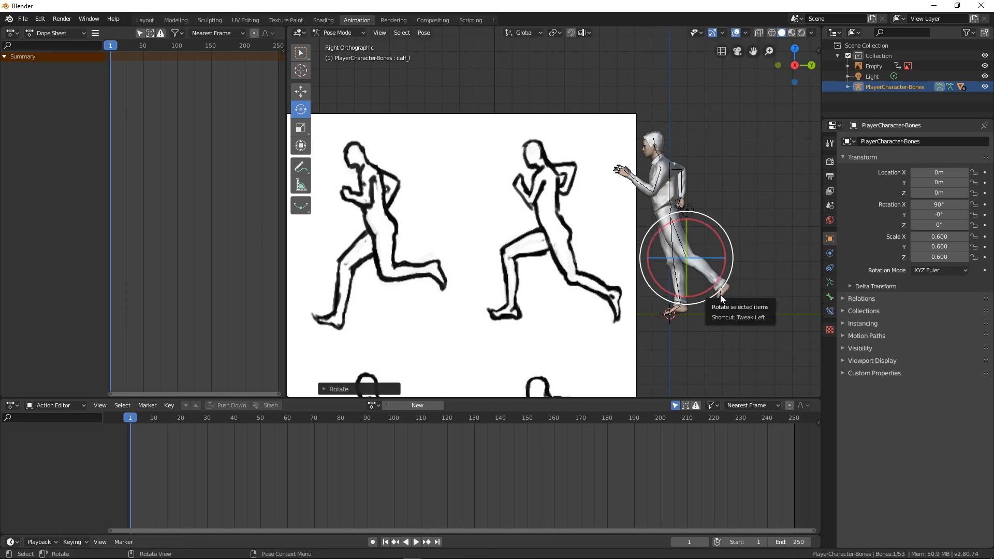
scroll(720, 297, "up", 3)
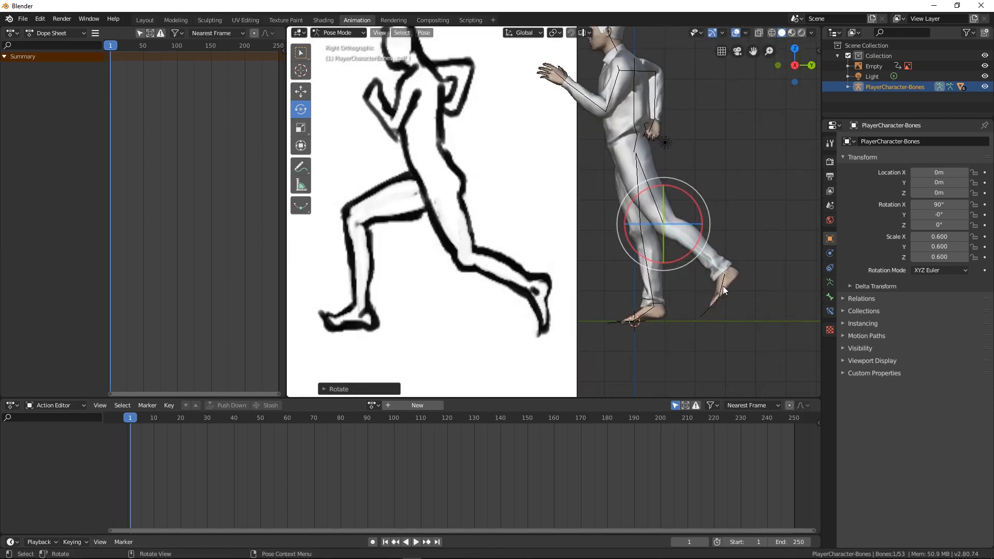
left_click(723, 285)
left_click_drag(729, 316, 750, 314)
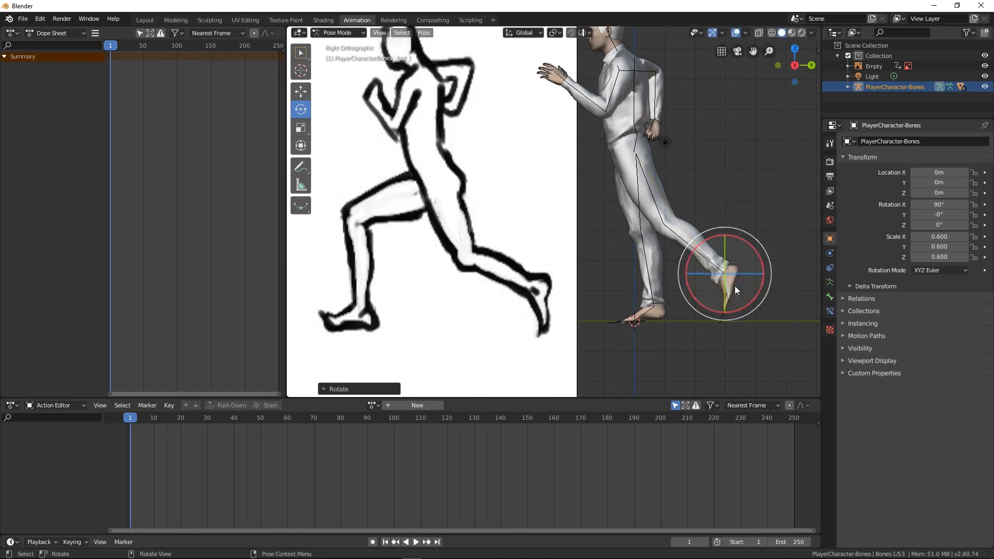
- Raise the right thigh forward and rotate its calf to hang vertically below the knee, following the reference runner's front leg
left_click(642, 221)
left_click_drag(675, 175, 640, 216)
left_click(539, 199)
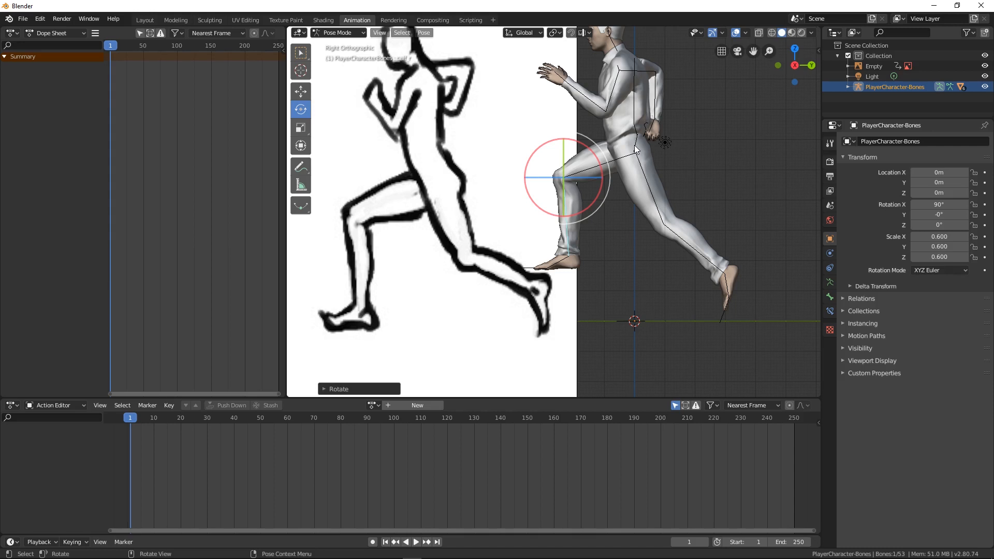
- Move the pelvis bone slightly down to lower the whole posed body toward the ground
left_click(593, 149)
left_click(301, 92)
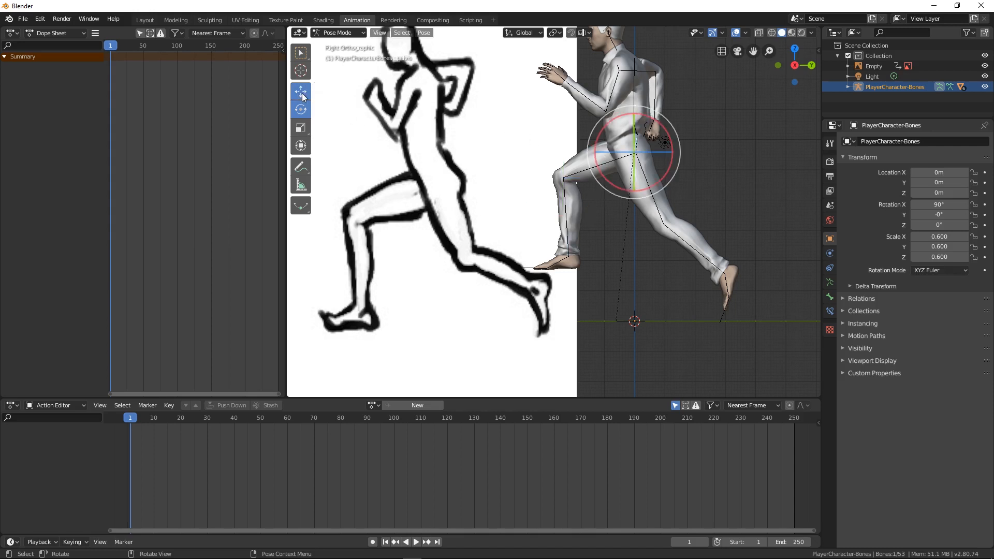
left_click_drag(633, 111, 629, 120)
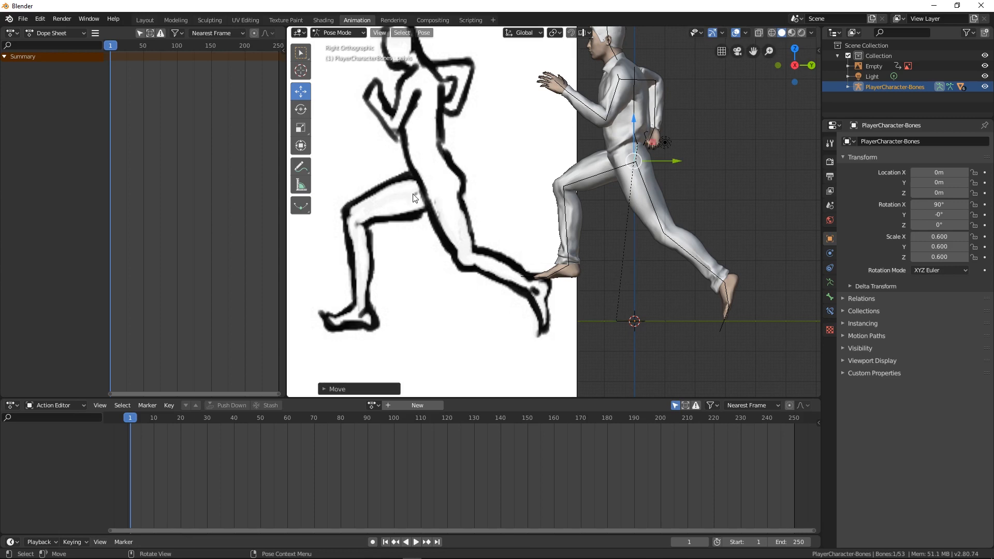
- Compare the pose with the runners in the reference image and raise the pelvis bone along Z by about 0.38 m
scroll(425, 268, "down", 4)
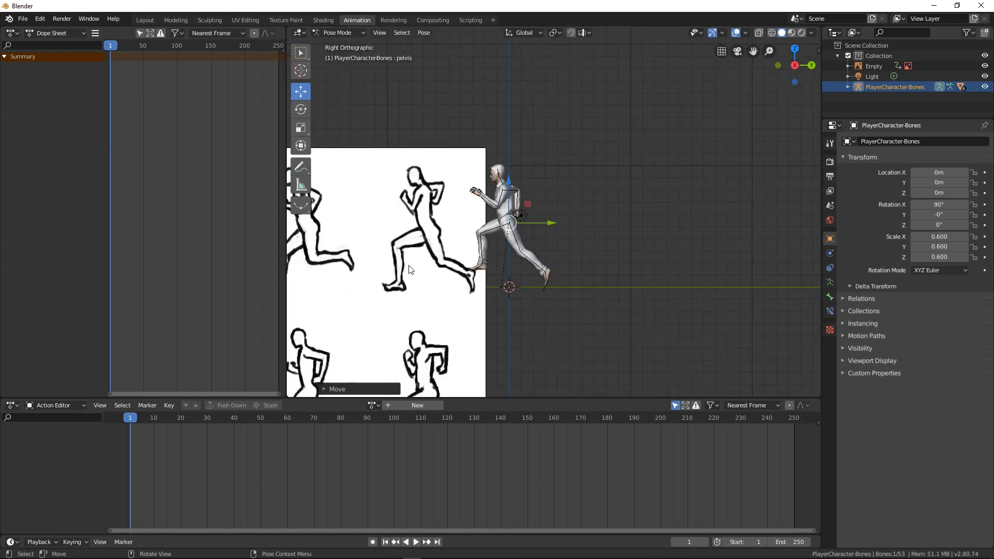
middle_click_drag(375, 273, 586, 263, "shift")
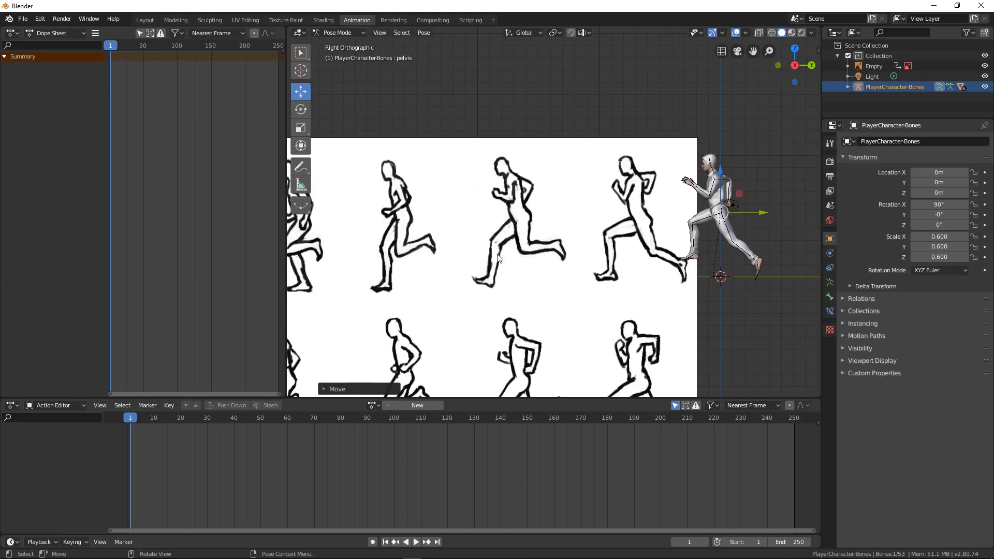
middle_click_drag(544, 295, 544, 240, "shift")
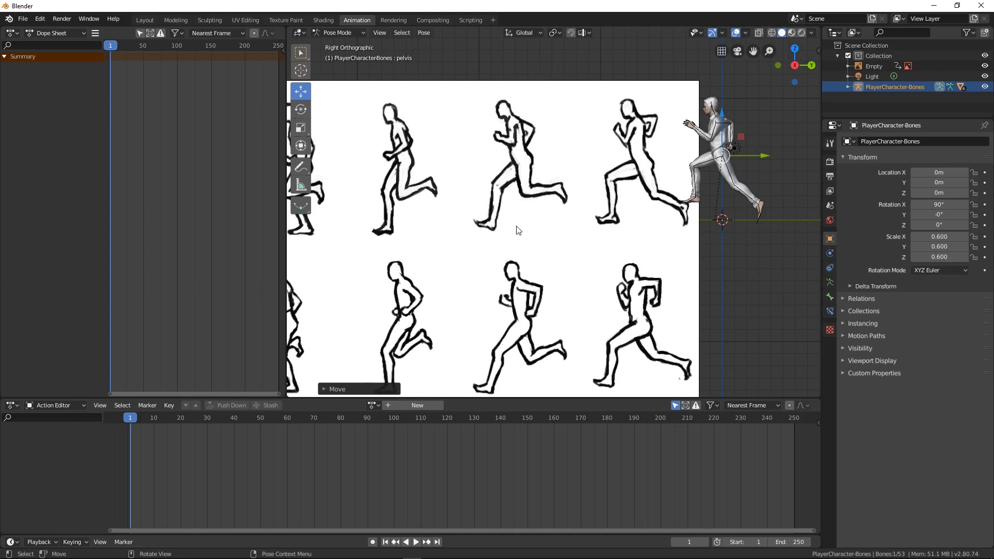
middle_click_drag(449, 239, 473, 235)
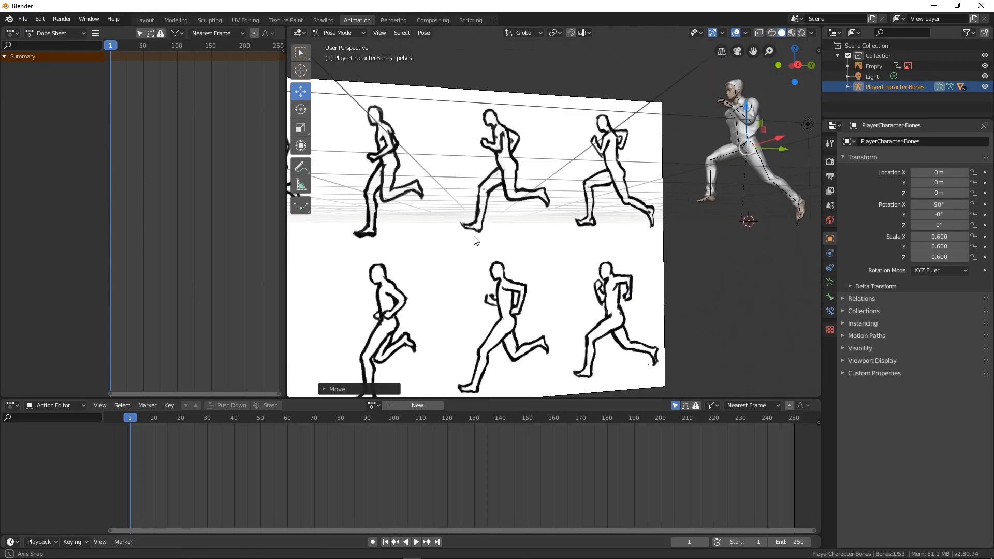
key("KP_3")
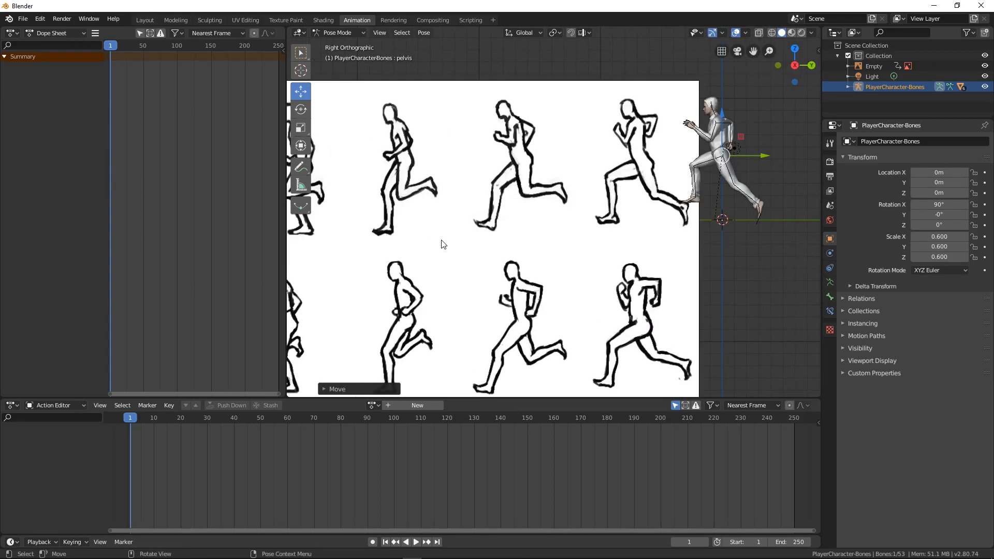
middle_click_drag(488, 257, 586, 219, "shift")
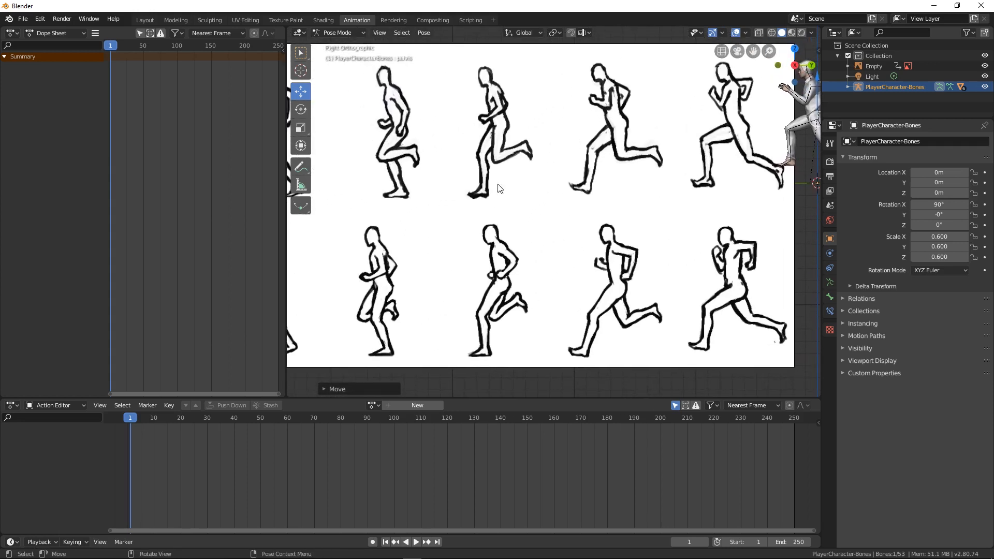
middle_click_drag(648, 197, 514, 226, "shift")
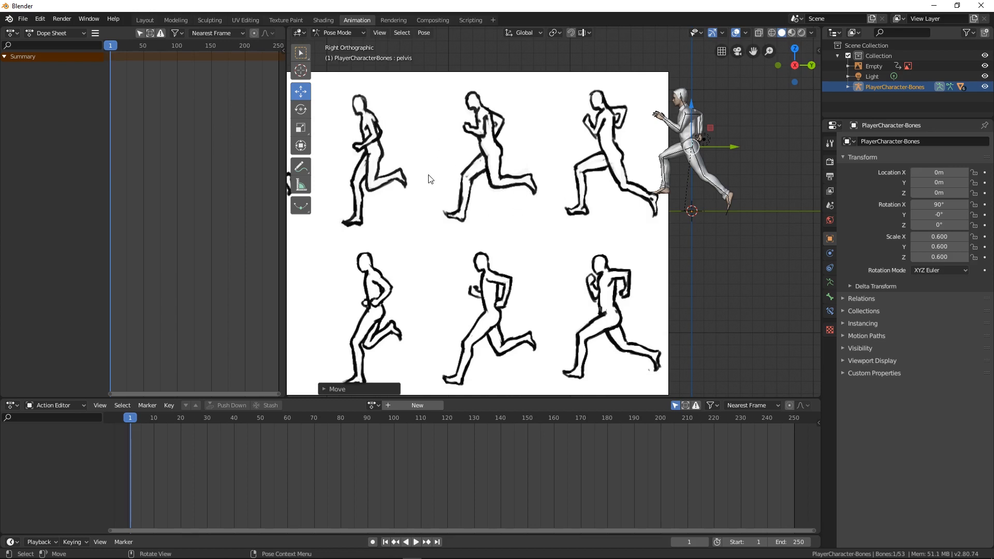
key("g")
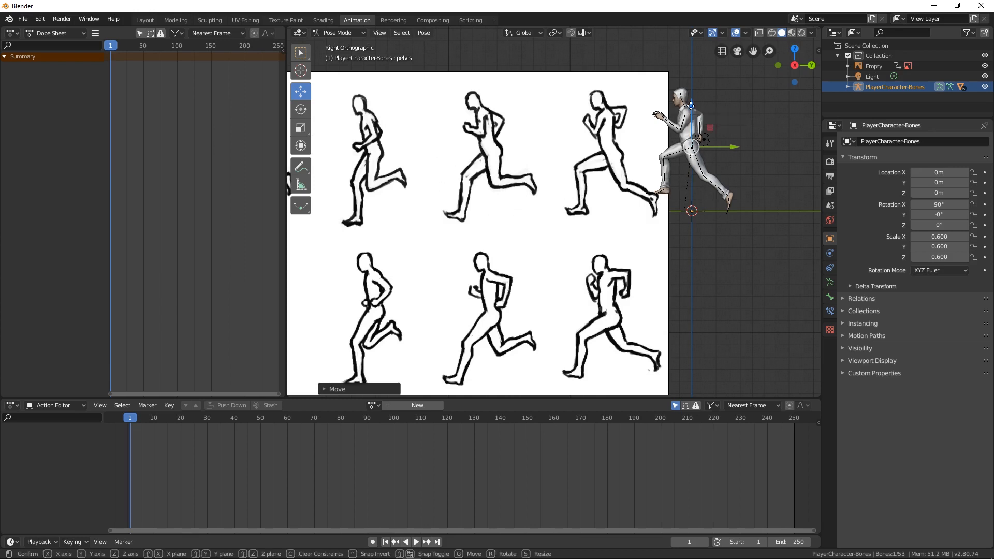
key("z")
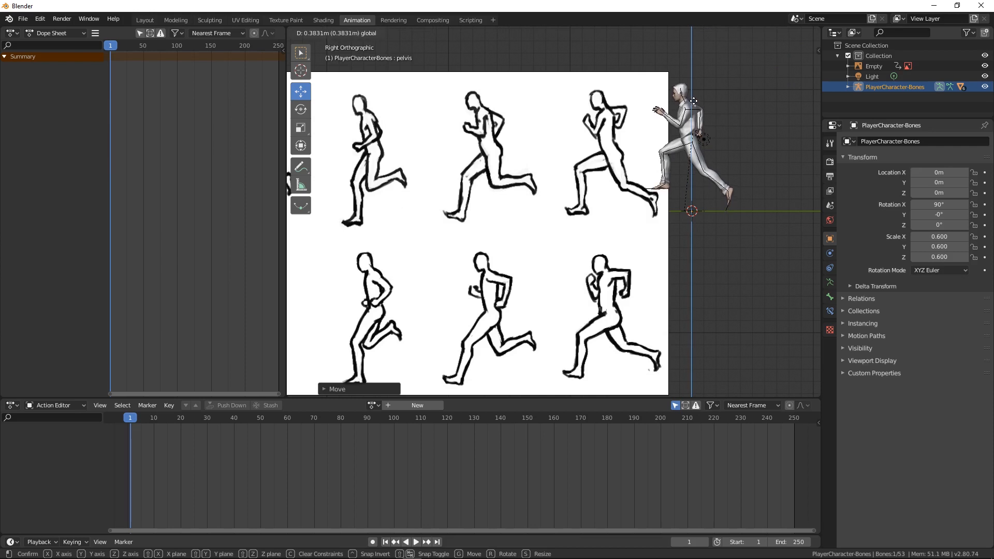
left_click(693, 101)
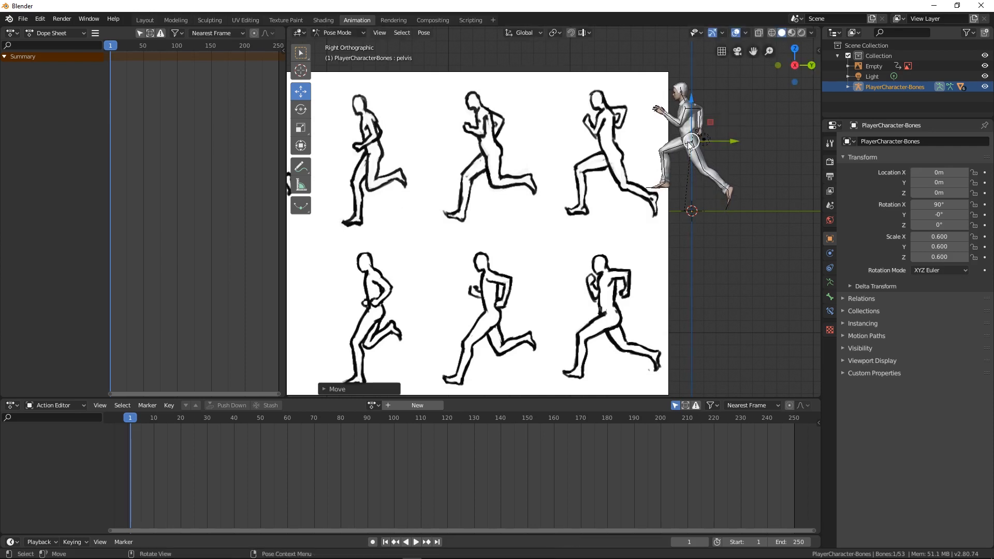
- Select all bones and insert a Whole Character (Selected bones only) keyframe at frame 1
scroll(685, 156, "up", 3)
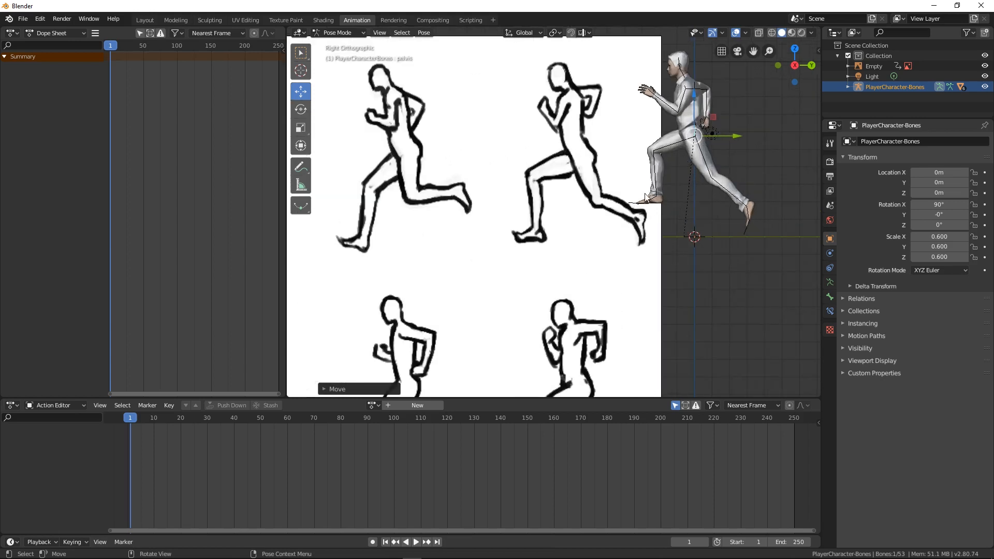
key("a")
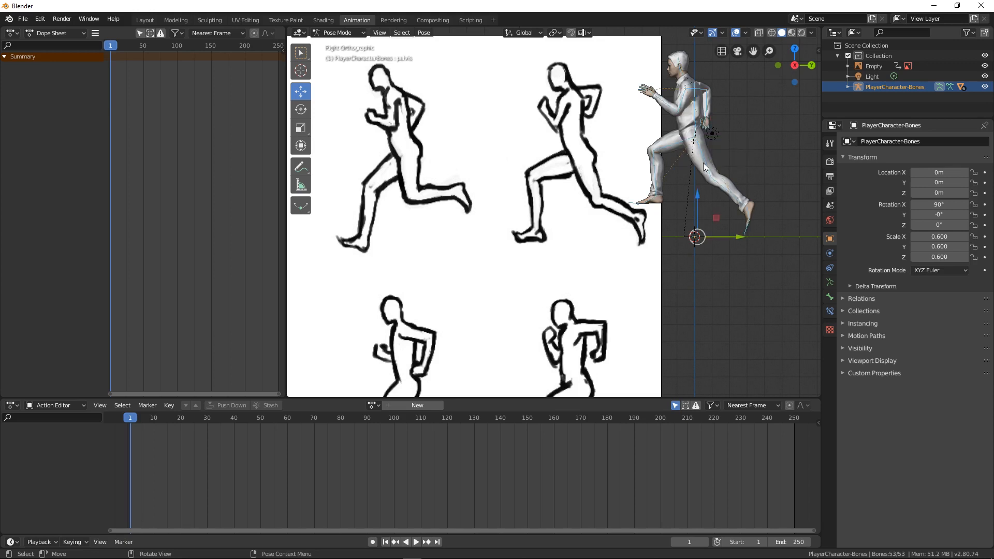
key("i")
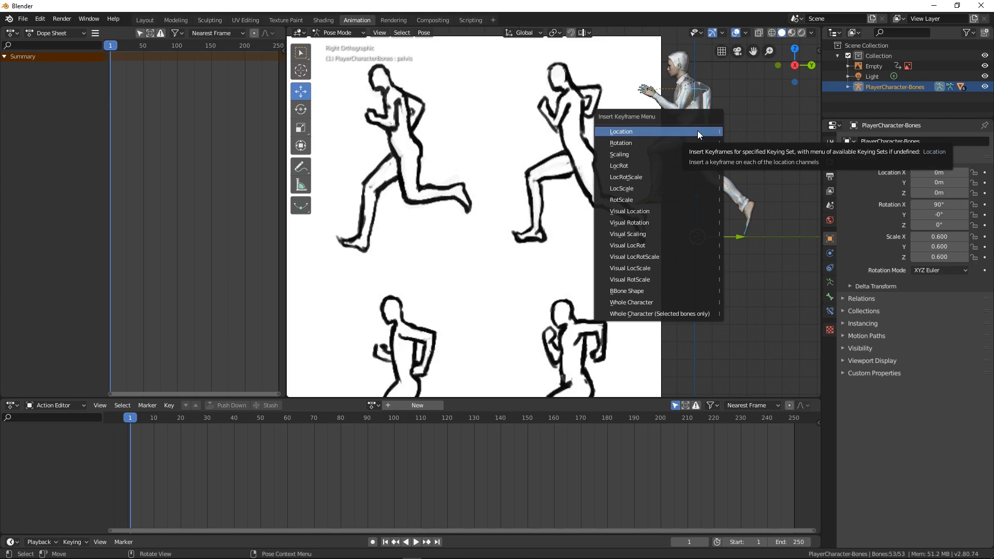
left_click(688, 313)
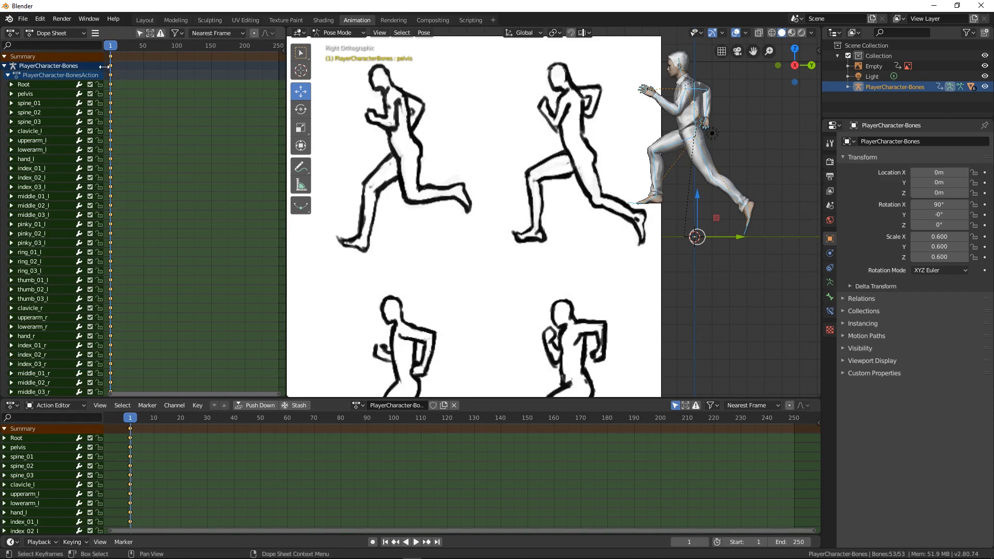
- Look through the keyed bone channels in the Dope Sheet and collapse the Summary channel in the Action Editor
scroll(61, 216, "down", 3)
scroll(61, 217, "down", 8)
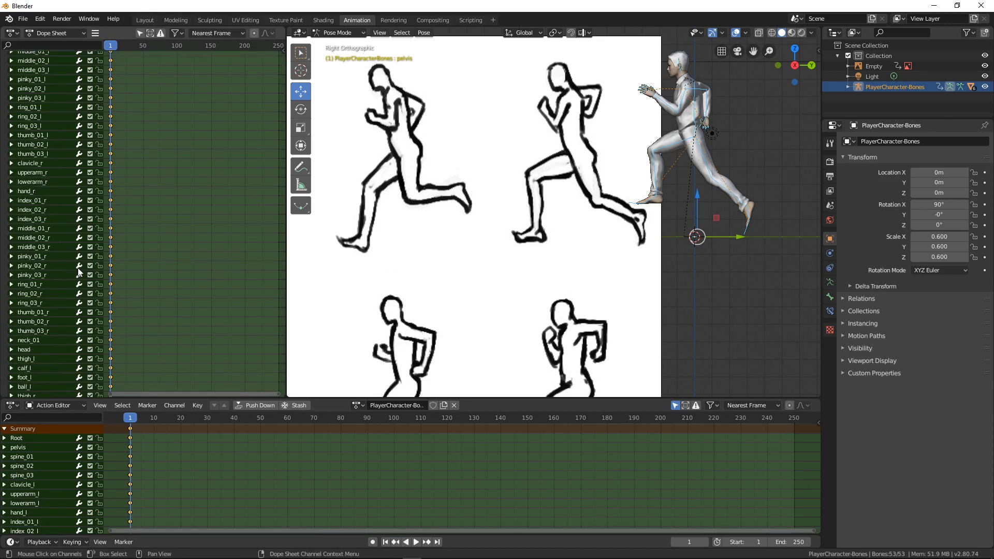
scroll(77, 273, "up", 10)
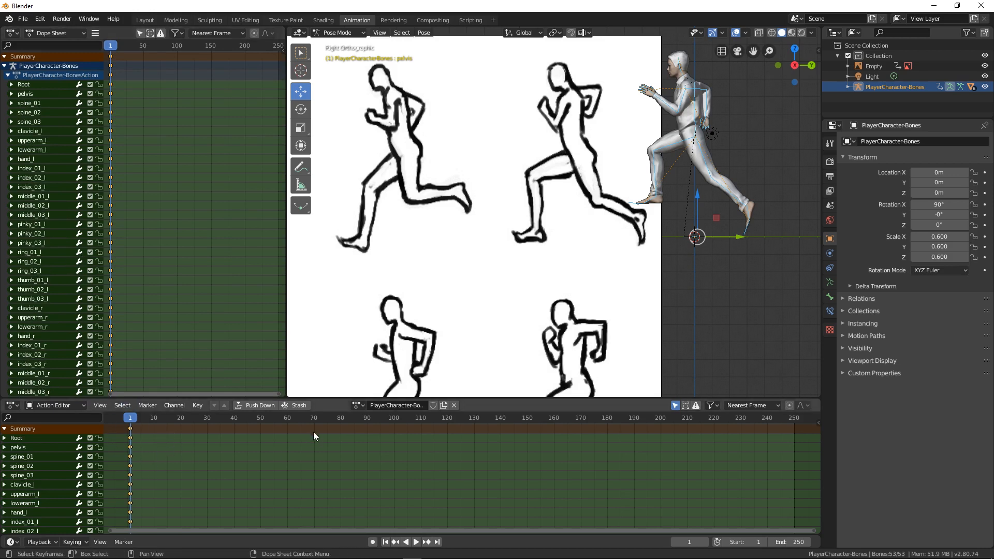
left_click(4, 430)
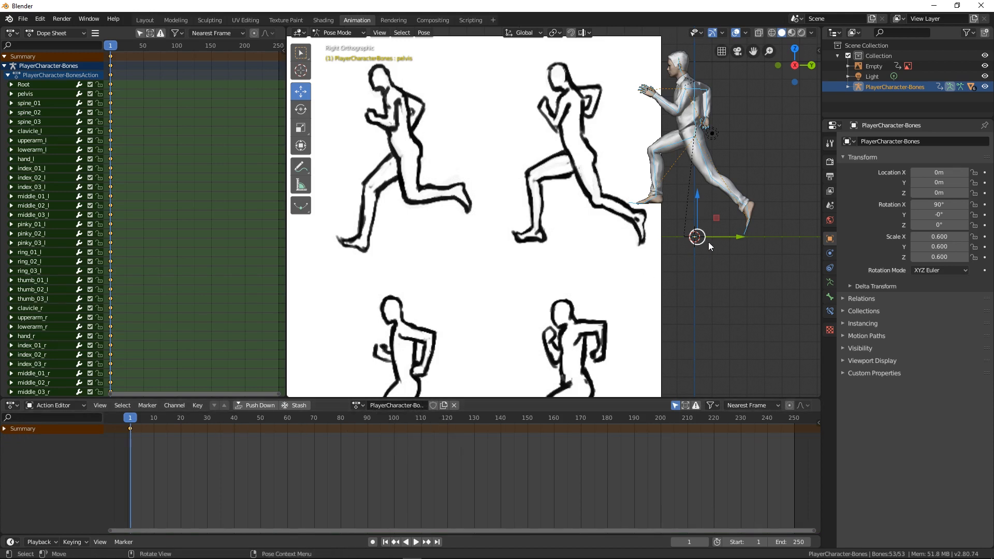
- In Object Mode, move the run-cycle reference Empty up and toward the character, to about Y -30.24 m and Z -0.74 m
left_click(353, 34)
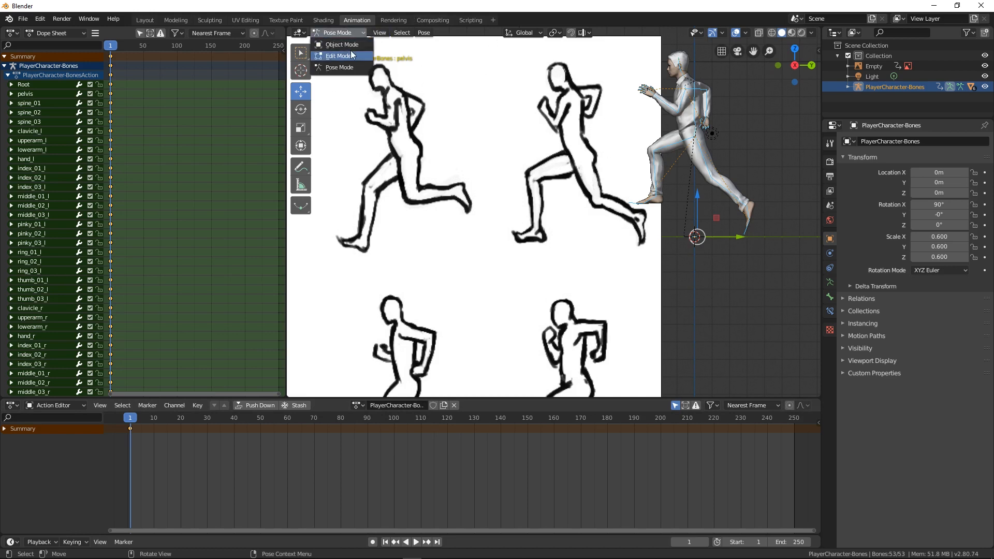
left_click(350, 52)
left_click(344, 33)
left_click(344, 42)
left_click(461, 141)
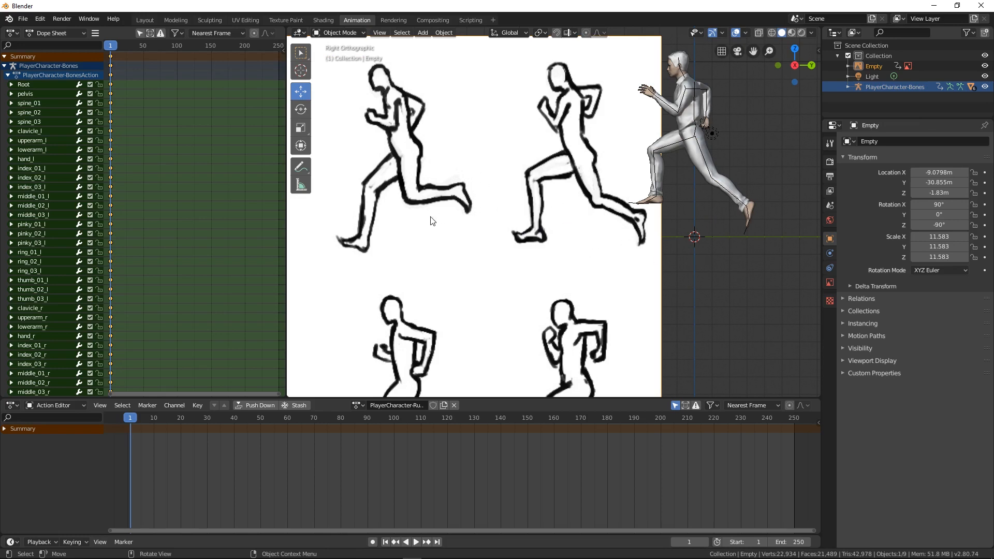
middle_click_drag(420, 227, 537, 221, "shift")
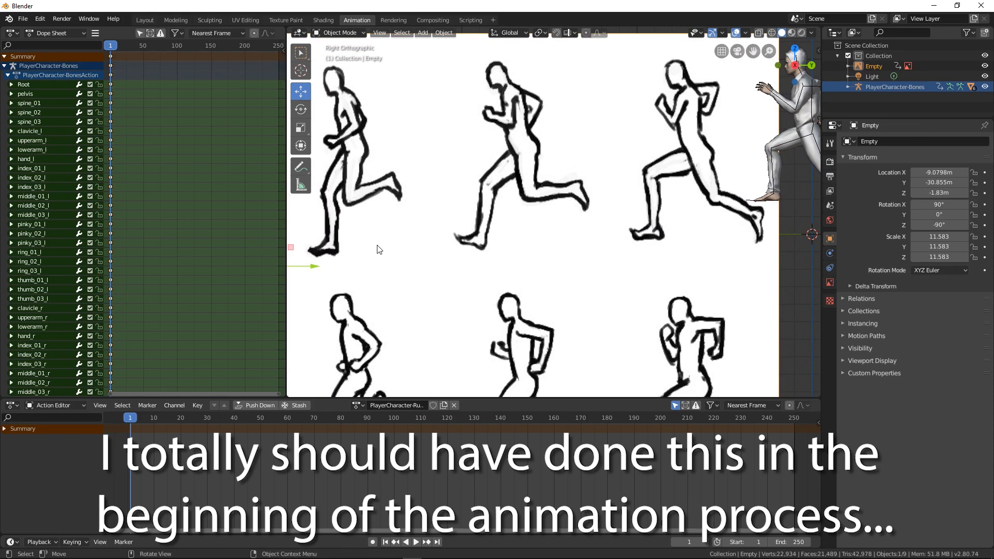
key("g")
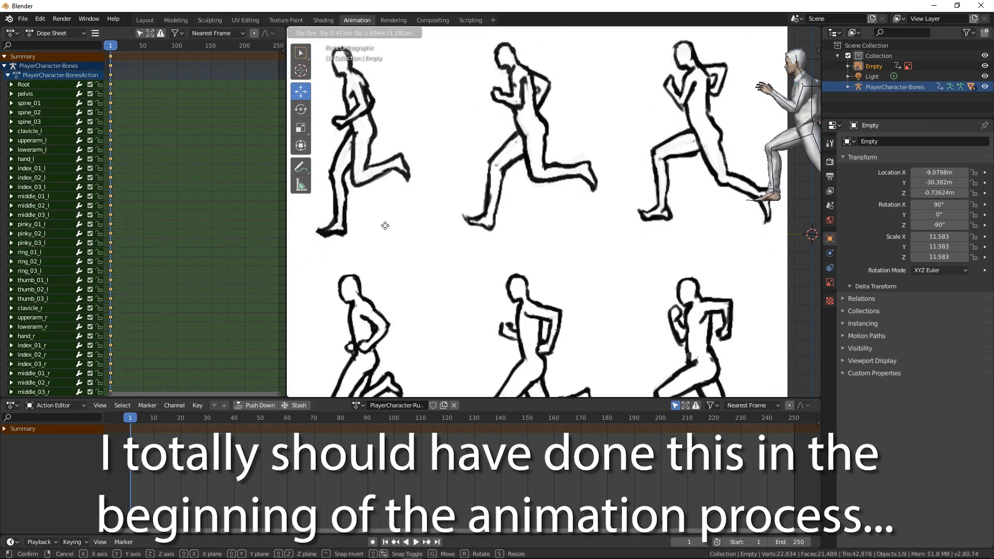
left_click(388, 226)
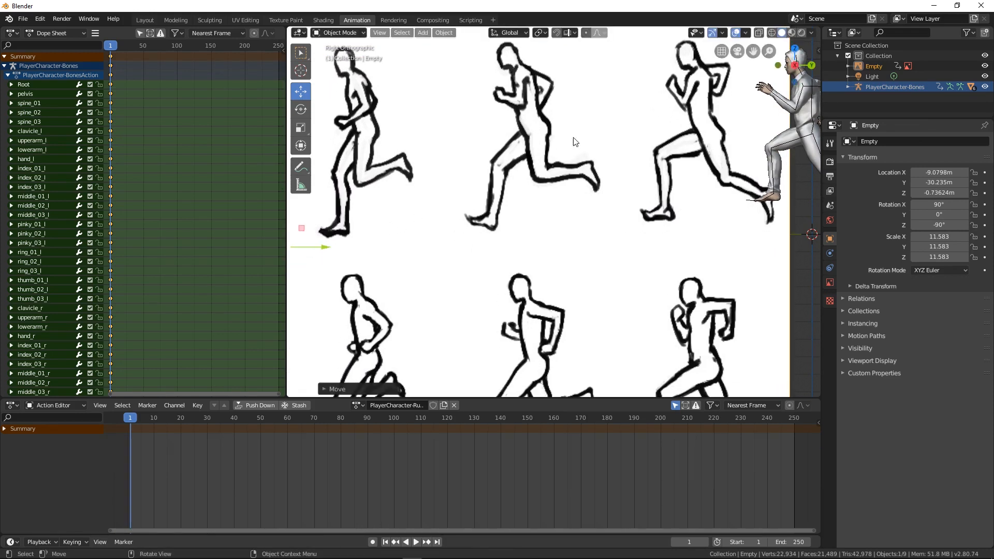
left_click(746, 33)
left_click(759, 34)
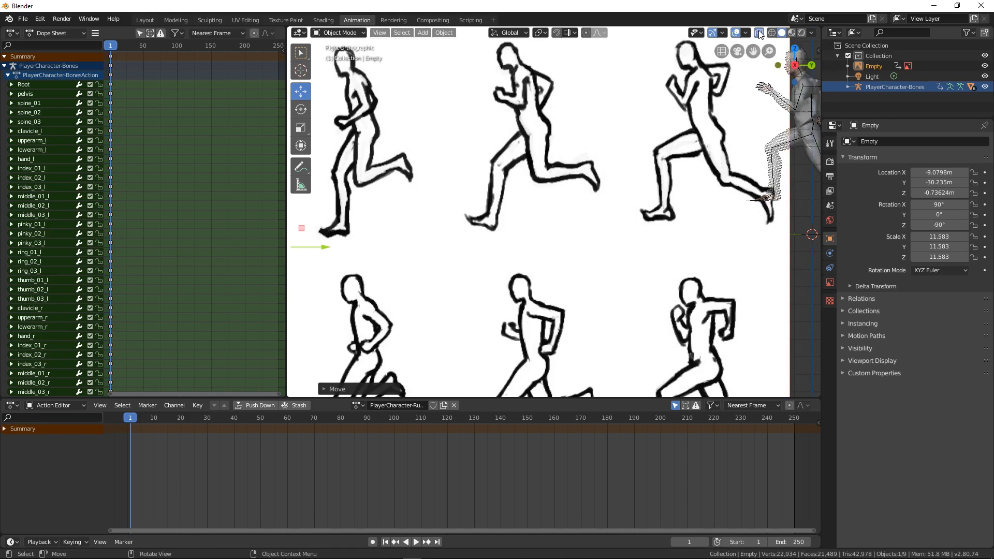
left_click(759, 34)
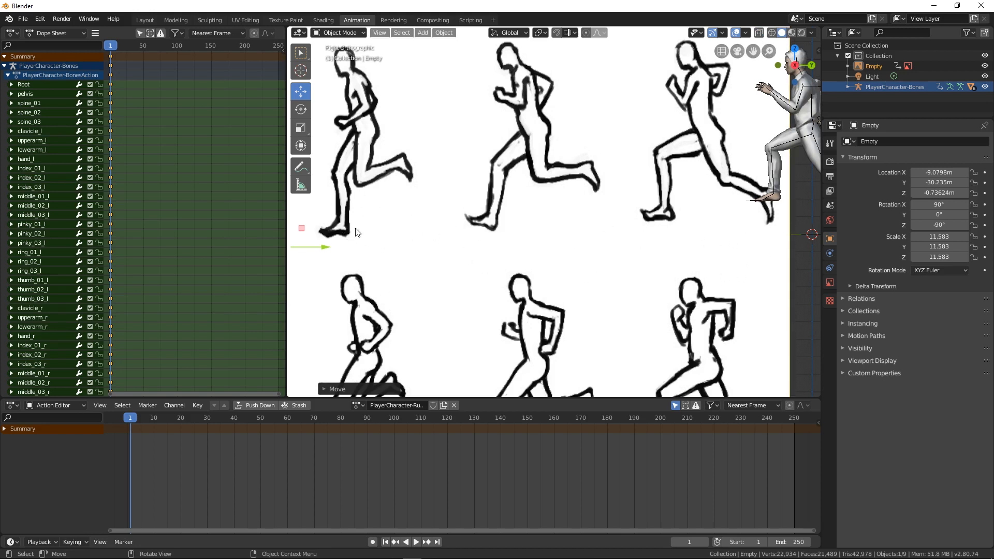
- Raise the reference Empty along the Z axis to about -0.65 m
key("g")
key("z")
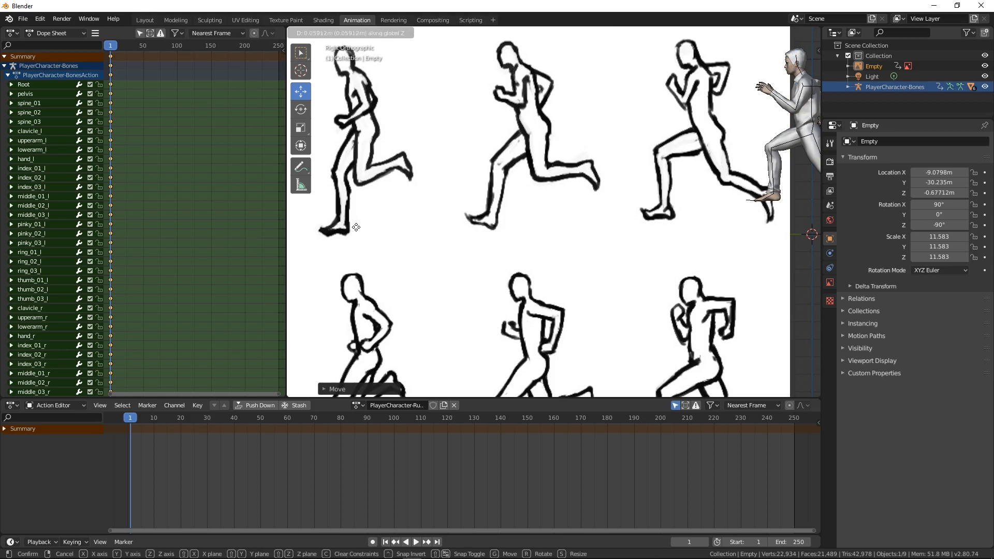
left_click(359, 231)
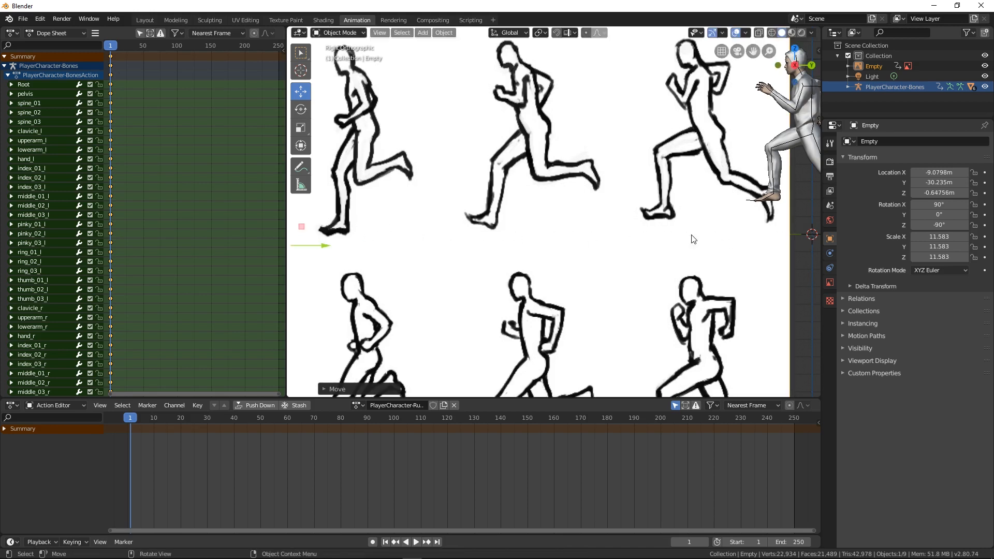
- Move the reference Empty along the Y axis to about -32.13 m, clear of the character
key("g")
key("y")
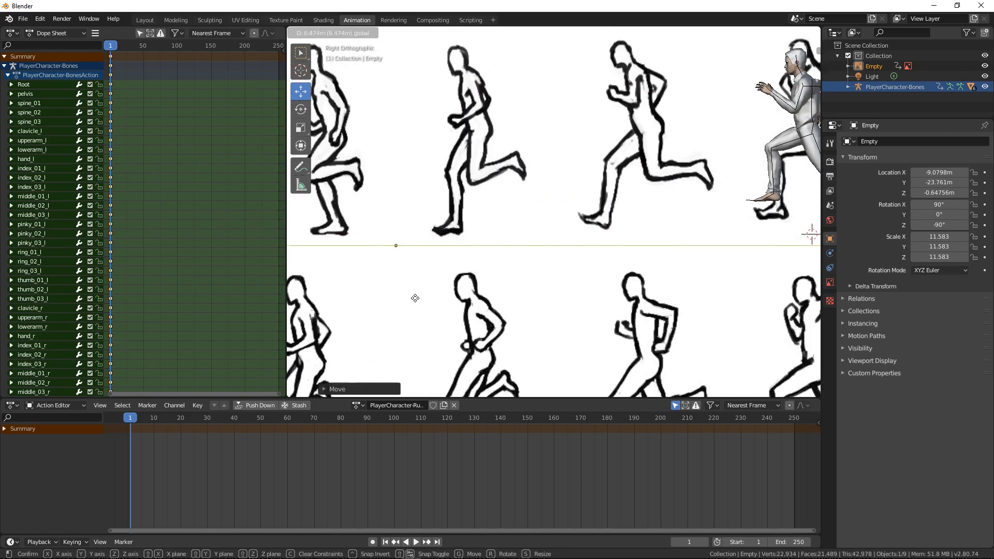
left_click(817, 240)
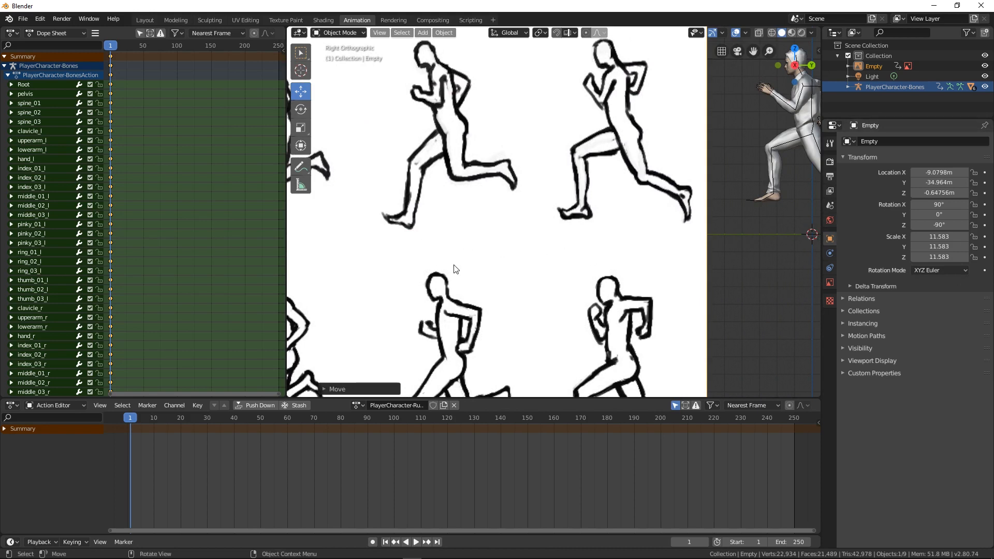
key("g")
key("y")
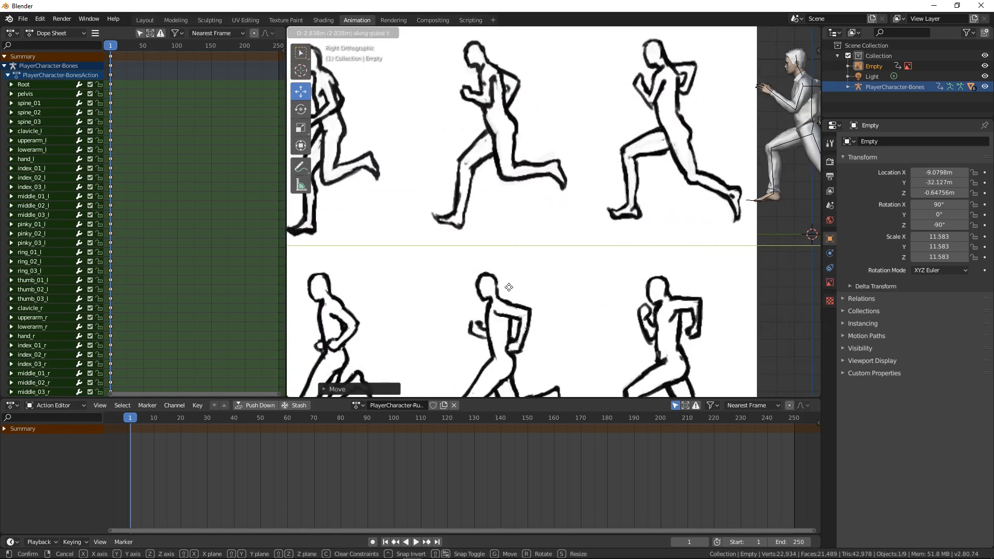
left_click(510, 292)
- Put the character armature in Pose Mode and rotate the left calf bone (calf_l) slightly upward at frame 1
middle_click_drag(717, 255, 606, 265, "shift")
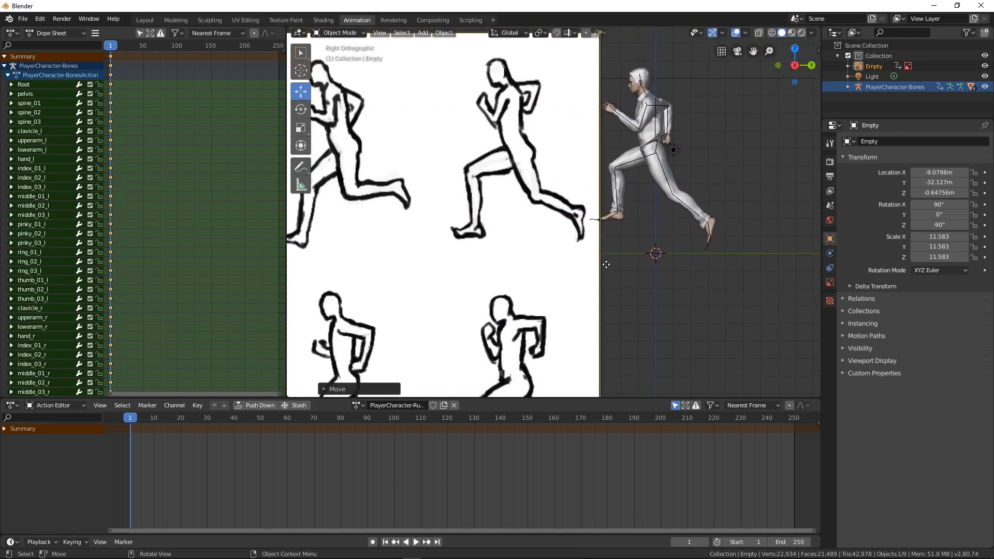
left_click(689, 208)
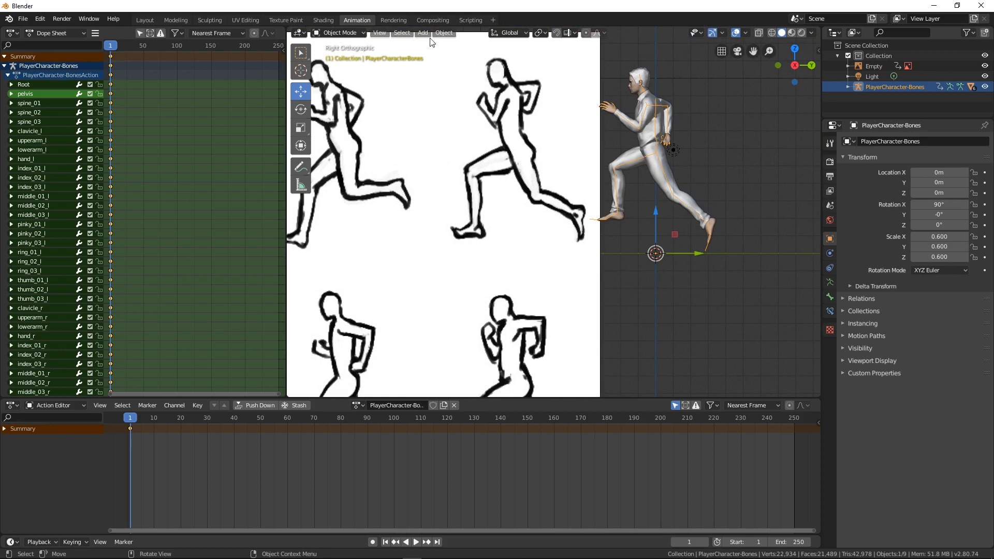
left_click(328, 35)
left_click(330, 73)
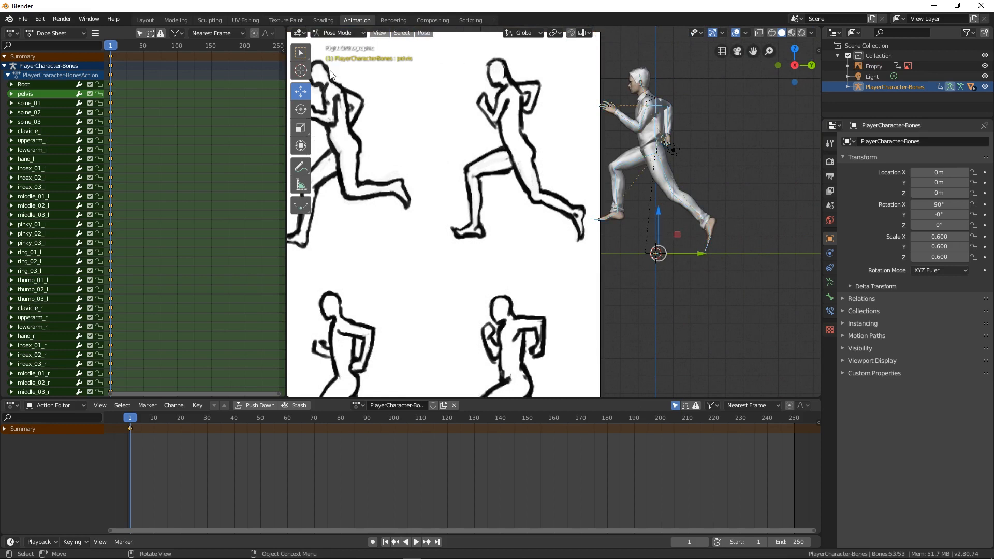
left_click(691, 212)
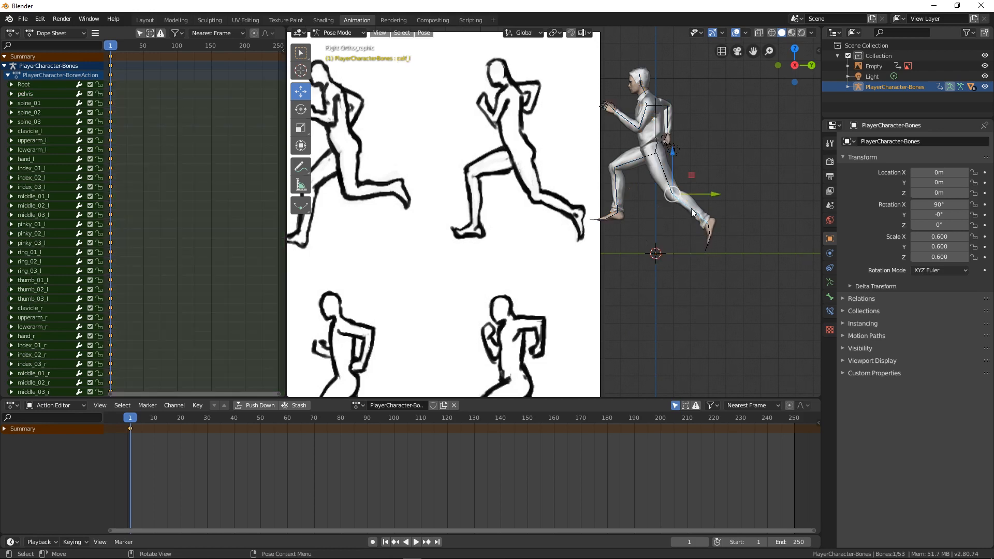
left_click(301, 109)
left_click_drag(702, 228, 710, 220)
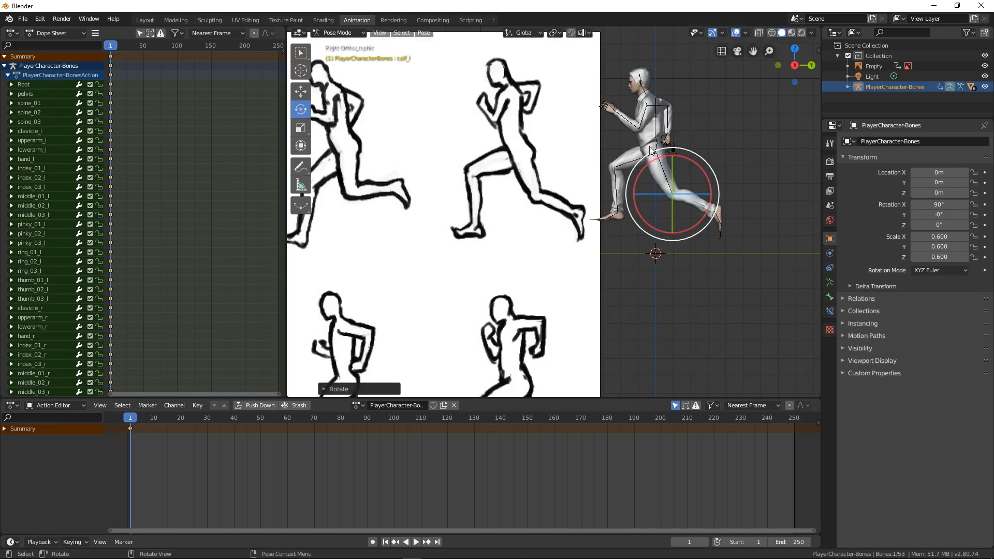
left_click(769, 156)
- Lower the pelvis bone along the Z axis and raise the Root bone slightly
left_click(654, 148)
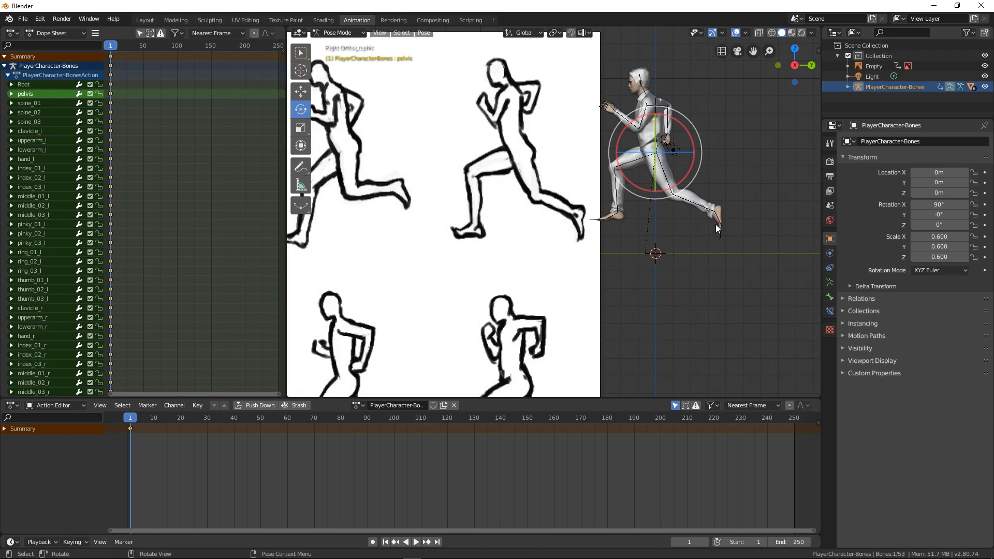
left_click(305, 92)
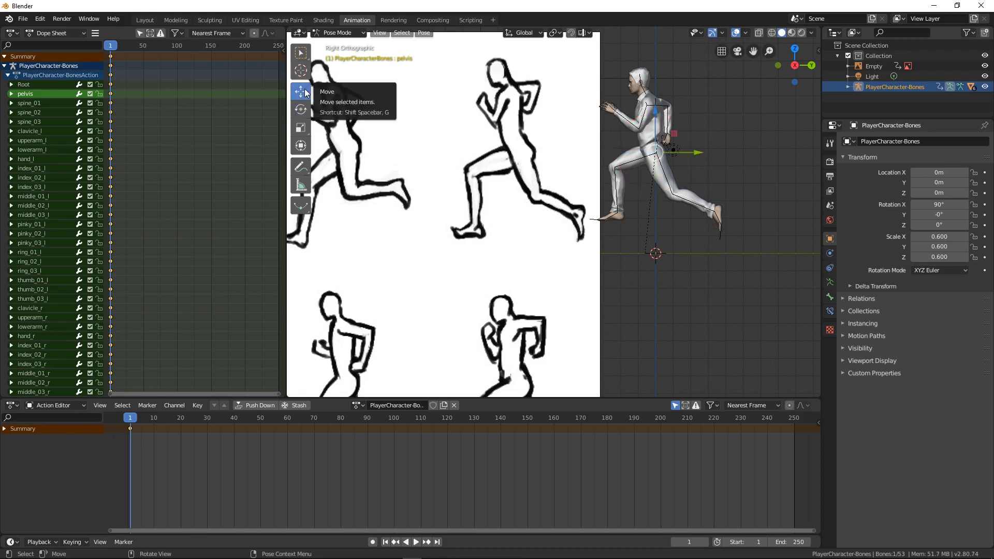
left_click_drag(656, 112, 655, 121)
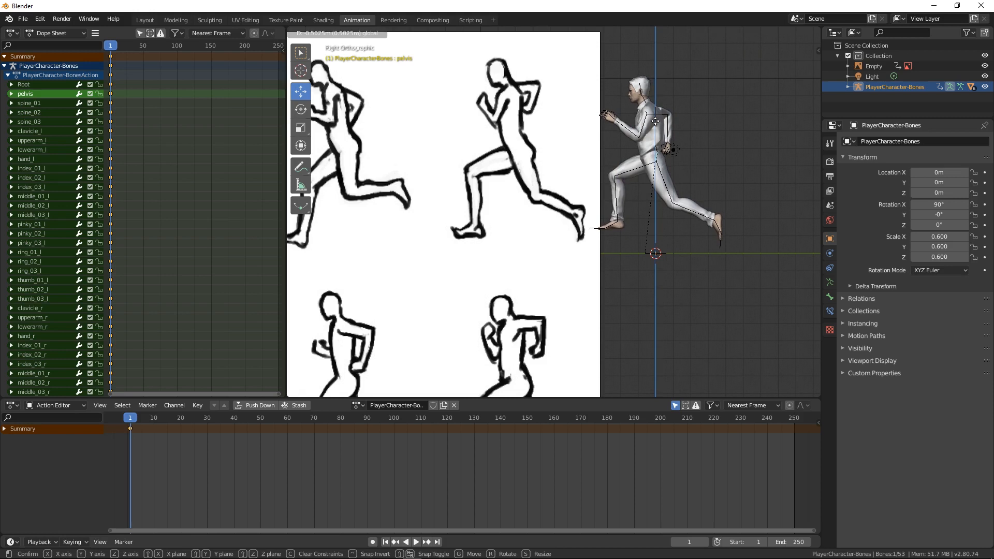
left_click_drag(656, 121, 653, 127)
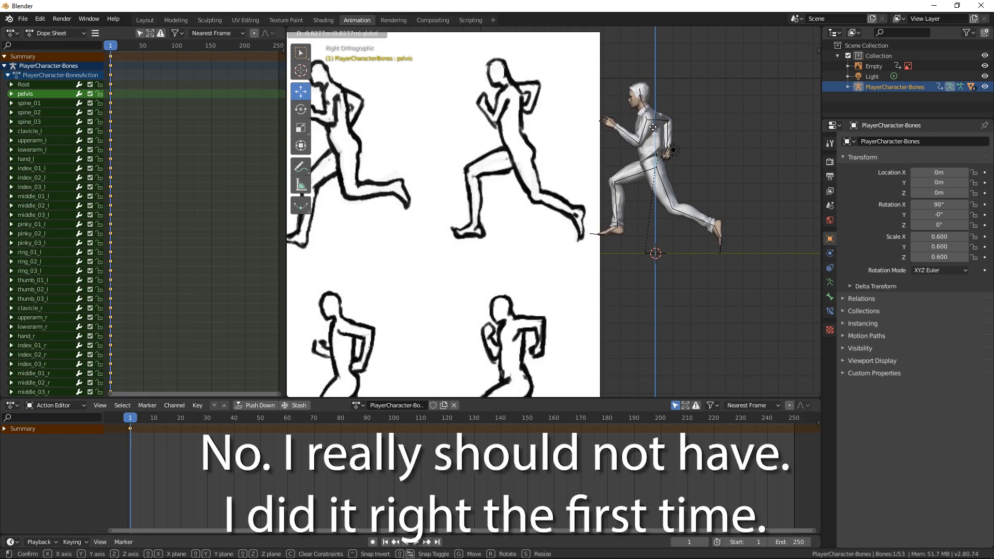
left_click_drag(653, 127, 656, 155)
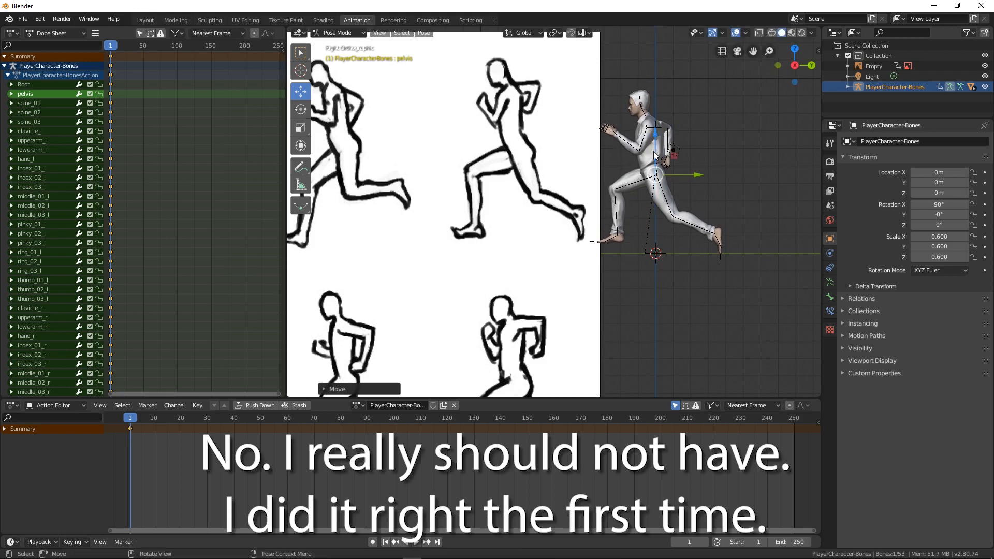
left_click(650, 255)
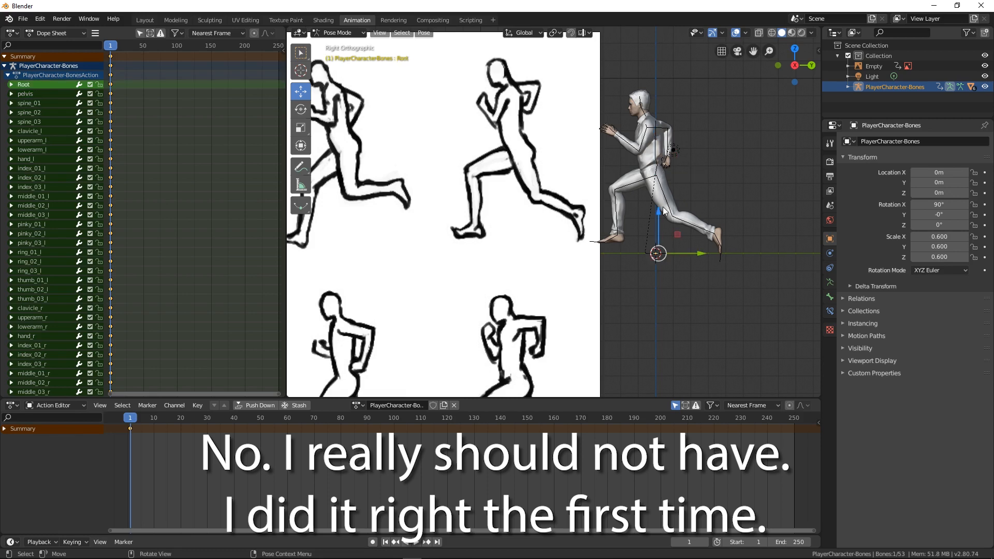
mouse_move(659, 213)
left_mouse_down()
mouse_move(661, 195)
mouse_move(661, 206)
left_mouse_up()
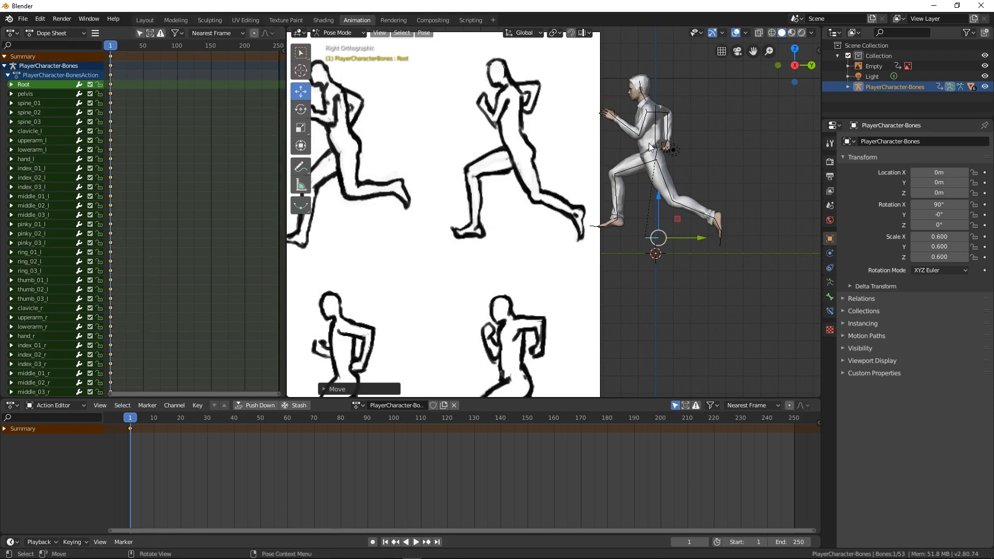
- Select all bones and insert a Whole Character (Selected bones only) keyframe for the adjusted pose at frame 1
key("a")
key("i")
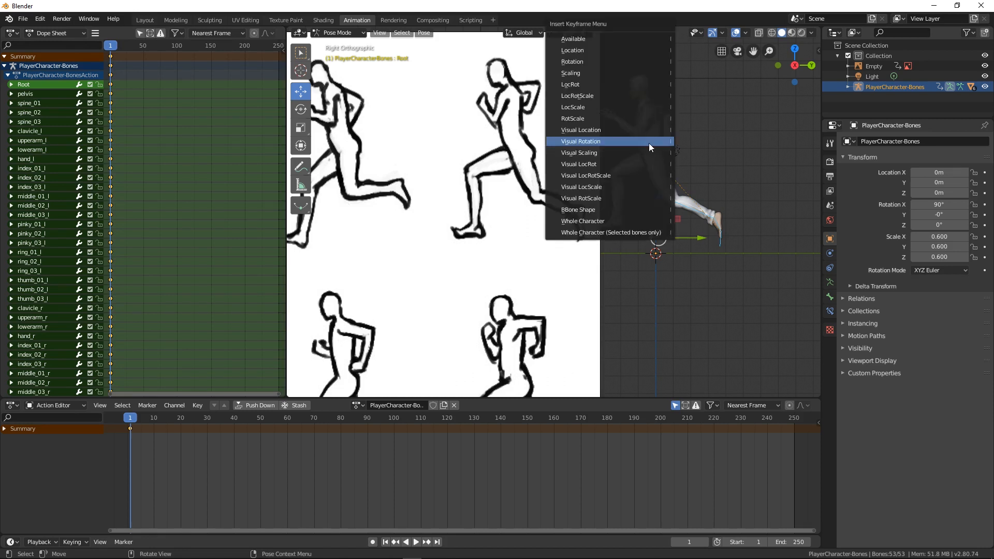
left_click(642, 229)
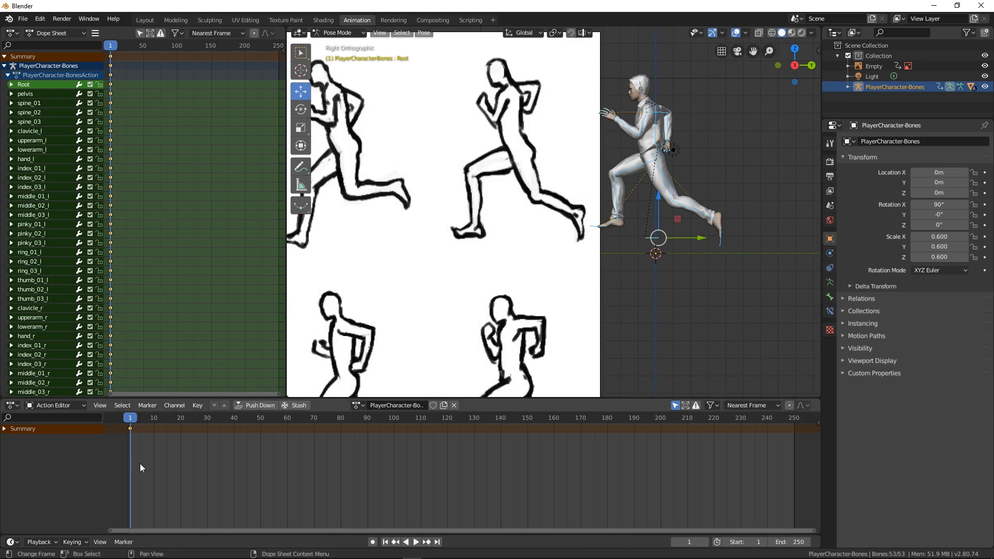
- Set the current frame to 5 and deselect all bones
key("space")
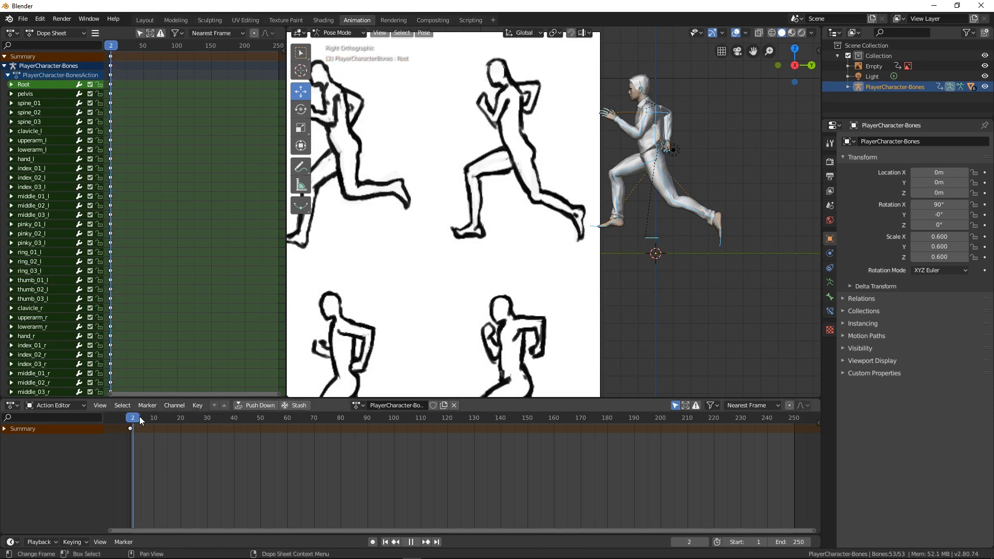
left_click_drag(144, 418, 143, 418)
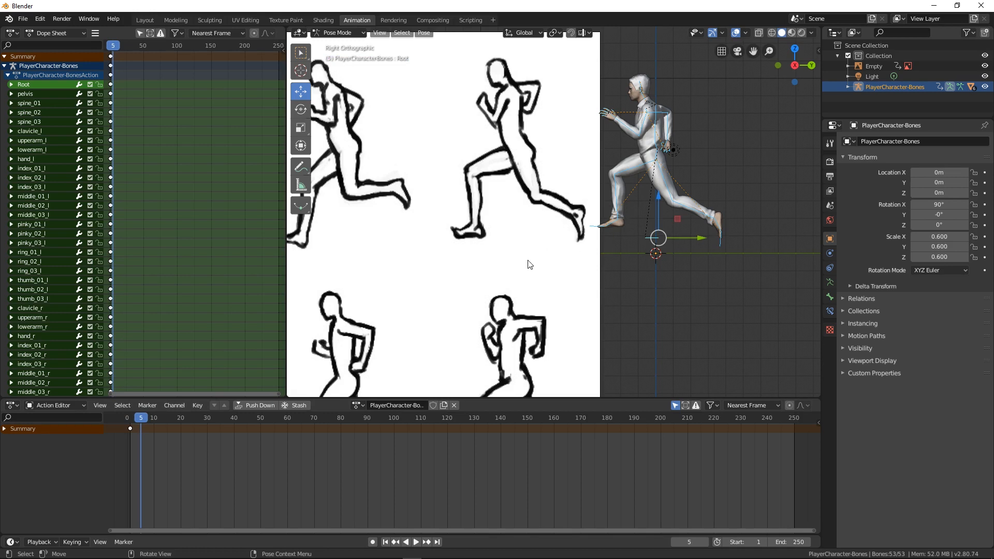
left_click(434, 254)
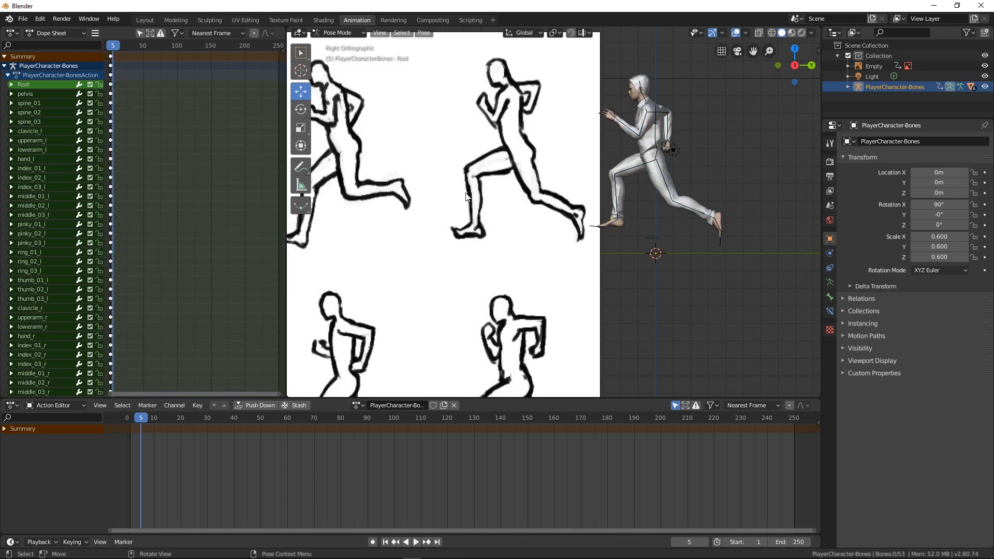
- In Object Mode, move the reference Empty along the Y axis to about -21.19 m, placing the next drawn pose beside the character
left_click(351, 32)
left_click(349, 45)
left_click(411, 178)
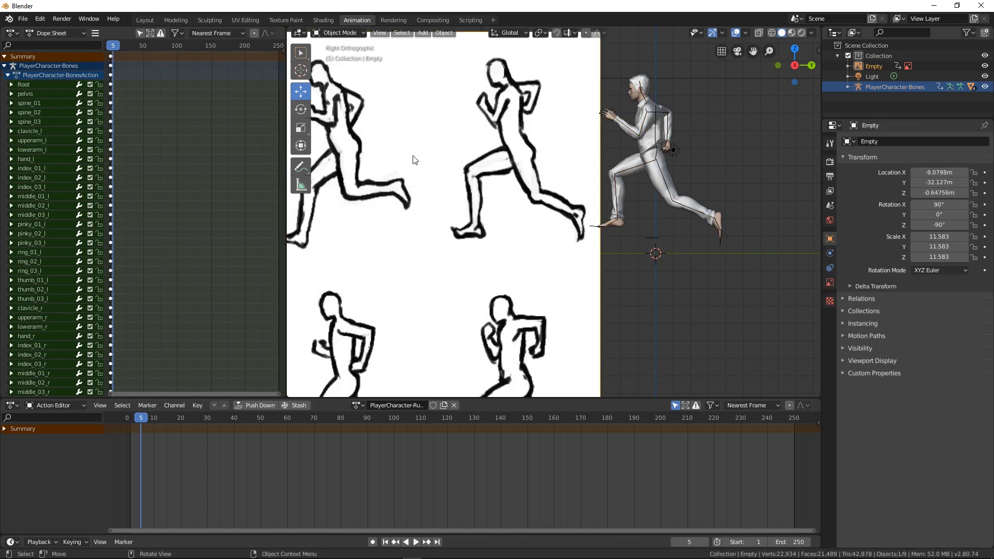
key("g")
key("y")
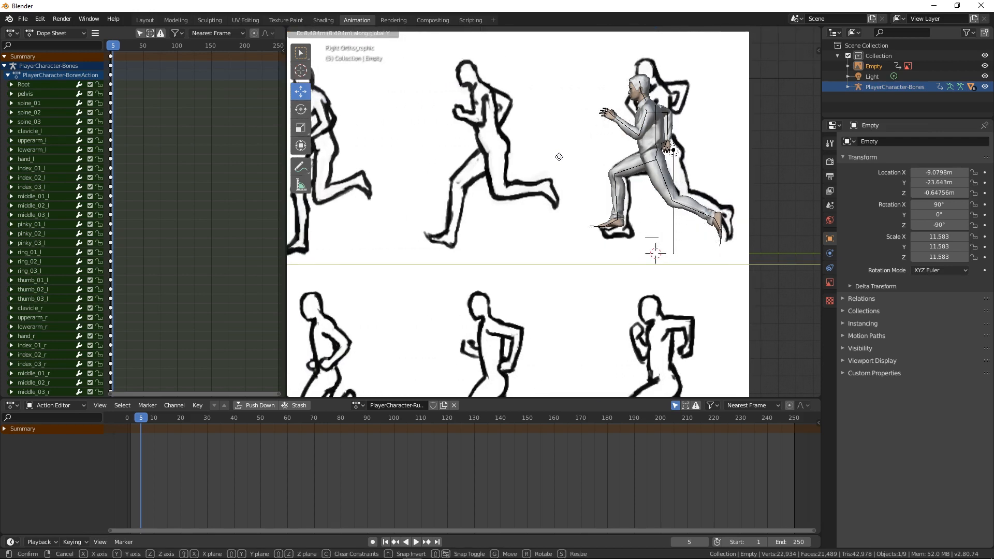
left_click(596, 163)
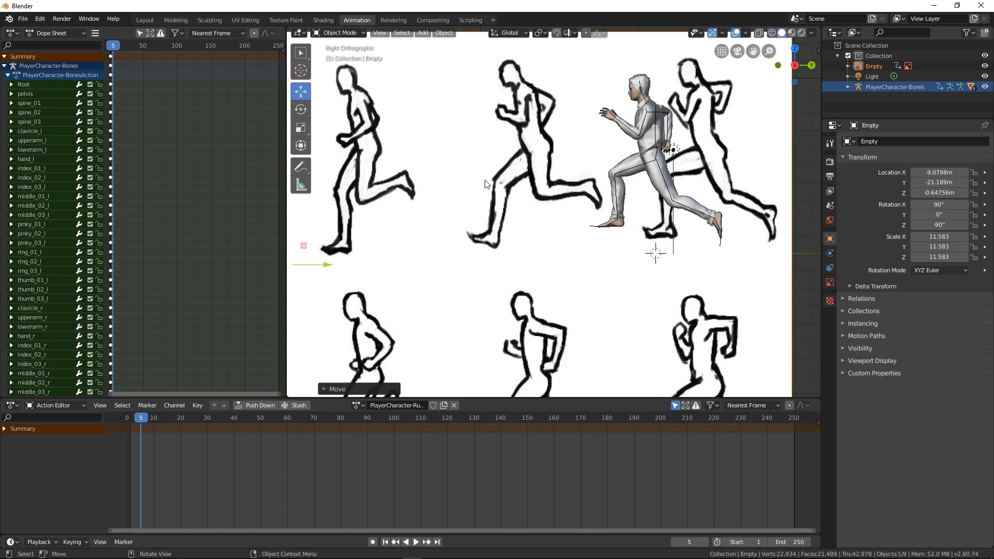
- Return the armature to Pose Mode and, at frame 5, rotate the left calf up behind the body and the left foot downward
left_click(659, 116)
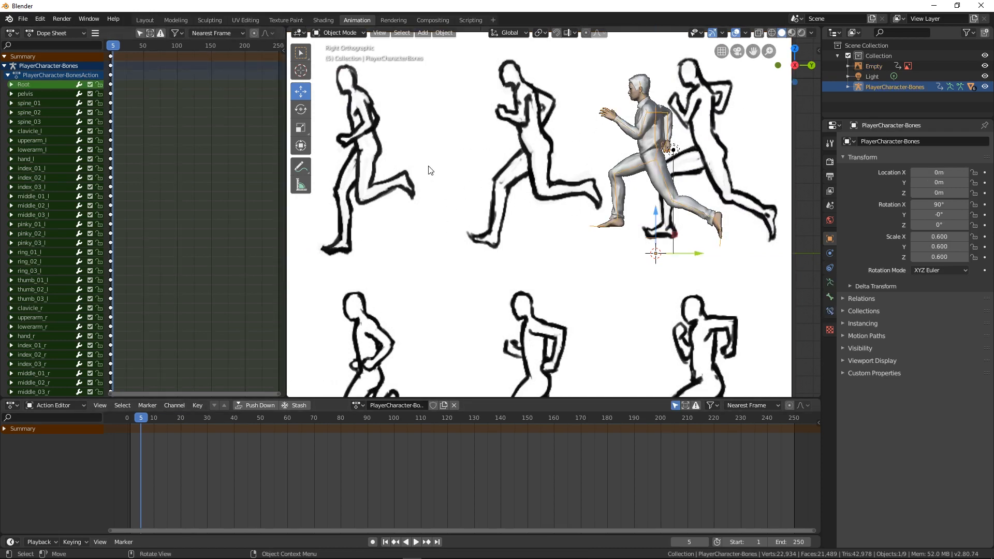
left_click(340, 33)
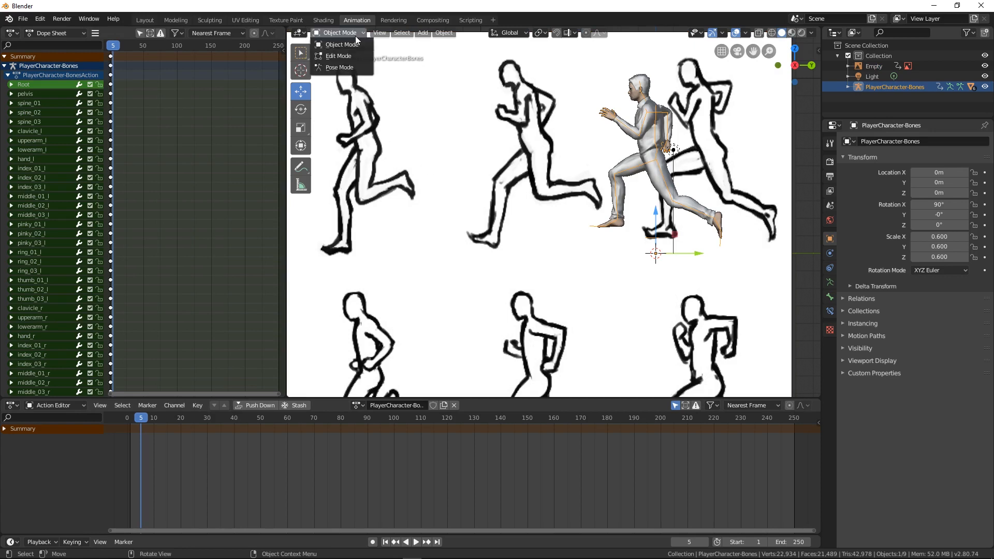
left_click(340, 67)
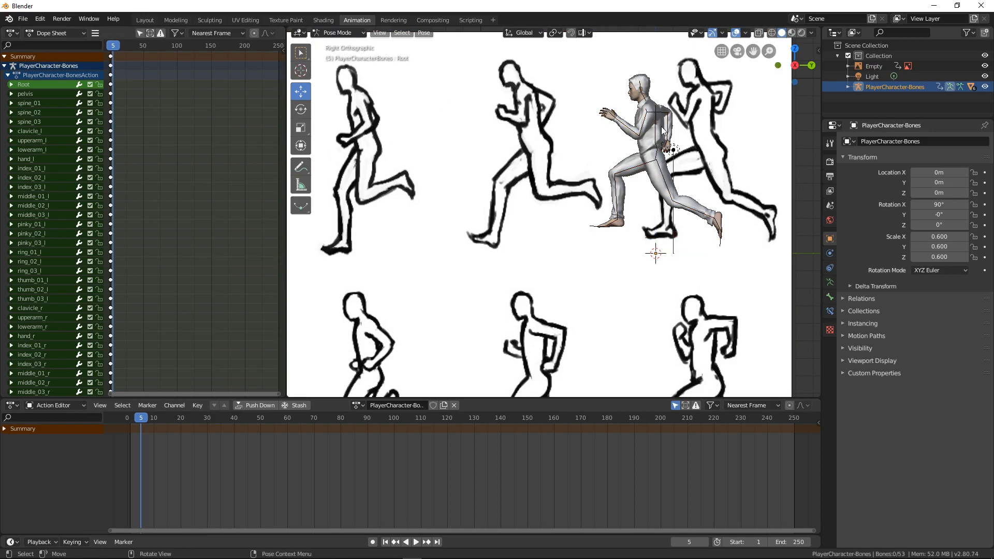
scroll(605, 133, "up", 3)
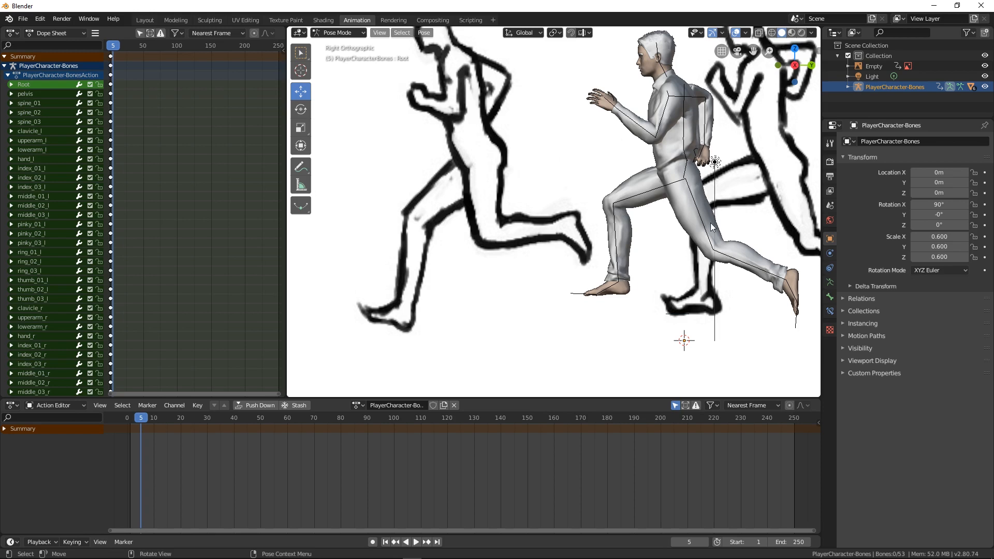
middle_click_drag(693, 233, 596, 232, "shift")
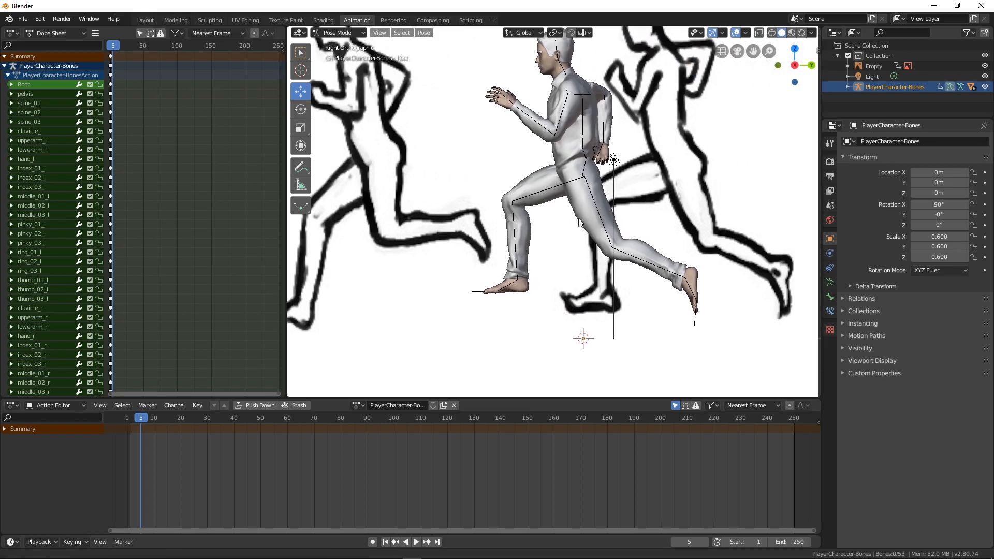
left_click(636, 257)
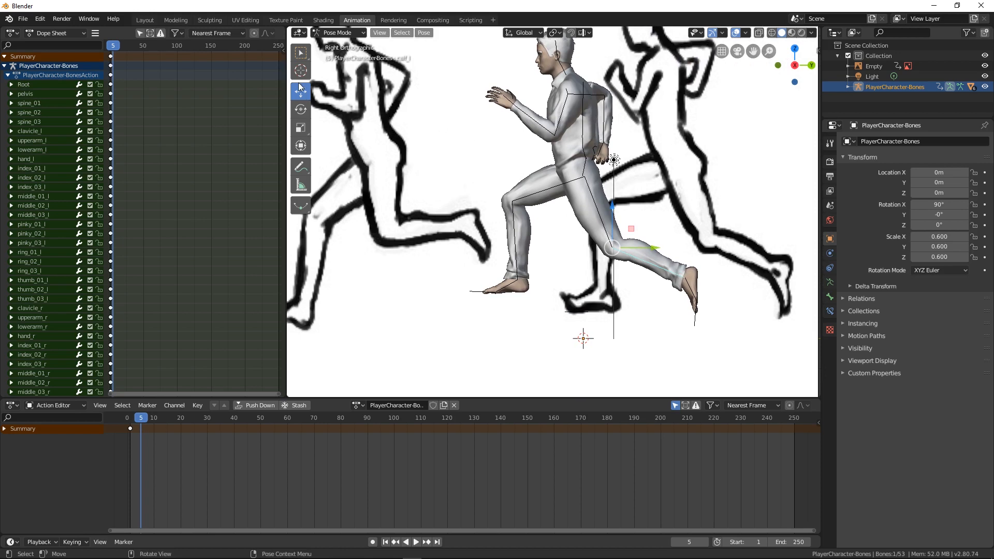
left_click(300, 108)
left_click_drag(651, 278, 658, 243)
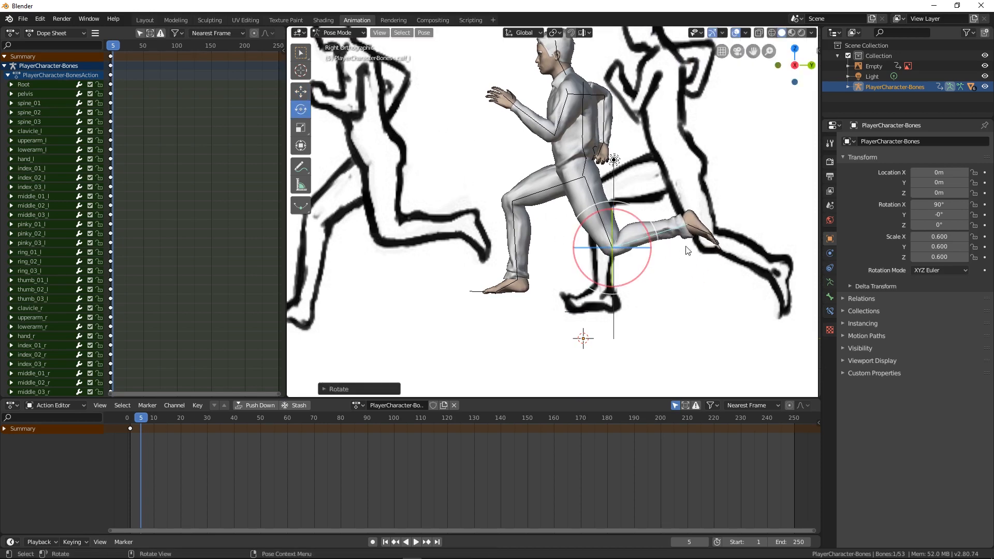
left_click(702, 234)
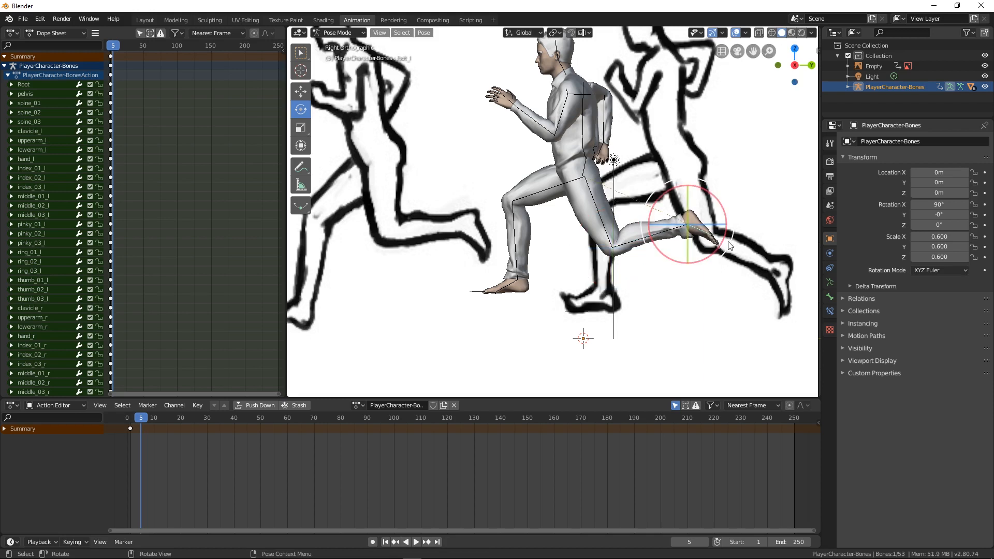
left_click_drag(728, 243, 712, 260)
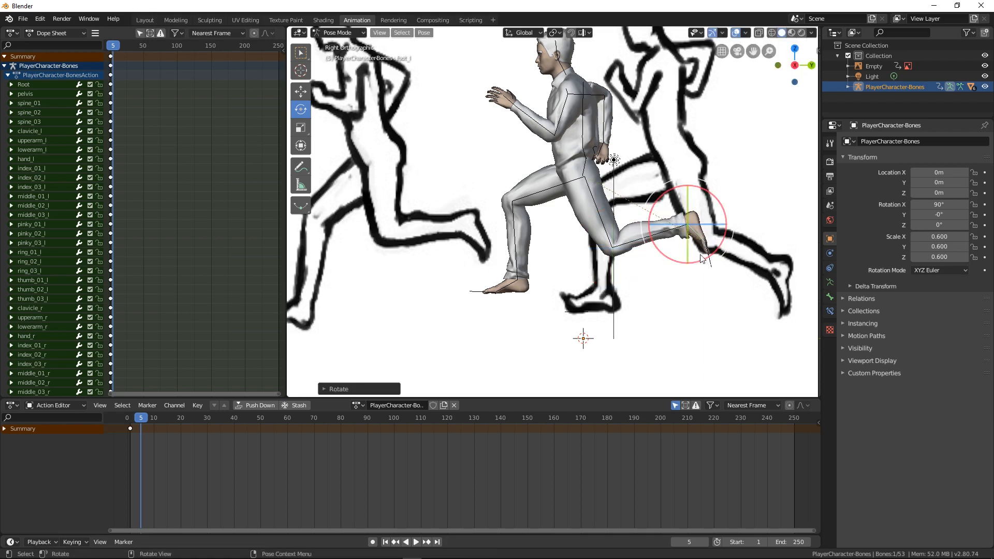
- Rotate the right thigh down and back, and swing the right calf forward until the lower leg is nearly vertical
left_click(534, 197)
left_click_drag(549, 208, 563, 220)
left_click(548, 258)
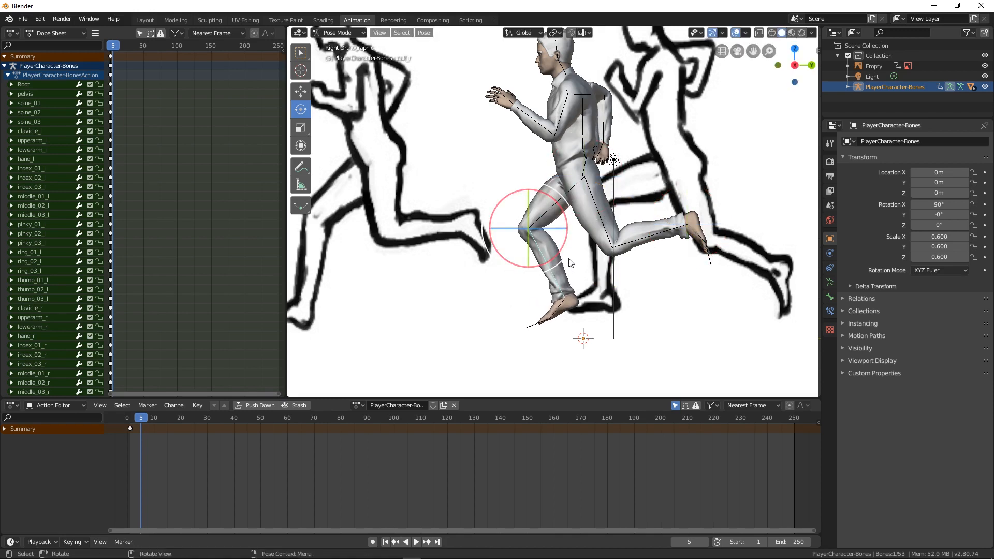
left_click_drag(568, 263, 547, 264)
- At frame 5, rotate the right foot so its toes point slightly upward for the landing
middle_click_drag(446, 277, 519, 309, "shift")
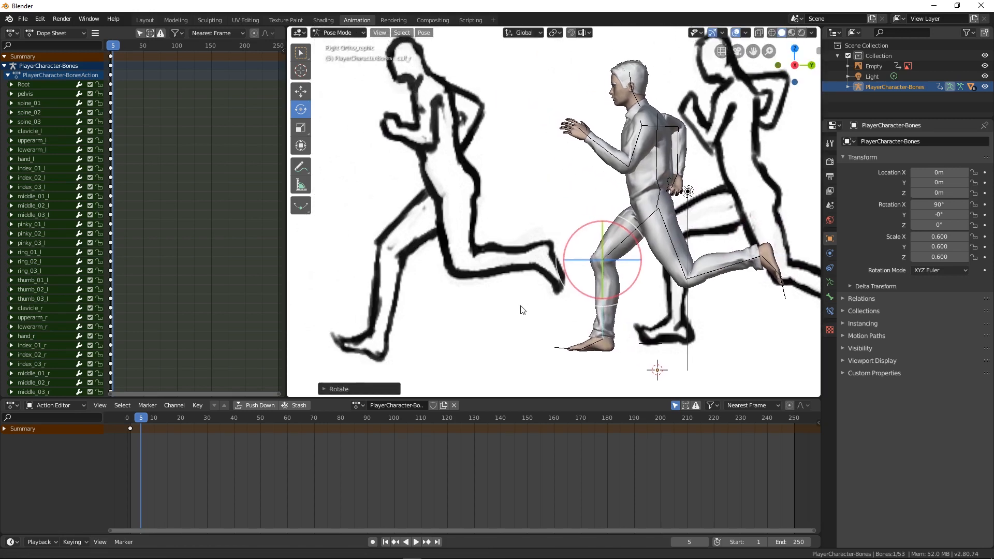
left_click(594, 348)
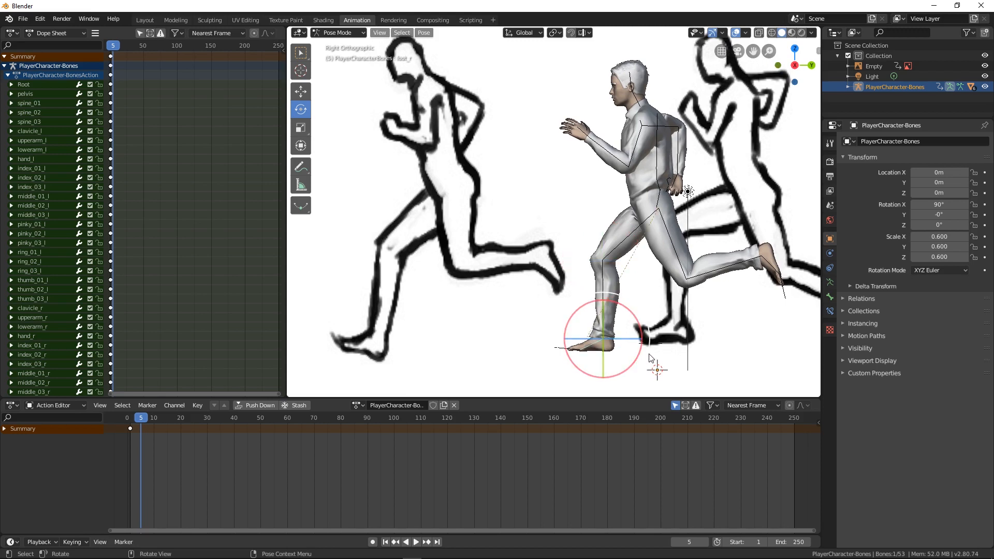
mouse_move(651, 357)
left_mouse_down()
mouse_move(634, 371)
mouse_move(641, 369)
left_mouse_up()
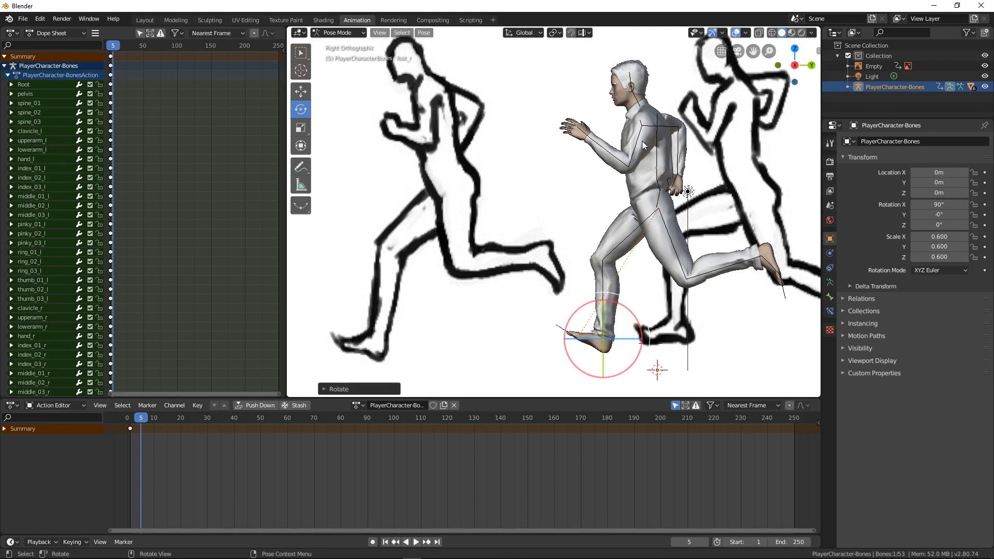
- Rotate the left upper arm slightly down in front and swing the right upper arm forward toward the waist
left_click(614, 163)
left_click_drag(615, 162, 618, 174)
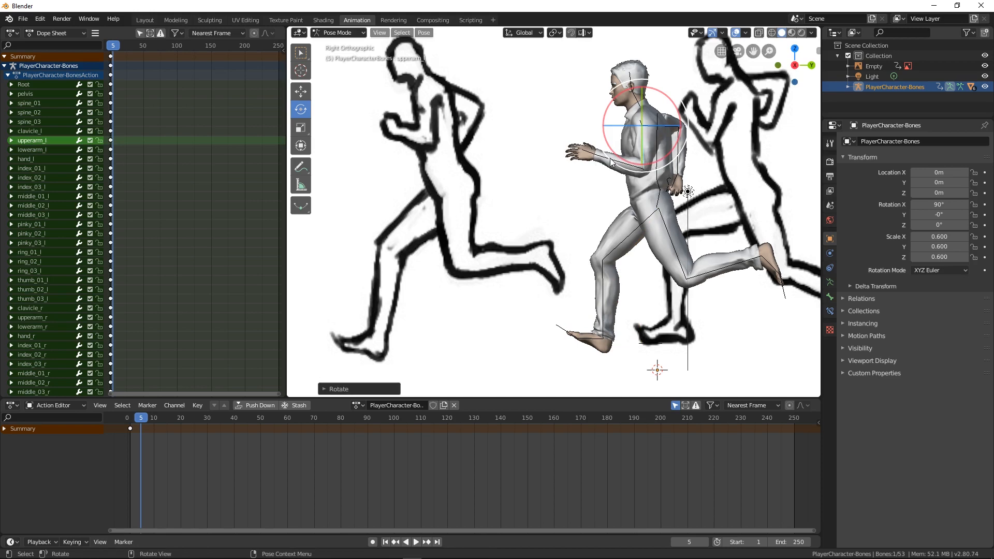
left_click(678, 167)
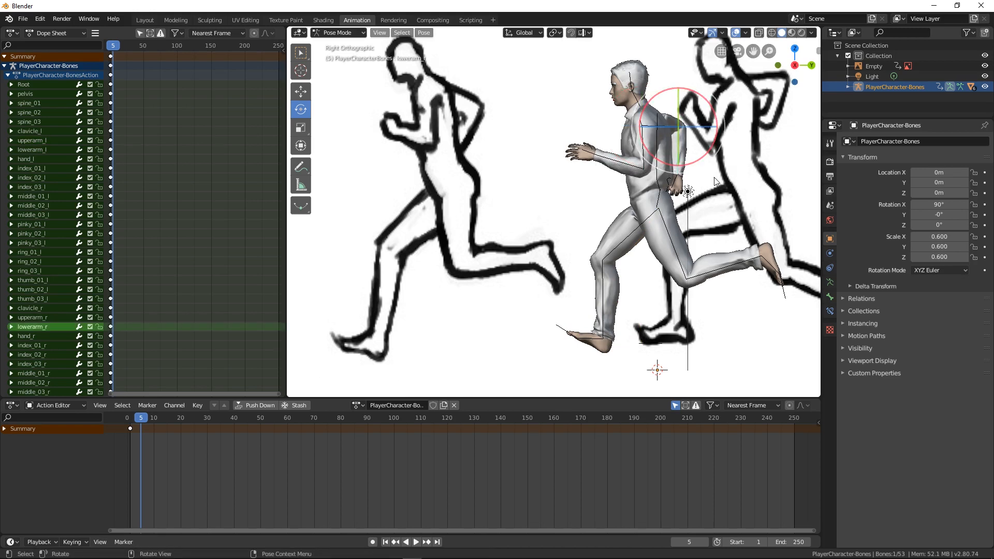
left_click(687, 136)
left_click(674, 130)
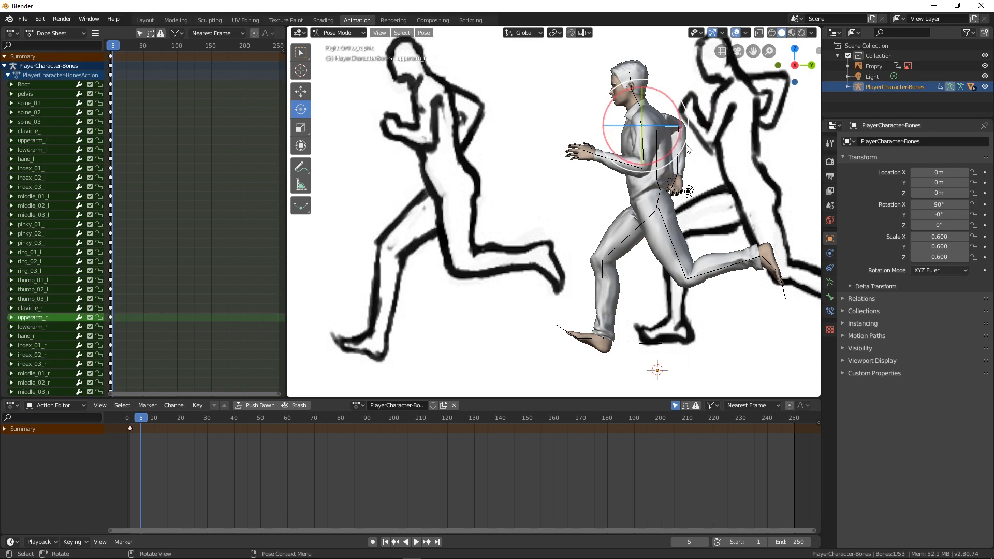
left_click_drag(689, 150, 674, 159)
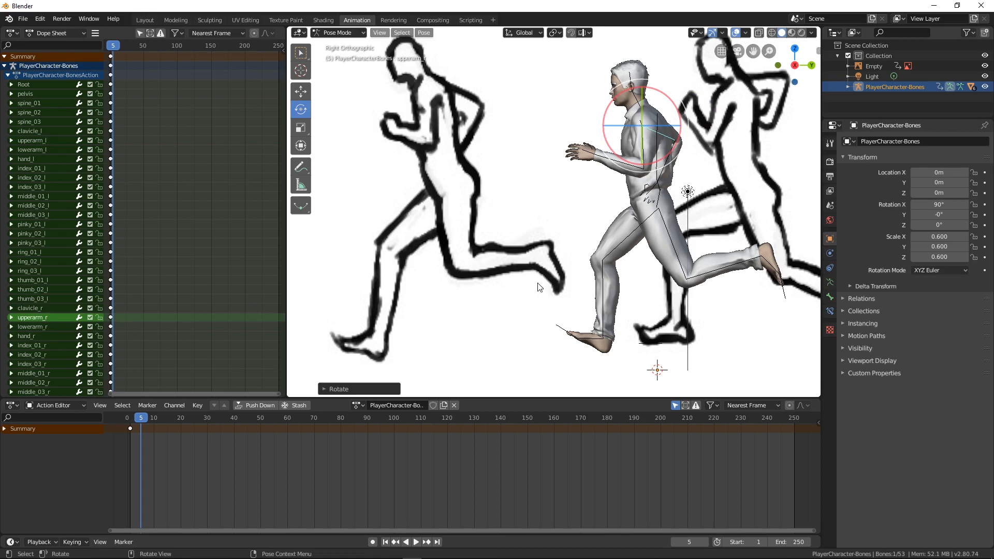
- Keyframe all bones at frame 5 using the Whole Character (Selected bones only) option
key("a")
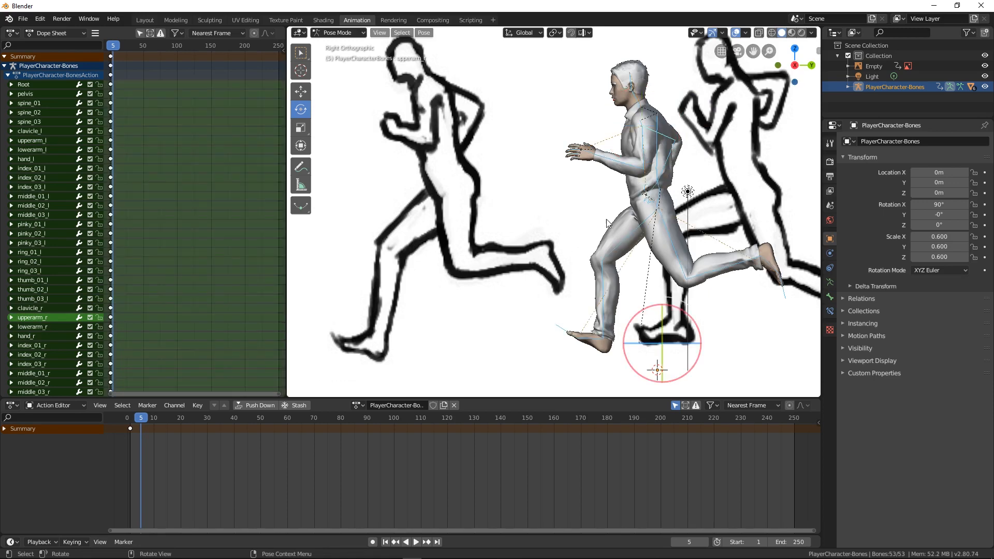
key("i")
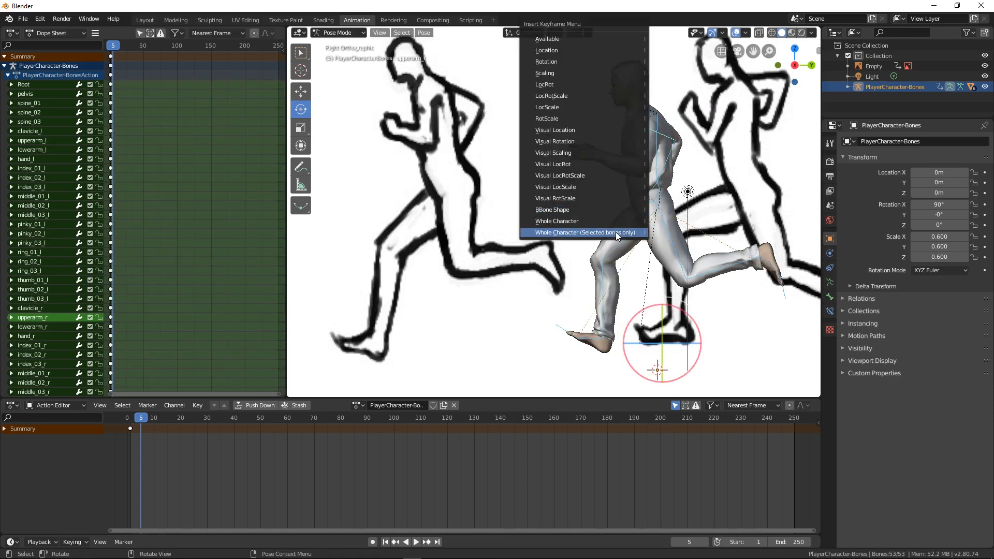
left_click(616, 232)
- Play the animation briefly from frame 10 and scrub back to frame 5 to check the keyed pose
scroll(625, 229, "down", 4)
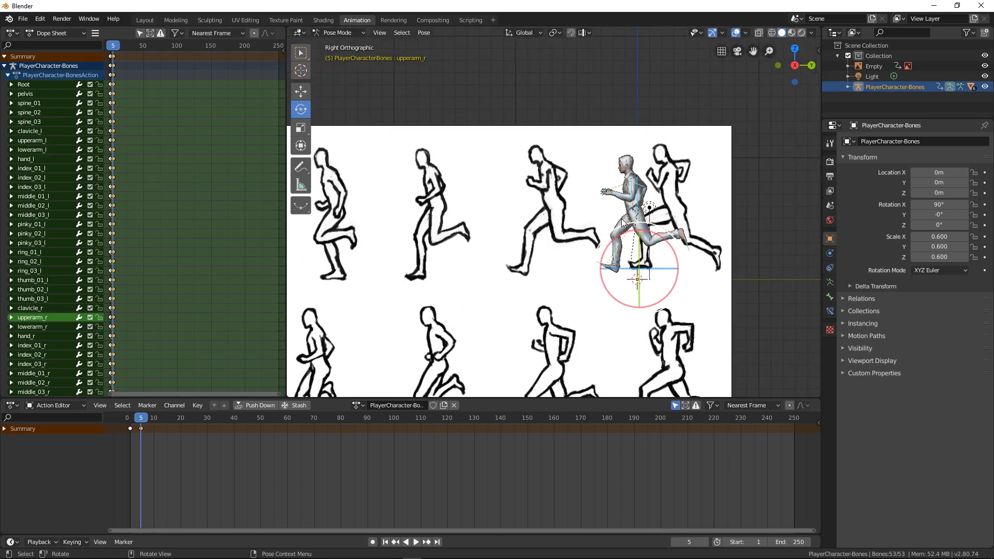
middle_click_drag(414, 252, 649, 234)
scroll(648, 234, "down", 2)
scroll(665, 226, "up", 1)
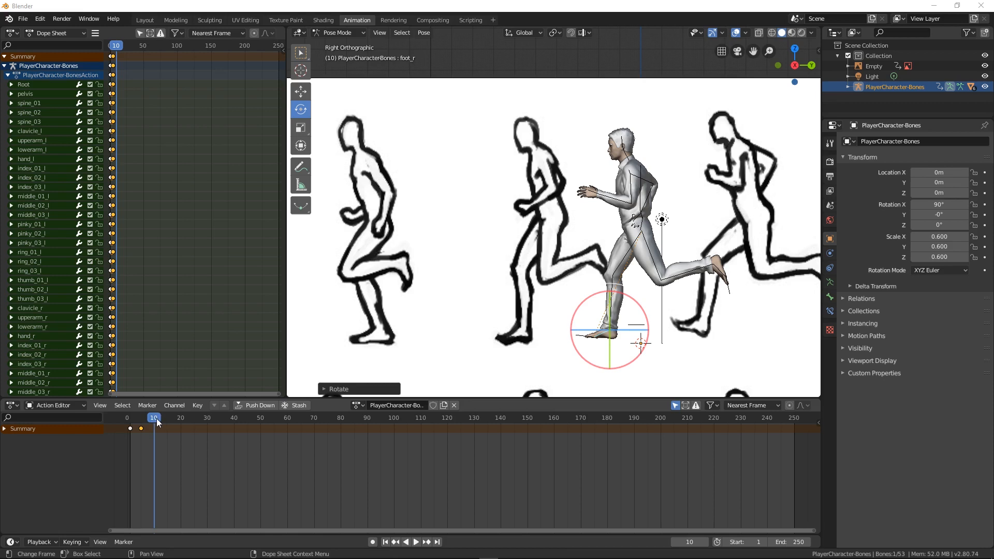
key("space")
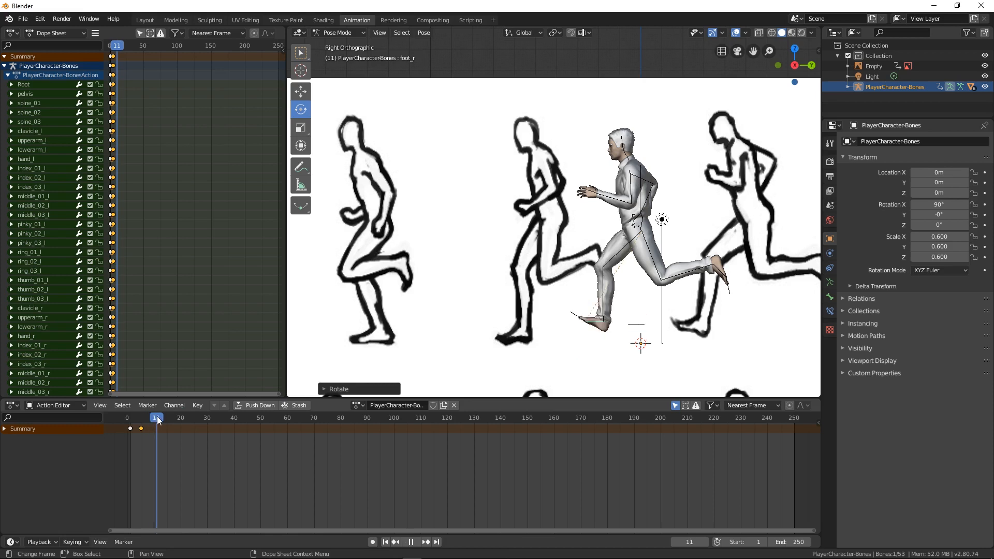
left_click_drag(156, 421, 143, 425)
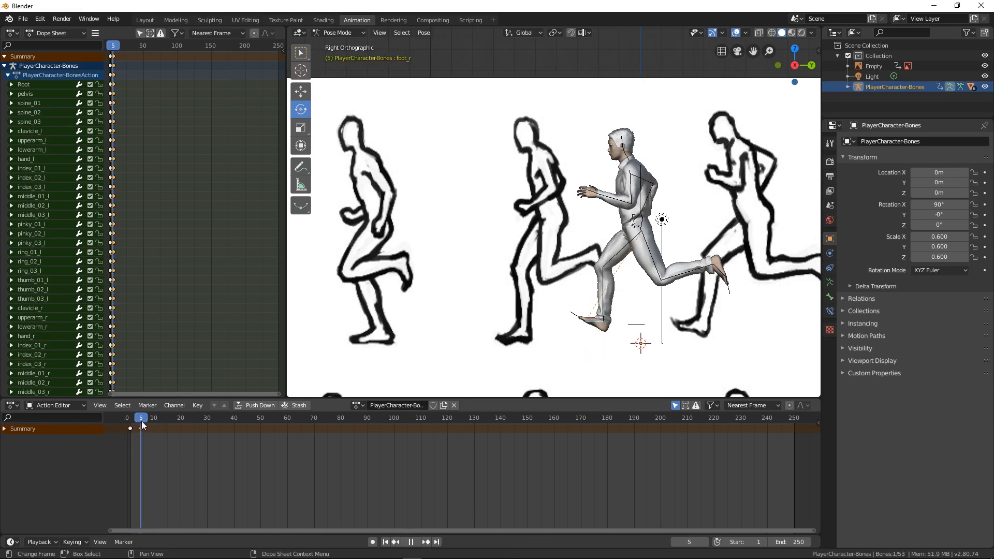
key("space")
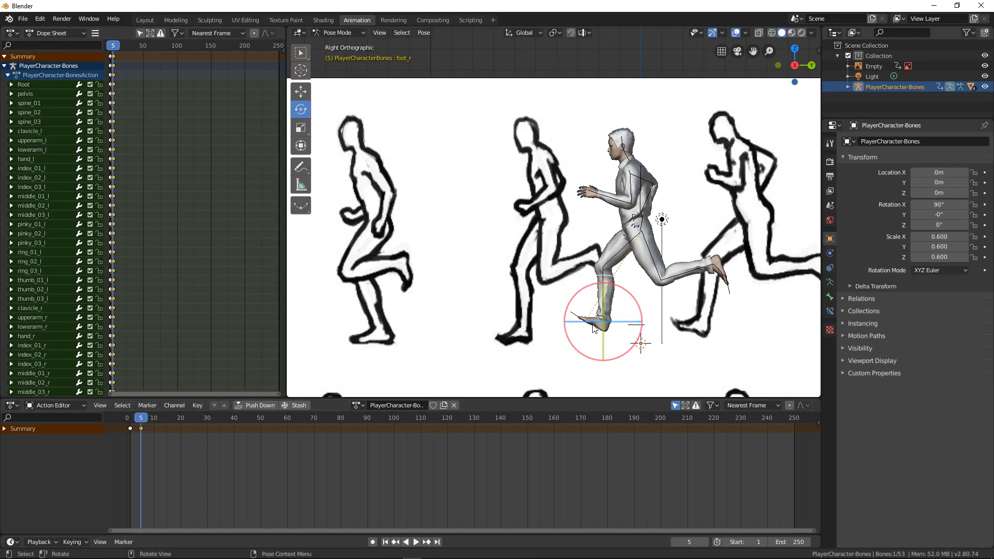
- Move the right foot down and back at frame 5 without keyframing it, and change to frame 10
key("g")
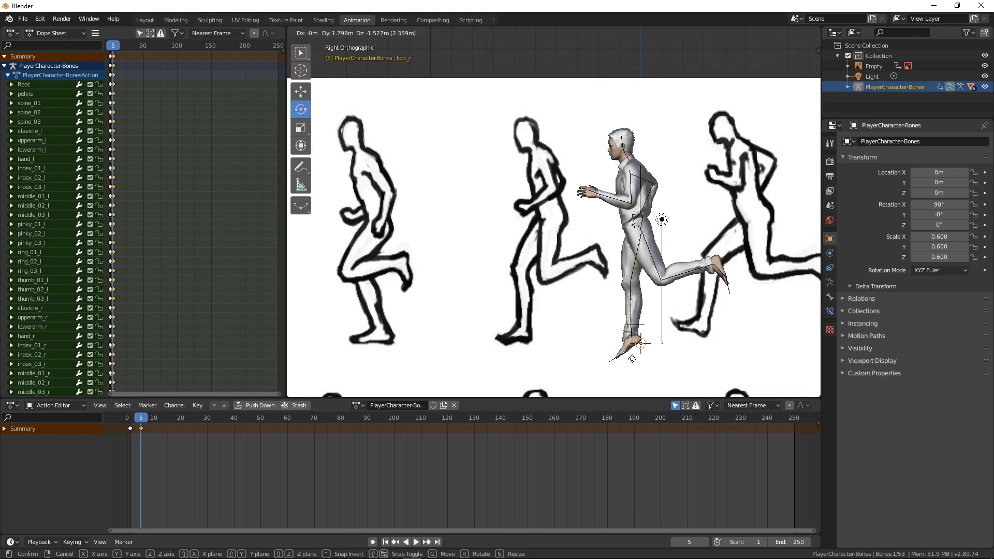
left_click(632, 359)
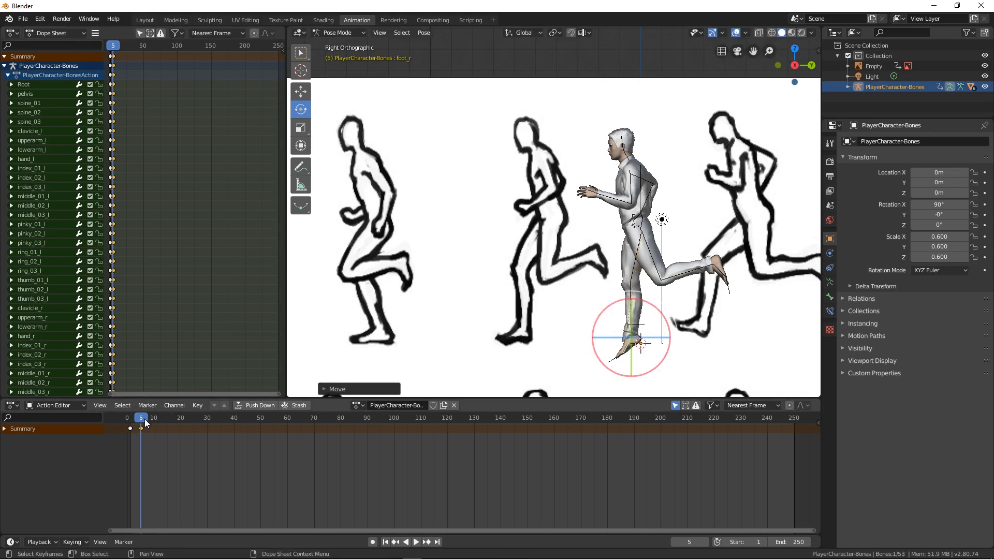
left_click_drag(146, 422, 154, 420)
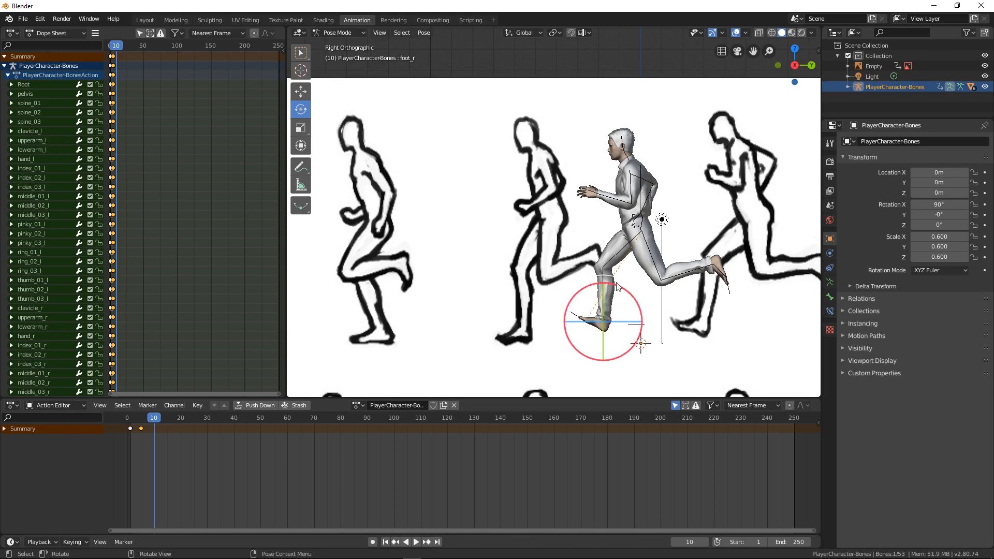
- At frame 10, rotate the right thigh back to bring the landing leg closer beneath the body
left_click_drag(621, 282, 623, 267)
left_click(622, 258)
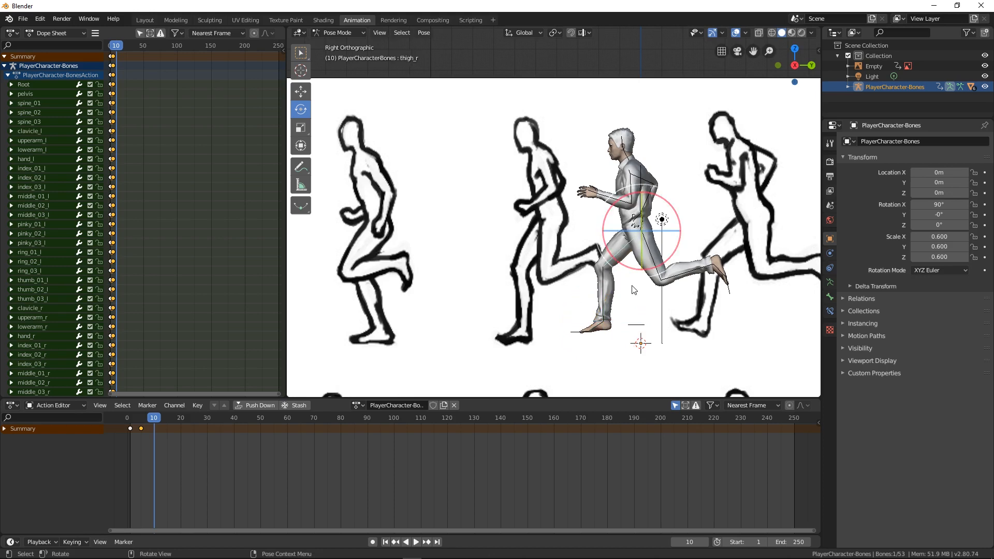
left_click_drag(638, 284, 630, 315)
left_click(628, 314)
- Rotate the left thigh forward, adjust the bend of the left calf, and lower the arms toward the waist
left_click(653, 260)
left_click_drag(658, 266, 646, 270)
left_click(673, 282)
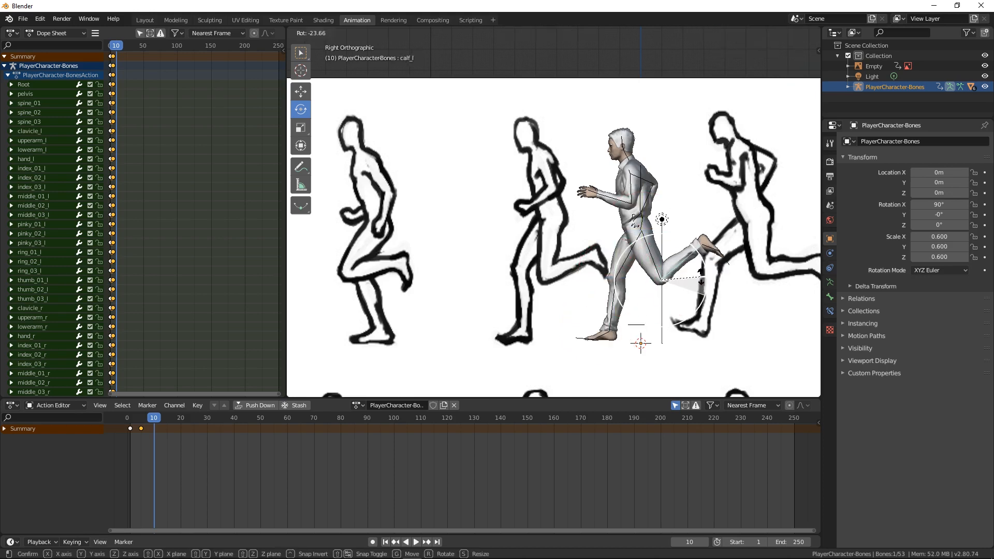
left_click_drag(699, 286, 694, 268)
left_click(631, 188)
left_click(624, 212)
- Move the Root bone down slightly and keyframe all bones at frame 10
left_click(637, 325)
scroll(642, 280, "up", 1)
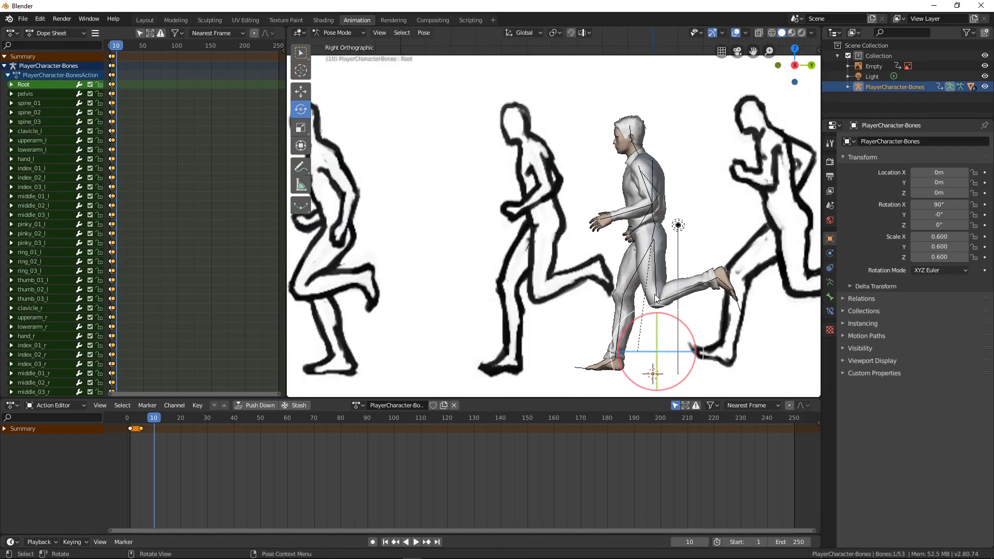
left_click(301, 92)
left_click_drag(654, 318, 655, 341)
key("a")
key("i")
- Set the current frame to 15, move the reference Empty to bring the next drawn pose beside the character, and return to Pose Mode
left_click(167, 418)
left_click_drag(475, 391, 682, 282)
left_click(647, 259)
key("ctrl+Tab")
- Pose the right leg under the body, the left knee forward and the arms lowered, and keyframe all bones at frame 15
left_click(640, 269)
left_click(301, 109)
left_click_drag(622, 267, 645, 275)
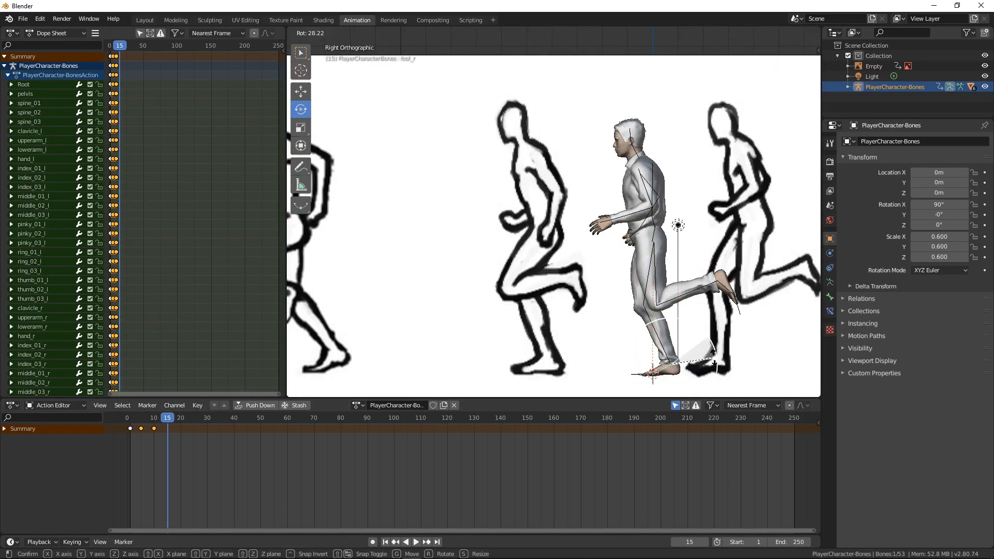
left_click(644, 189)
left_click(647, 191)
left_click(630, 227)
key("a")
key("i")
- Move the reference Empty along Y to about 9.36 m for the next drawn pose, and set the current frame to 20
left_click(301, 91)
left_click_drag(677, 390, 757, 293)
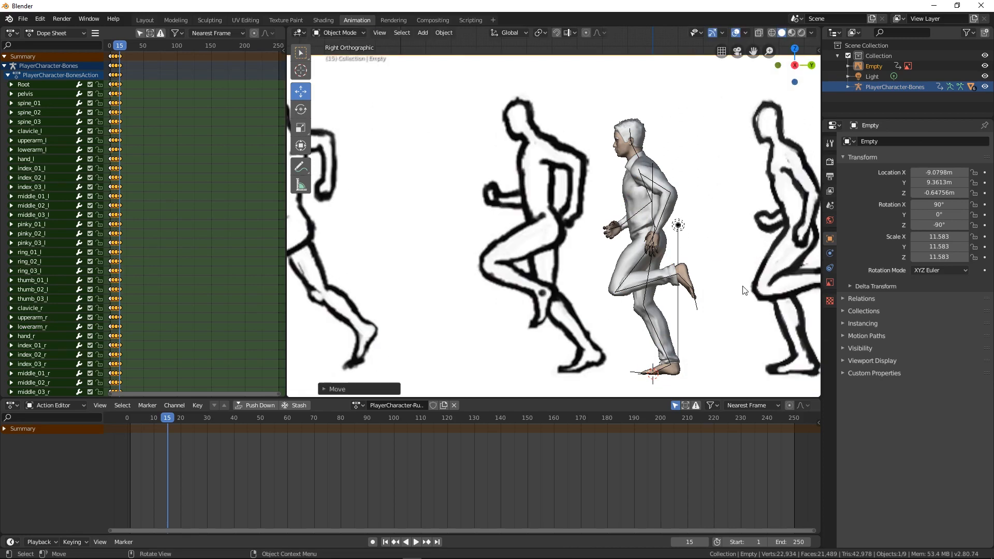
left_click(181, 418)
- At frame 20, swing the left arm back behind the body and raise the right forearm in front
left_click(301, 109)
left_click_drag(666, 202, 691, 183)
left_click(628, 212)
left_click_drag(617, 226, 609, 207)
- Rotate the left calf under the raised thigh and keyframe all bones at frame 20
left_click(616, 272)
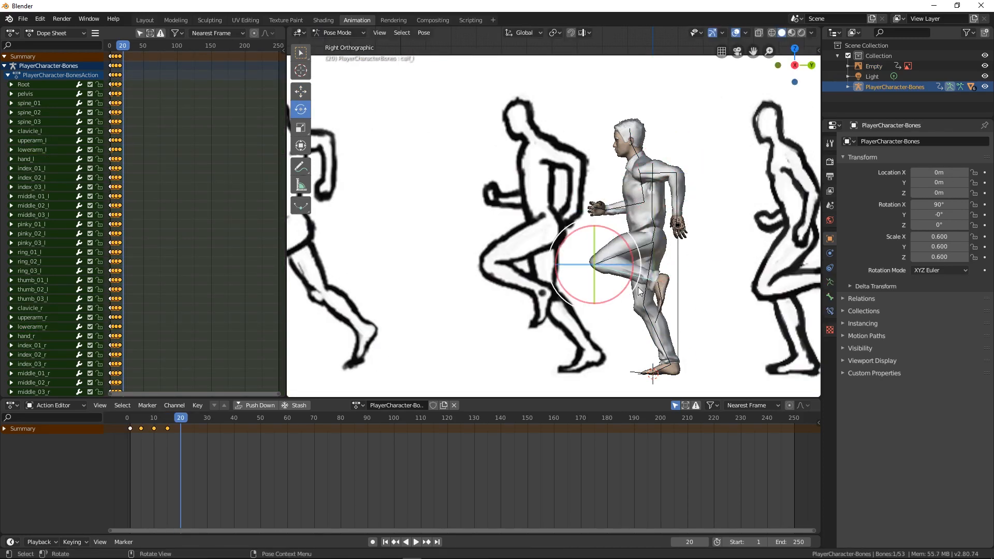
left_click(693, 358)
key("a")
key("i")
- In Object Mode, move the reference Empty to place the next drawn pose beside the character, and set the current frame to 25
left_click(340, 33)
left_click(341, 46)
left_click(300, 91)
left_click_drag(543, 293, 743, 293)
left_click(195, 418)
- At frame 25, raise the right hand in front, swing the left calf forward, and rotate the right foot behind the body
left_click_drag(611, 213, 596, 176)
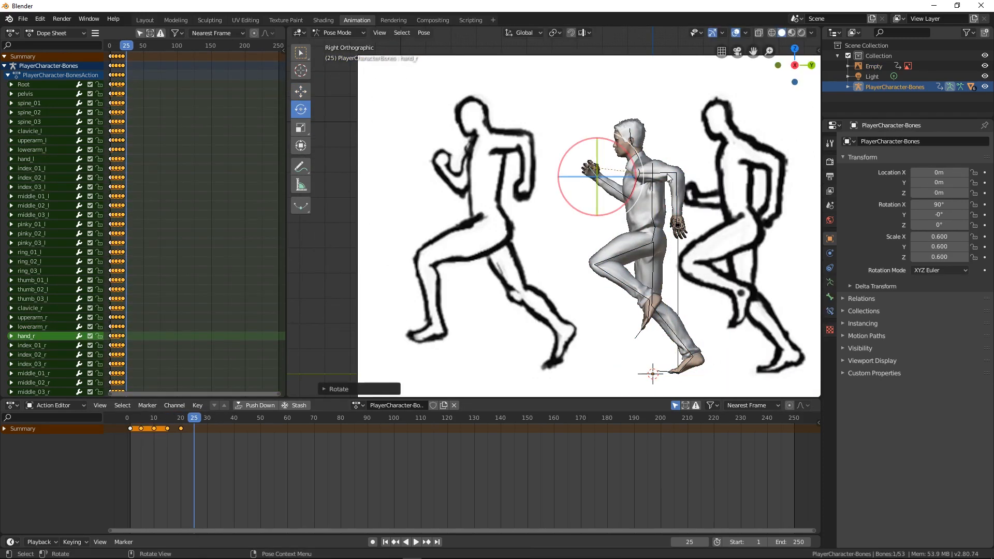
left_click(617, 285)
left_click_drag(621, 288, 599, 297)
left_click(695, 338)
left_click_drag(697, 340, 688, 341)
- Keyframe all bones at frame 25
left_click(301, 91)
key("a")
key("i")
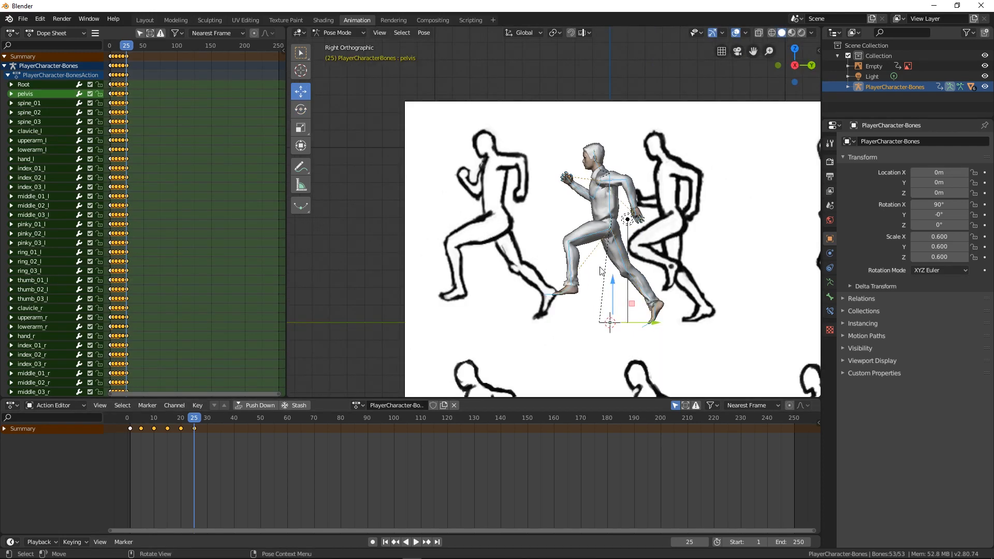
- In Object Mode, move the reference Empty to bring the next row of drawn poses beside the character
left_click(340, 33)
left_click(342, 45)
left_click_drag(767, 212, 700, 294)
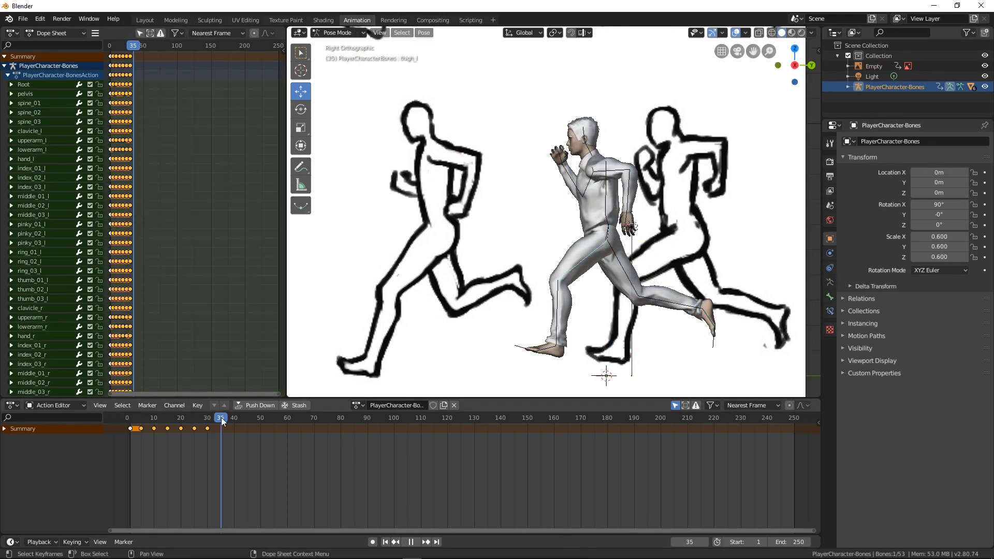
- At frame 35, rotate the left leg down beneath the body with the right calf raised behind, and keyframe all bones
key("r")
left_click(538, 363)
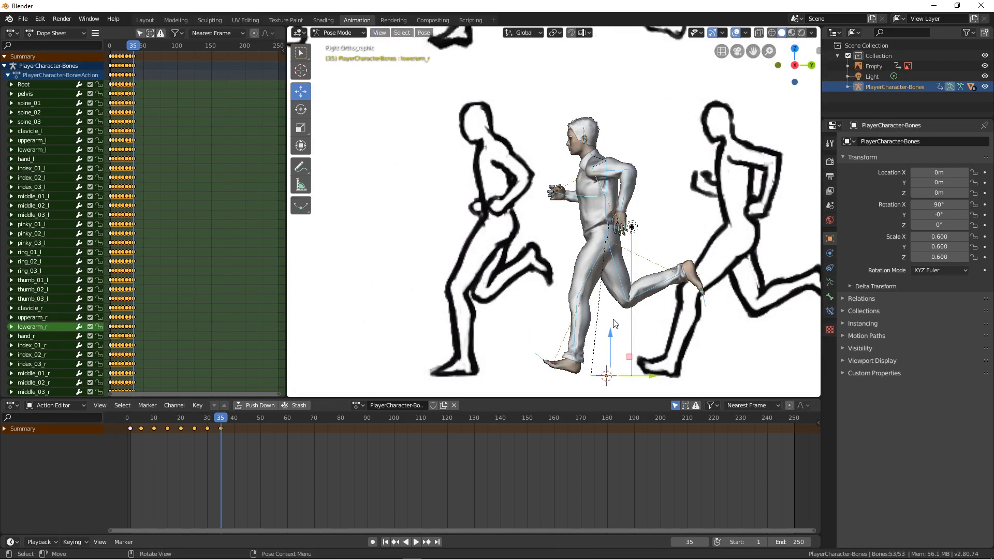
key("a")
key("i")
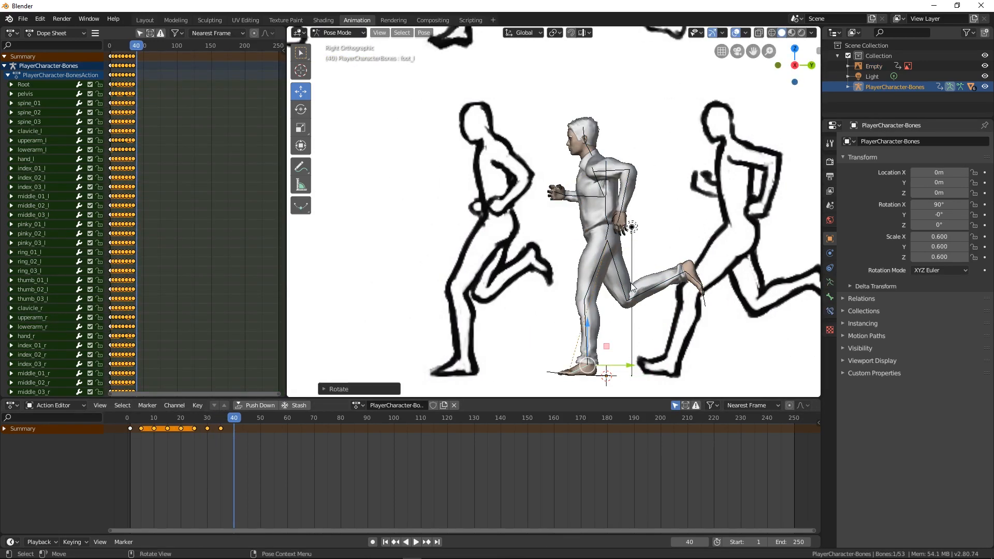
- At frame 40, rotate the leg bones to stand on the left leg with the right calf folded up behind
key("r")
left_click(602, 301)
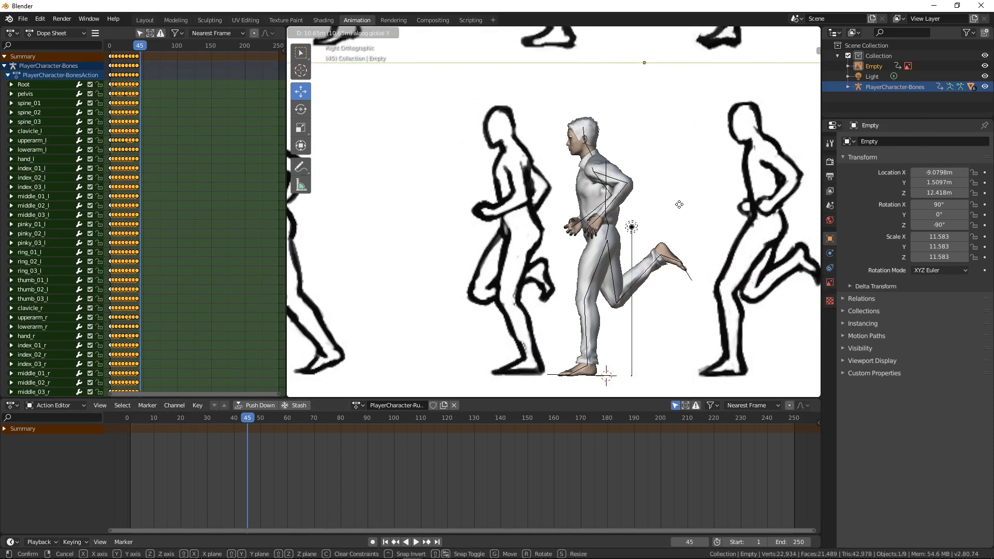
- At frame 45, rotate the upper arm to match the drawn passing pose, and keyframe all bones
left_click(611, 179)
key("r")
left_click(671, 175)
key("a")
key("i")
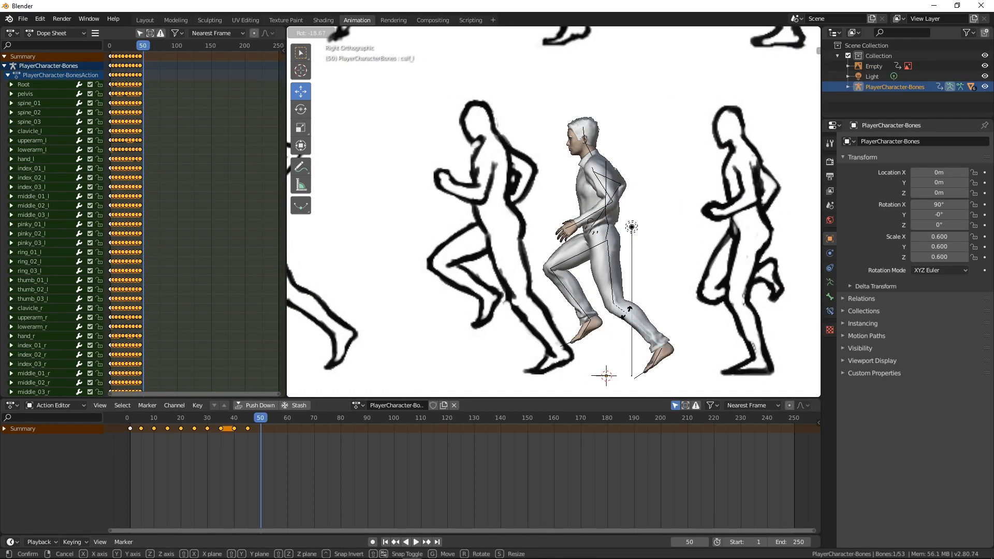
- At frame 50, pose the left leg extended behind with the right knee raised and left forearm forward, and keyframe all bones
key("r")
left_click(597, 273)
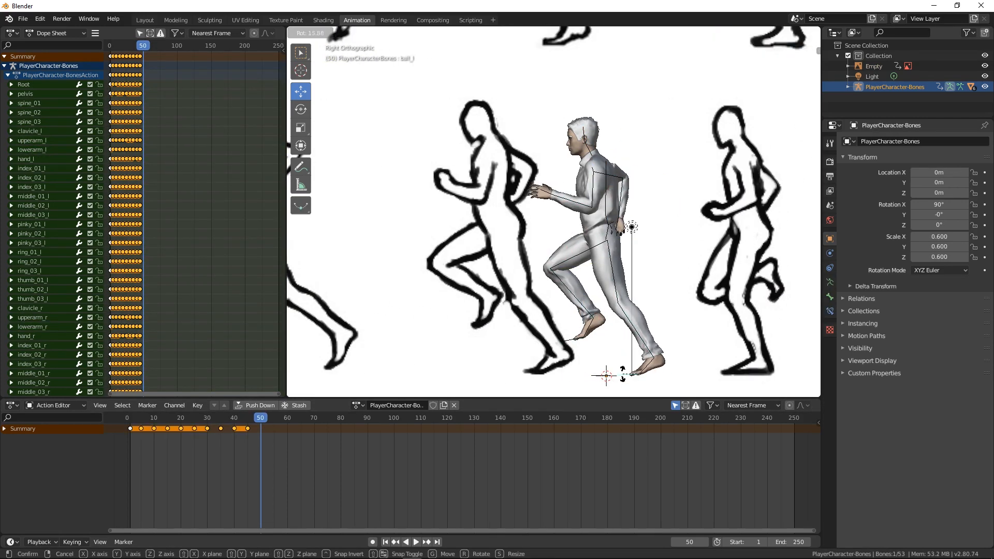
key("a")
key("i")
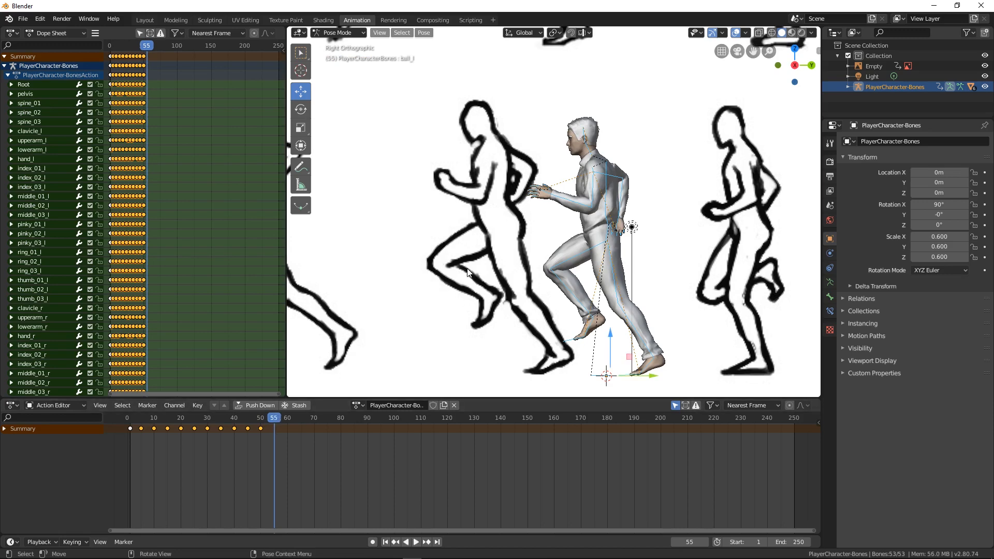
scroll(467, 268, "down", 5)
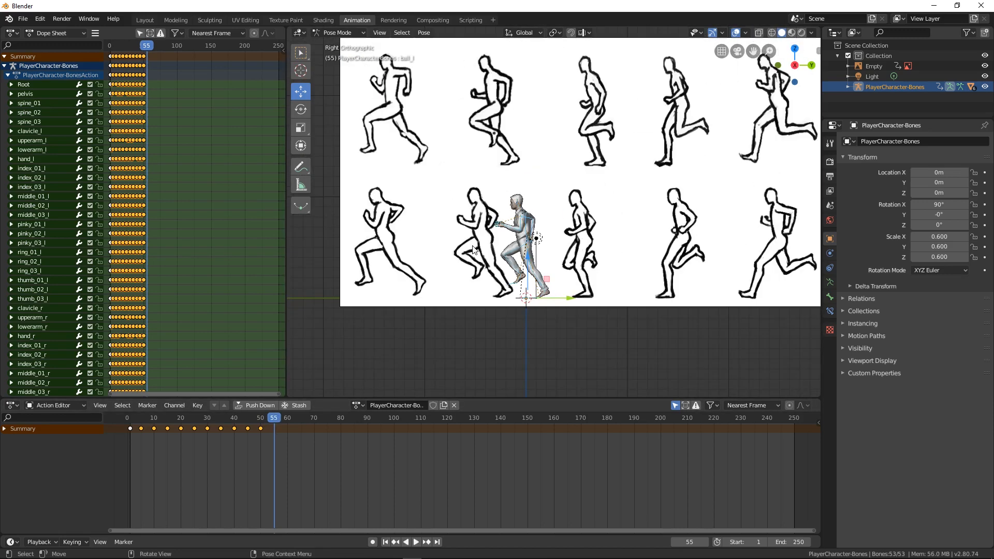
scroll(473, 250, "up", 3)
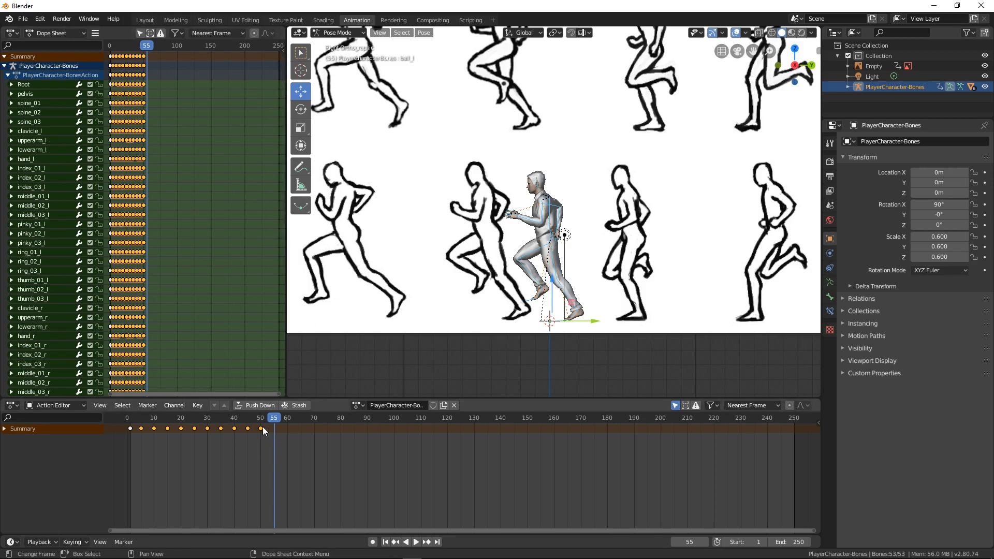
scroll(206, 435, "up", 3)
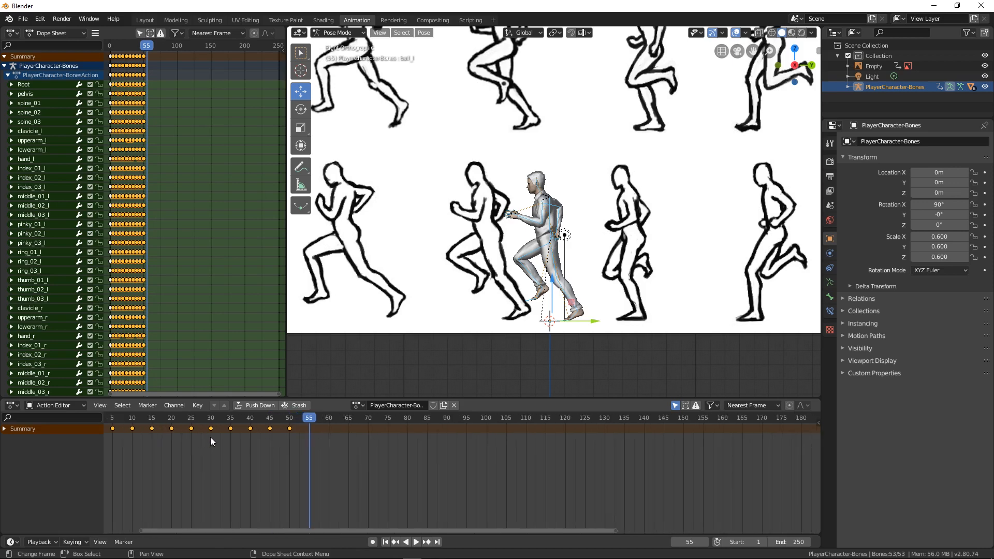
- Duplicate the frame 1 keyframes of all bones and place the copies at frame 55 to close the run loop
scroll(211, 440, "left", 3, "ctrl")
scroll(121, 215, "up", 7)
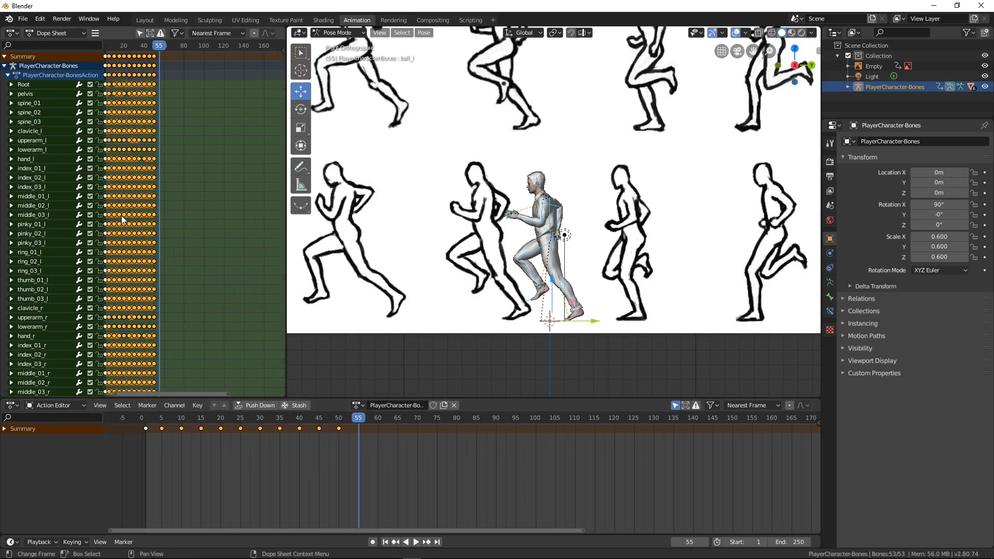
scroll(129, 222, "up", 2)
middle_click_drag(139, 237, 202, 256)
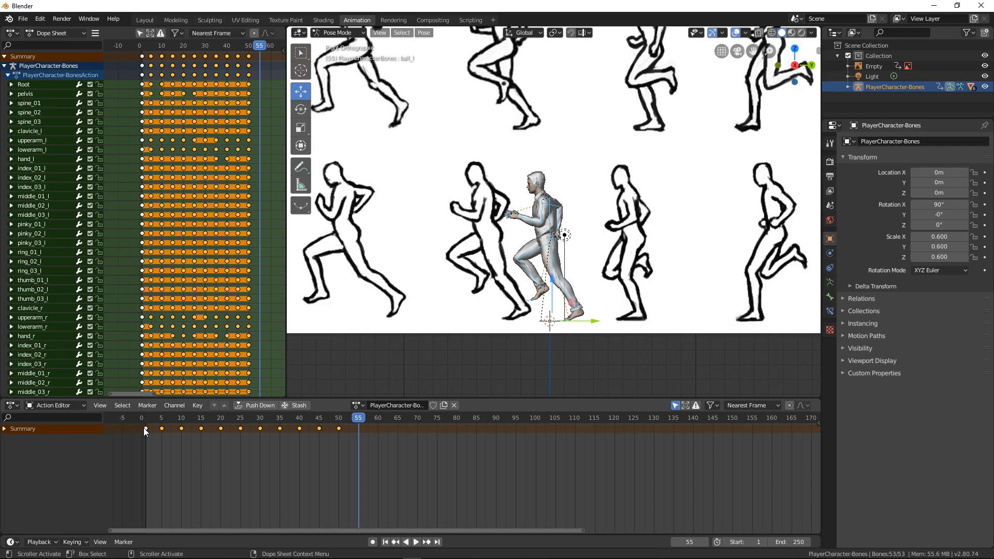
right_click(141, 63)
left_click(142, 64)
left_click(255, 64)
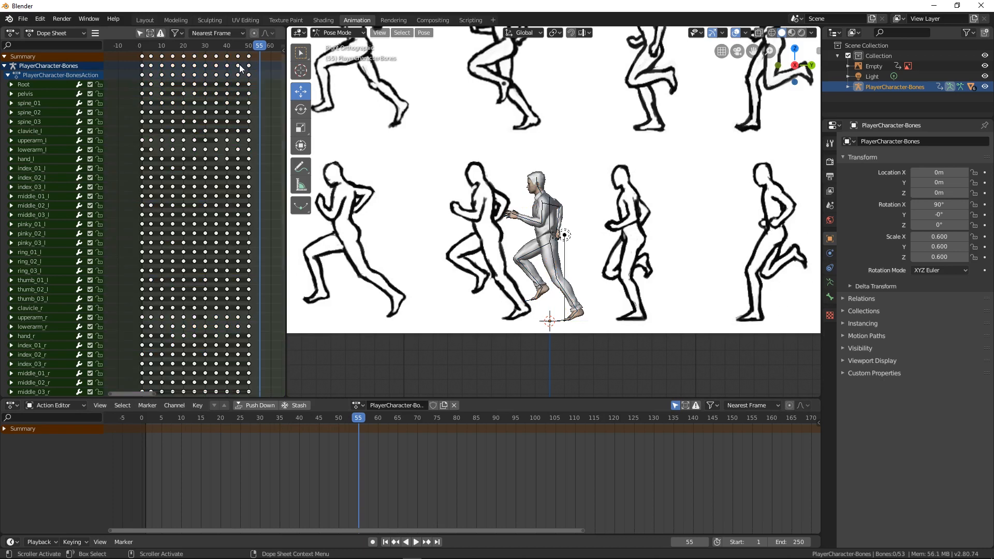
left_click(142, 66)
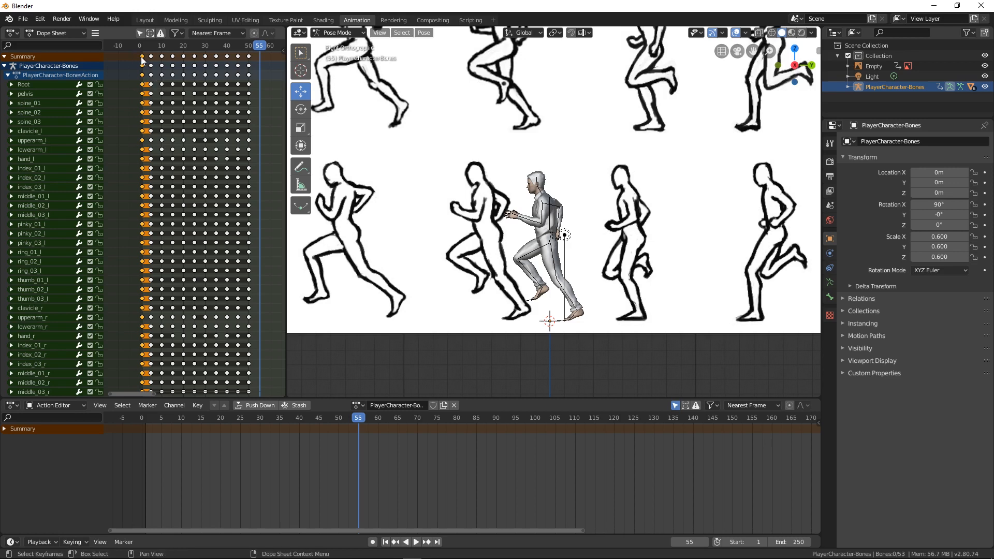
left_click_drag(147, 64, 263, 64)
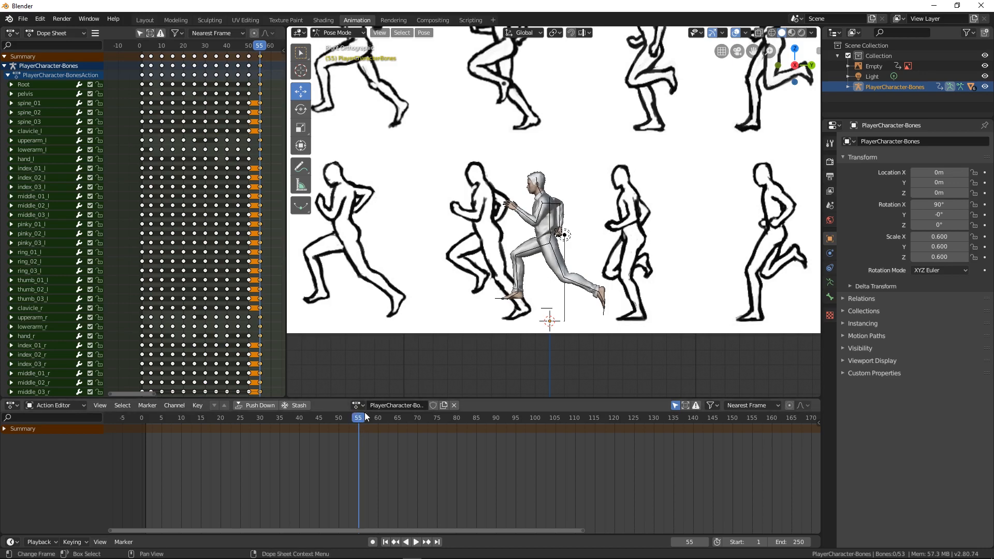
- Return to frame 1 and play back the run cycle to check the motion and its loop
key("space")
left_click_drag(357, 420, 120, 415)
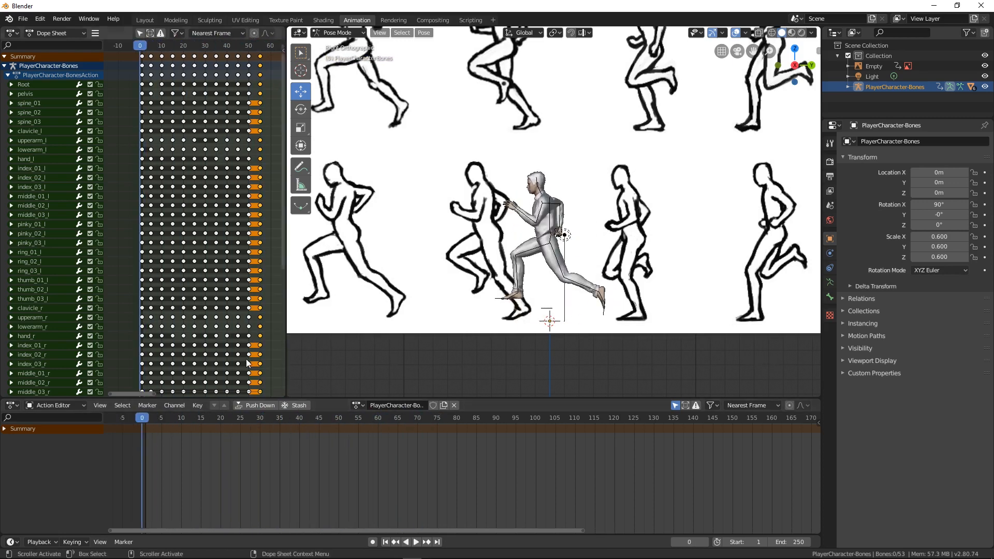
left_click(146, 419)
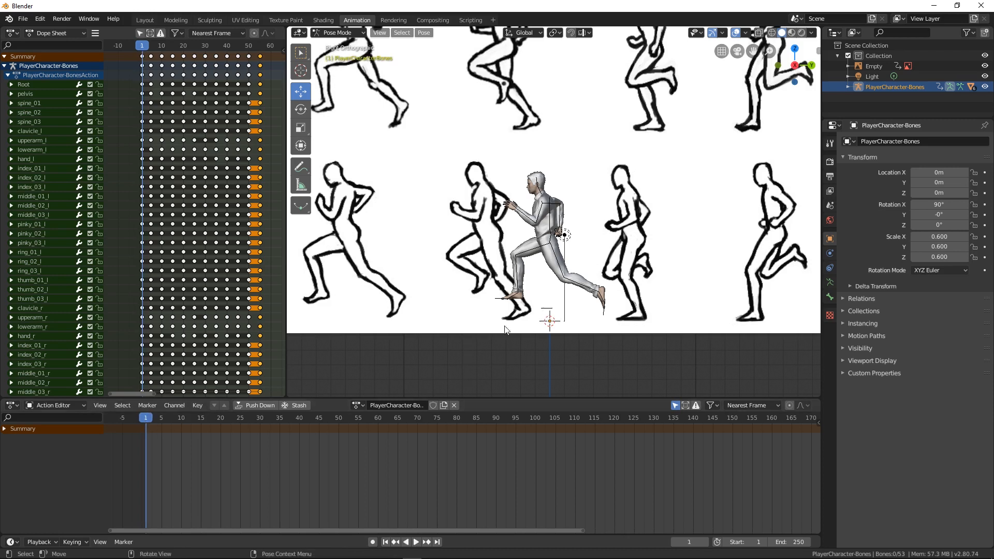
key("space")
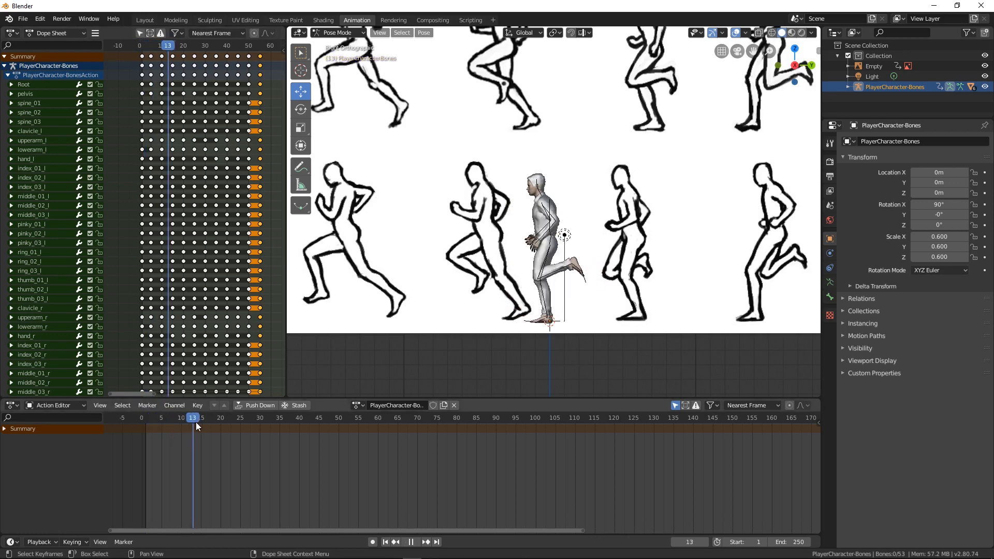
left_click_drag(243, 427, 144, 436)
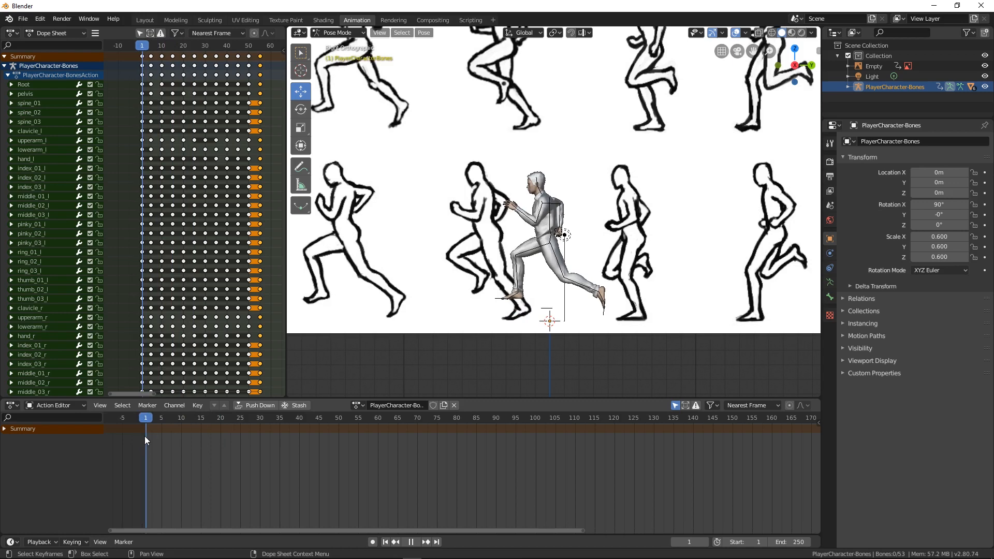
key("space")
- At frame 1, lower the Root bone vertically to the ground at the world origin
key("a")
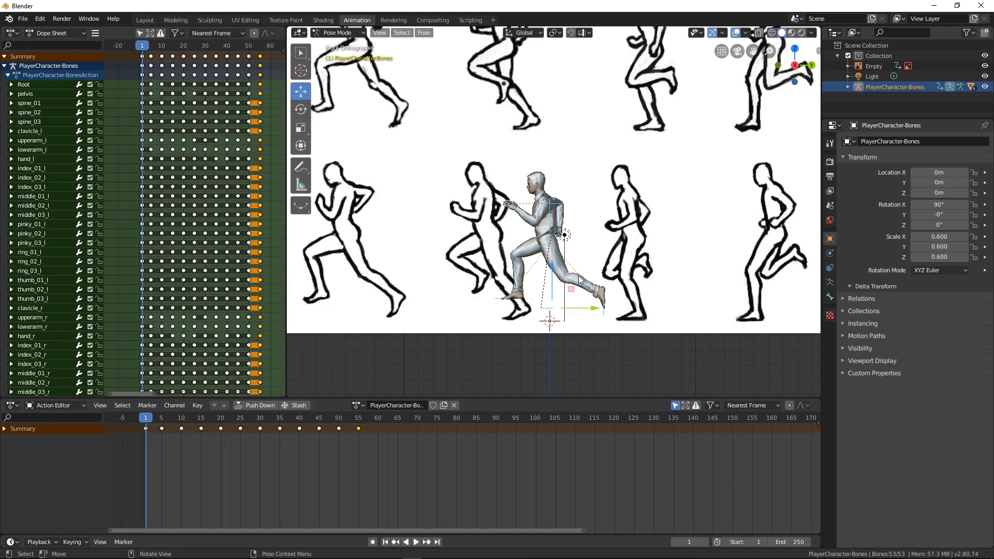
left_click(546, 311)
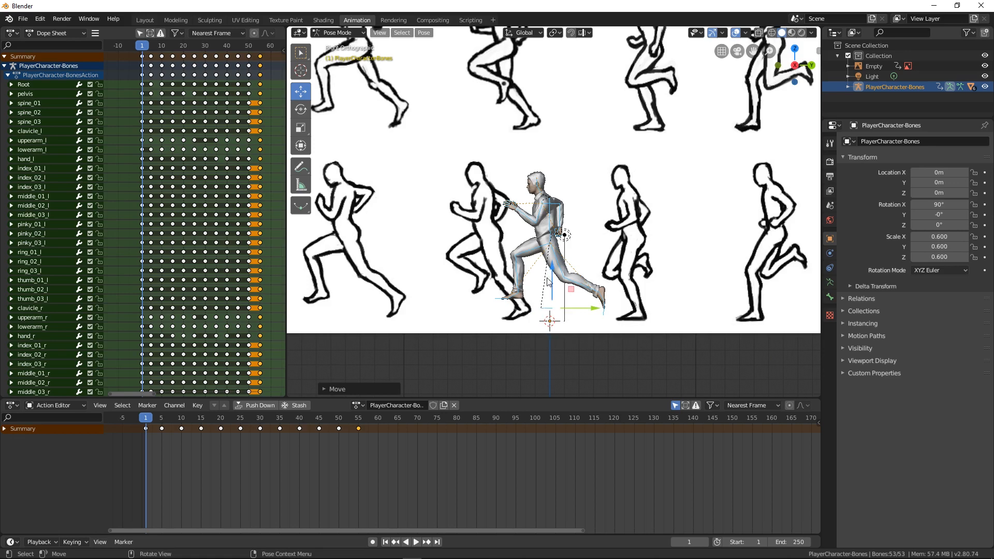
left_click(545, 312)
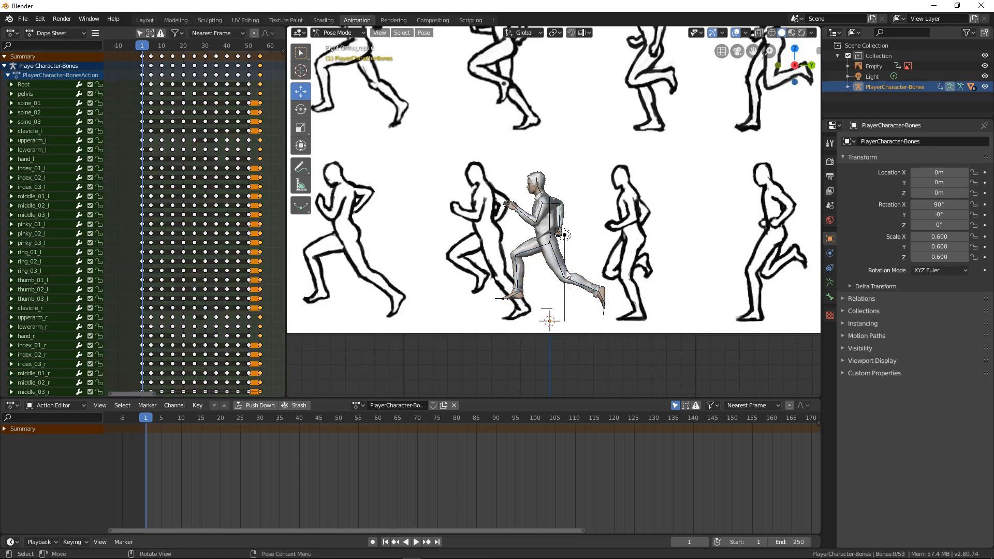
left_click(542, 313)
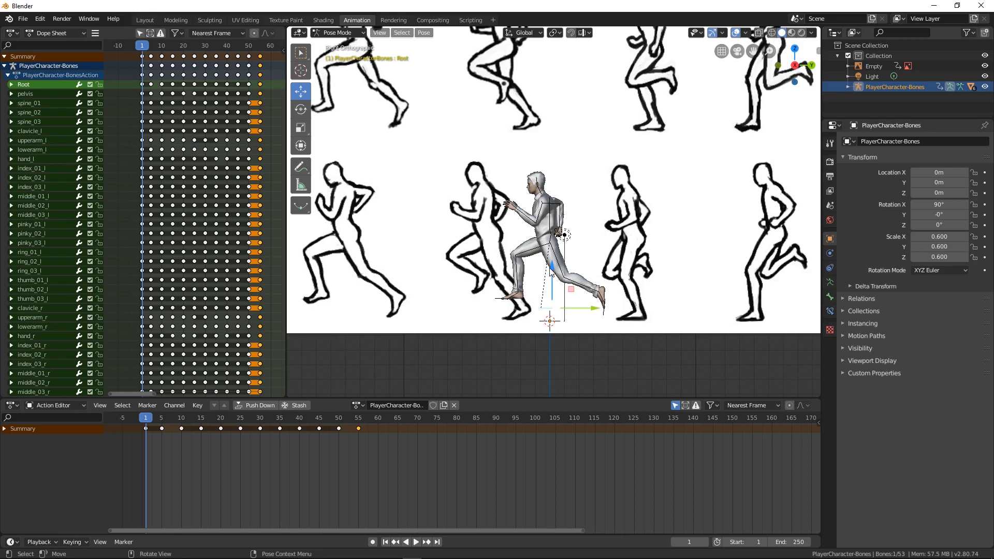
left_click_drag(551, 275, 554, 294)
left_click(551, 255)
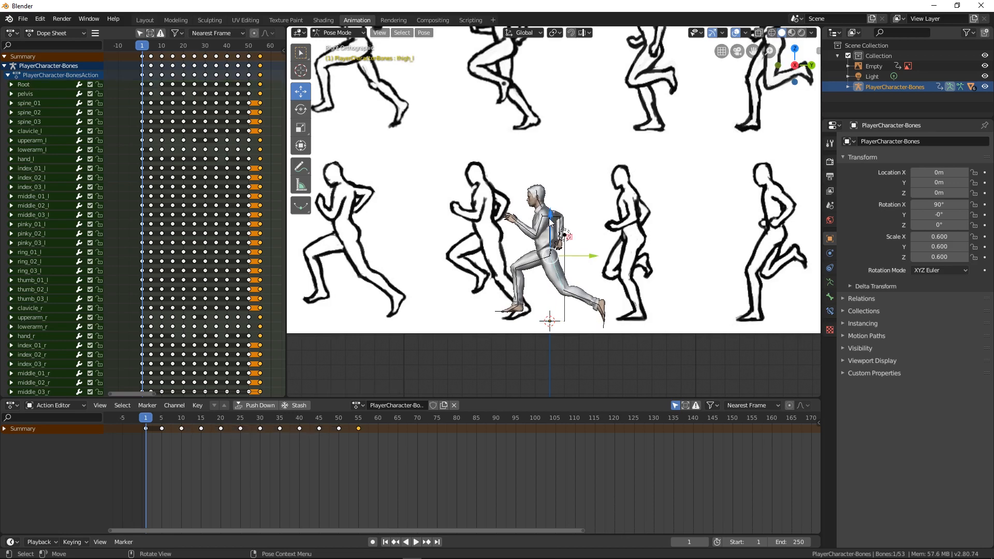
left_click_drag(550, 220, 552, 211)
key("ctrl+z")
- At frame 1, raise the pelvis bone vertically to lift the body back above the ground while the Root stays at the origin
scroll(541, 249, "up", 2)
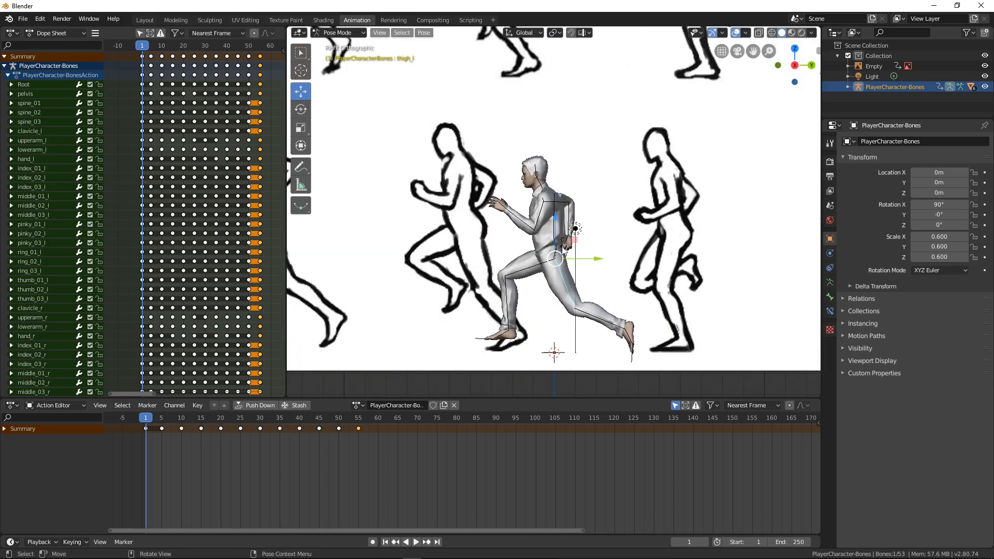
left_click(598, 249)
left_click(556, 254)
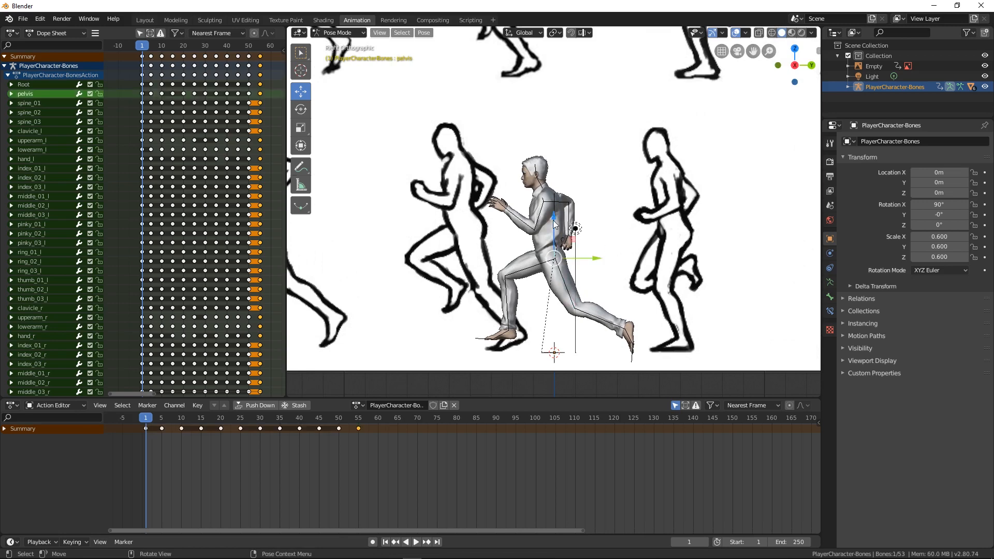
key("g")
left_click_drag(560, 184, 573, 71, "shift")
mouse_move(513, 259)
middle_mouse_down()
mouse_move(601, 262)
mouse_move(520, 262)
middle_mouse_up()
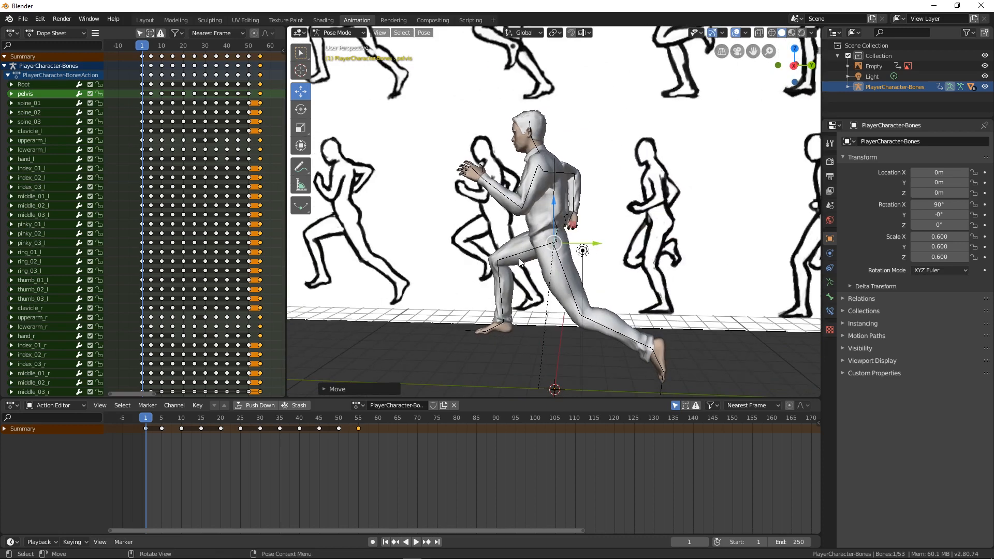
key("KP_3")
middle_click_drag(422, 254, 553, 266, "shift")
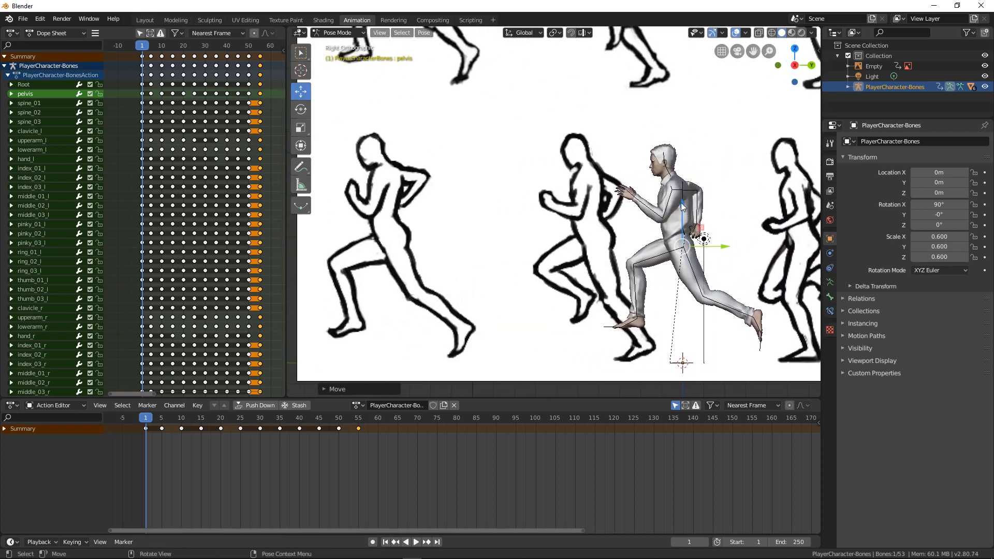
left_click_drag(682, 203, 681, 200)
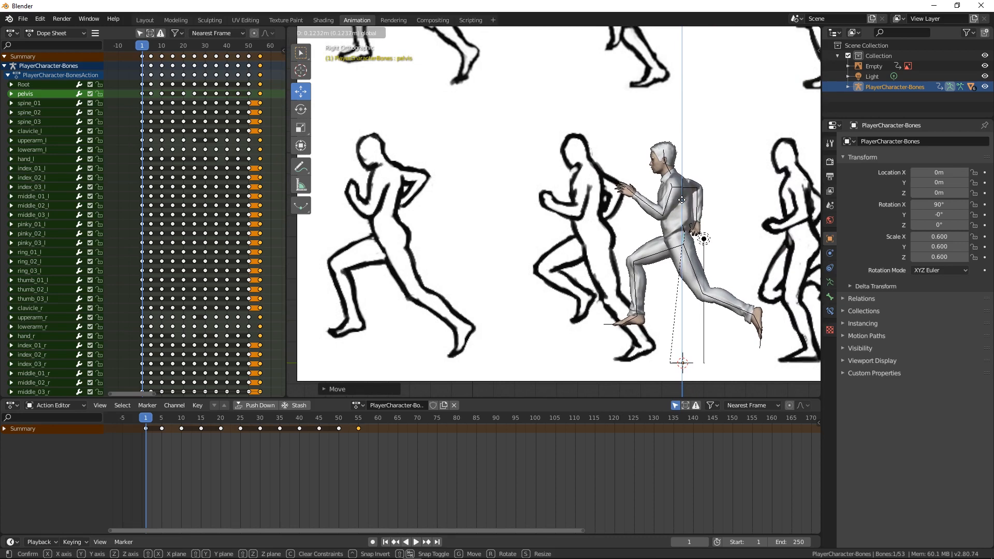
left_click_drag(681, 200, 682, 200)
- Keyframe all bones at frame 1 with the Whole Character (Selected bones only) keying option
key("a")
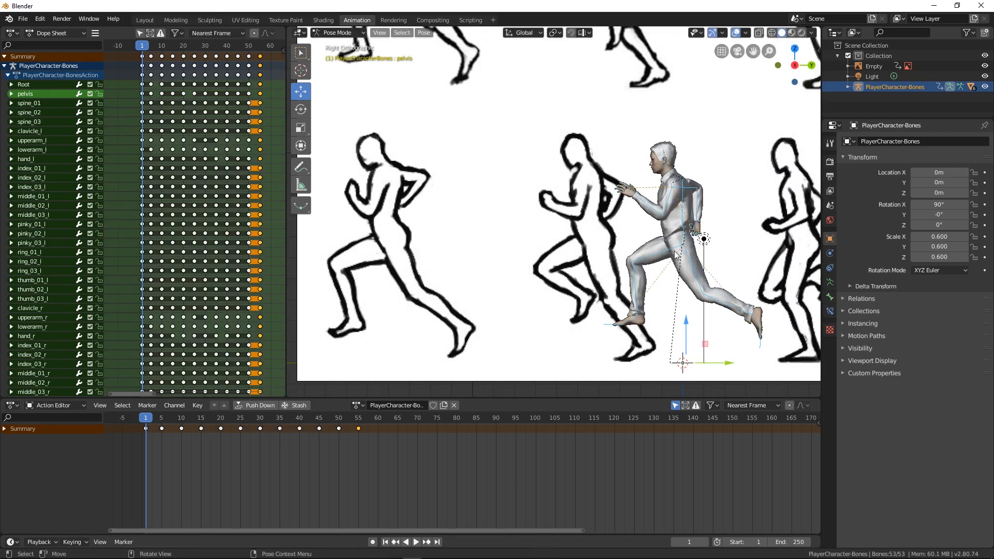
key("i")
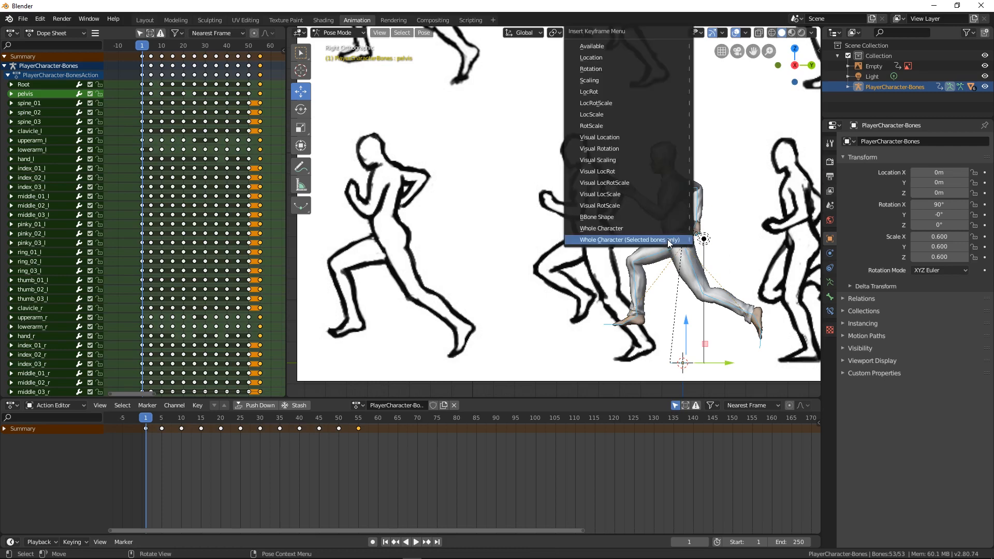
left_click(667, 239)
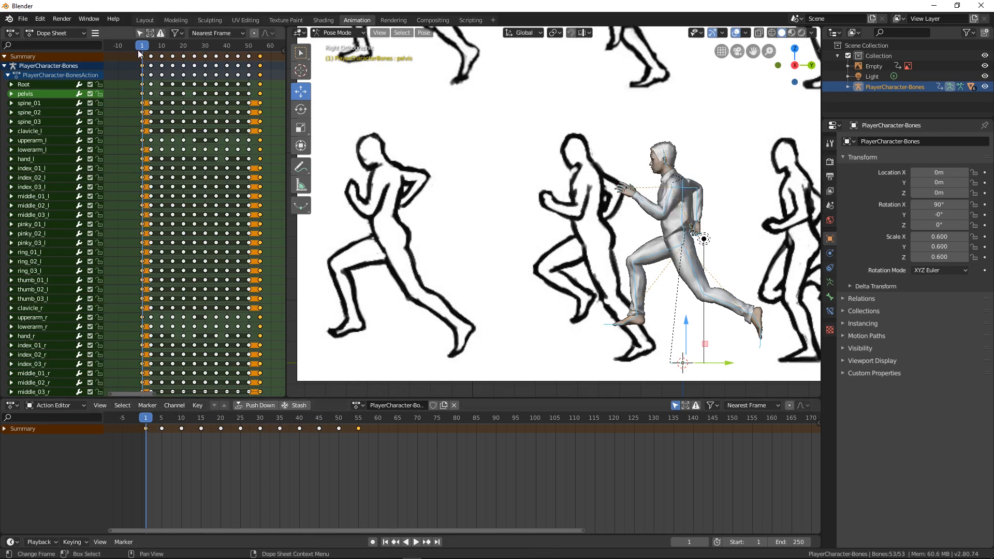
- At frame 5, lower the Root bone vertically to the ground at the world origin
key("space")
key("space")
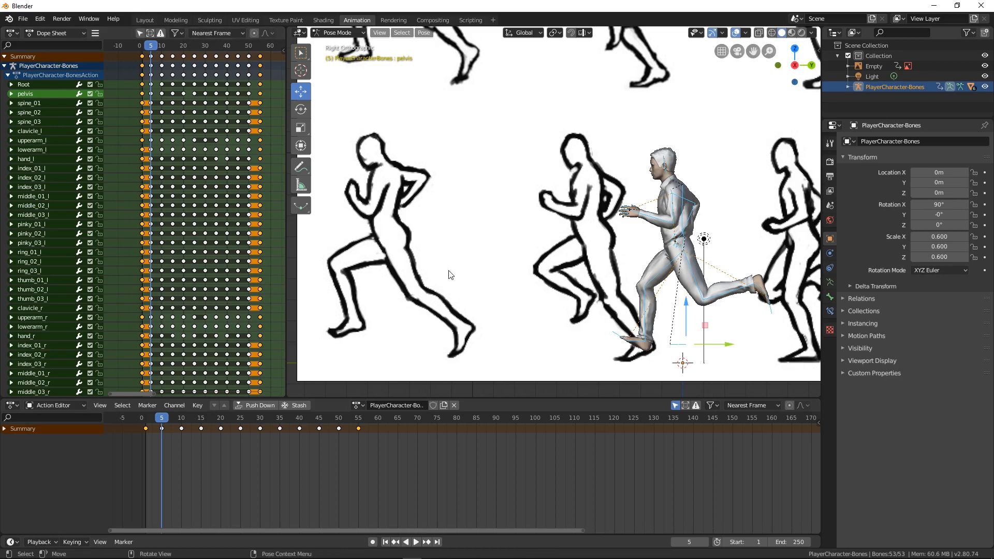
left_click(683, 350)
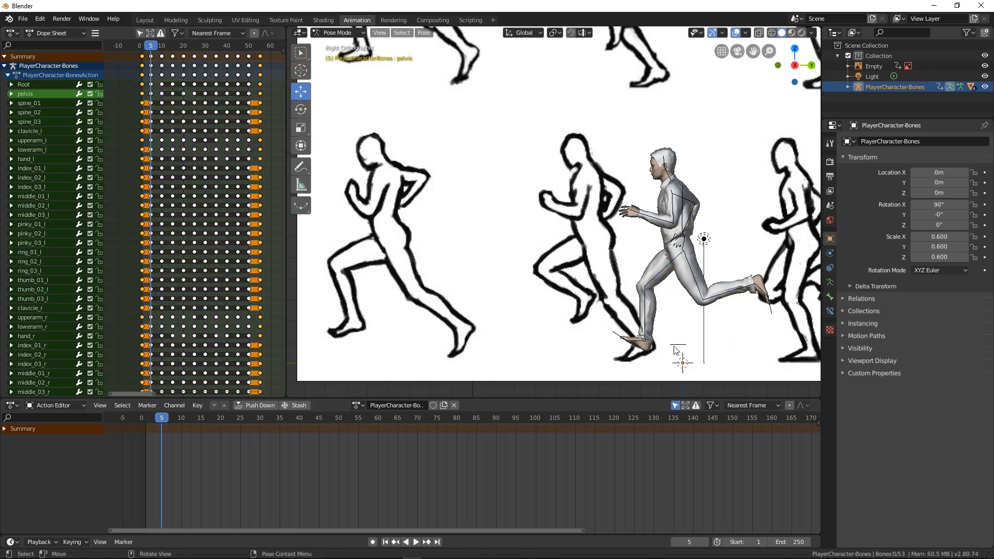
left_click(675, 345)
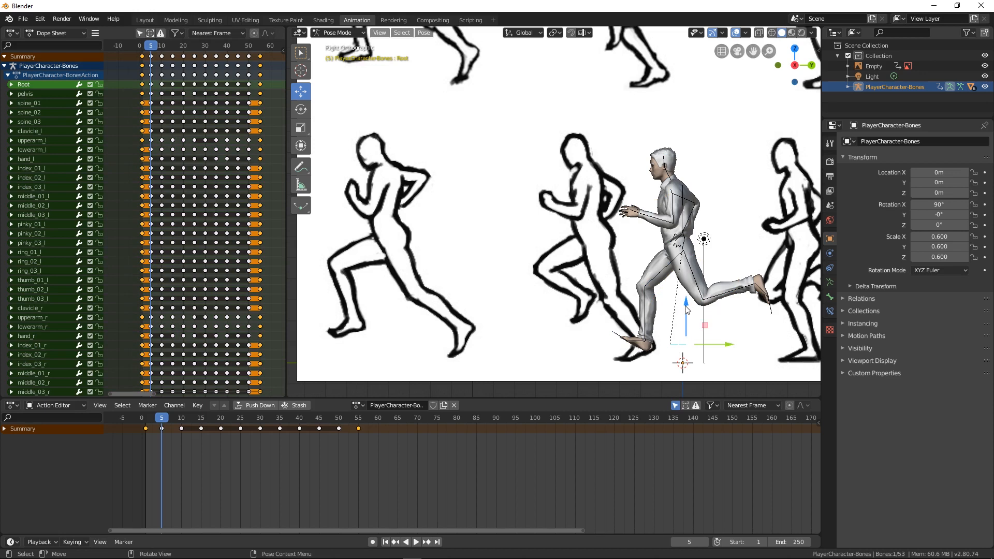
left_click_drag(686, 307, 688, 322)
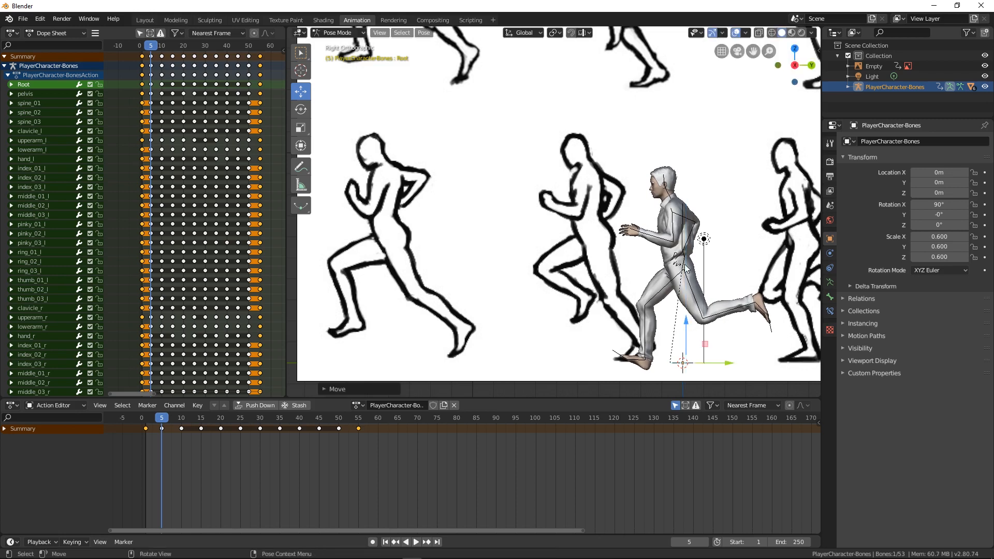
- At frame 5, raise the pelvis bone to bring the body back up, and keyframe the whole character for all bones
left_click(684, 267)
left_click_drag(681, 224, 687, 205)
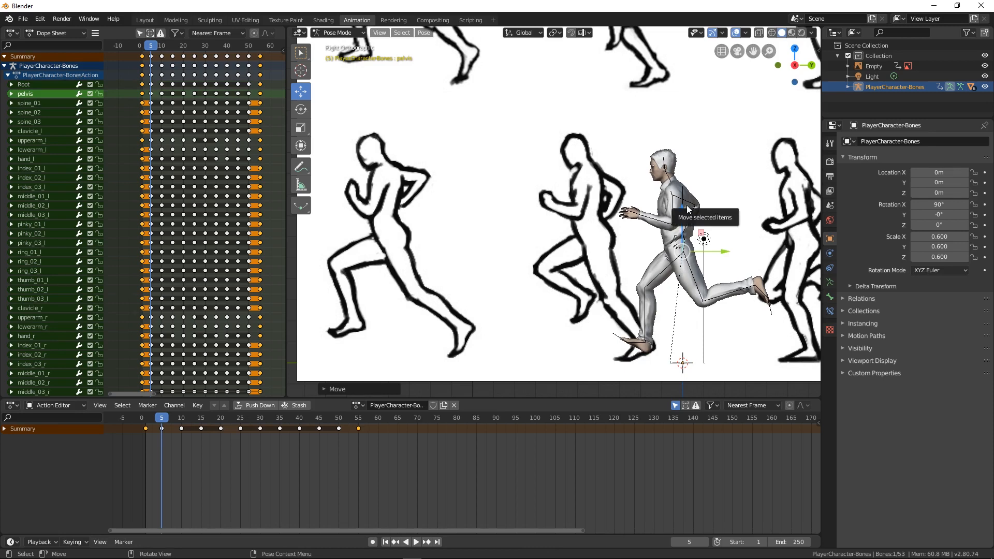
key("a")
key("i")
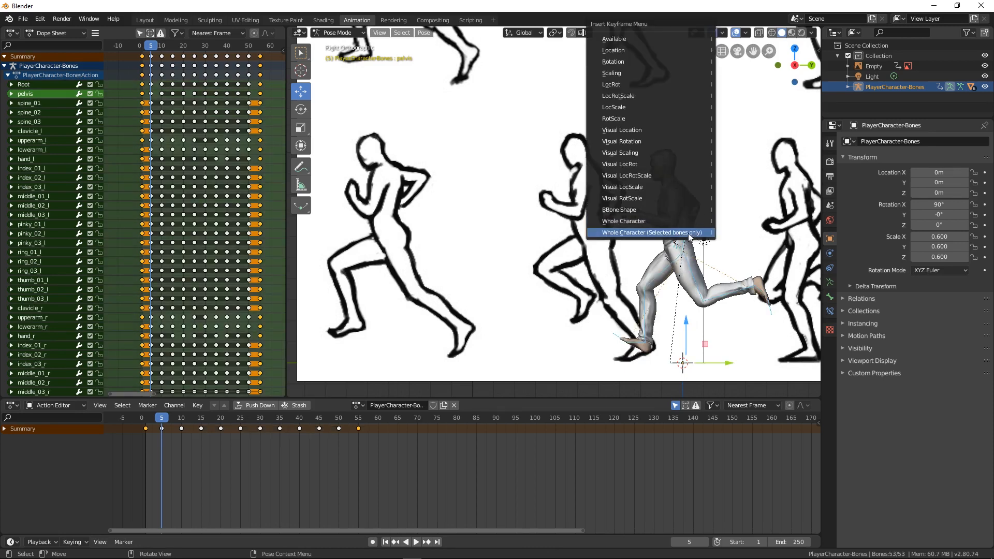
left_click(689, 234)
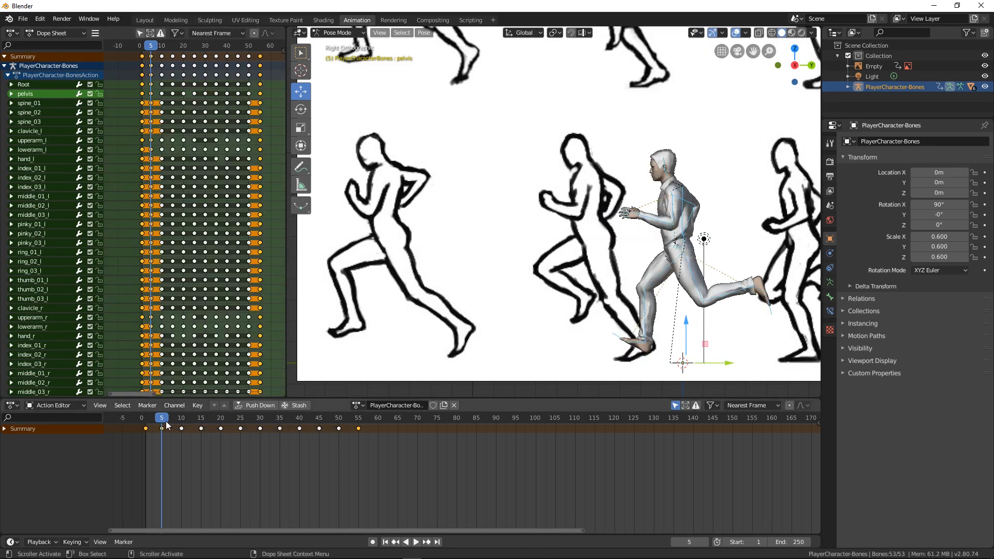
- Delete the keyframes at frame 55 and replace them with a duplicate of the corrected frame 1 keyframes
left_click_drag(163, 421, 359, 415)
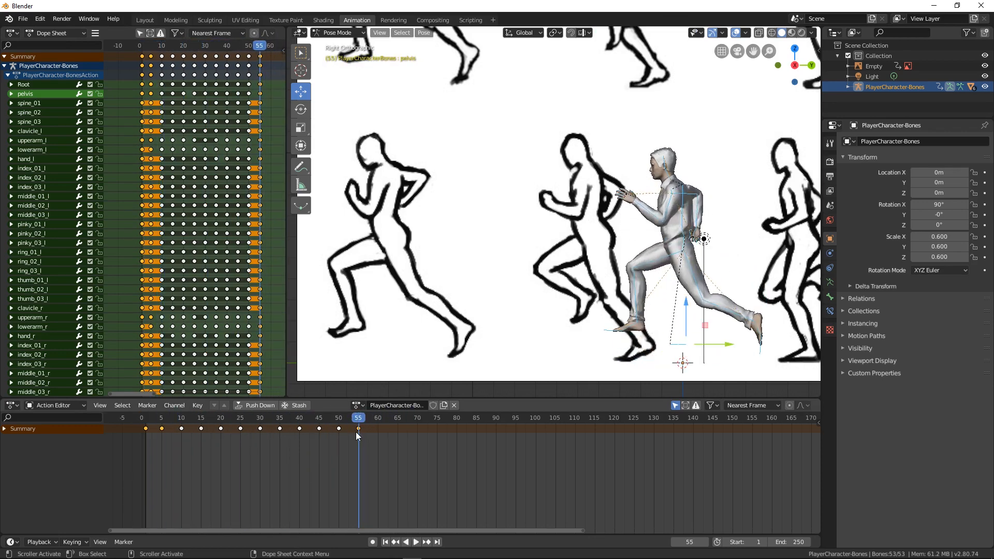
left_click(260, 56)
key("x")
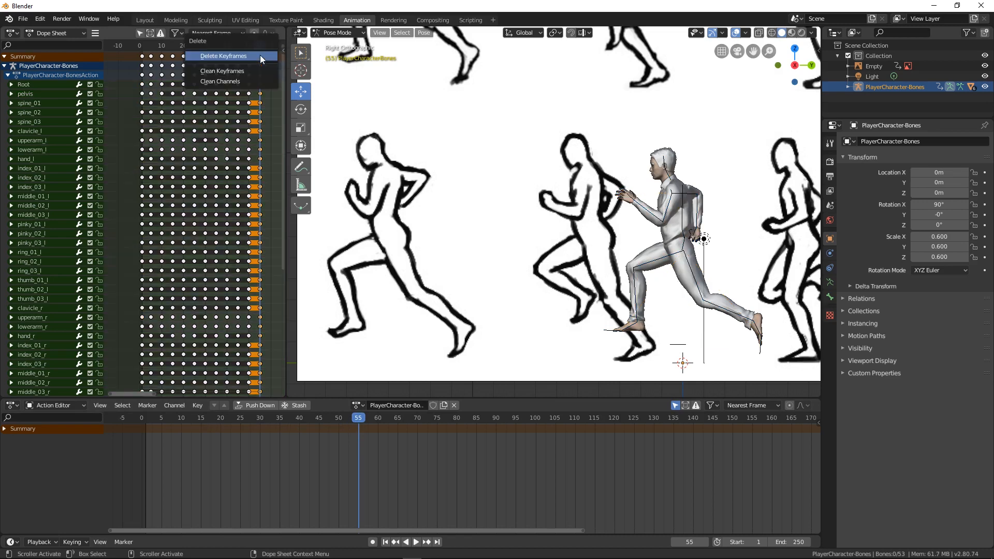
left_click(260, 55)
left_click(141, 56)
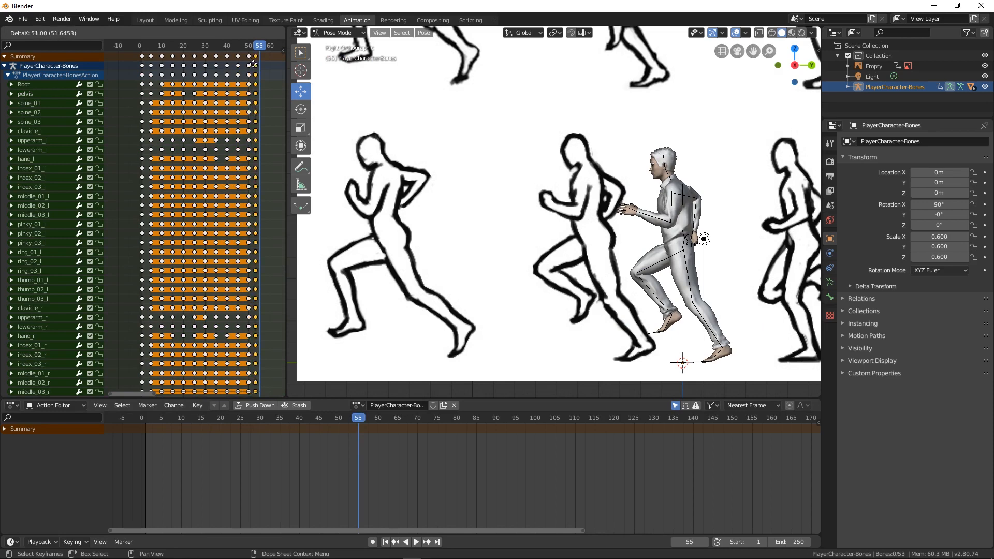
left_click(277, 60)
- Play back the corrected run cycle from frame 1 and return to frame 1
left_click_drag(260, 46, 142, 79)
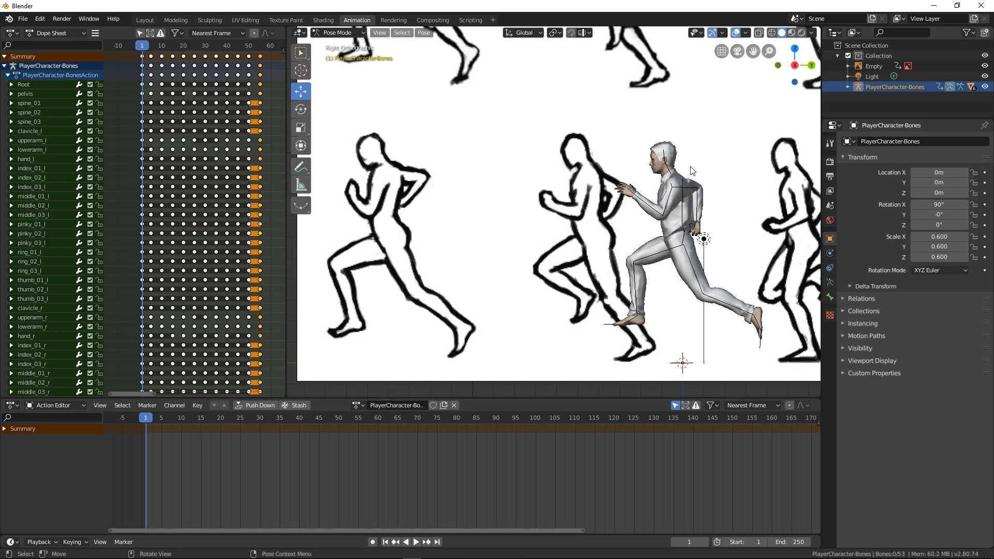
key("space")
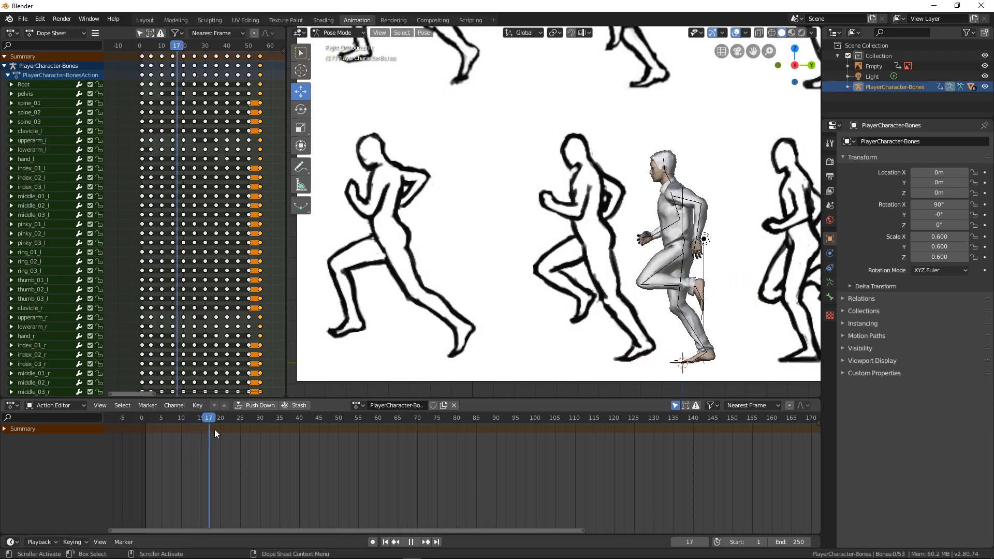
left_click_drag(252, 432, 148, 443)
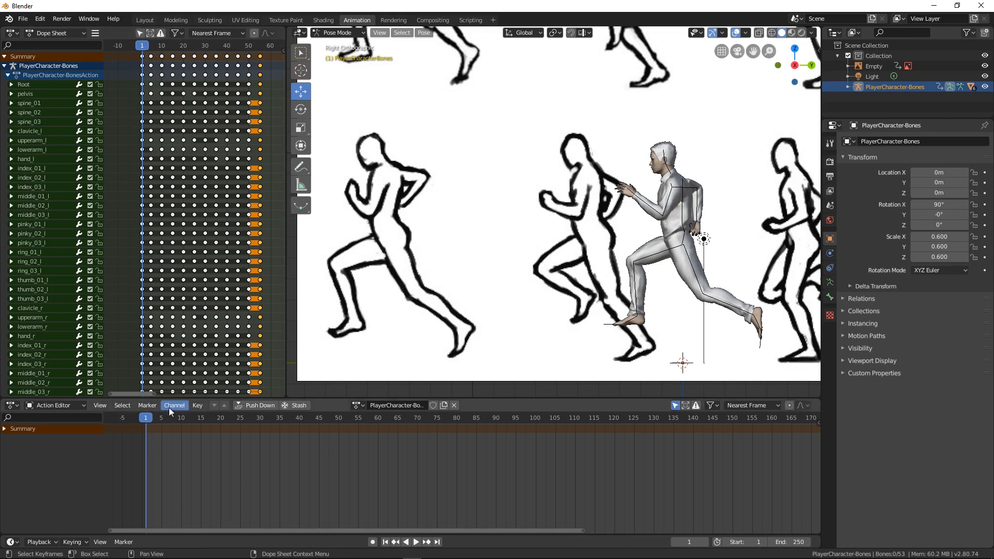
- Move all keyframes after frame 1 one frame later, placing the last set on frame 56
left_click(260, 47)
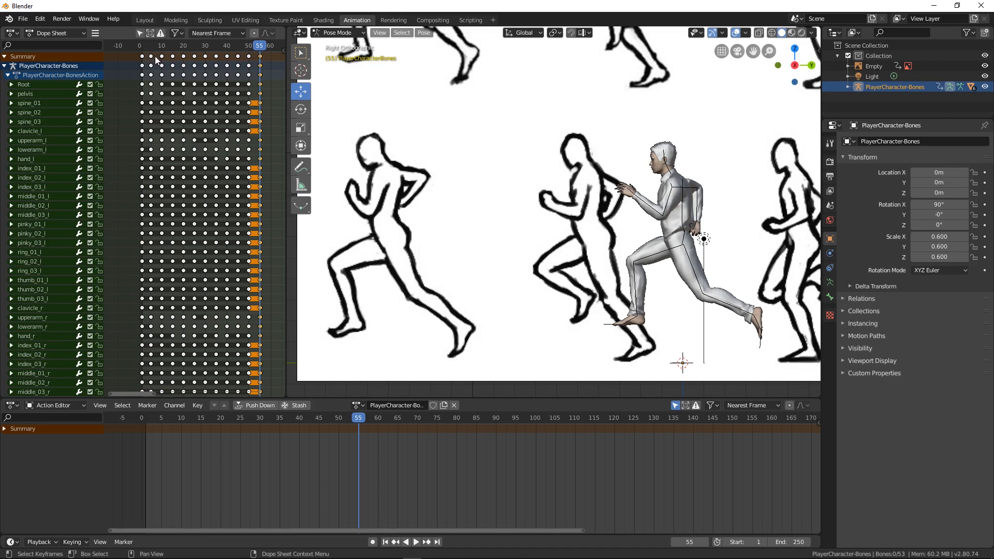
left_click(264, 68)
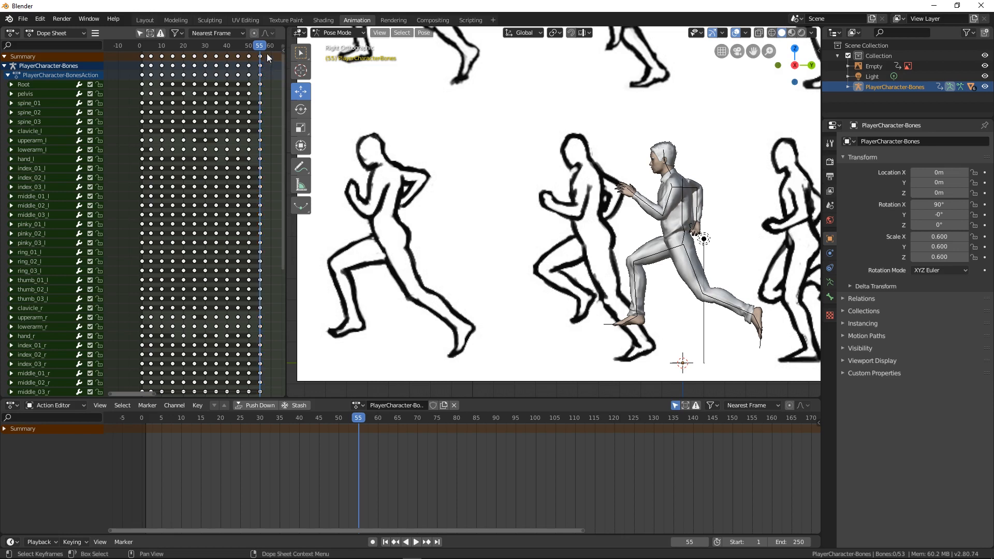
left_click_drag(257, 44, 263, 48)
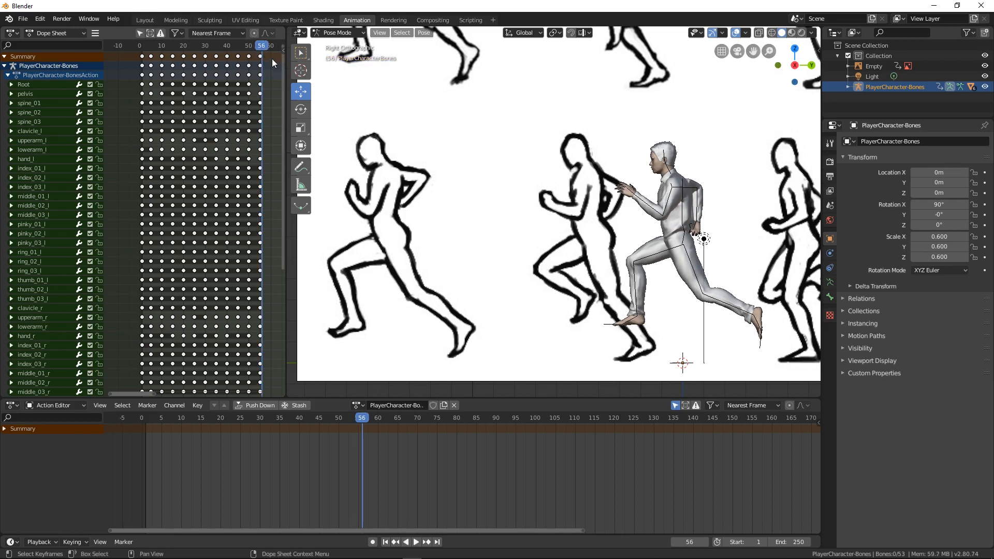
key("b")
left_click_drag(267, 54, 151, 61)
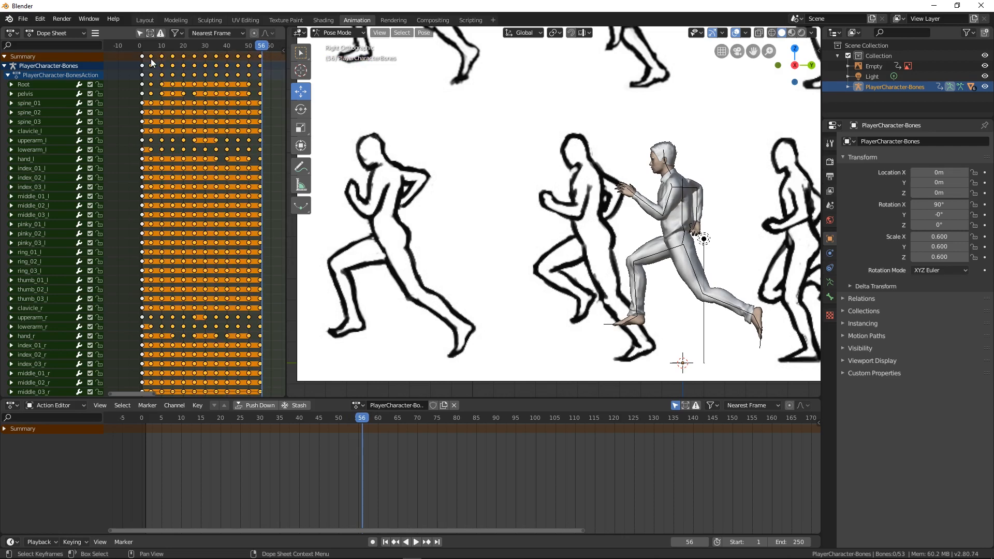
key("g")
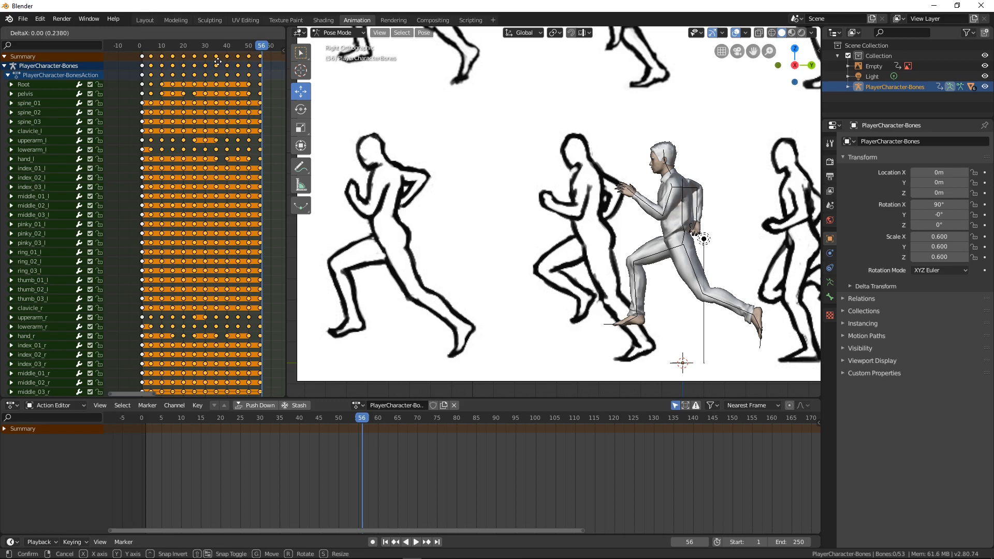
left_click(220, 61)
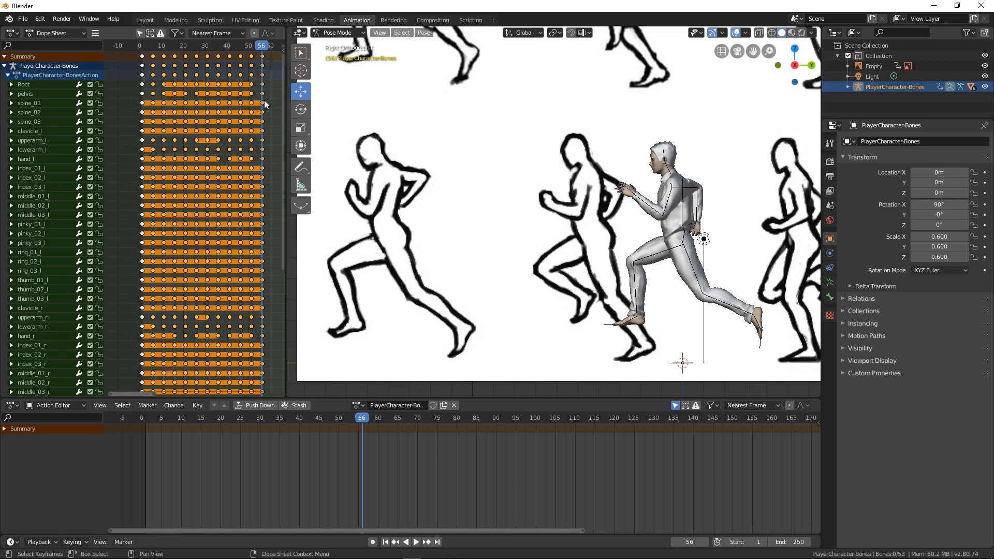
key("alt+a")
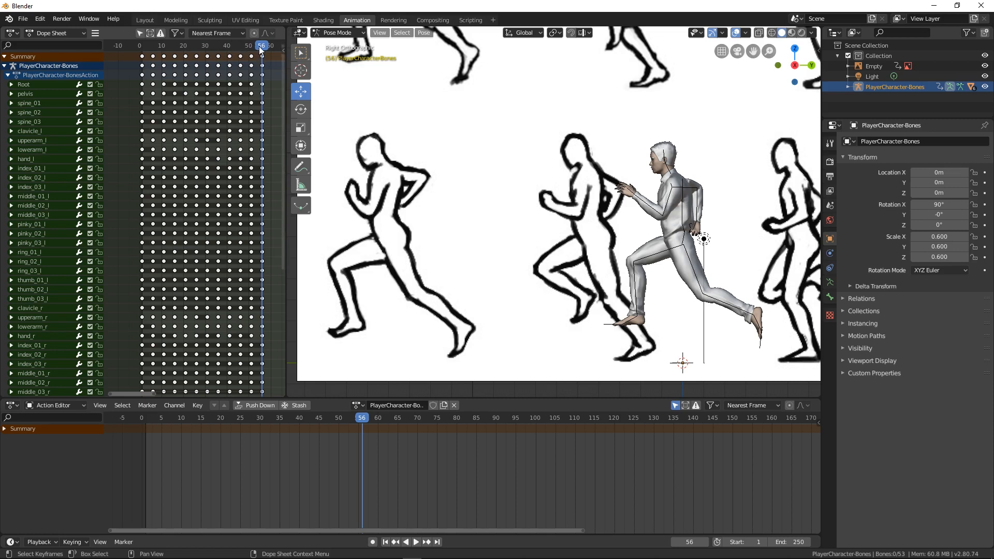
- At frame 55, select all bones and insert a Whole Character (Selected bones only) keyframe
left_click_drag(260, 47, 259, 47)
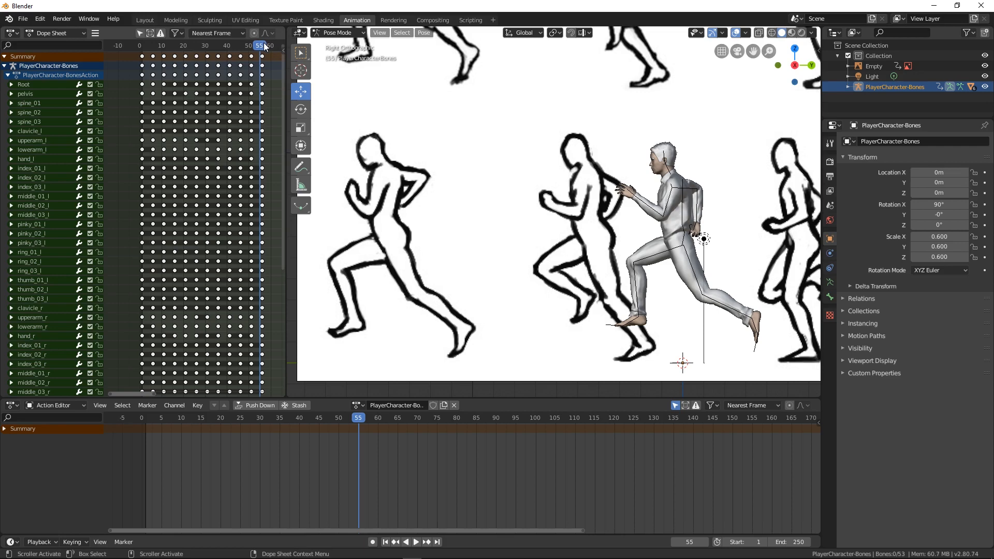
left_click_drag(263, 49, 259, 45)
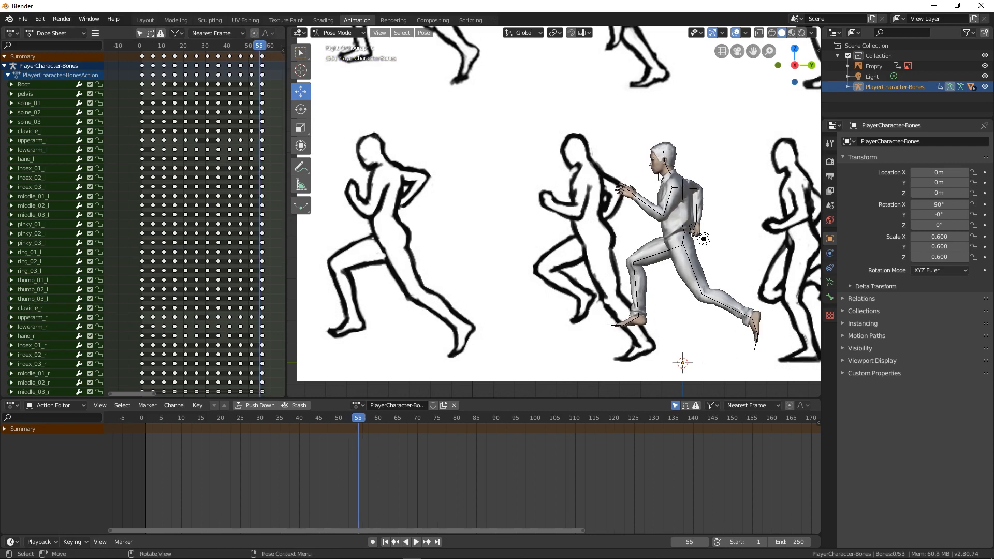
key("a")
key("i")
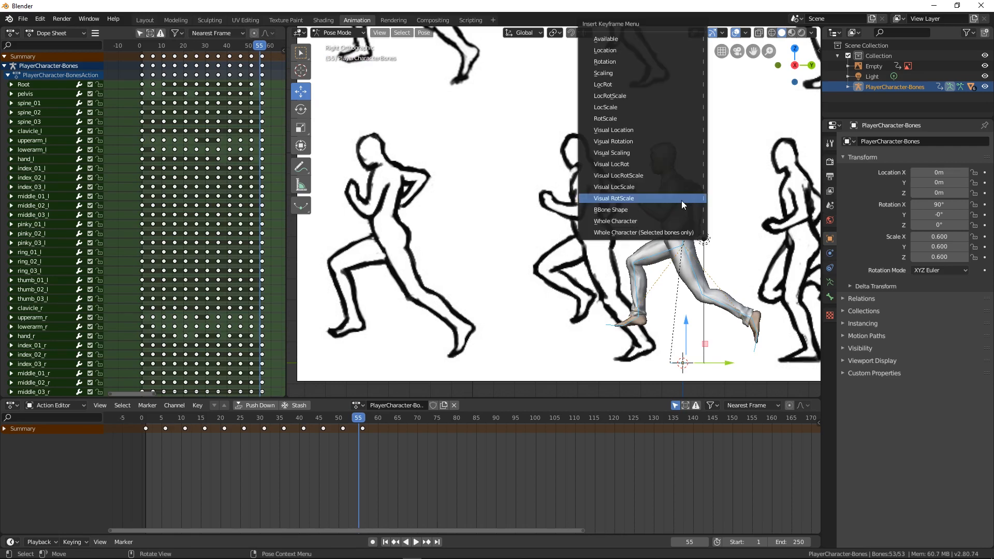
left_click(678, 230)
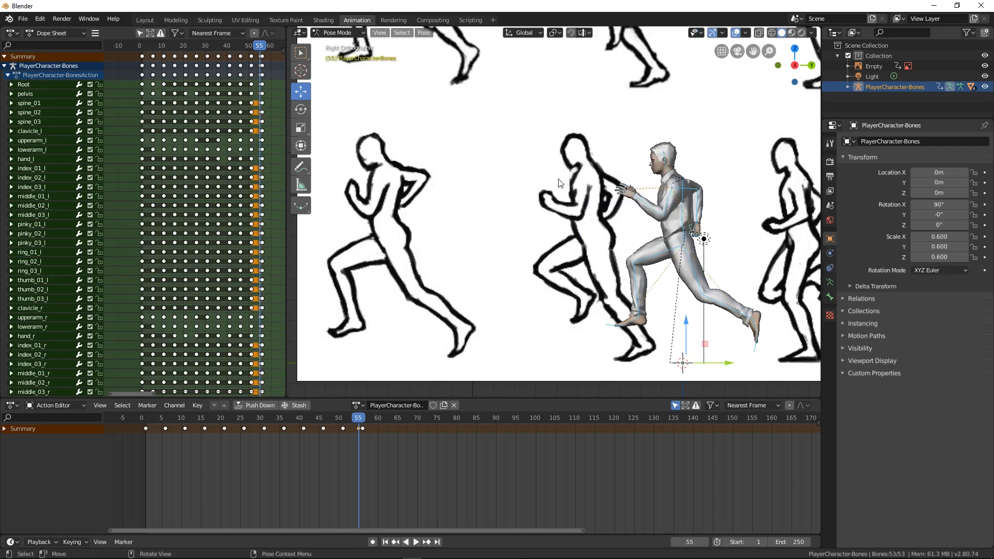
- Delete the keyframes at frame 56 for all bones
left_click(263, 56)
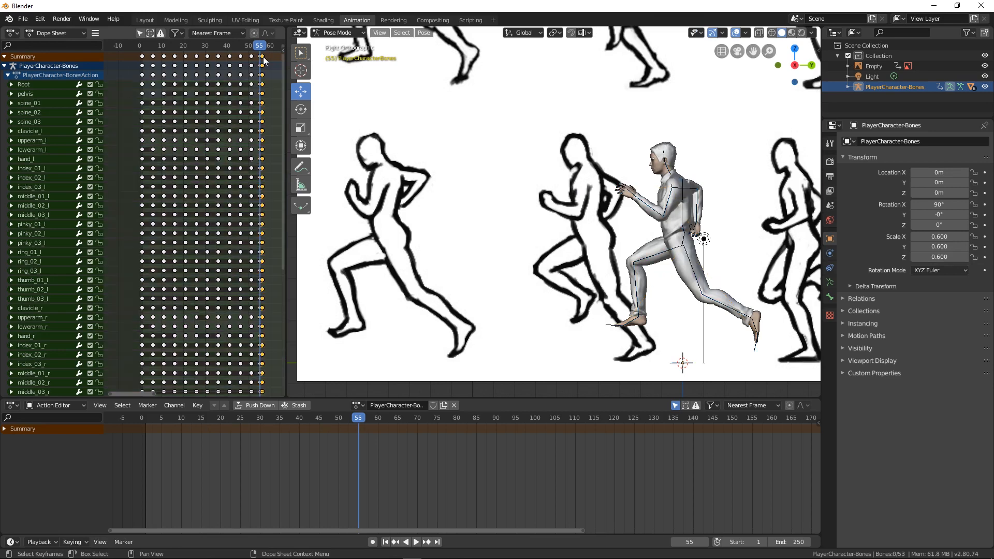
key("x")
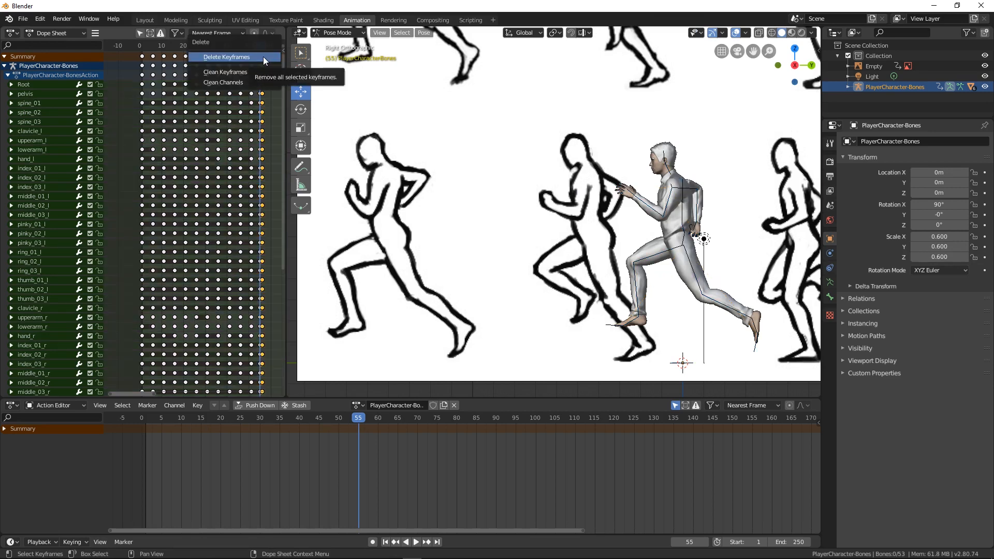
left_click(263, 57)
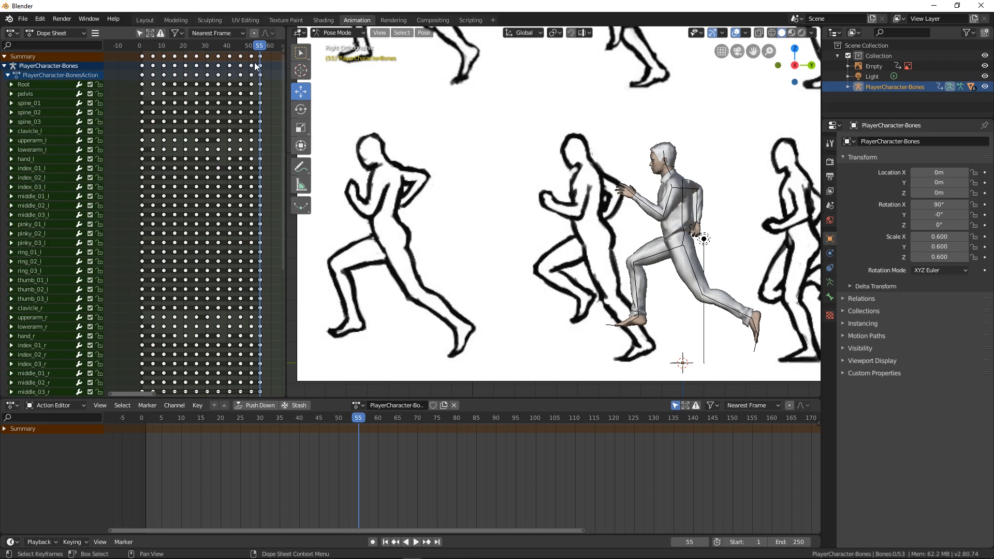
- Set the scene's end frame to 55 in the output dimensions
left_click(831, 162)
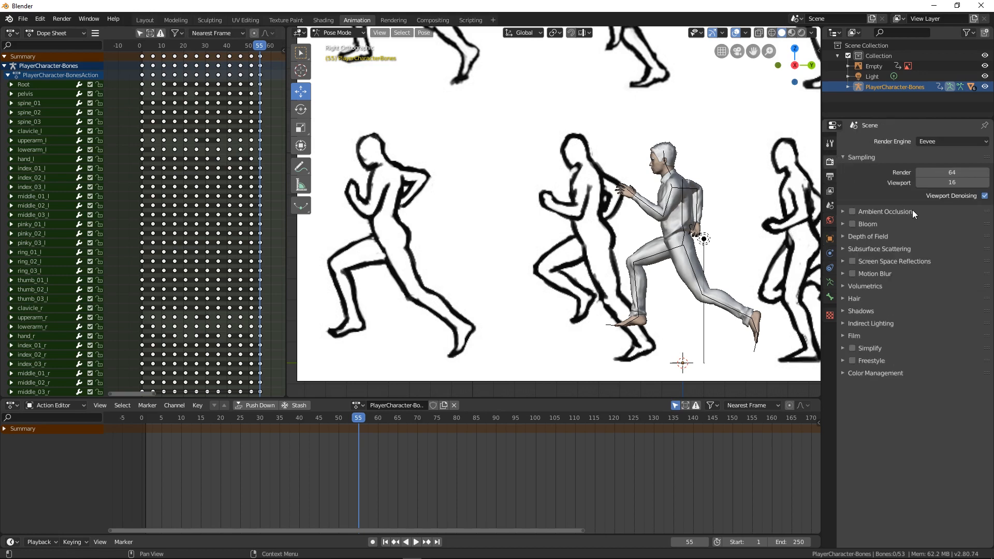
left_click(832, 179)
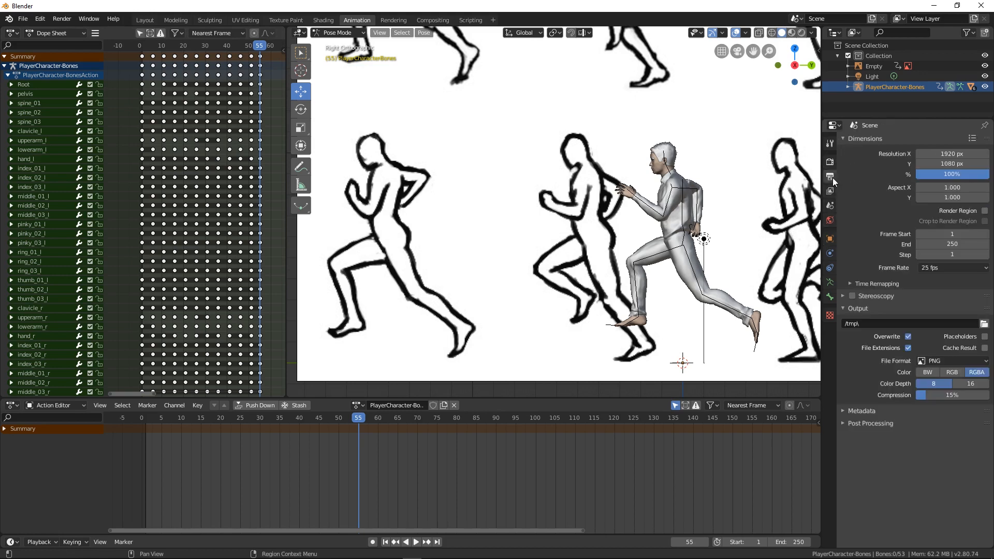
left_click(946, 245)
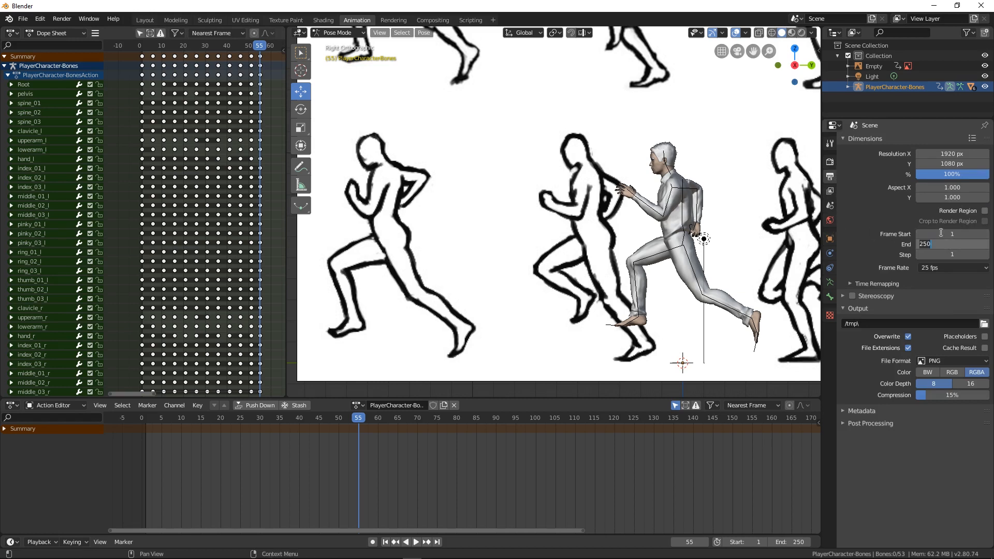
type("55")
key("Return")
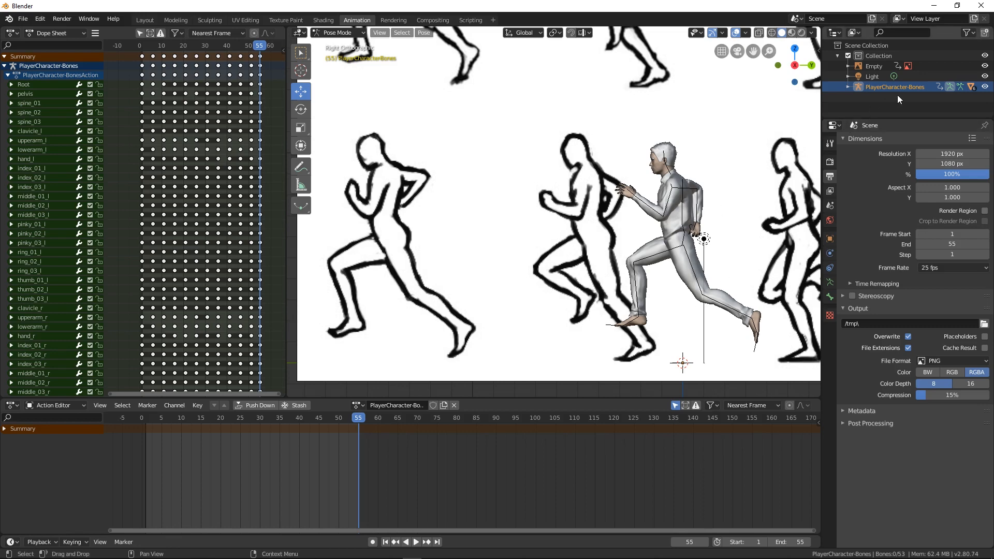
- Hide the Empty reference image and play back the run cycle from frame 1 in a perspective view
left_click(983, 67)
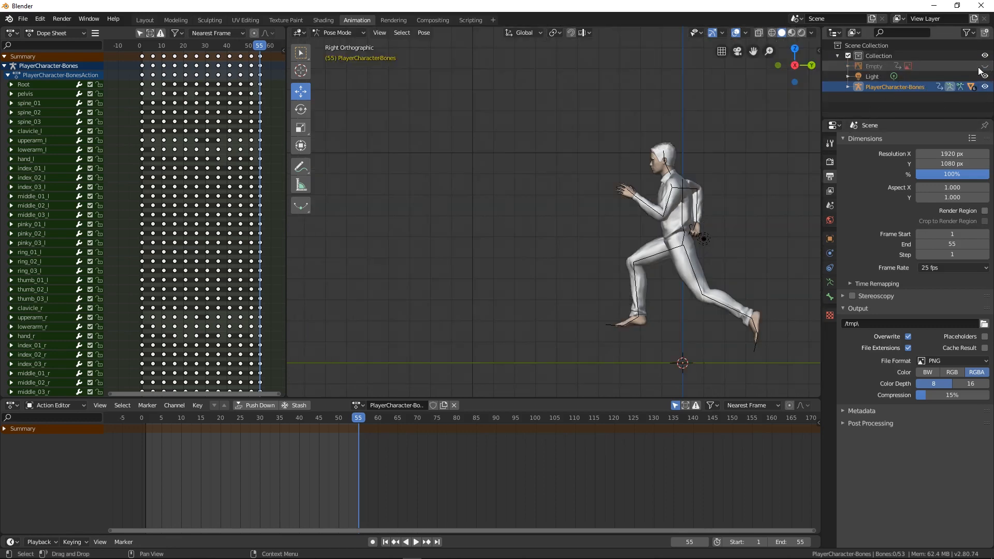
middle_click_drag(616, 220, 716, 247)
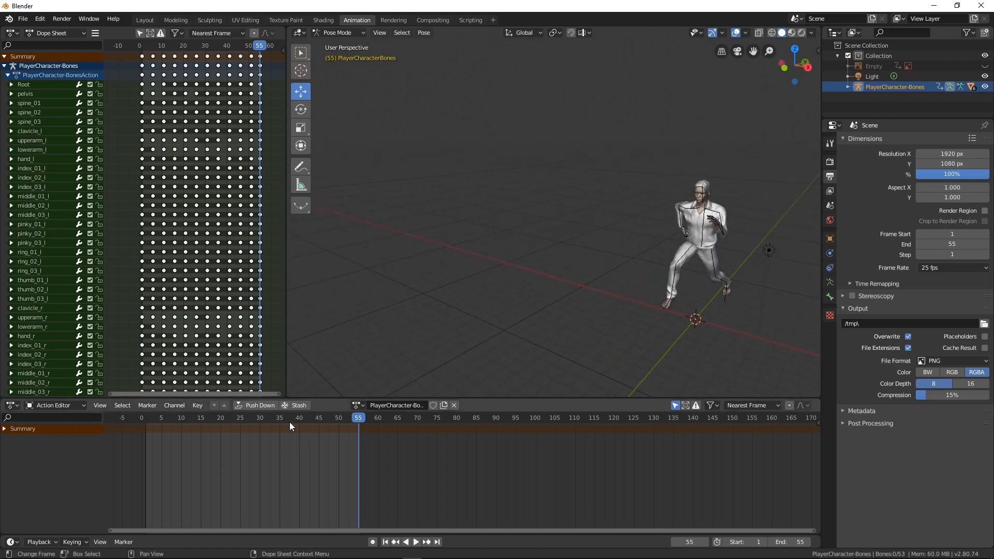
left_click_drag(290, 421, 135, 416)
key("space")
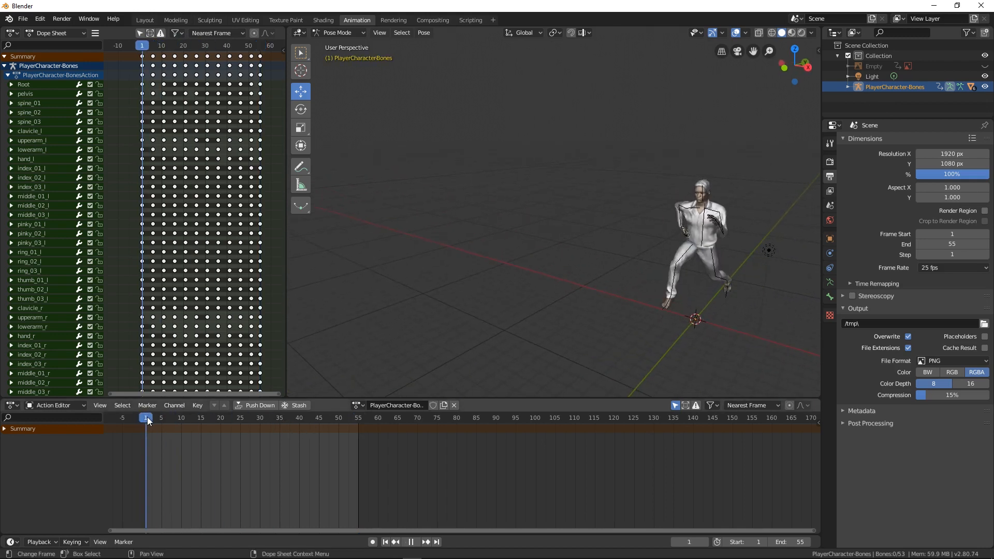
left_click(411, 541)
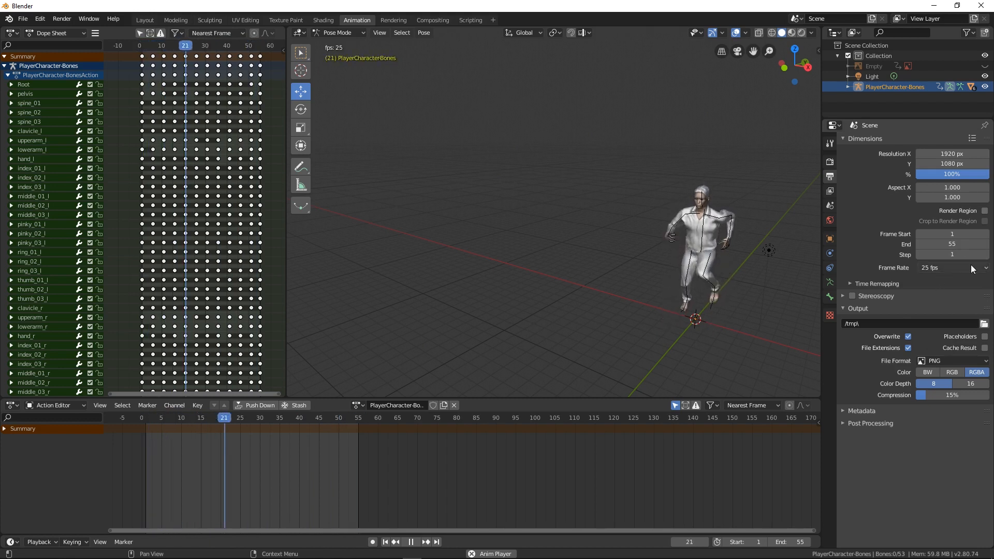
left_click(411, 542)
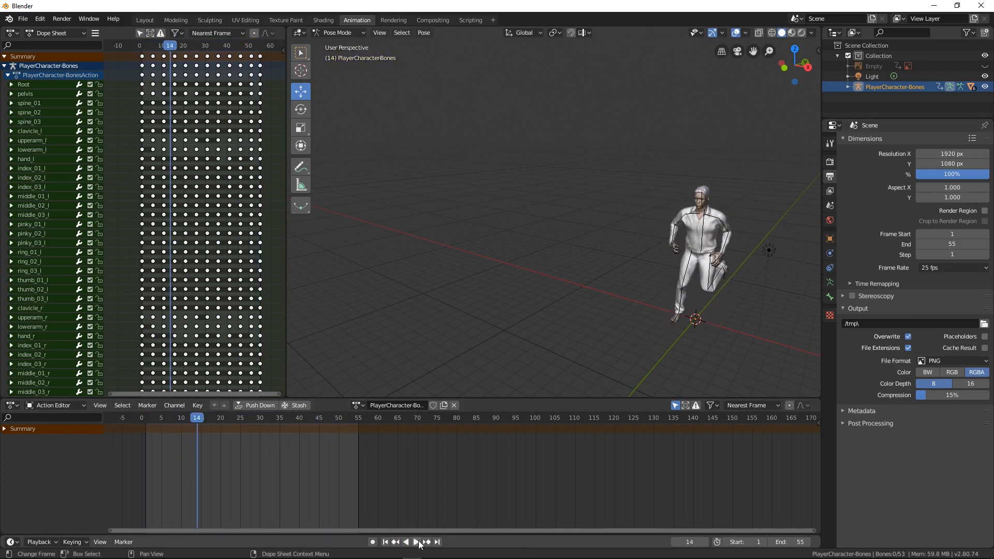
- Set the scene's frame rate to 30 fps and play back the run cycle at that speed
left_click(958, 267)
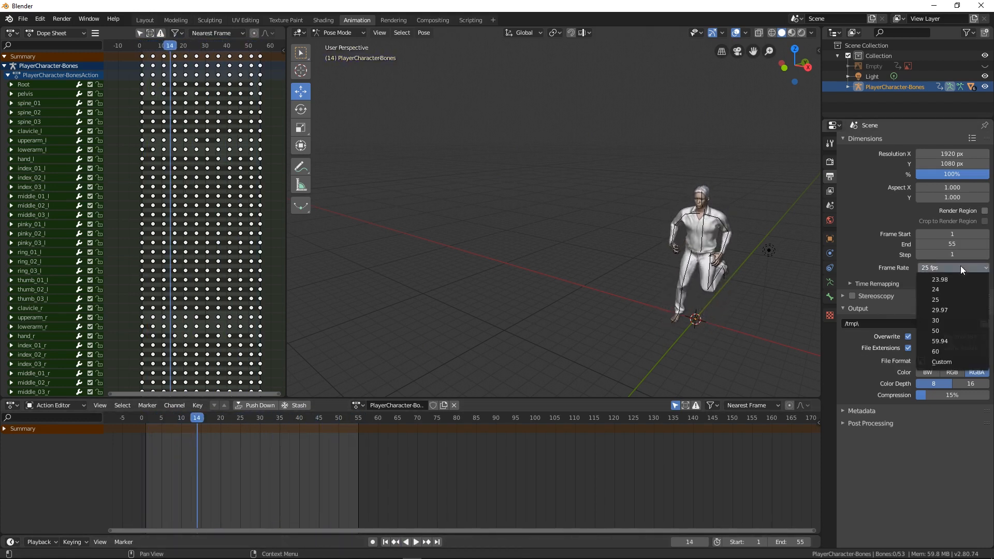
left_click(948, 318)
left_click(416, 542)
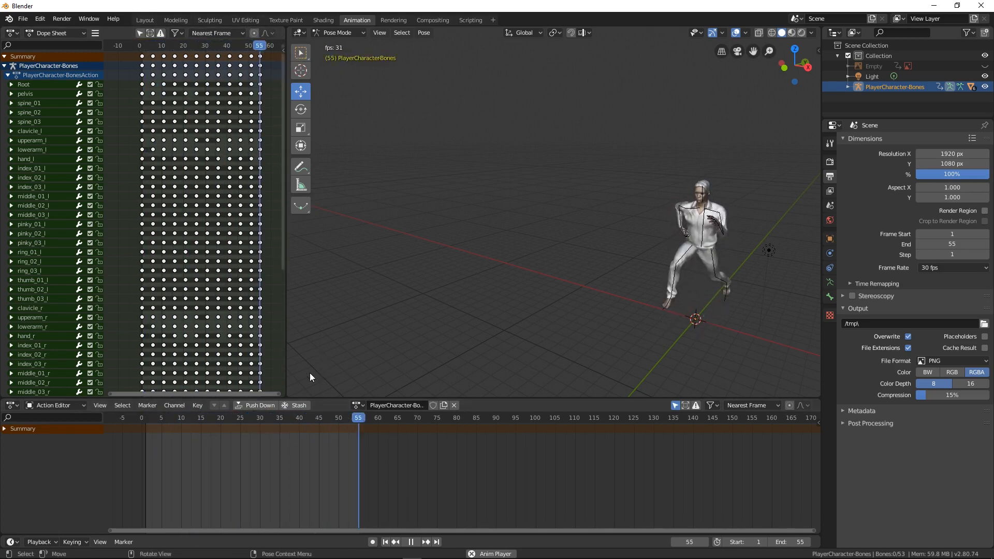
left_click(411, 542)
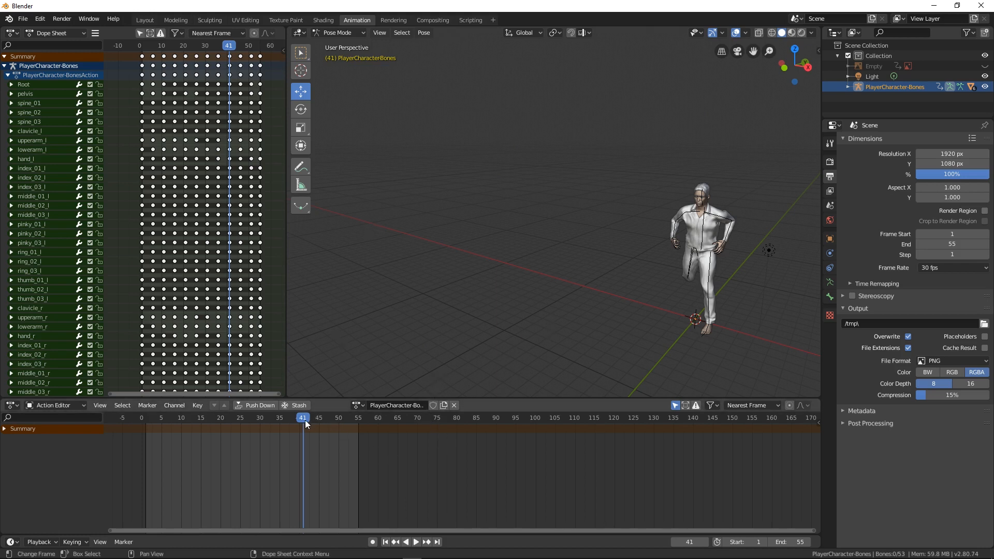
- At frame 0, make a copy of the current run action and assign the existing PlayerCharacter-Running action to the armature
left_click_drag(306, 420, 139, 436)
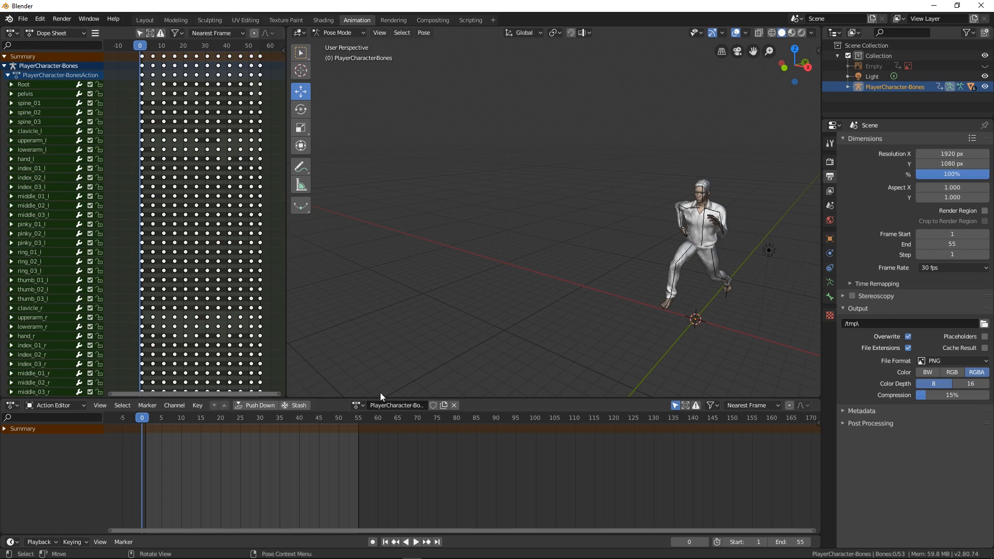
left_click(443, 406)
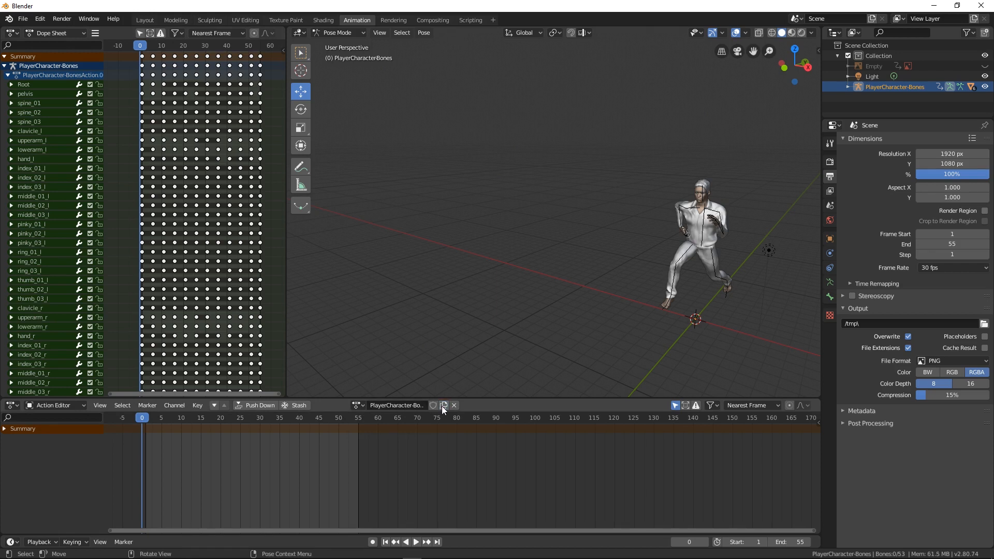
left_click(359, 405)
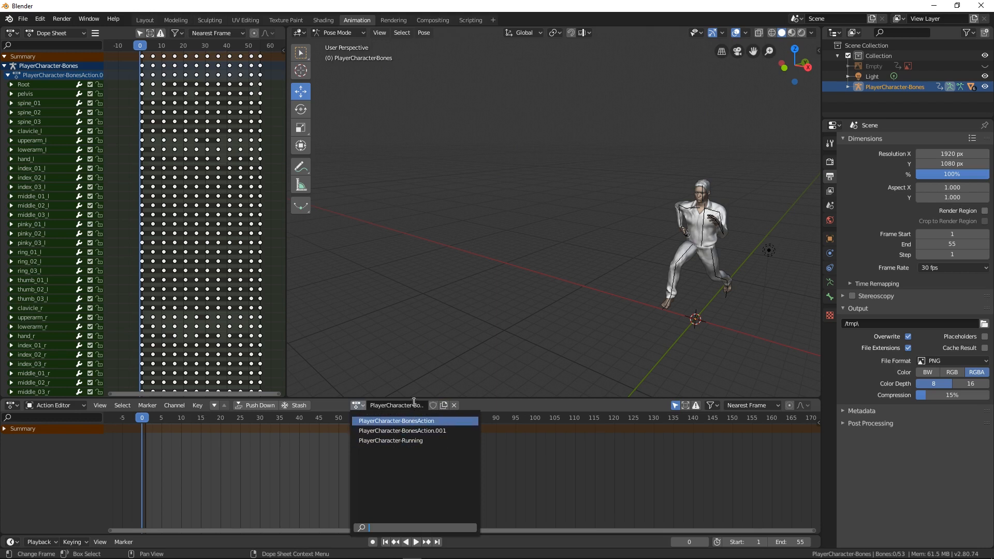
left_click(417, 441)
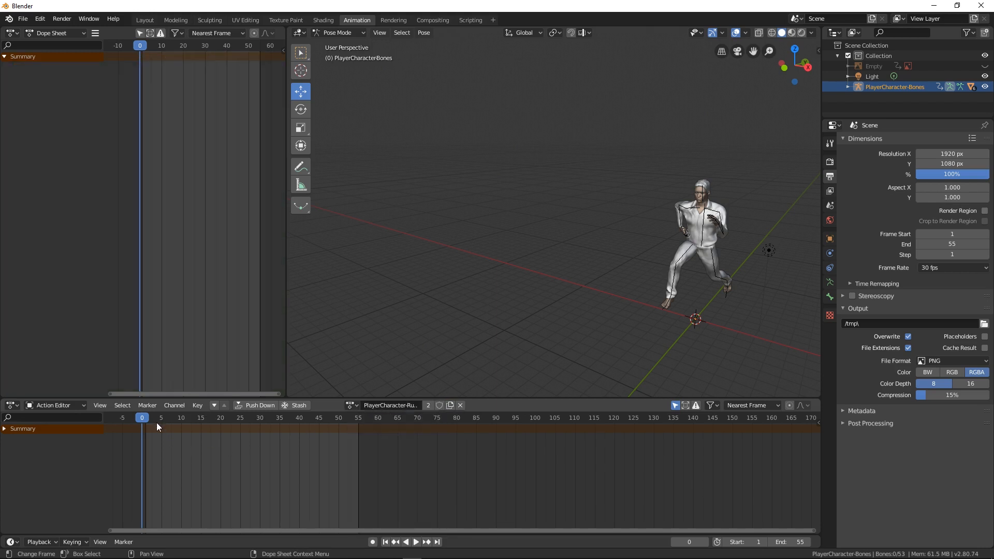
- Select all bones, unlink the armature's current action, and assign PlayerCharacter-Running to it again
key("a")
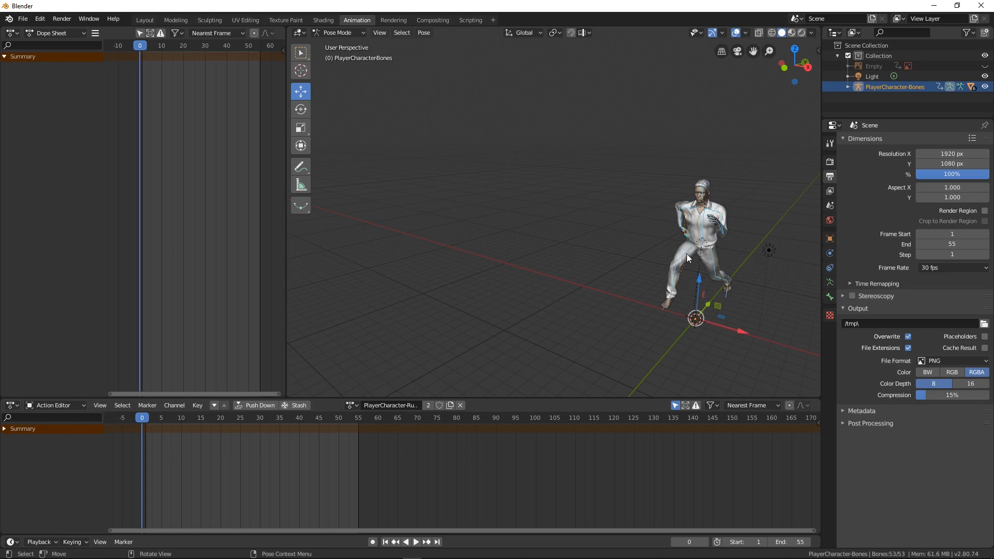
left_click(347, 406)
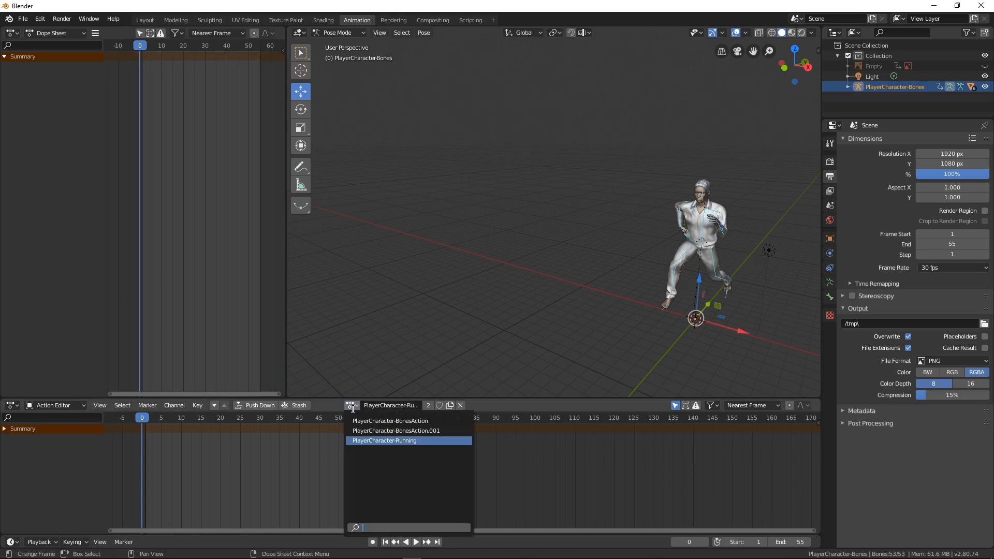
left_click(365, 440)
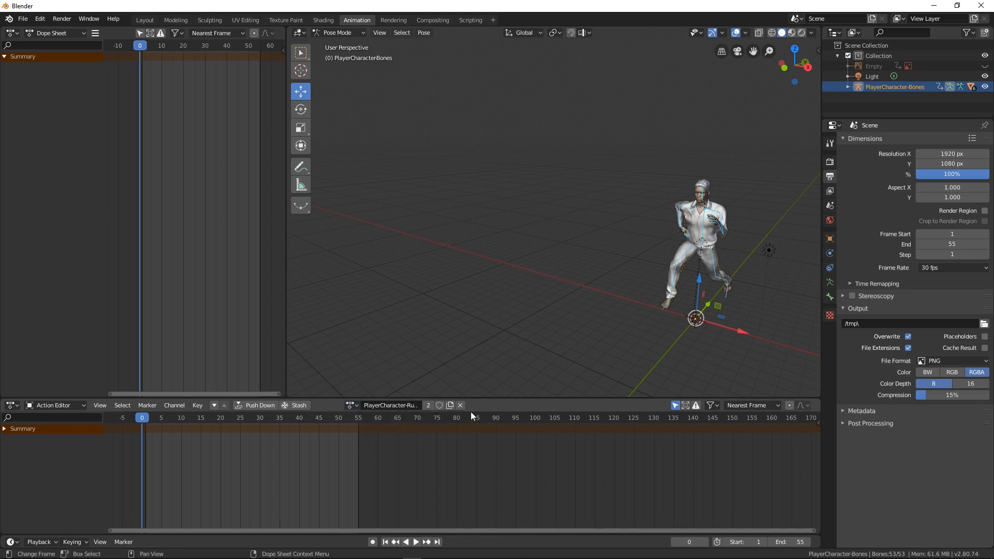
left_click(460, 405)
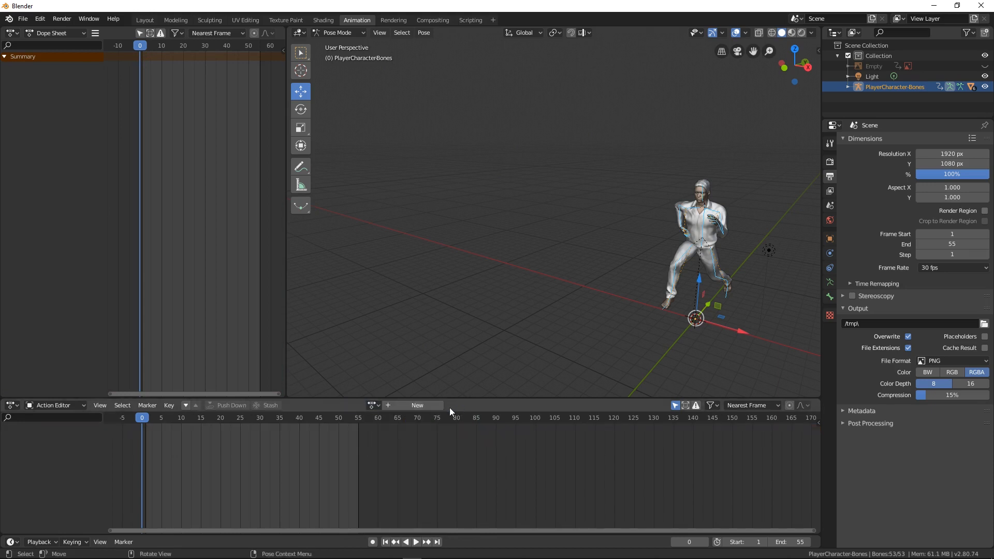
left_click(374, 405)
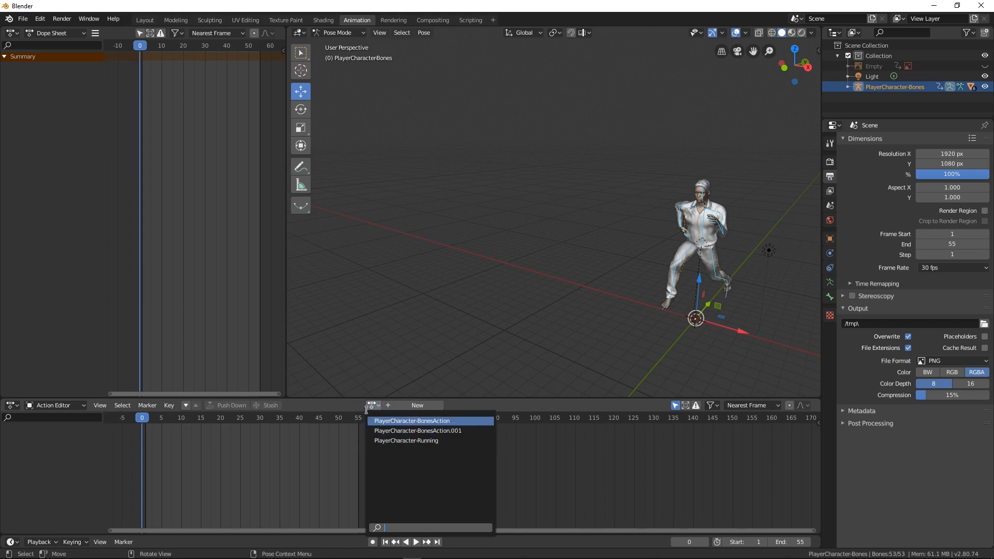
left_click(388, 441)
- Rename the armature's current empty action as PlayerCharacter-Walking
left_click(418, 406)
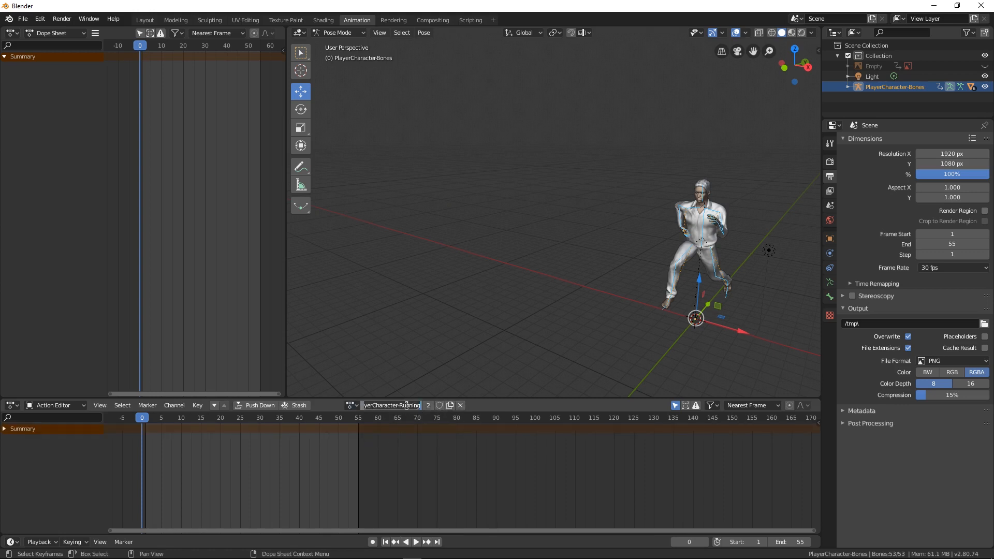
left_click_drag(401, 406, 452, 412)
key("BackSpace")
type("Walking")
key("Return")
- Assign the PlayerCharacter-BonesAction action containing the run keyframes and rename it PlayerCharacter-Running
left_click(353, 406)
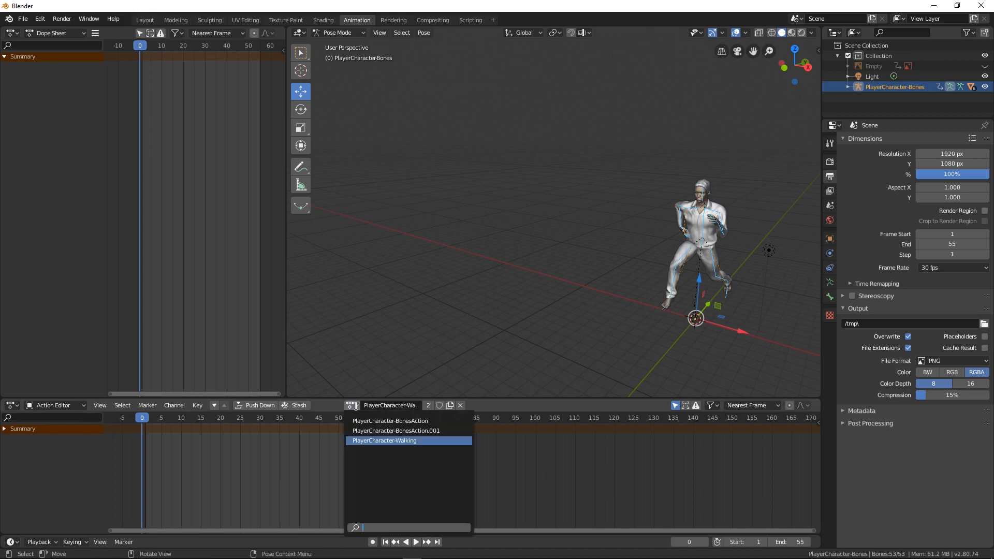
left_click(364, 420)
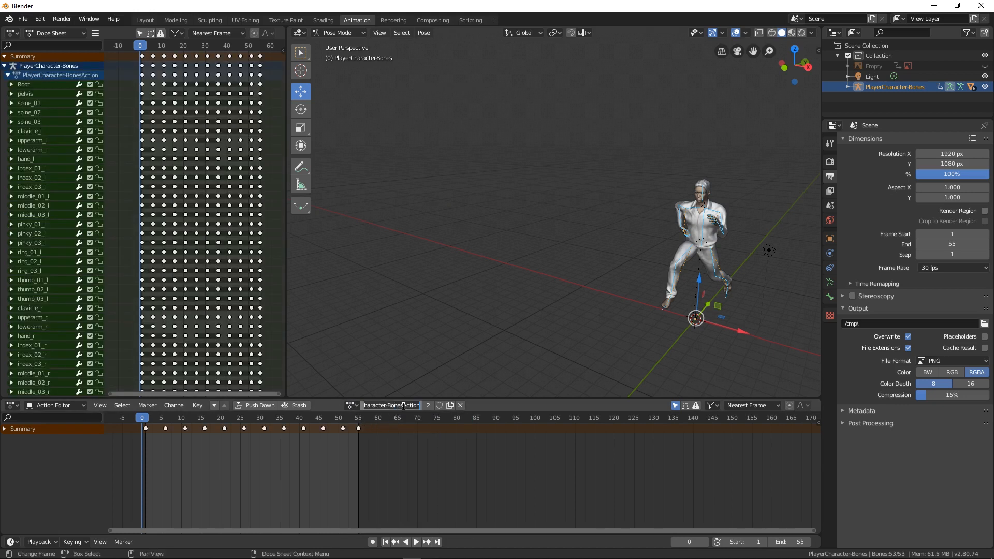
left_click_drag(391, 404, 451, 413)
key("BackSpace")
type("Running")
key("Return")
- Assign the PlayerCharacter-Walking action to the armature and view its pose at frame 1
left_click(352, 405)
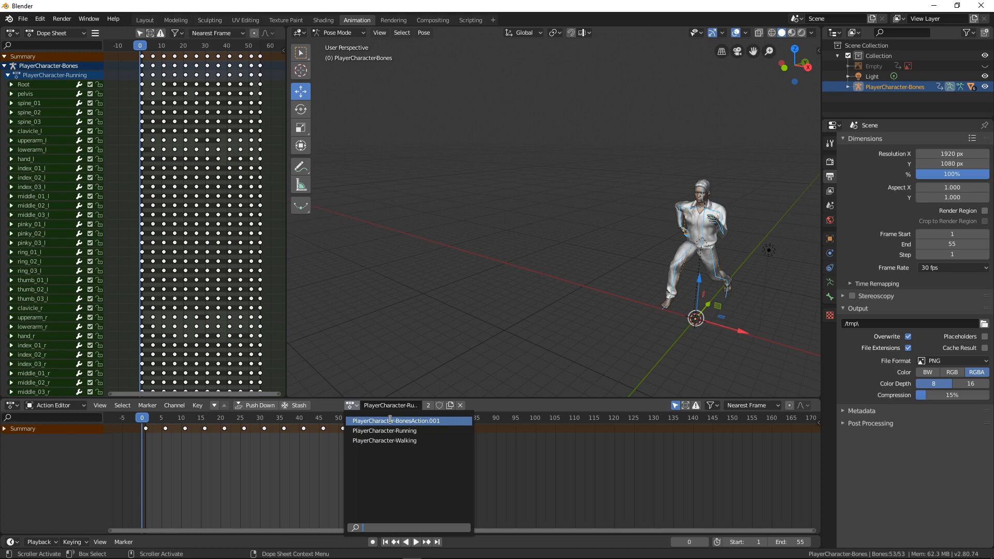
left_click(393, 440)
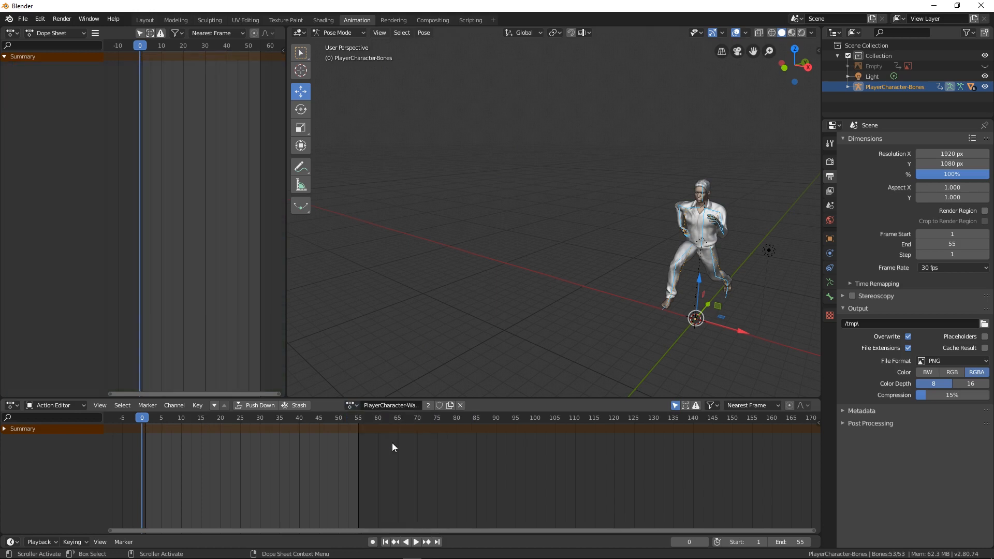
left_click(146, 417)
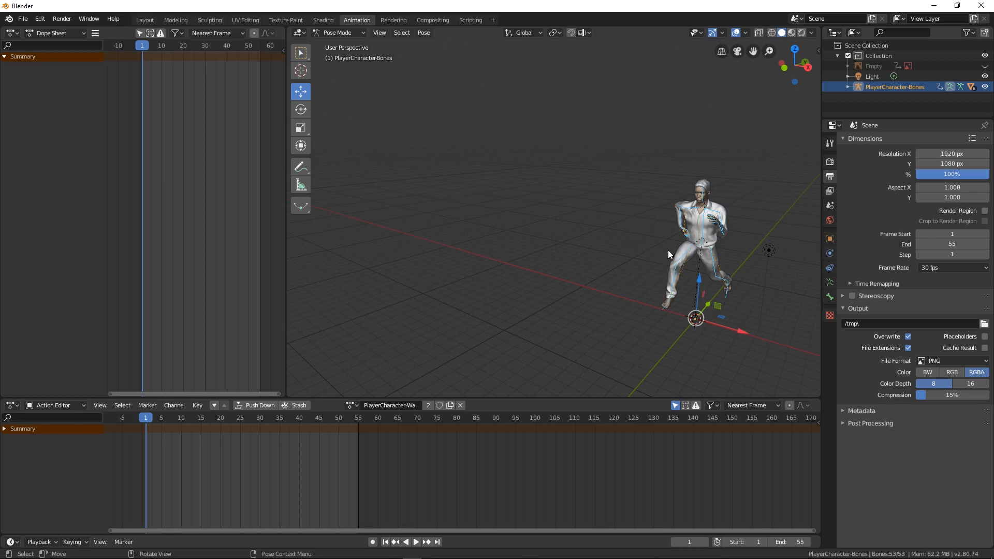
mouse_move(668, 250)
middle_mouse_down()
mouse_move(757, 297)
mouse_move(585, 291)
mouse_move(417, 262)
mouse_move(618, 282)
mouse_move(732, 275)
mouse_move(756, 263)
mouse_move(660, 223)
mouse_move(674, 237)
mouse_move(616, 238)
mouse_move(610, 211)
mouse_move(645, 243)
mouse_move(656, 240)
middle_mouse_up()
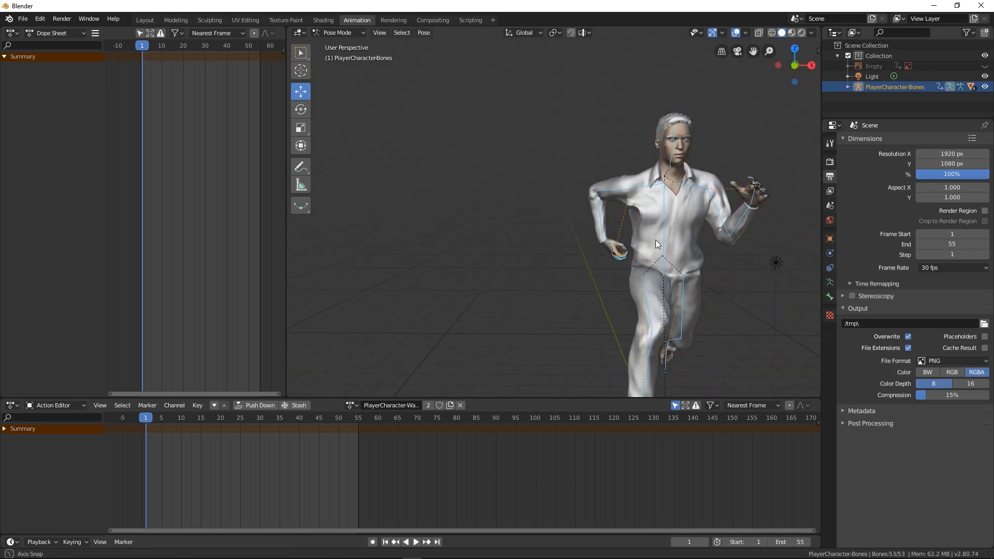
- Assign the PlayerCharacter-Running action to the armature and view the character's pose at frame 6
left_click(352, 405)
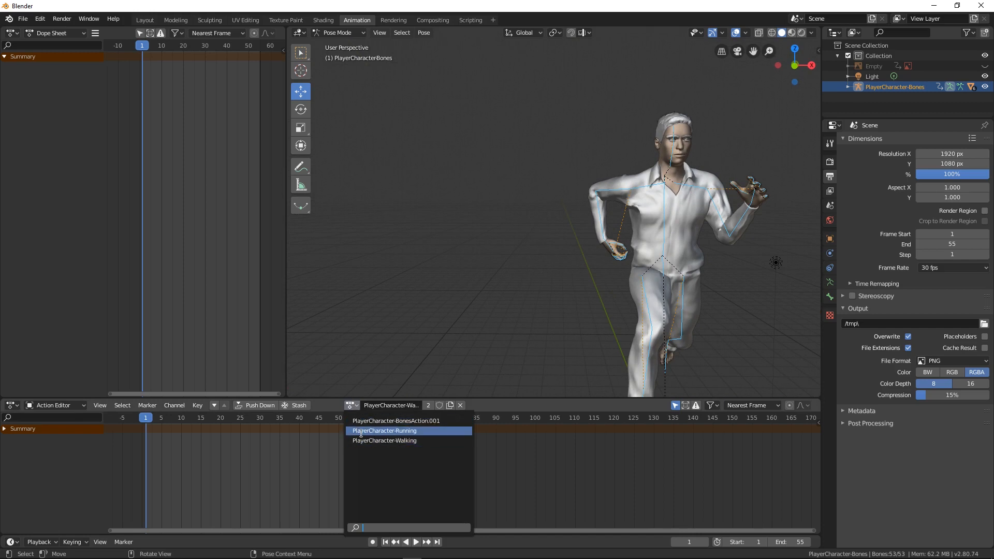
left_click(367, 431)
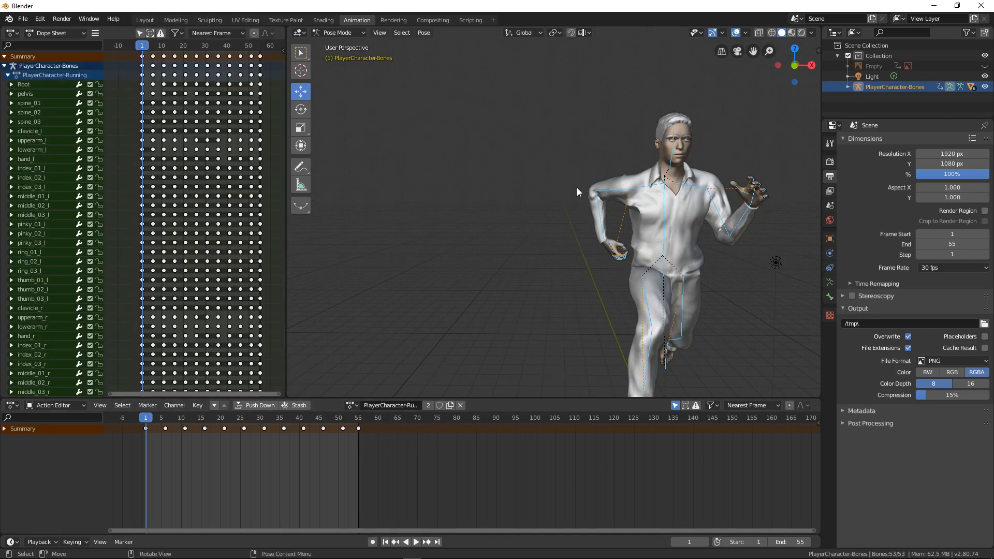
middle_click_drag(644, 191, 588, 148)
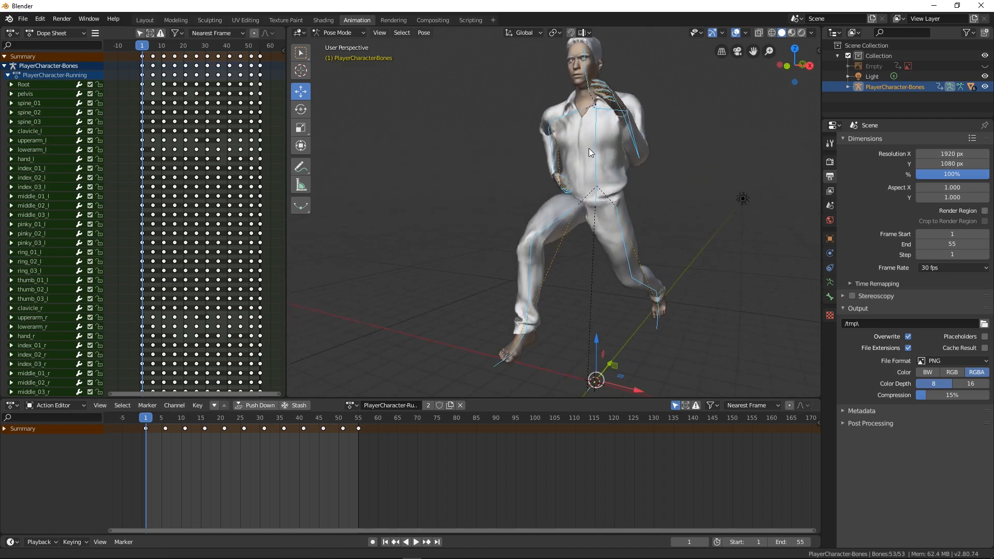
middle_click_drag(543, 206, 557, 231)
left_click(165, 418)
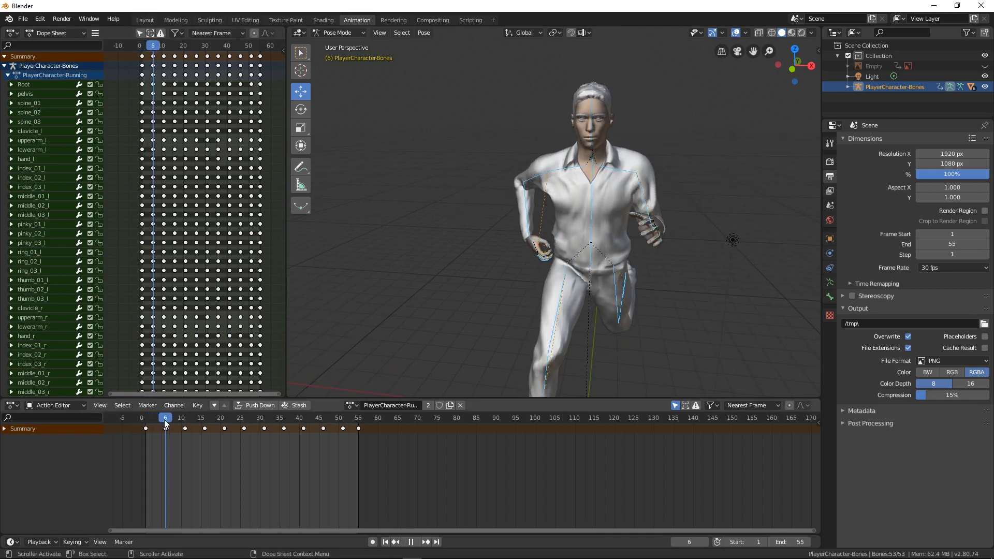
middle_click_drag(378, 339, 576, 288)
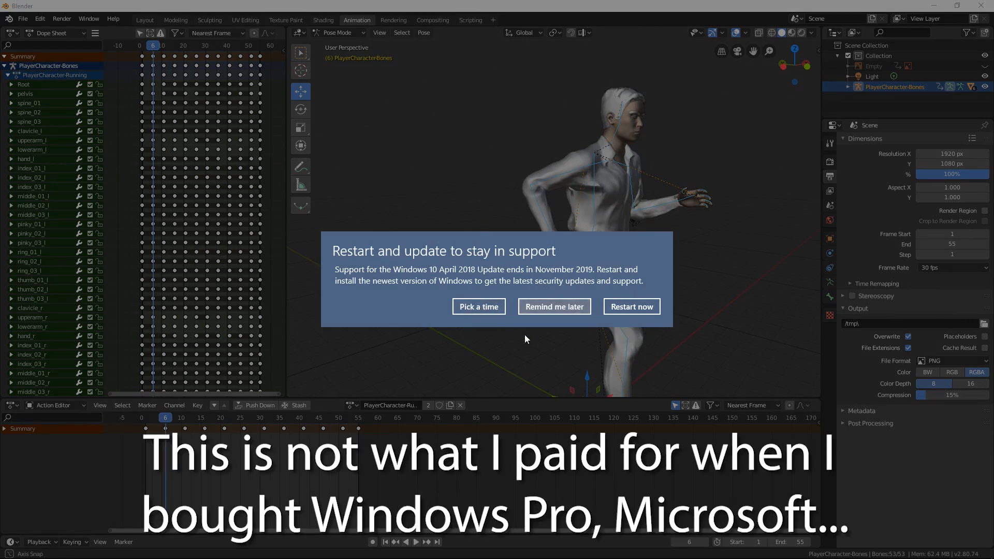
- Postpone the Windows update restart and dismiss the desktop notifications
left_click(549, 308)
middle_click_drag(549, 309, 604, 261)
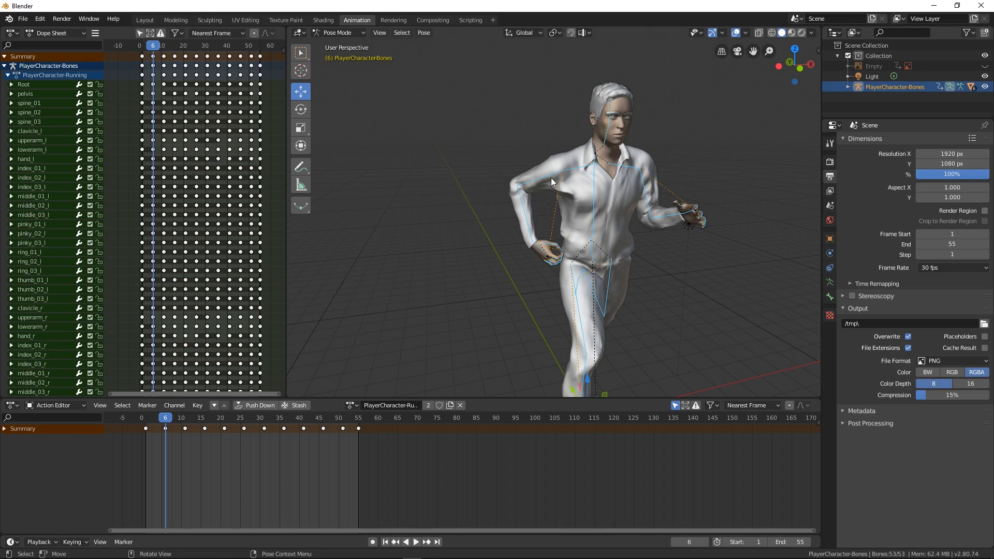
middle_click_drag(551, 178, 667, 265)
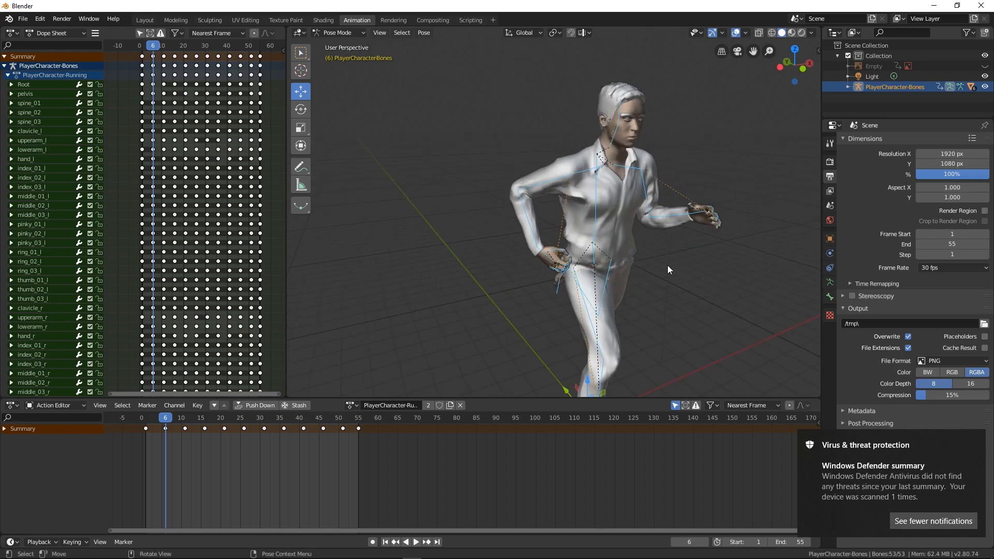
left_click(977, 438)
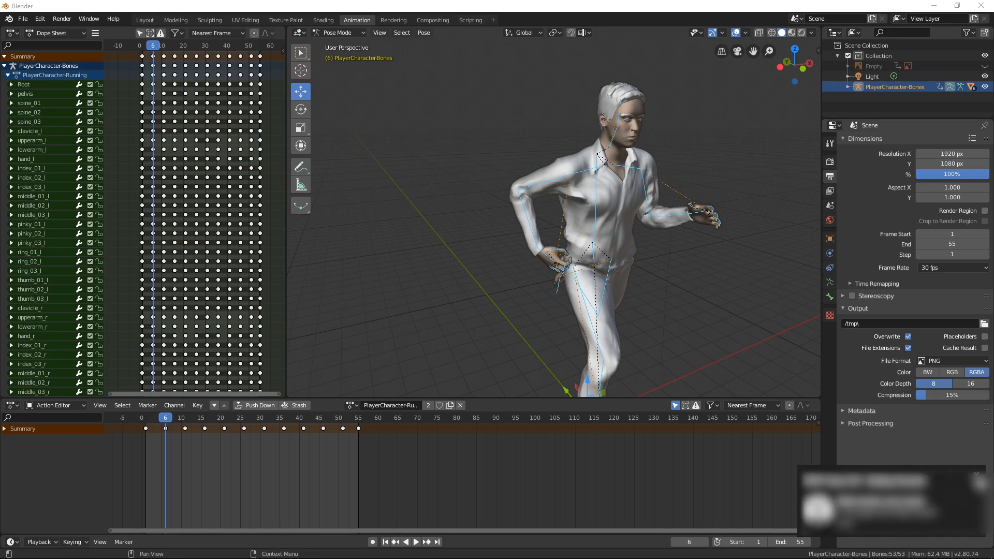
left_click(982, 479)
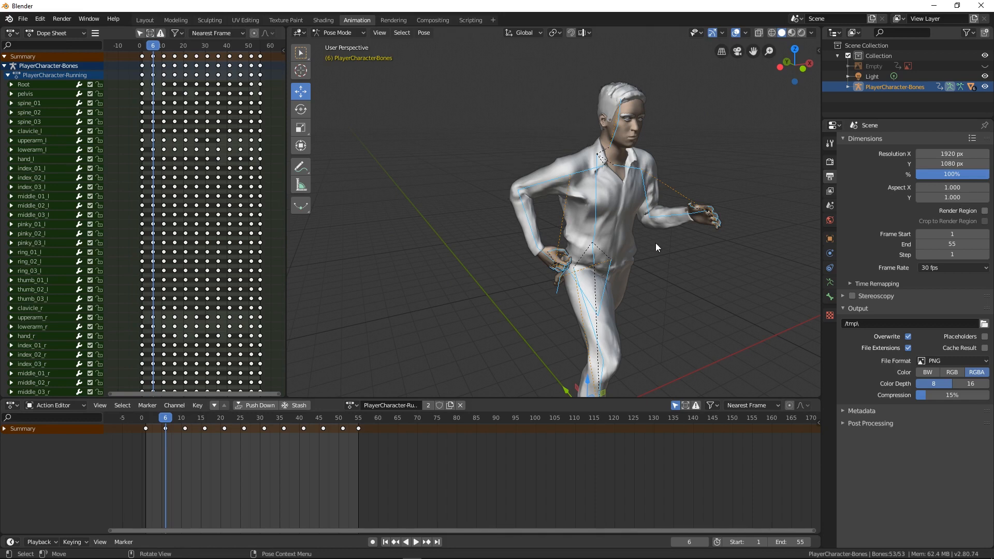
- Scrub through the run cycle from behind the character, examining the arm and leg motion between frames 6 and 41
middle_click_drag(655, 243, 681, 218)
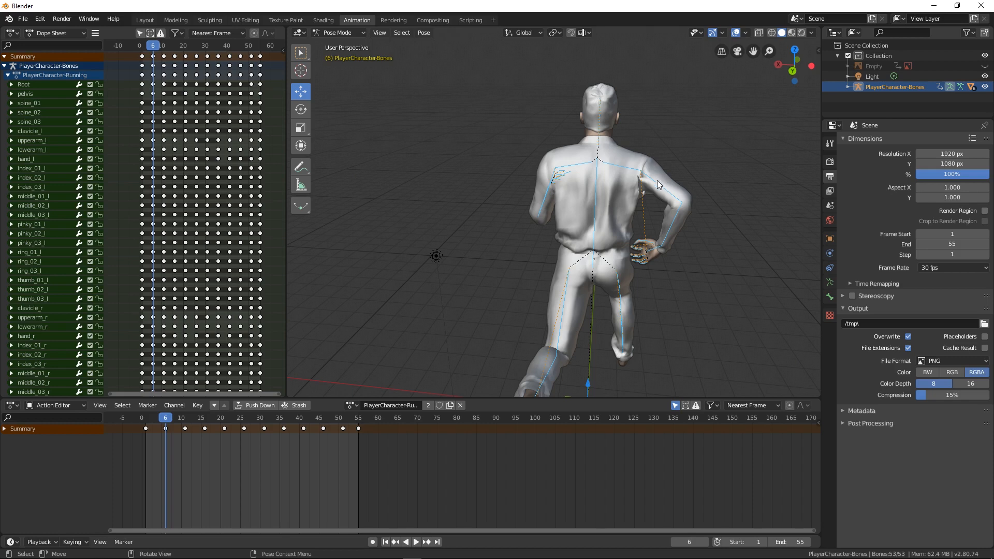
middle_click_drag(665, 185, 626, 214)
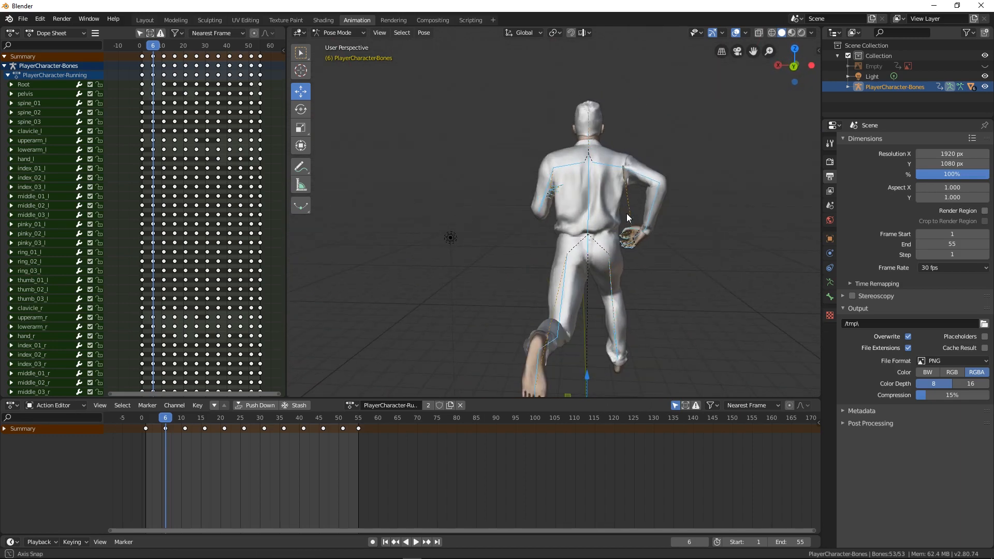
scroll(642, 236, "down", 3)
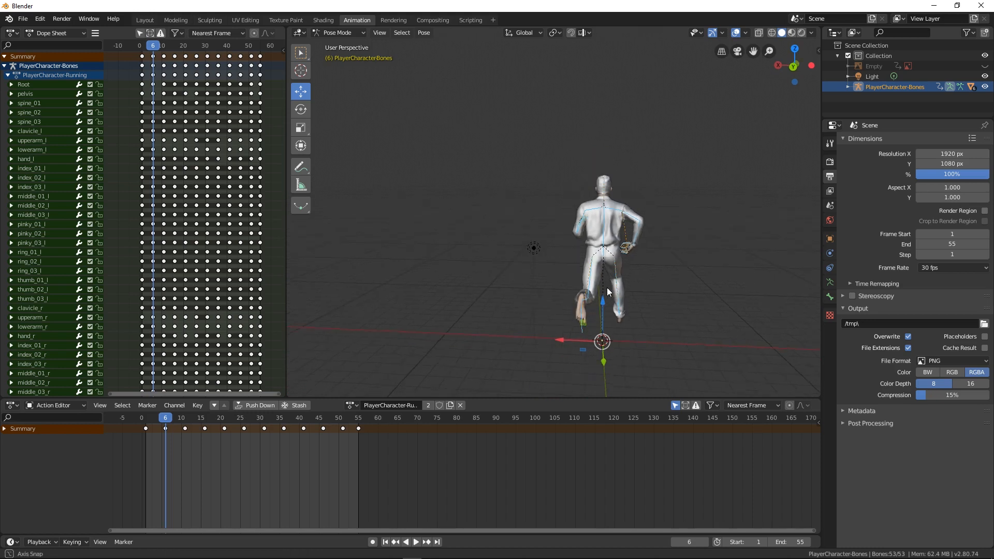
middle_click_drag(611, 287, 588, 294)
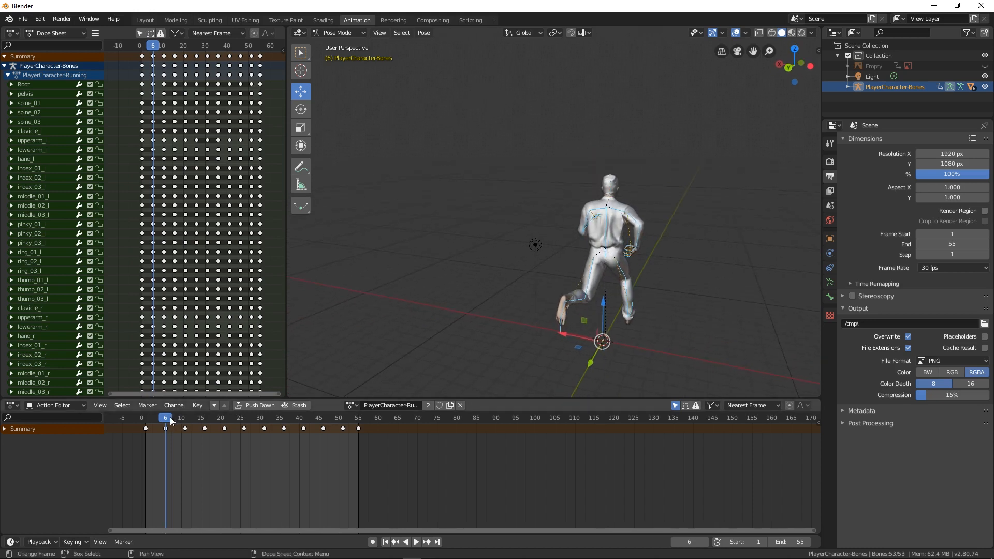
key("space")
left_click_drag(269, 422, 221, 418)
middle_click_drag(497, 347, 551, 335)
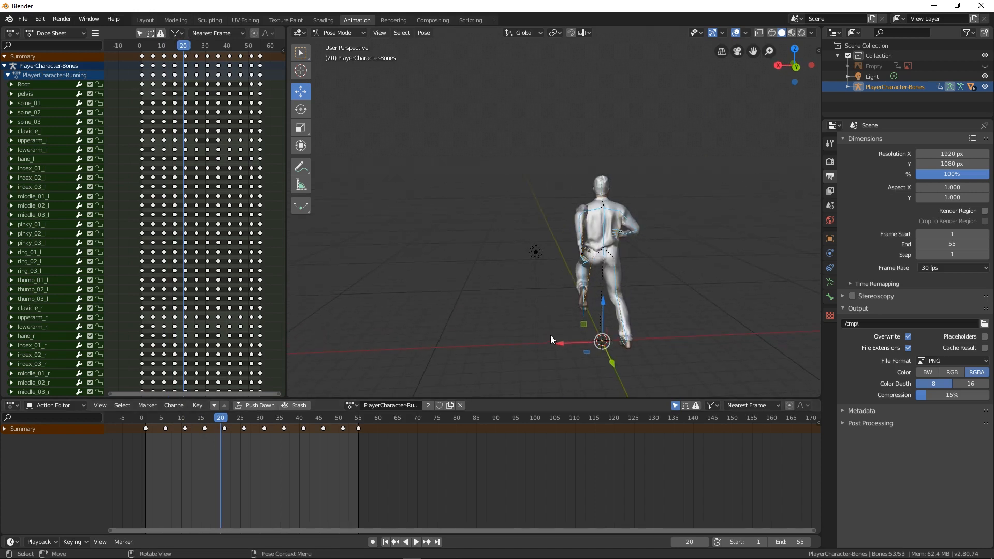
left_click_drag(222, 418, 167, 427)
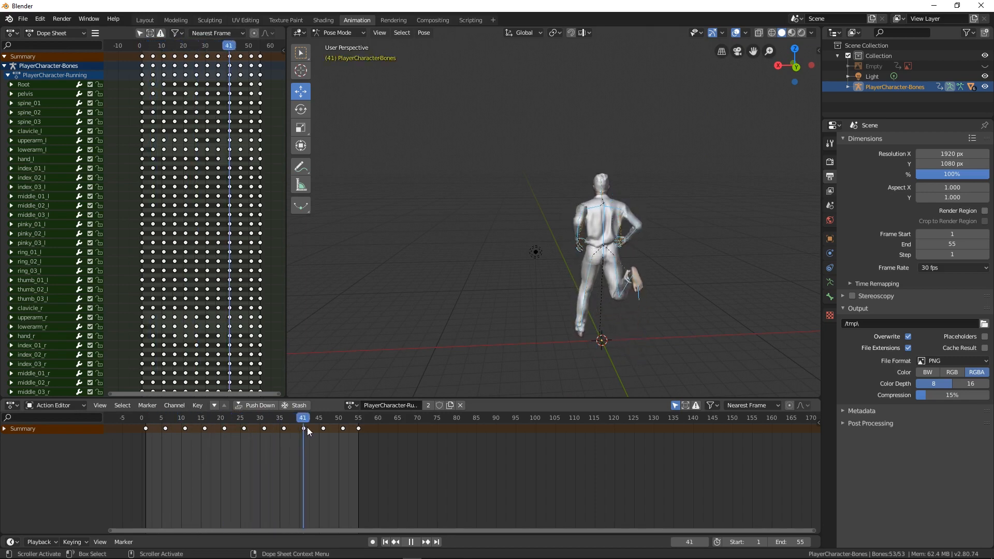
left_click_drag(306, 427, 288, 435)
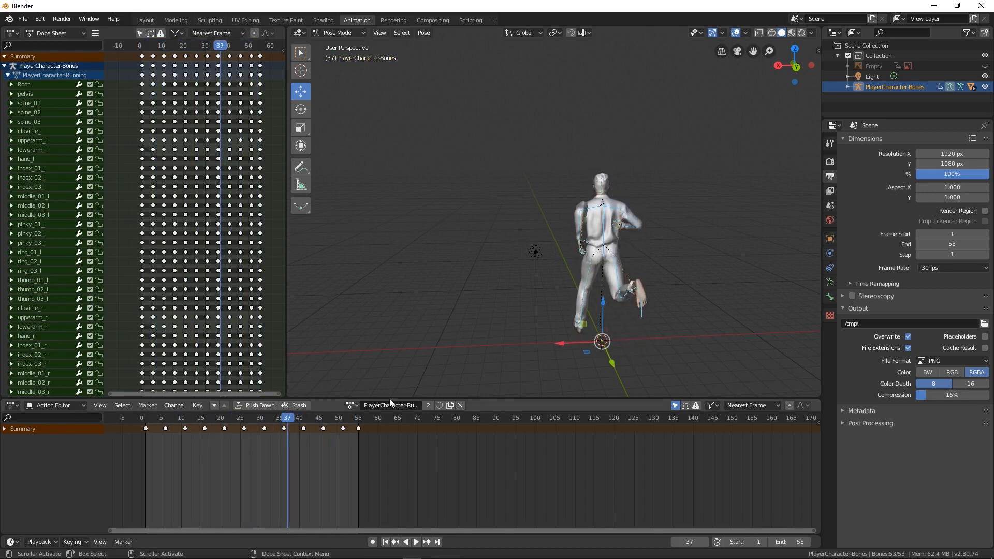
- Examine the hands and arms in a close rear view at frames 41, 55 and 6 of the run cycle
key("KP_Decimal")
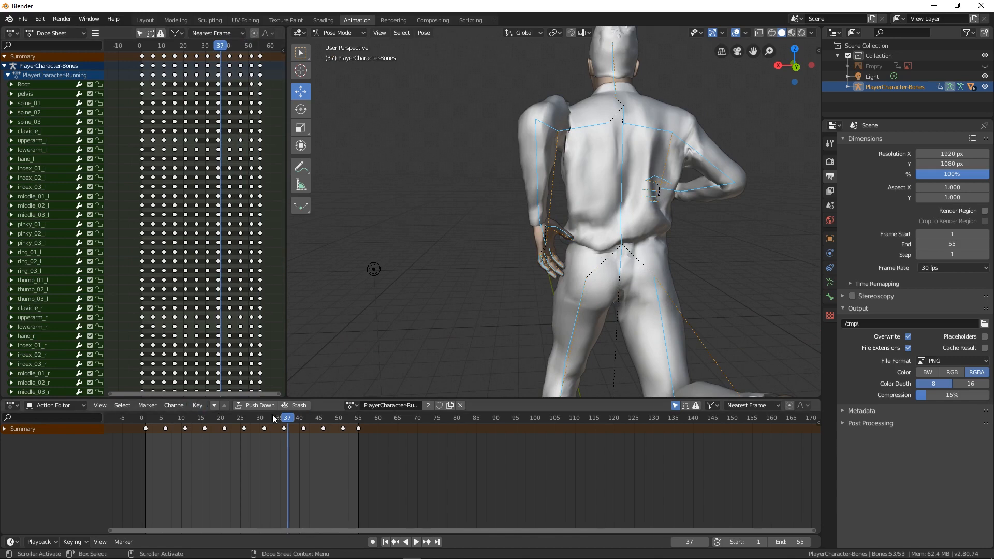
key("space")
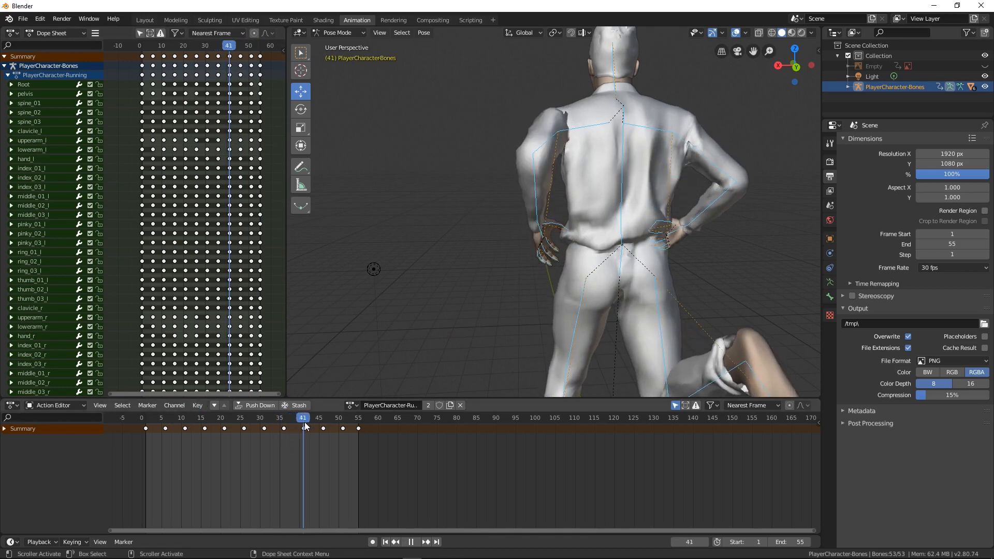
left_click_drag(303, 428, 358, 403)
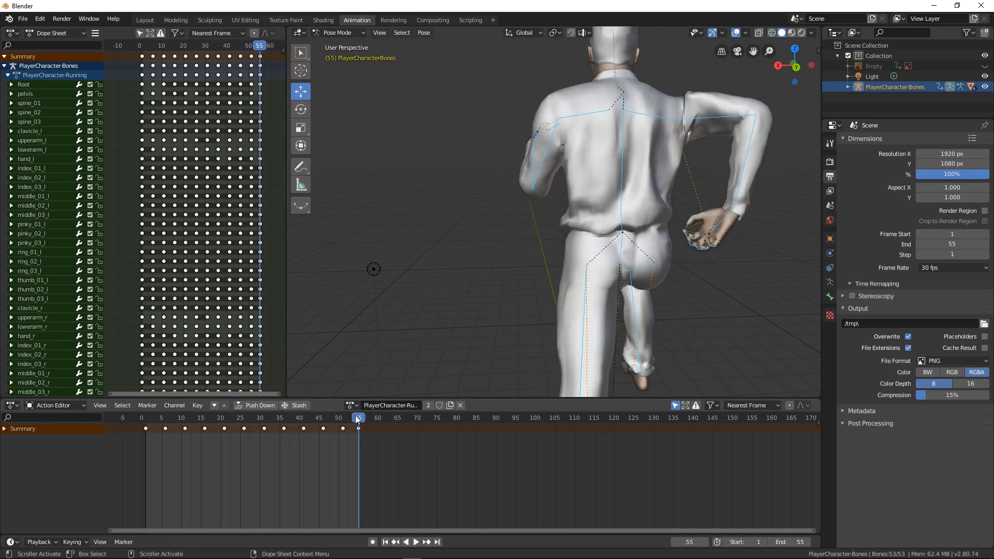
key("shift+ctrl+space")
left_click_drag(231, 427, 166, 422)
key("shift+ctrl+space")
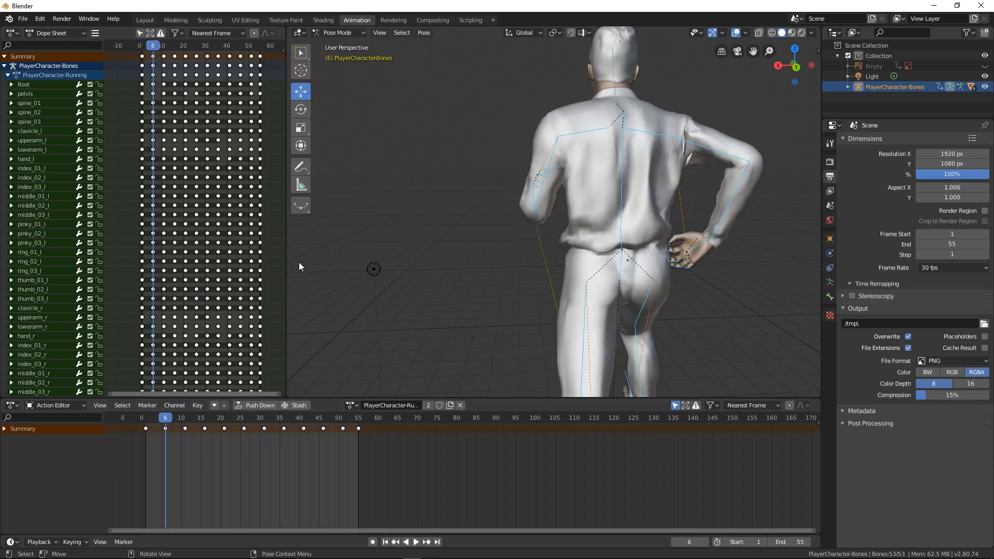
- At frame 36, move the left hand about 0.17 m outward from the body and keyframe all bones with Whole Character (Selected bones only)
left_click_drag(202, 425, 287, 427)
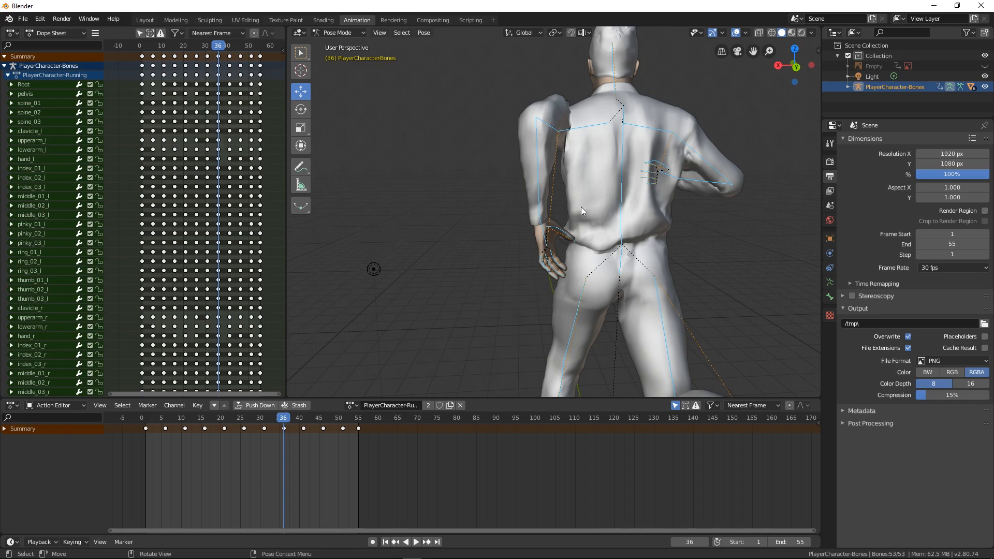
left_click(545, 243)
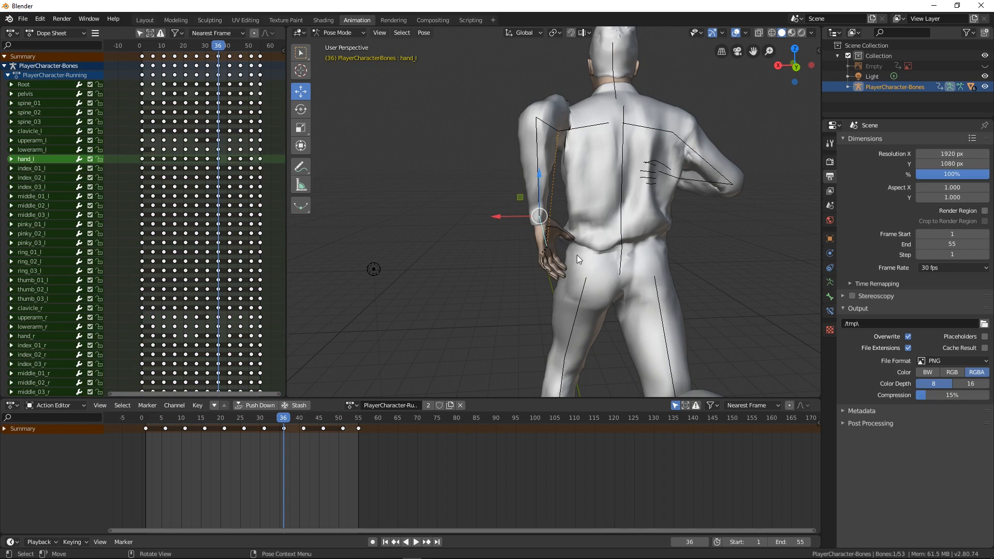
key("g")
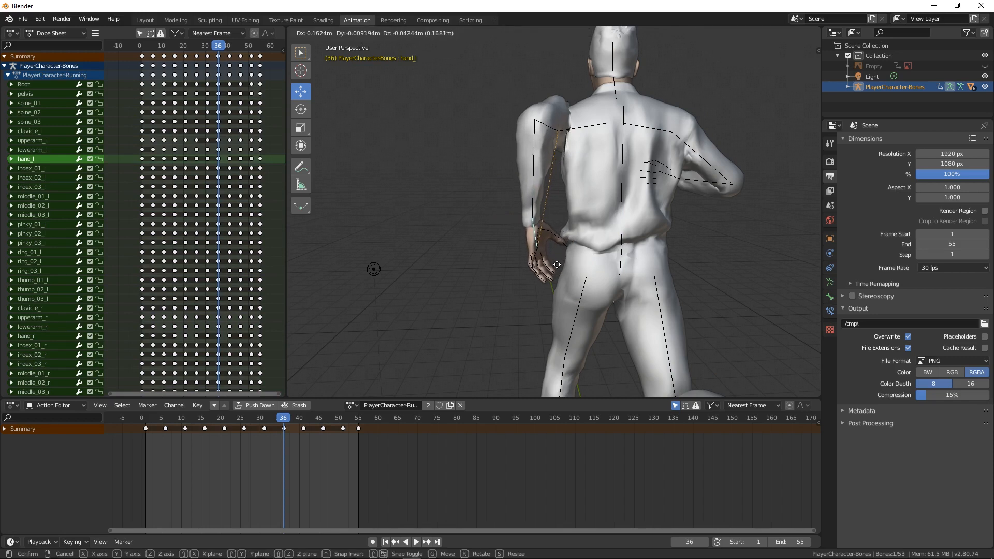
left_click(557, 264)
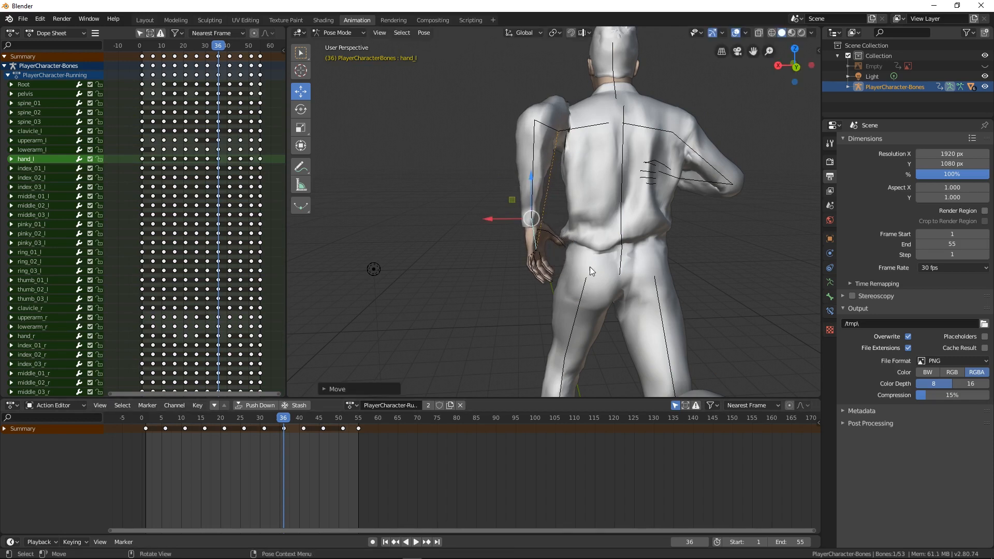
key("a")
key("i")
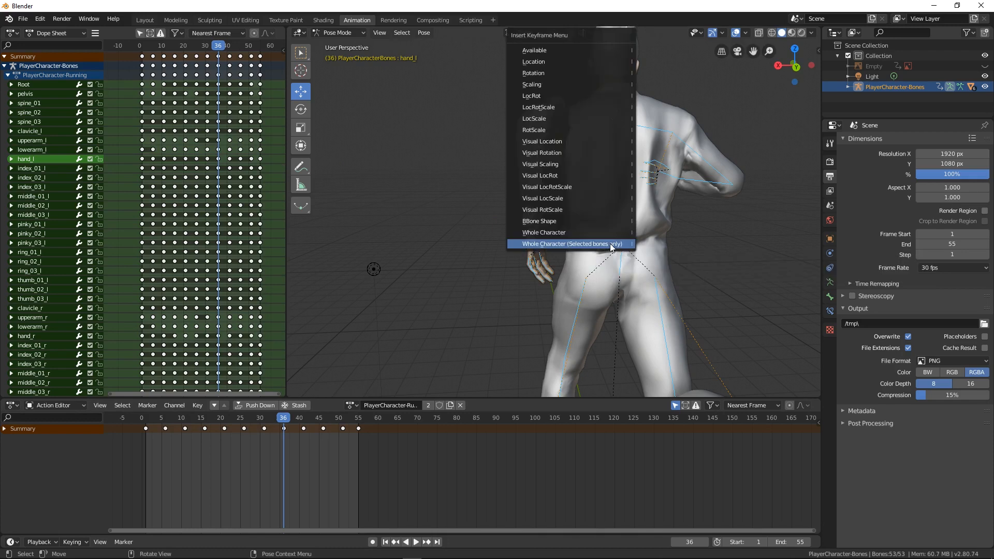
left_click(610, 244)
- Advance to frame 41 and move the left hand bone about 0.07 m outward from the hip
key("space")
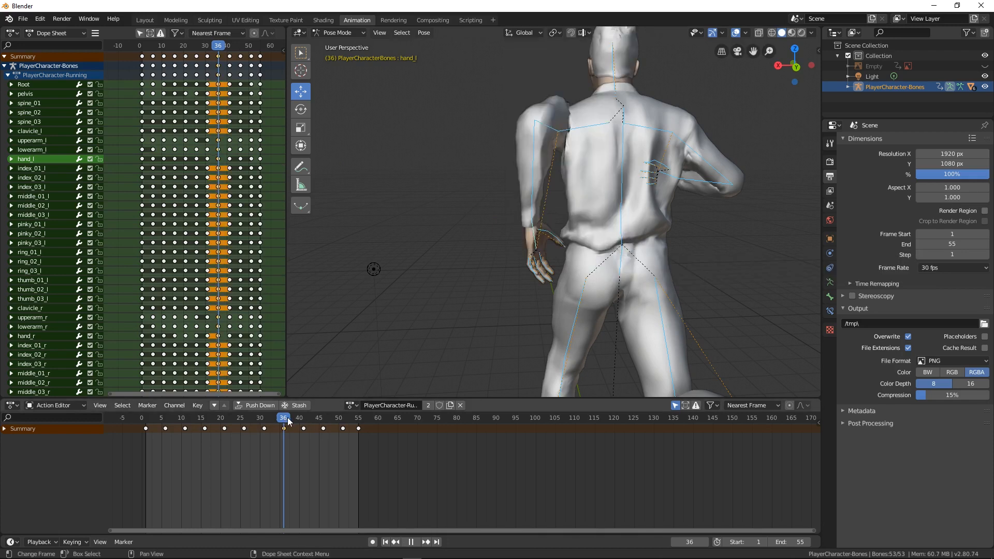
key("space")
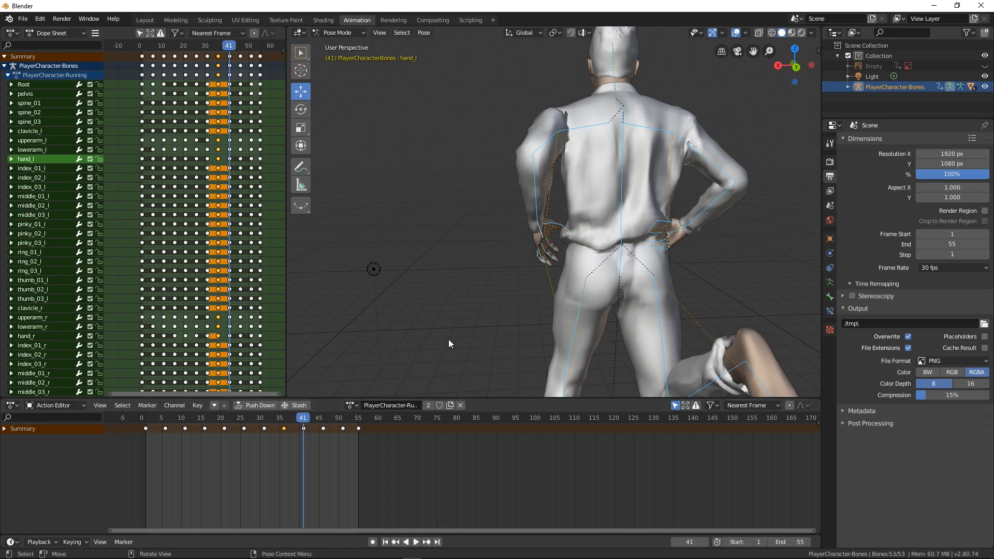
left_click(542, 233)
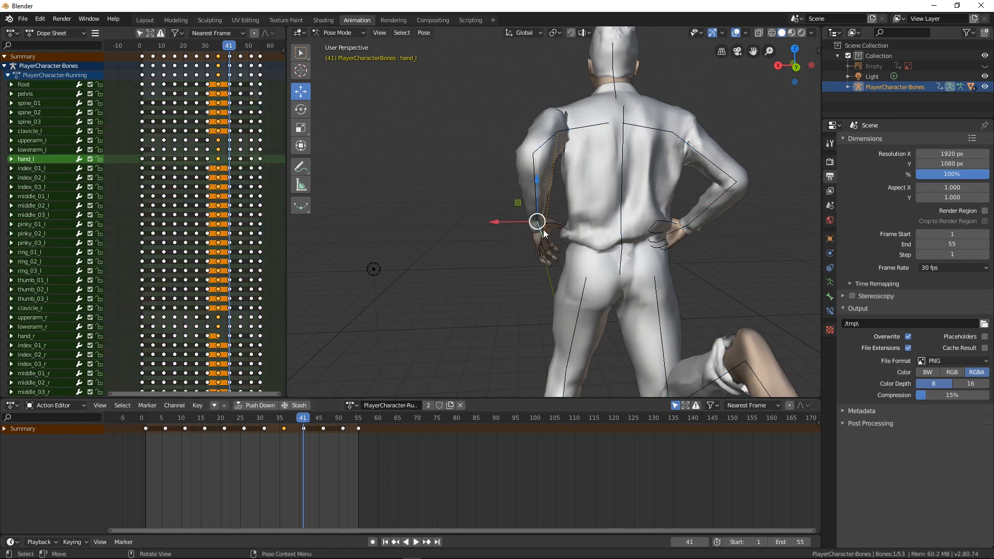
key("g")
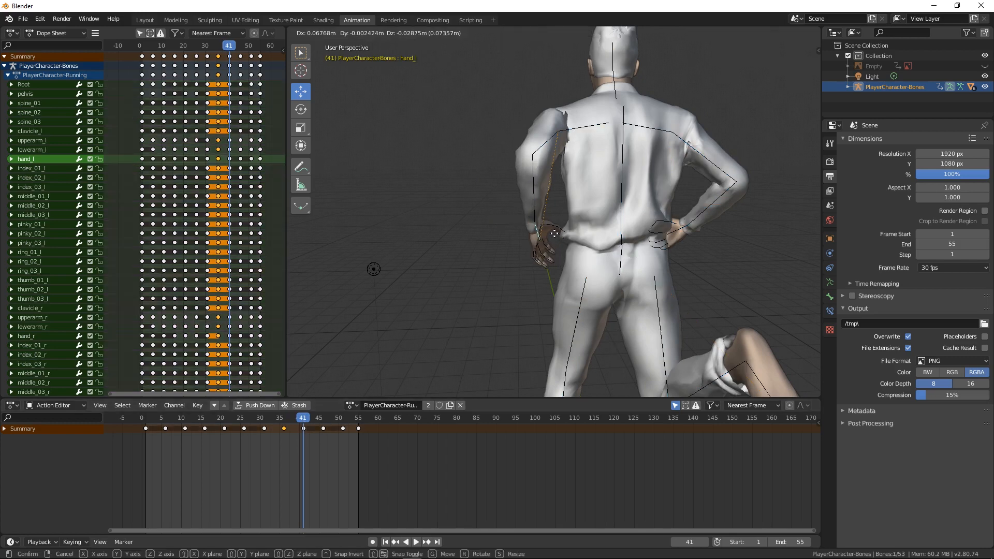
left_click(553, 234)
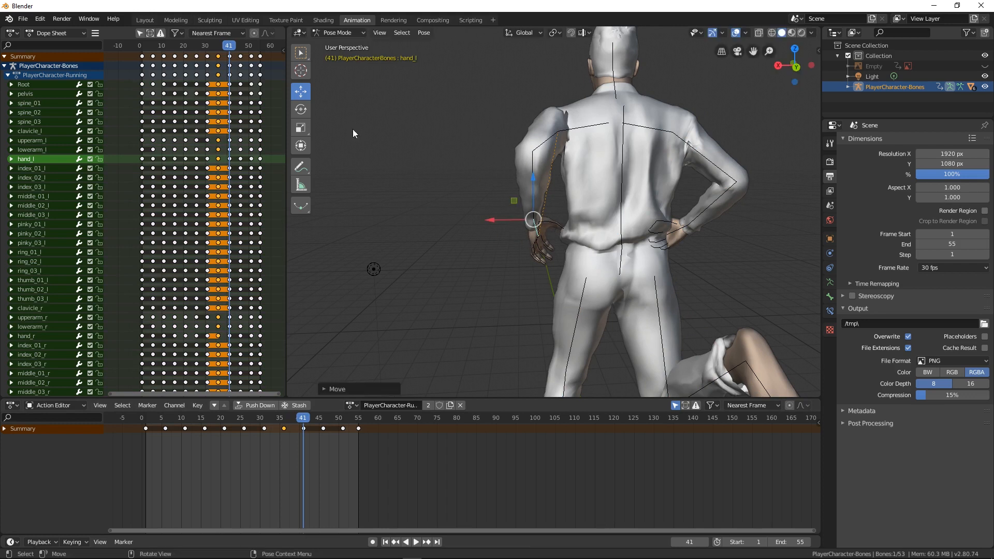
- Rotate the left hand about its local Y axis using Local orientation, and keyframe all bones at frame 41
left_click(301, 109)
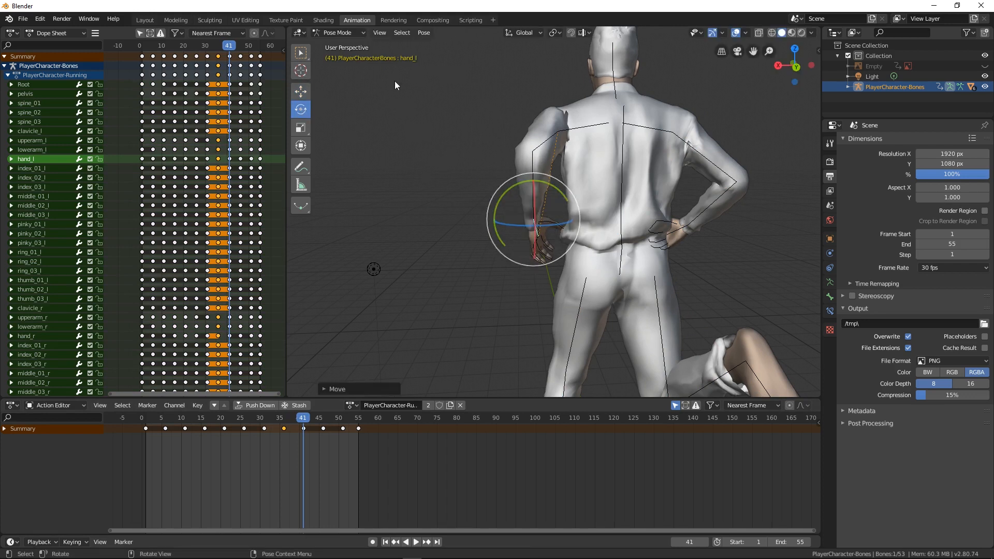
left_click(517, 32)
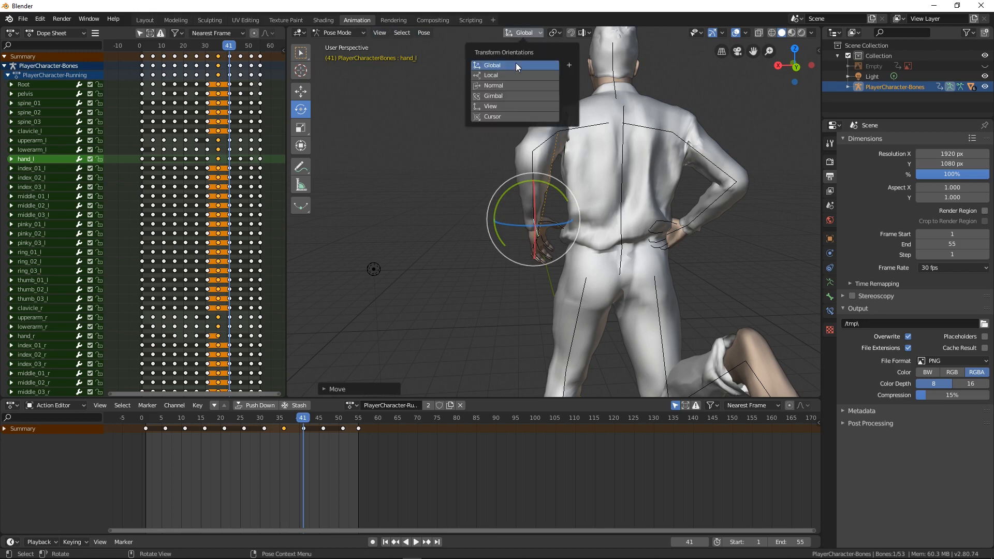
left_click(512, 76)
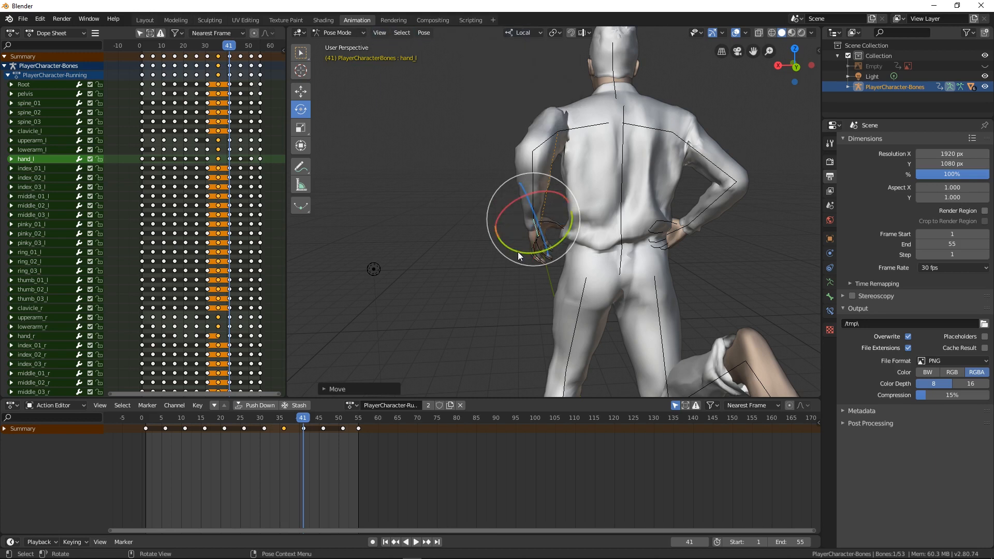
left_click_drag(518, 251, 547, 235)
key("a")
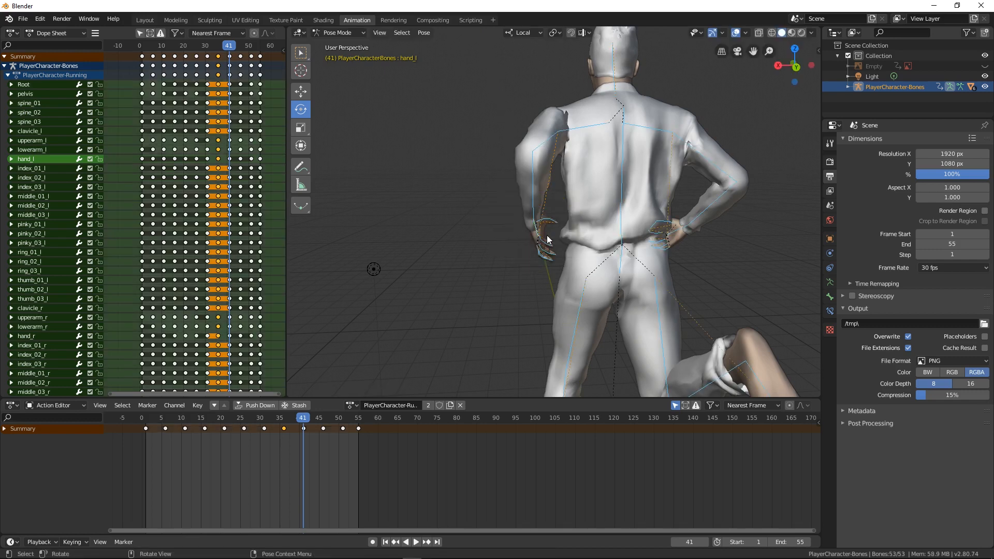
key("i")
left_click(547, 235)
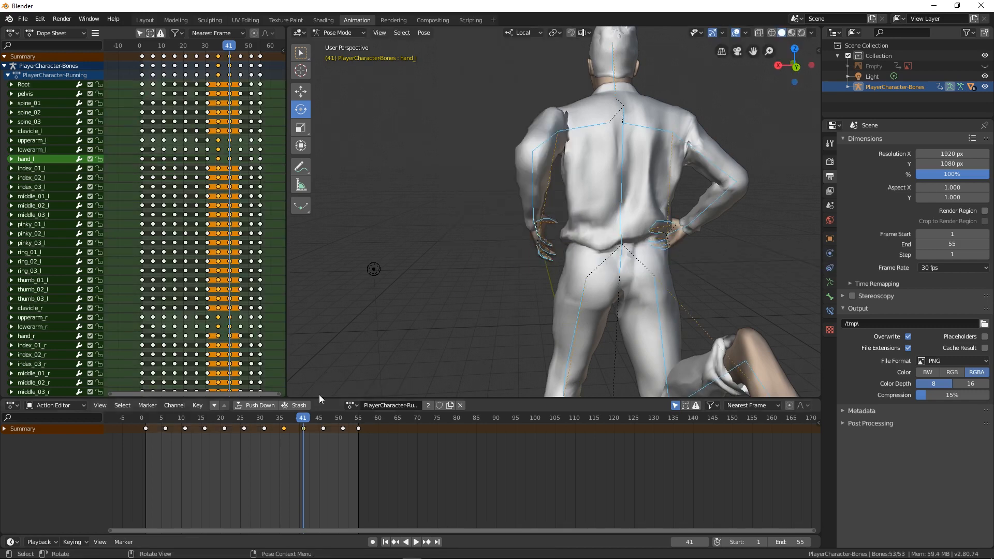
- Return to frame 36, rotate the left hand about its local Y axis, and keyframe all bones
left_click_drag(305, 418, 285, 426)
left_click(535, 234)
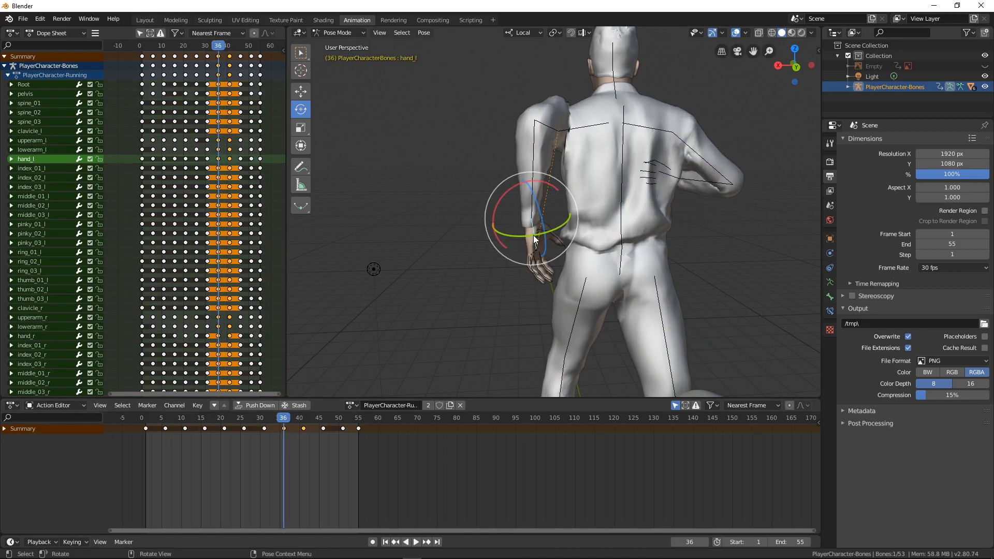
left_click_drag(514, 235, 521, 236)
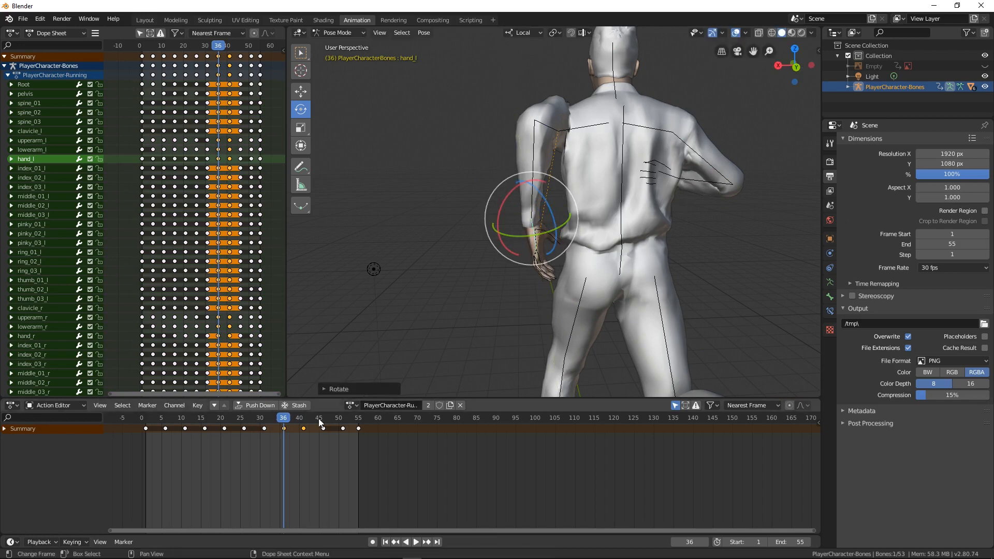
key("a")
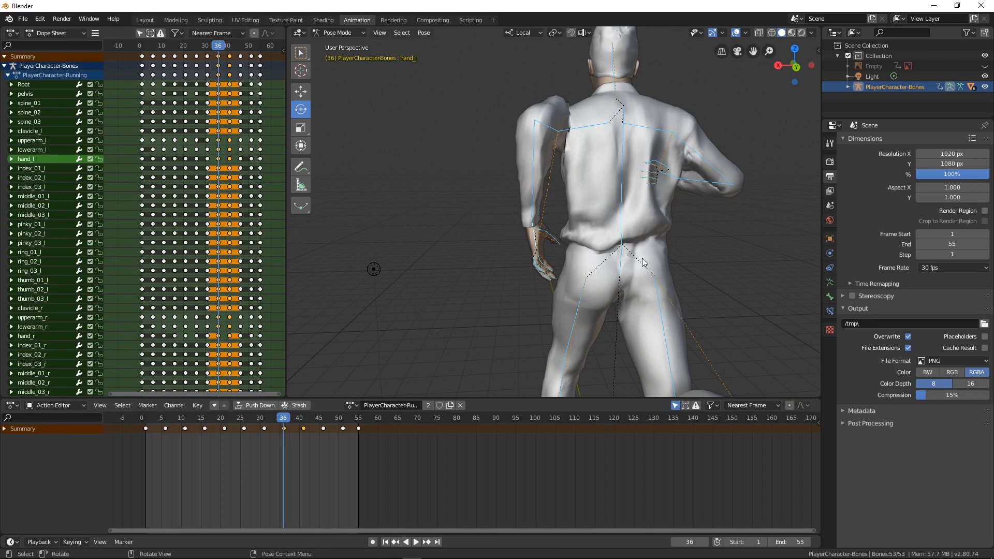
key("i")
left_click(642, 257)
- Review the run cycle down to frame 13 from a front-side view of the whole character, and check the list of stored actions
key("space")
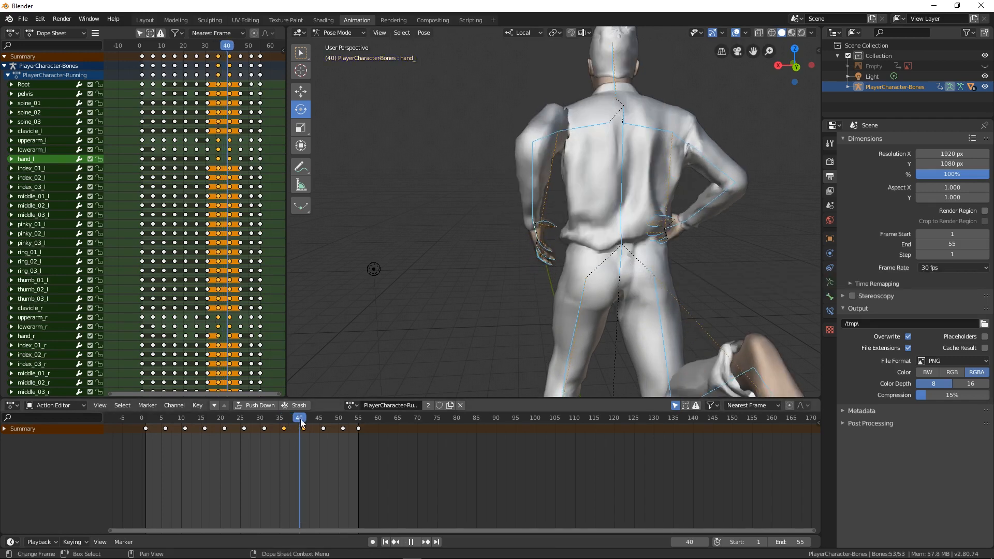
left_click_drag(302, 422, 195, 432)
middle_click_drag(564, 297, 587, 204)
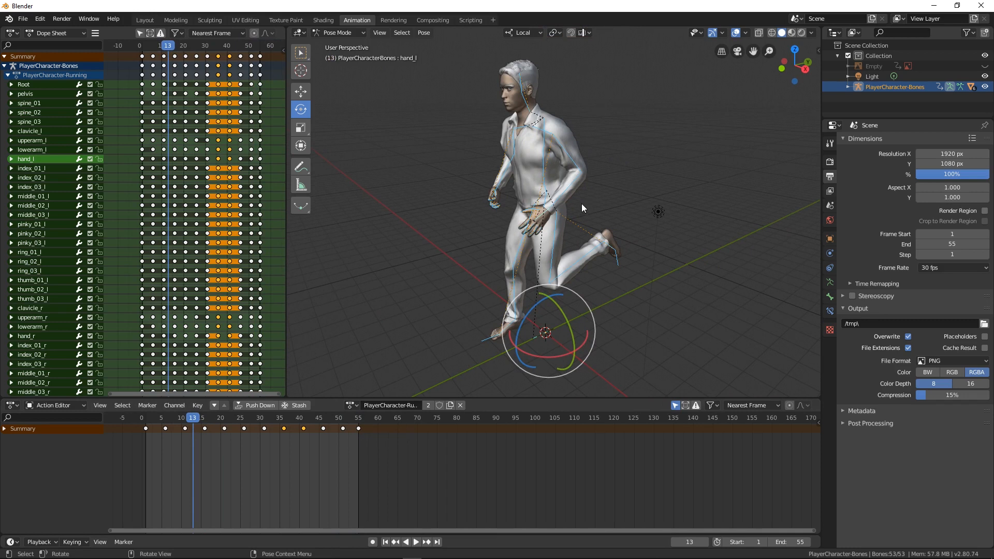
left_click(350, 405)
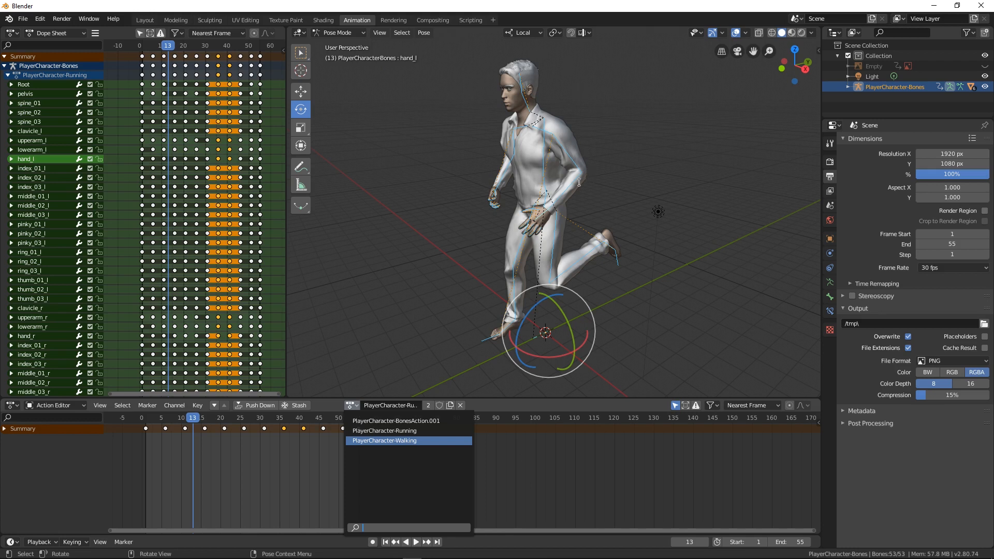
left_click(641, 458)
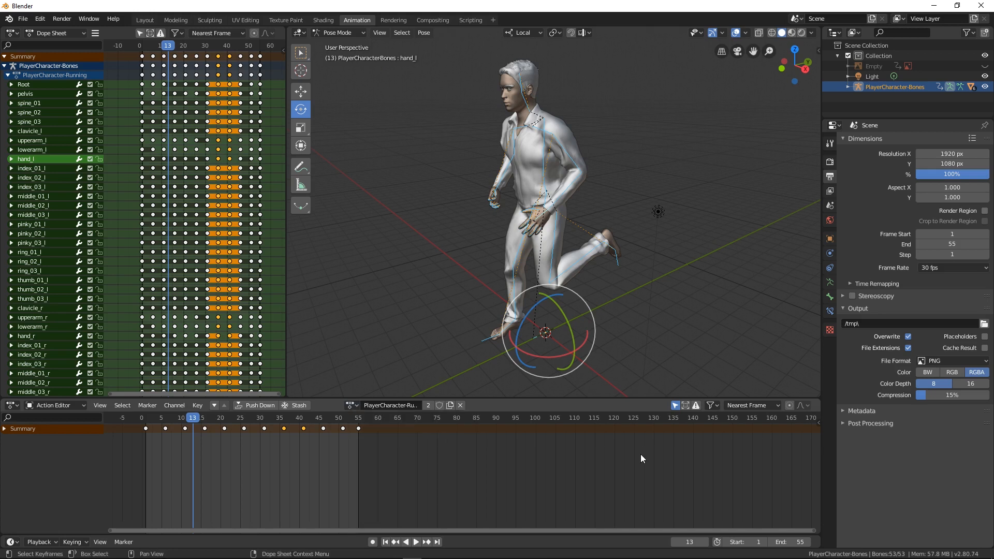